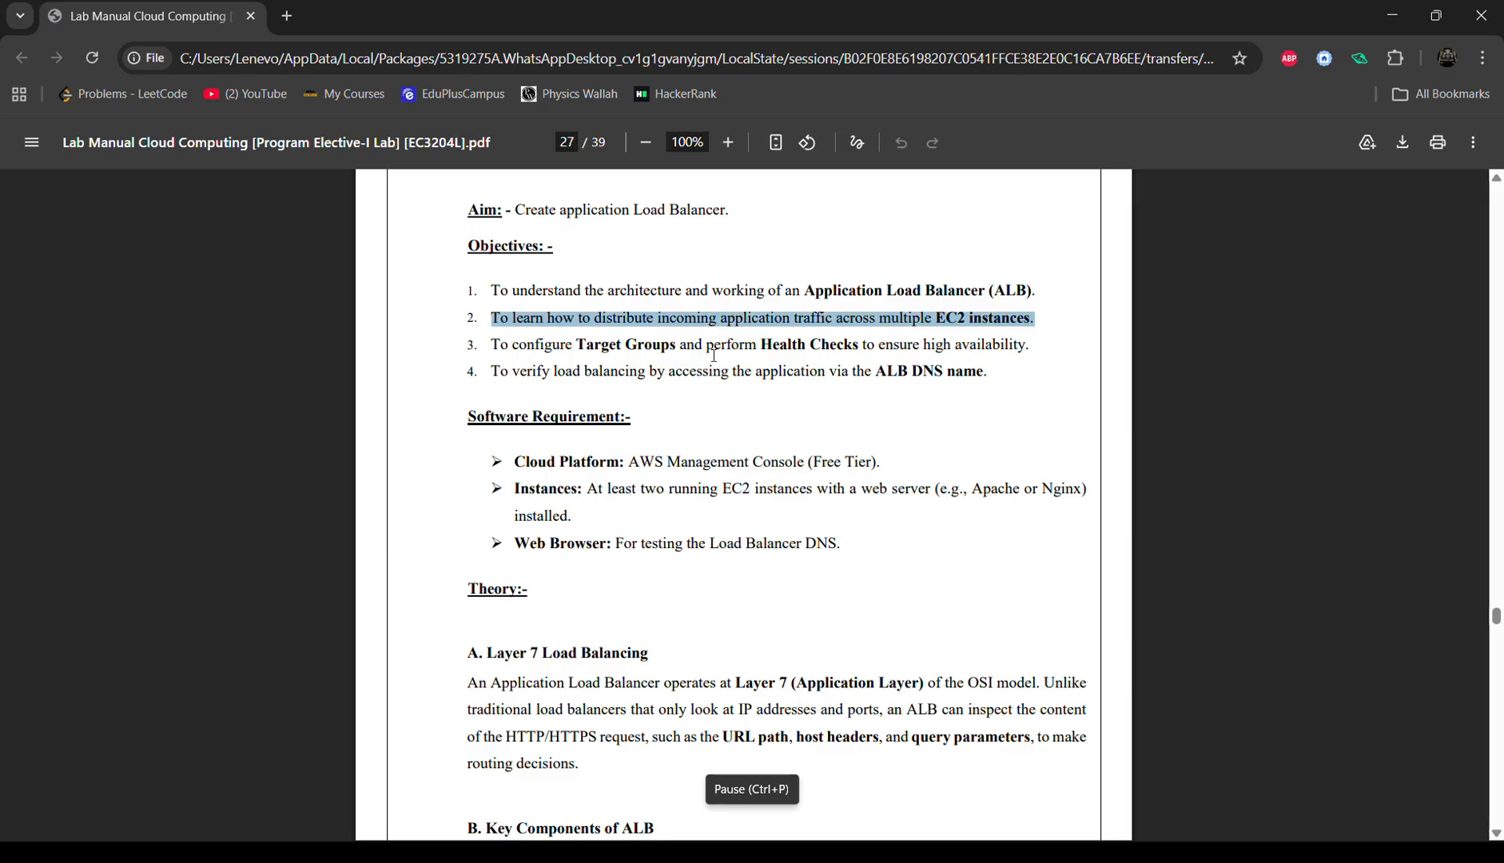
Step: Read the objectives and software requirements of the application load balancer experiment in the lab manual
{"action": "left_click", "coordinate": [487, 339]}
{"action": "left_click_drag", "start_coordinate": [490, 341], "coordinate": [1023, 345]}
{"action": "left_click_drag", "start_coordinate": [493, 371], "coordinate": [1041, 371]}
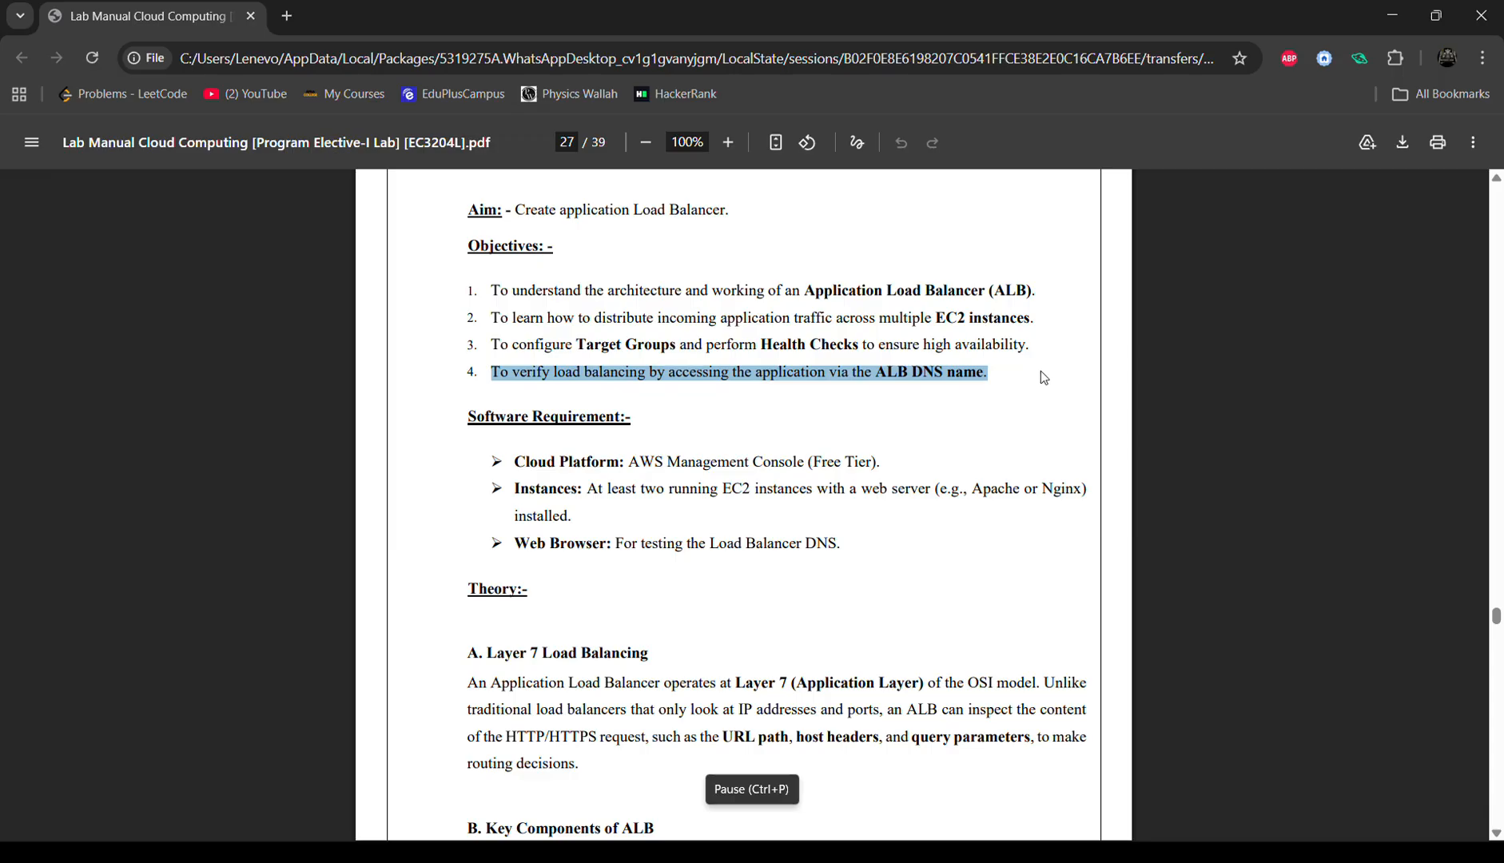
{"action": "left_click_drag", "start_coordinate": [461, 415], "coordinate": [864, 559]}
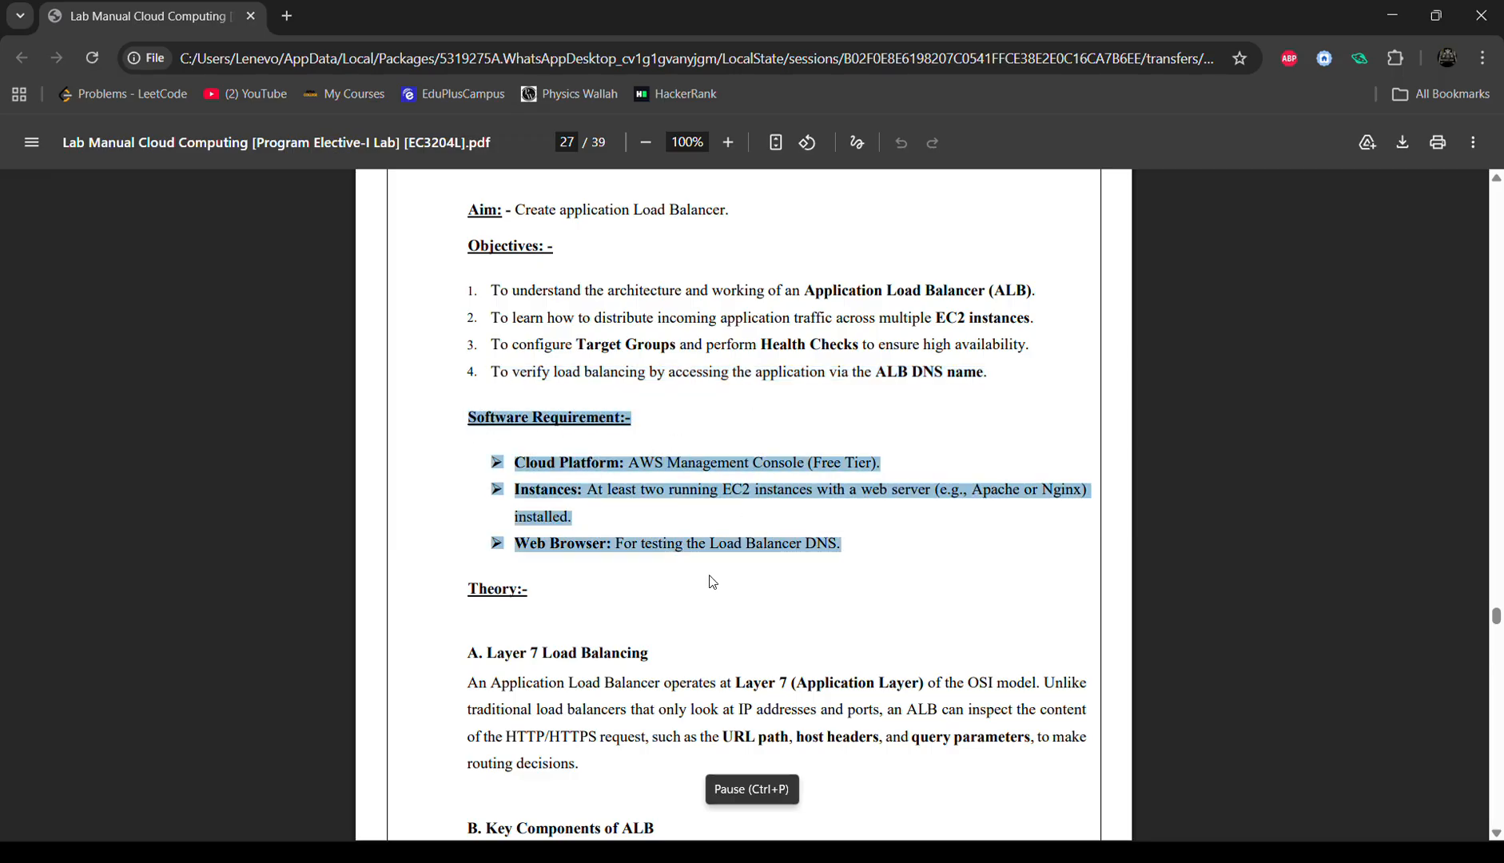
{"action": "left_click", "coordinate": [705, 538]}
{"action": "scroll", "coordinate": [705, 538], "scroll_direction": "down", "scroll_amount": 1}
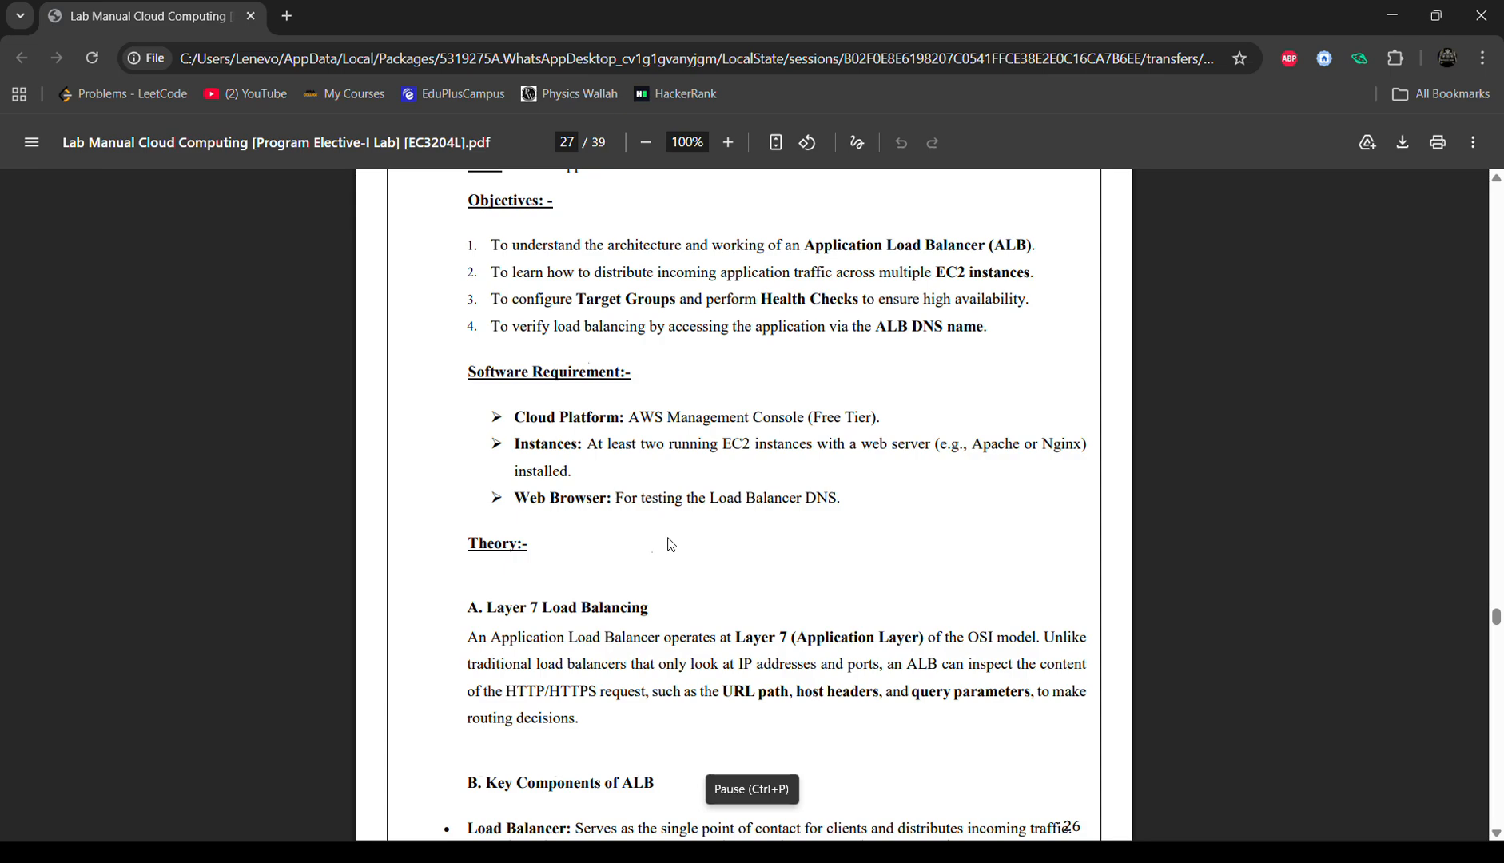
{"action": "scroll", "coordinate": [703, 536], "scroll_direction": "down", "scroll_amount": 1}
{"action": "scroll", "coordinate": [732, 477], "scroll_direction": "down", "scroll_amount": 2}
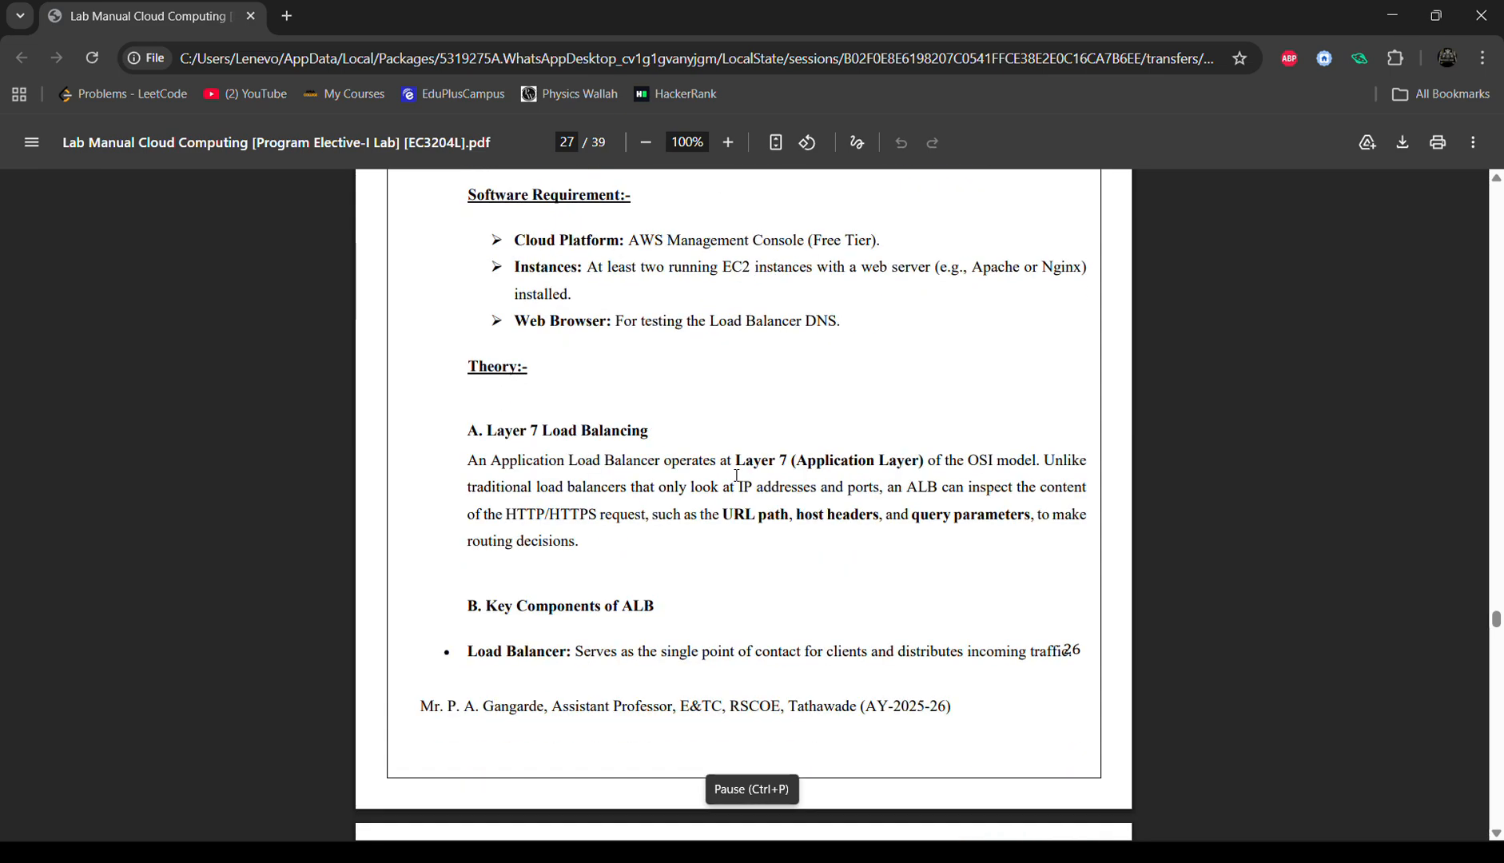
Step: Read through the theory section covering Layer 7 load balancing, key ALB components and routing algorithms
{"action": "scroll", "coordinate": [712, 448], "scroll_direction": "down", "scroll_amount": 2}
{"action": "double_click", "coordinate": [498, 254]}
{"action": "left_click_drag", "start_coordinate": [465, 317], "coordinate": [626, 318]}
{"action": "scroll", "coordinate": [559, 460], "scroll_direction": "down", "scroll_amount": 3}
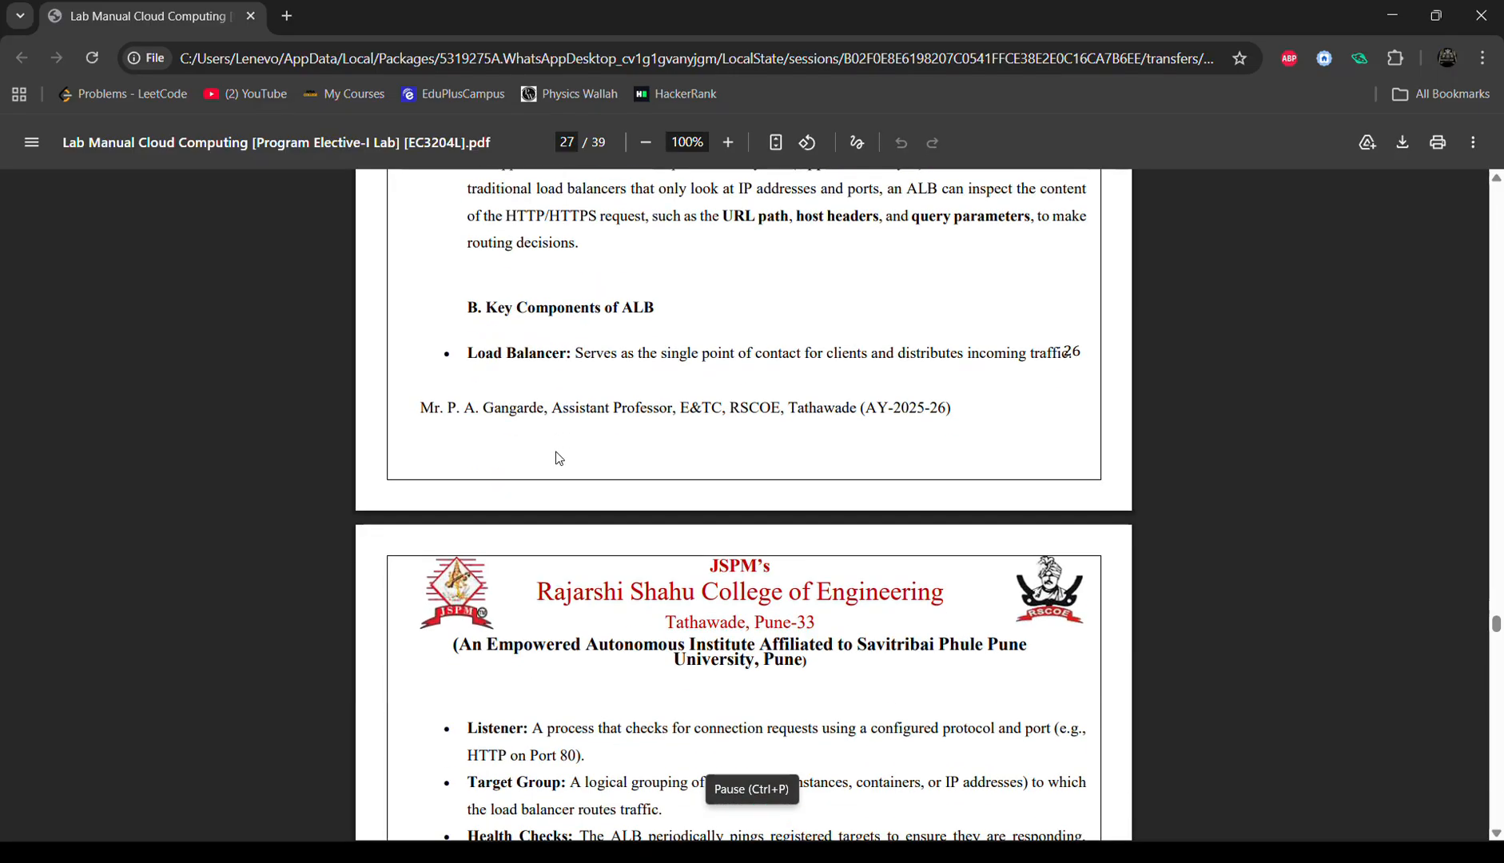
{"action": "left_click_drag", "start_coordinate": [466, 294], "coordinate": [675, 286]}
{"action": "scroll", "coordinate": [675, 285], "scroll_direction": "down", "scroll_amount": 10}
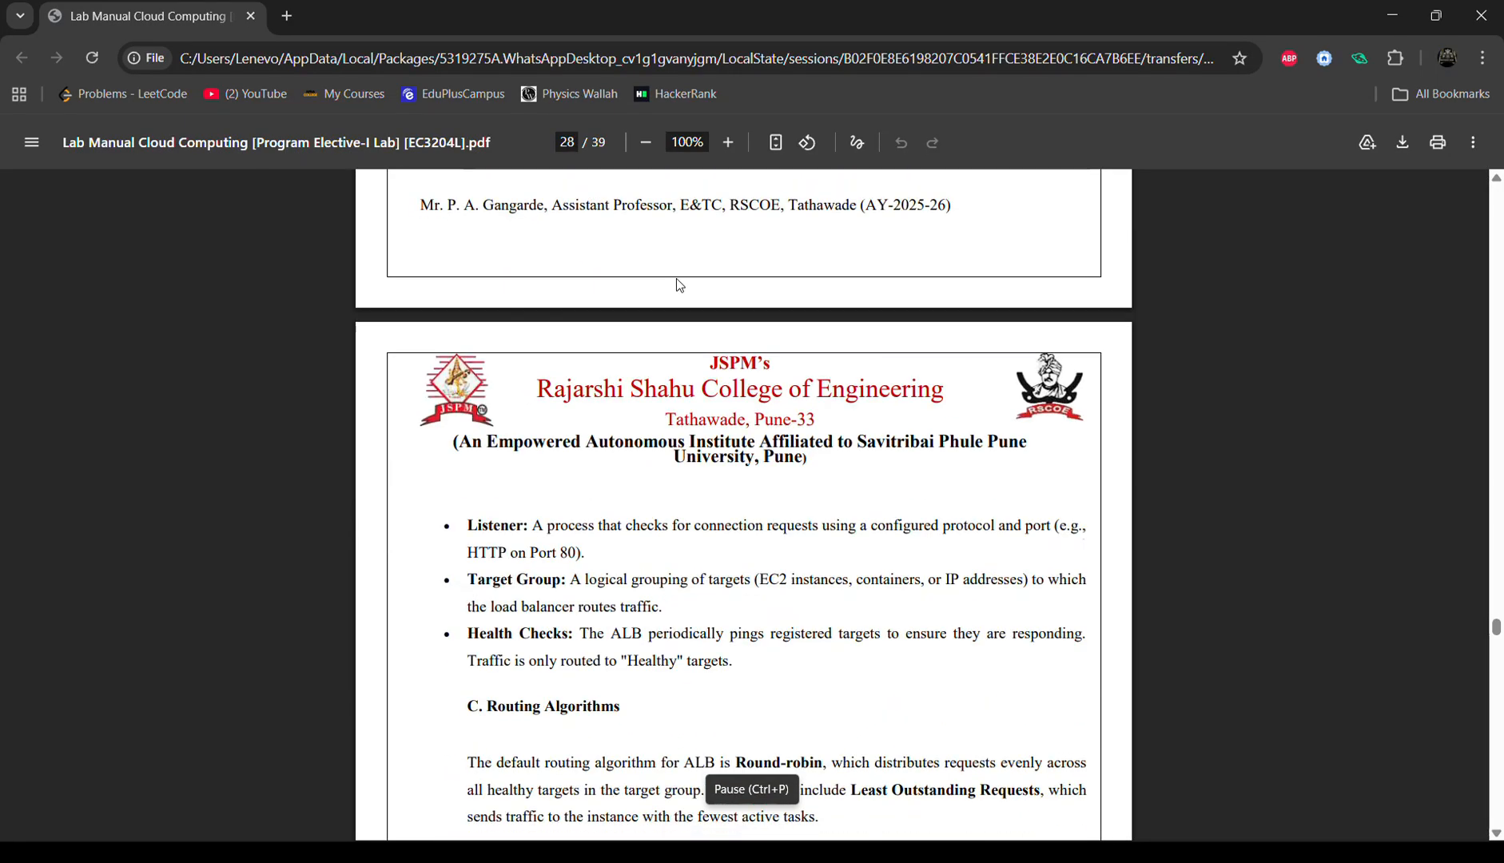
{"action": "scroll", "coordinate": [519, 316], "scroll_direction": "down", "scroll_amount": 1}
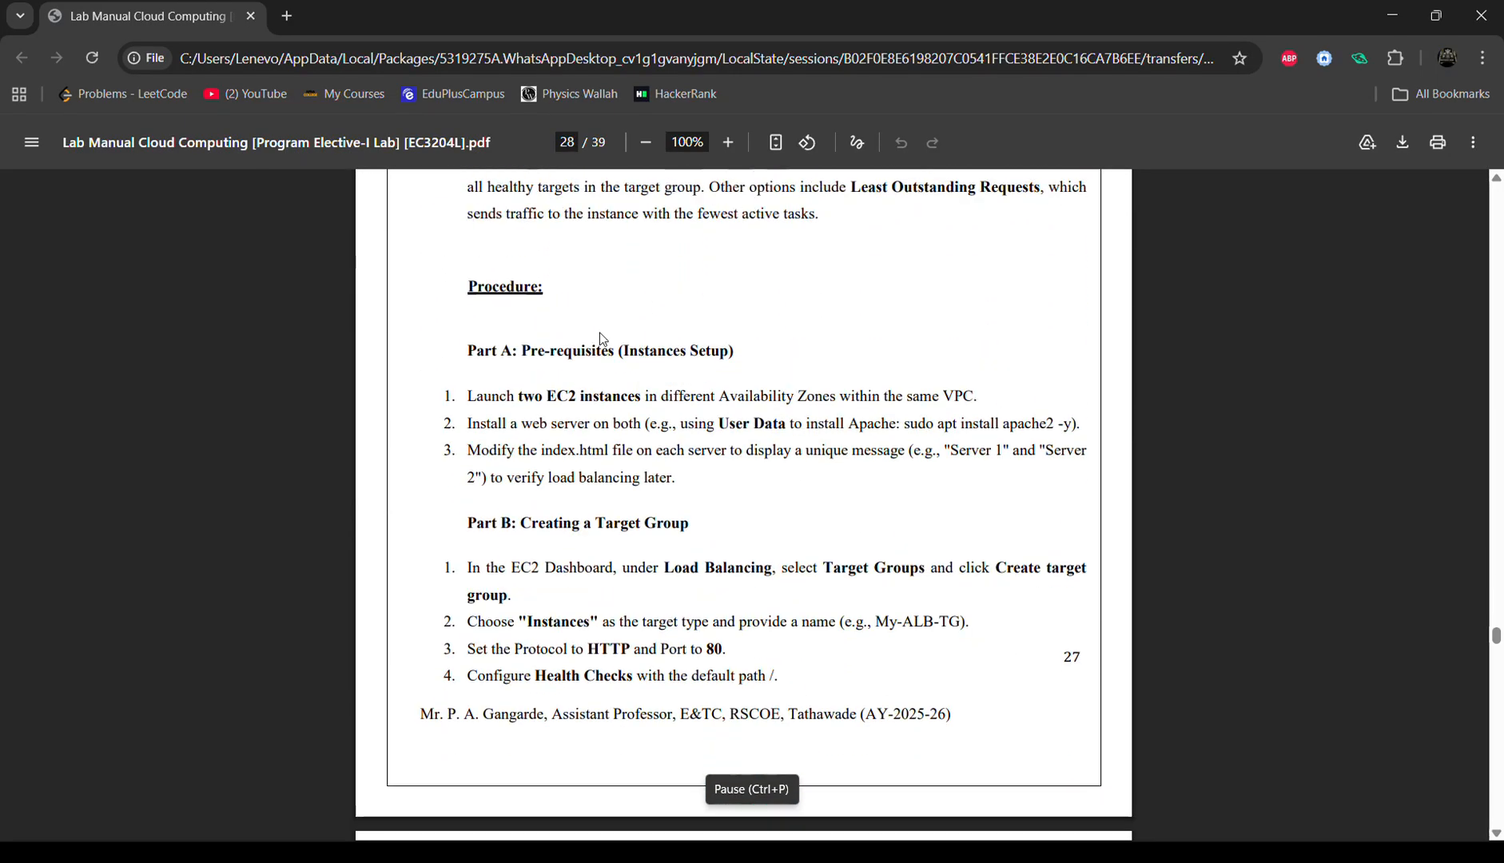
Step: Examine the procedure's Parts A to C and the observations table in the lab manual
{"action": "left_click_drag", "start_coordinate": [461, 285], "coordinate": [595, 286]}
{"action": "left_click_drag", "start_coordinate": [467, 352], "coordinate": [726, 361]}
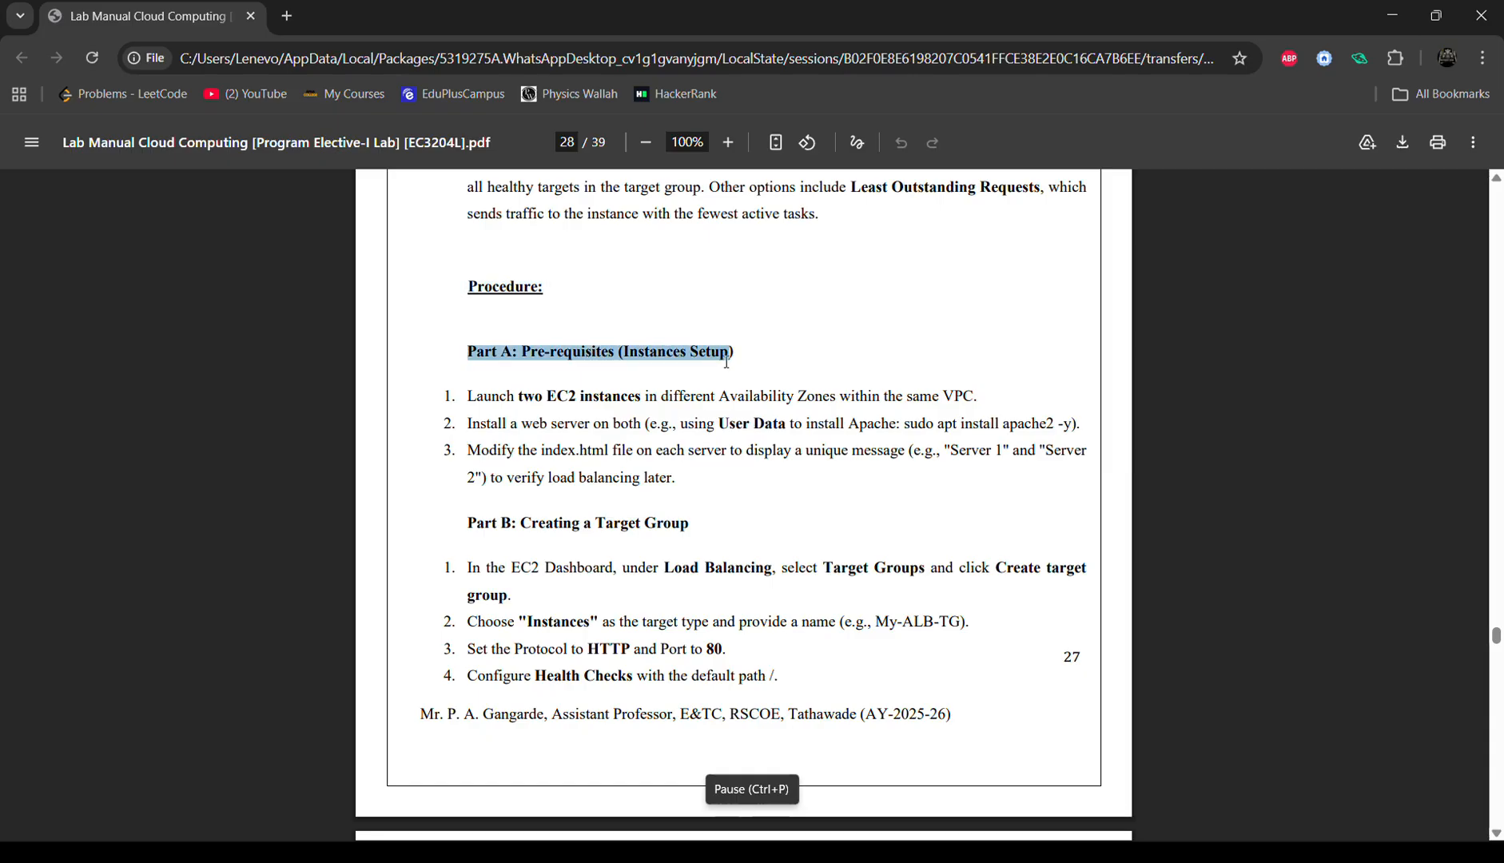
{"action": "scroll", "coordinate": [625, 492], "scroll_direction": "down", "scroll_amount": 11}
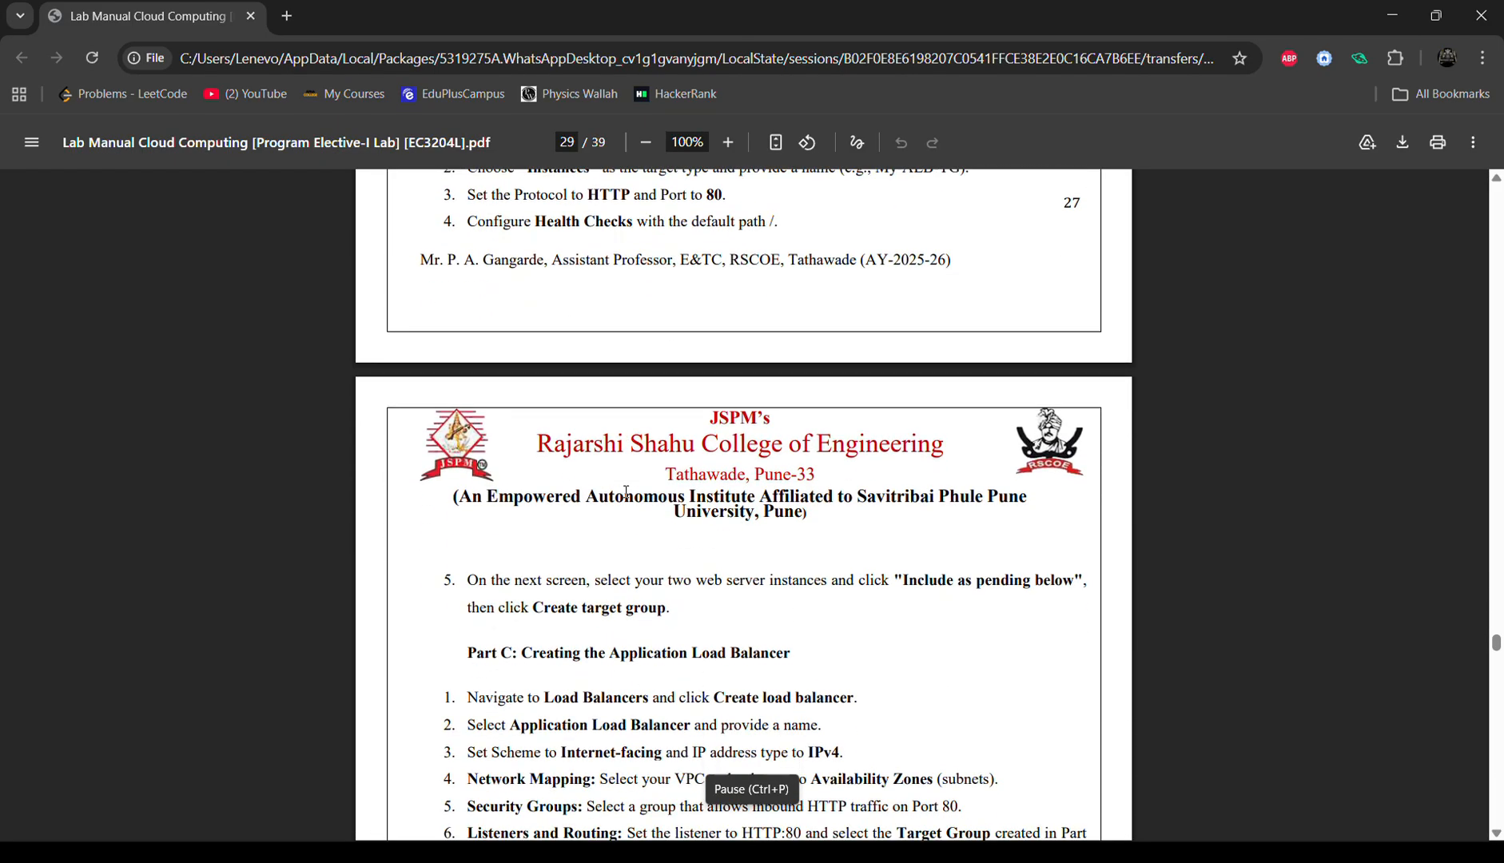
{"action": "scroll", "coordinate": [626, 492], "scroll_direction": "down", "scroll_amount": 1}
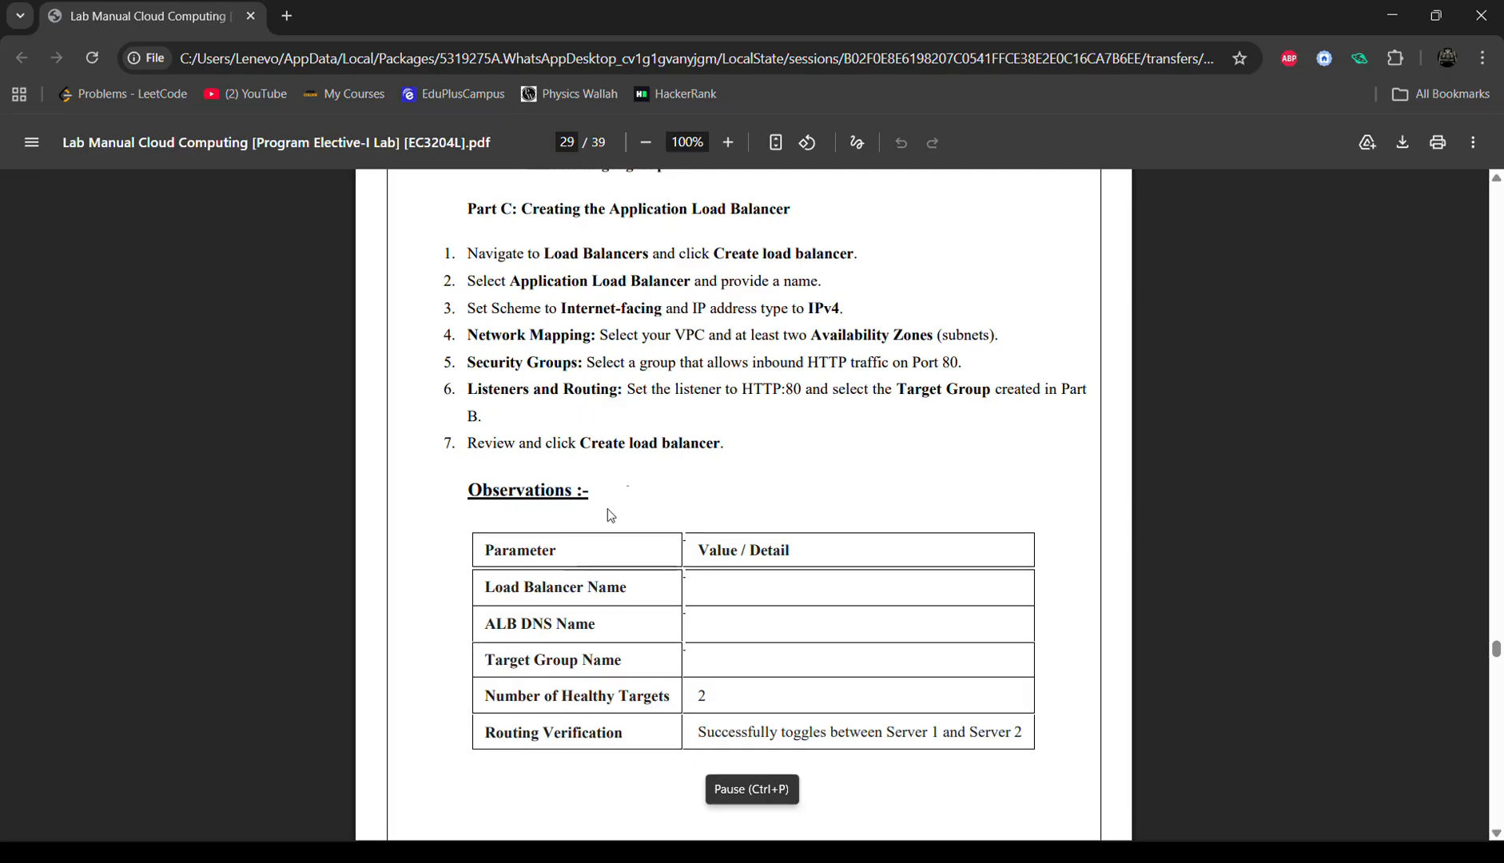
{"action": "triple_click", "coordinate": [631, 493]}
{"action": "left_click", "coordinate": [605, 560]}
{"action": "scroll", "coordinate": [605, 563], "scroll_direction": "down", "scroll_amount": 11}
{"action": "scroll", "coordinate": [605, 567], "scroll_direction": "up", "scroll_amount": 9}
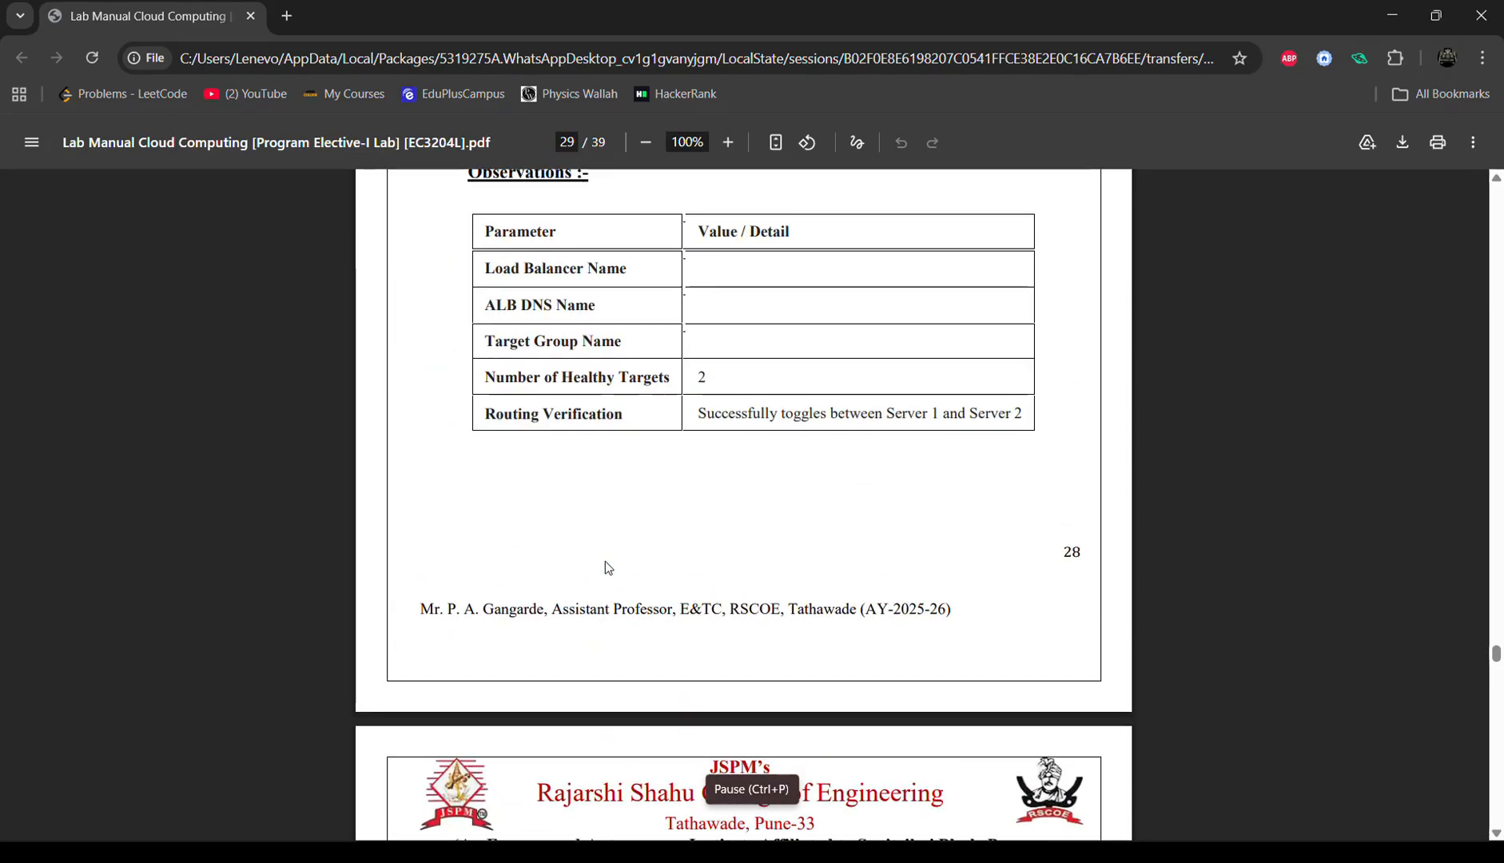
{"action": "scroll", "coordinate": [607, 566], "scroll_direction": "up", "scroll_amount": 1}
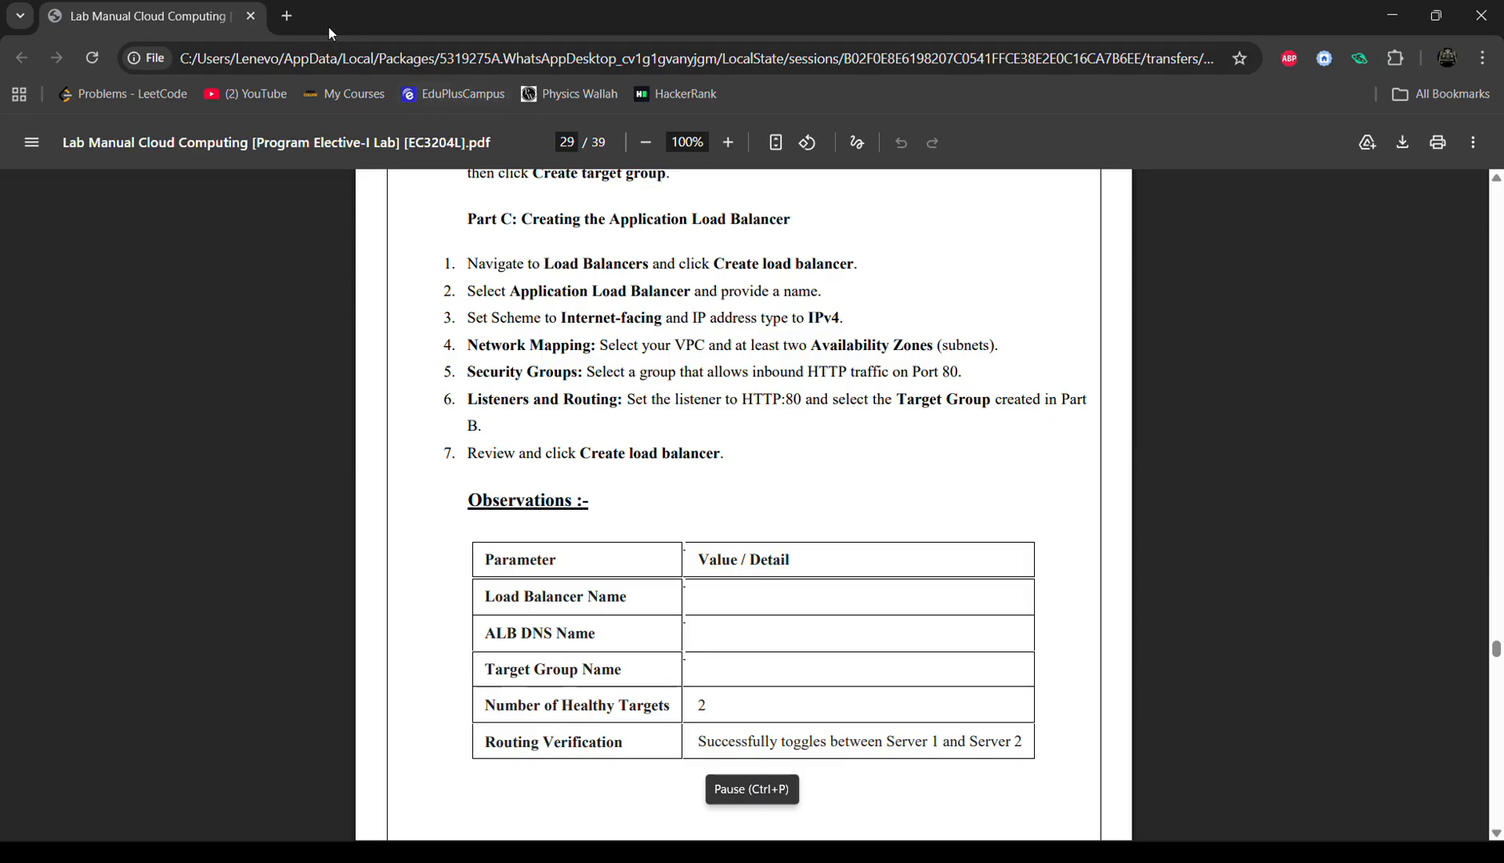
Step: Open the AWS Management Console site in a new browser tab and sign in to the console
{"action": "left_click", "coordinate": [294, 19]}
{"action": "type", "text": "W"}
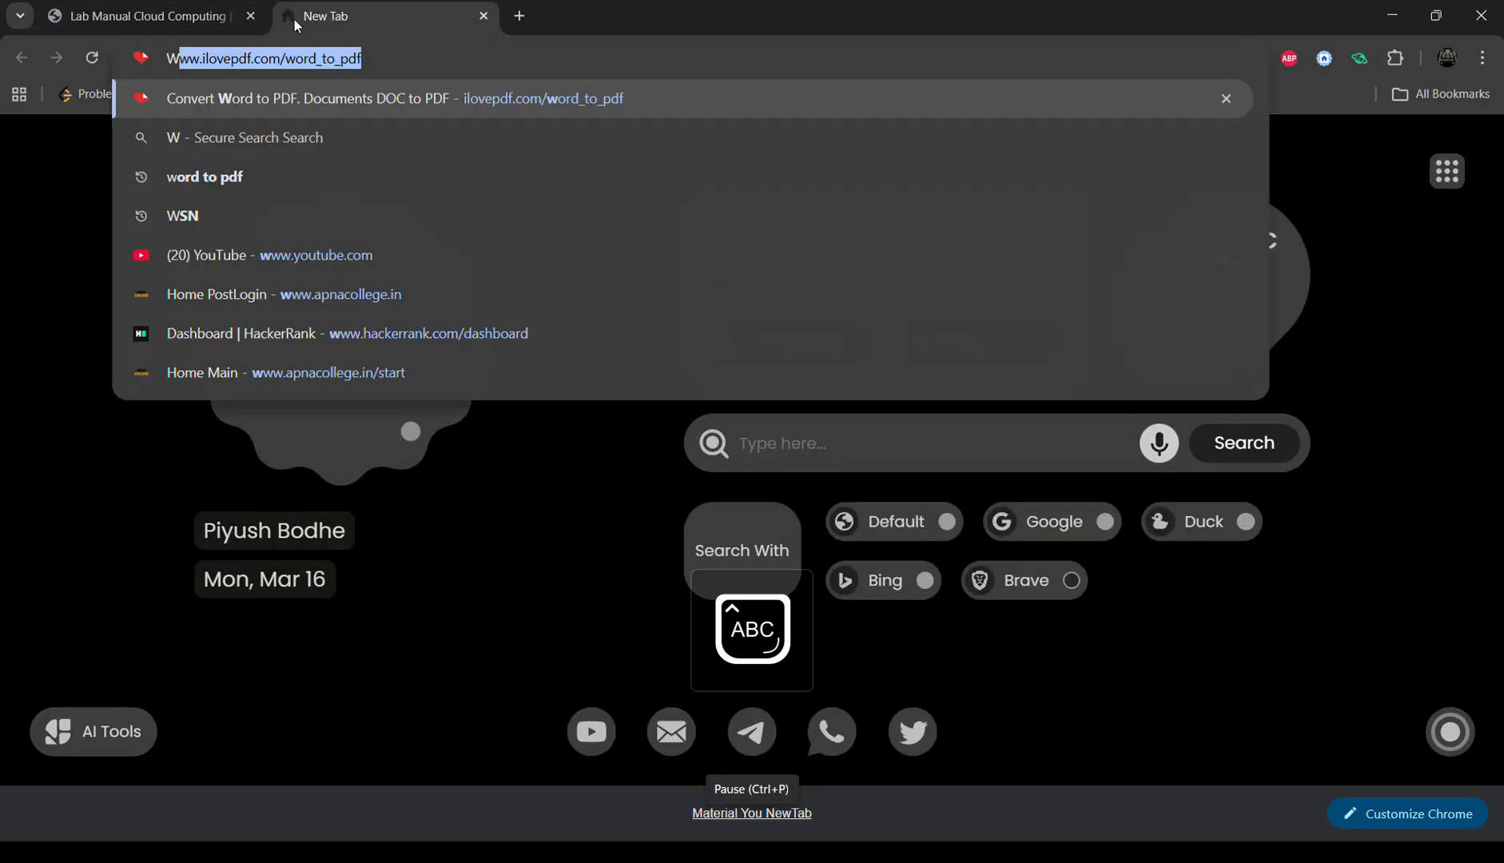
{"action": "type", "text": "WE"}
{"action": "key", "text": "BackSpace"}
{"action": "key", "text": "BackSpace"}
{"action": "key", "text": "BackSpace"}
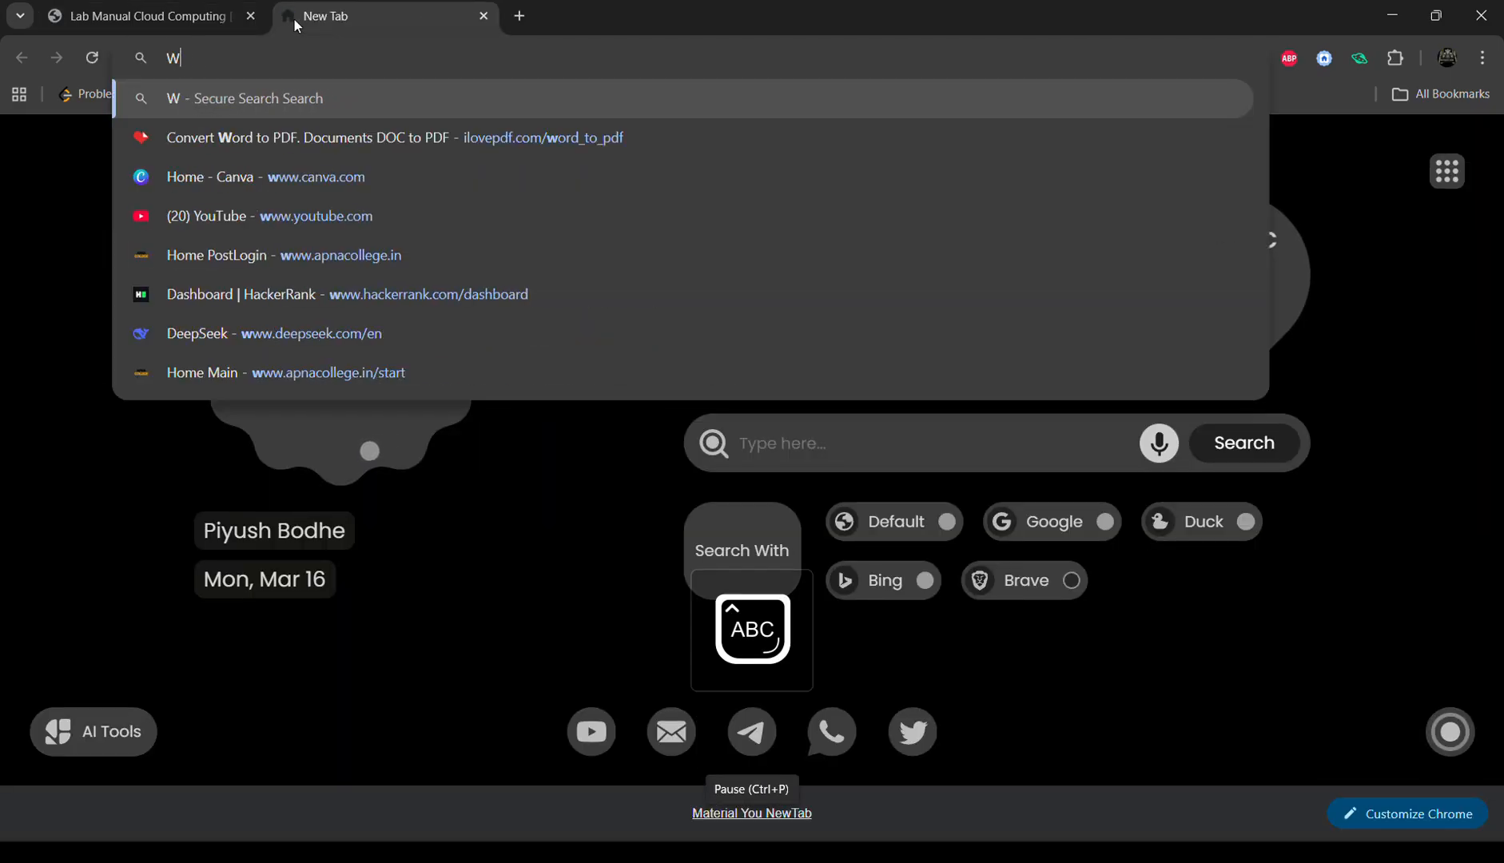
{"action": "type", "text": "aws"}
{"action": "key", "text": "Return"}
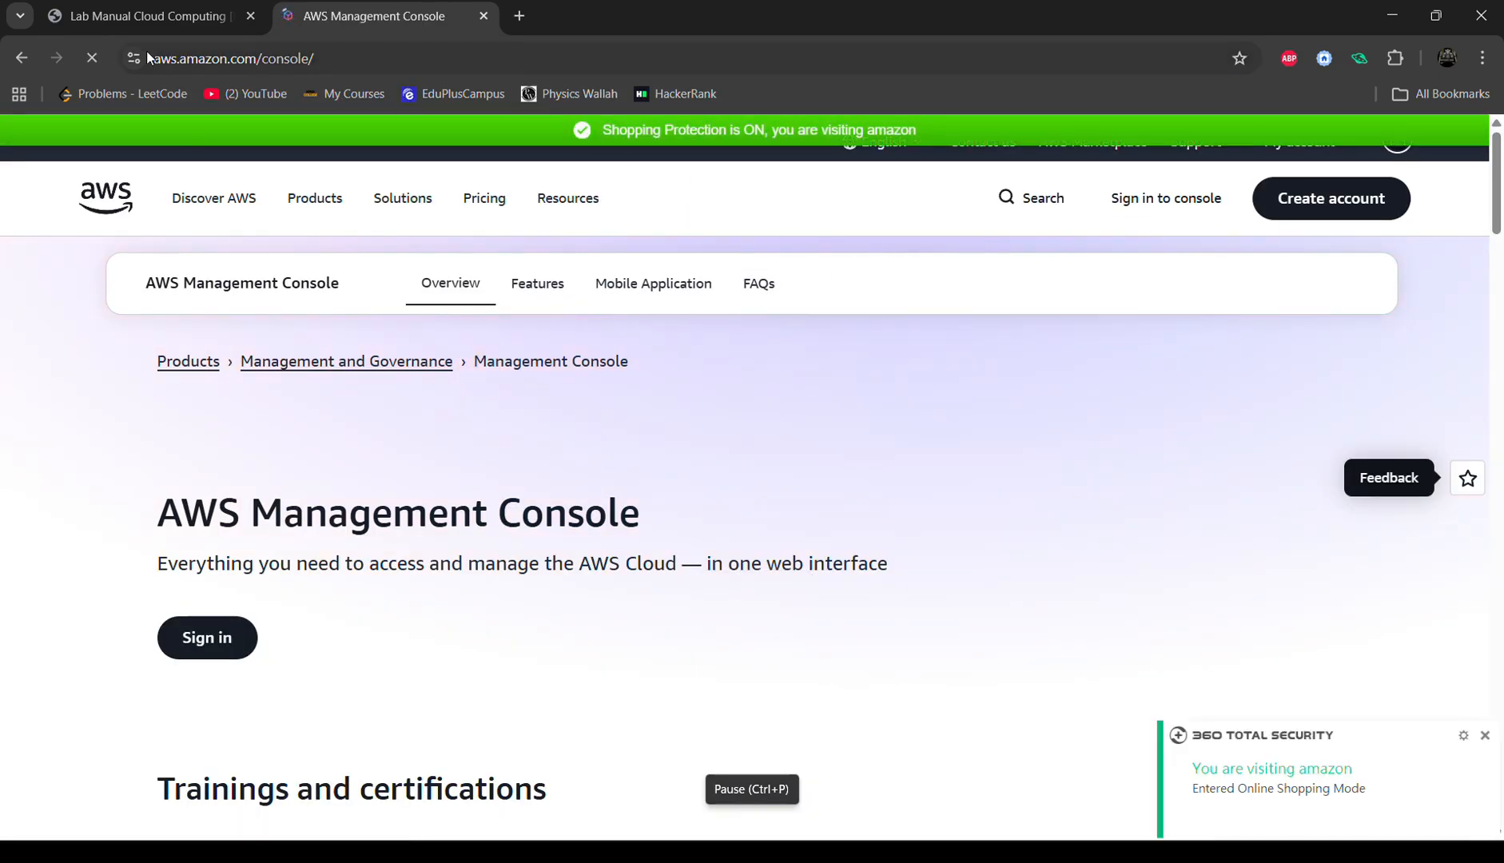
{"action": "left_click", "coordinate": [381, 60]}
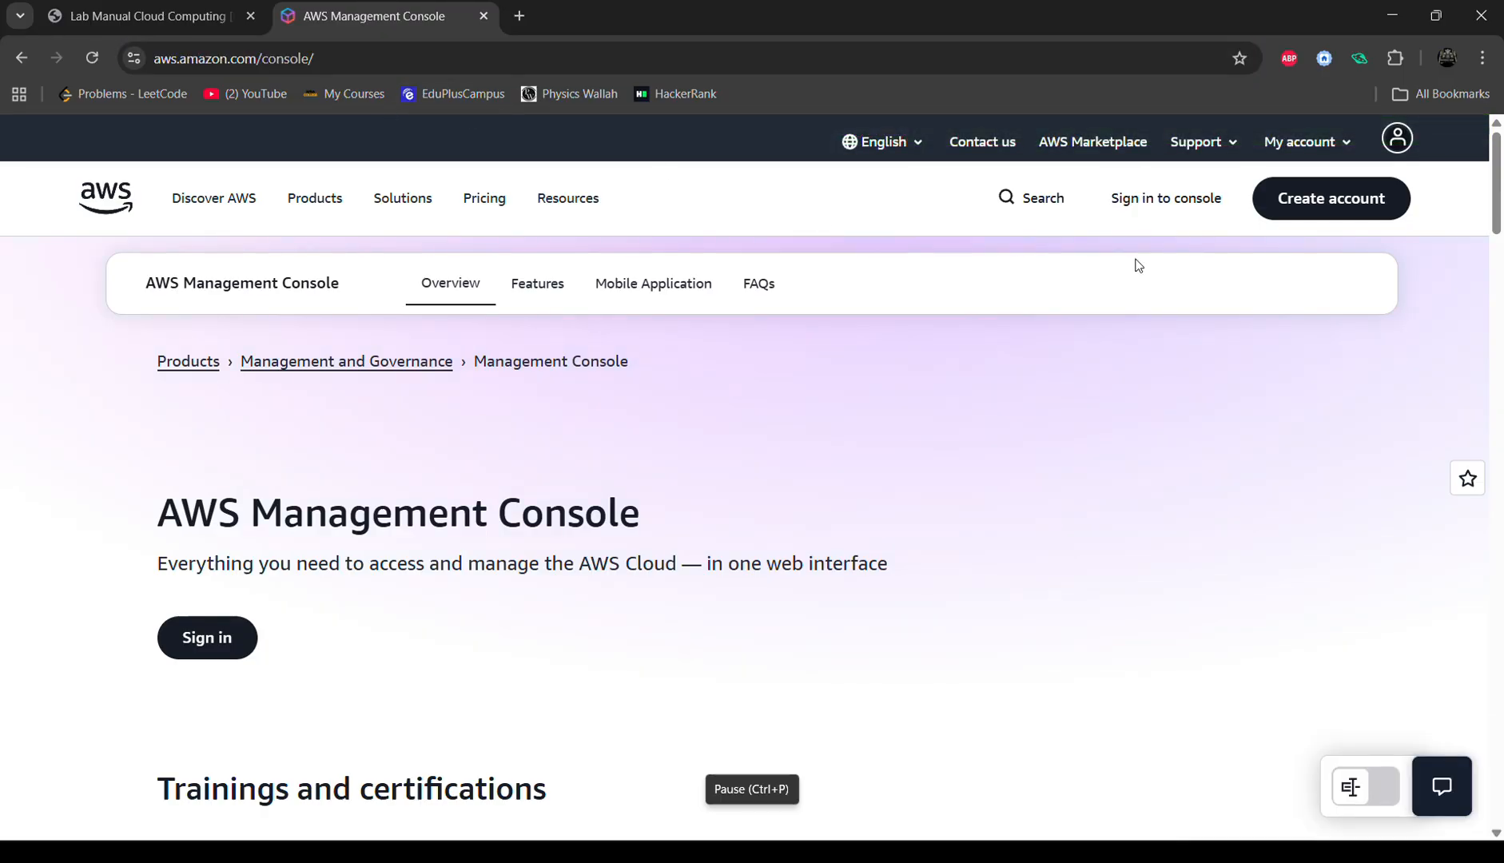
{"action": "left_click", "coordinate": [1168, 207]}
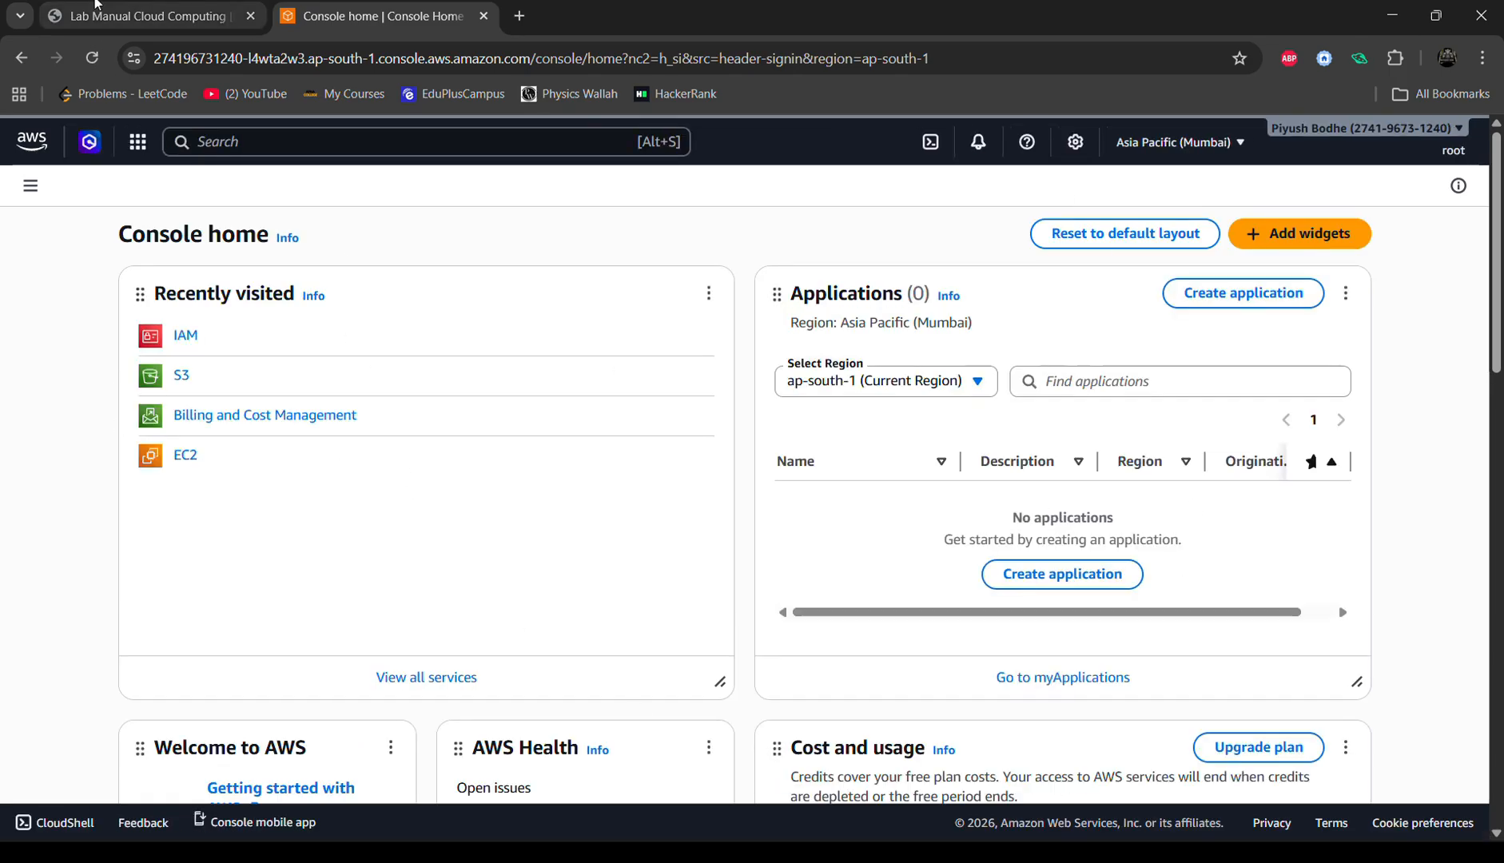
Step: Return to the lab manual and review the Part A instance setup prerequisites at a larger zoom
{"action": "left_click", "coordinate": [116, 16]}
{"action": "scroll", "coordinate": [483, 289], "scroll_direction": "up", "scroll_amount": 11}
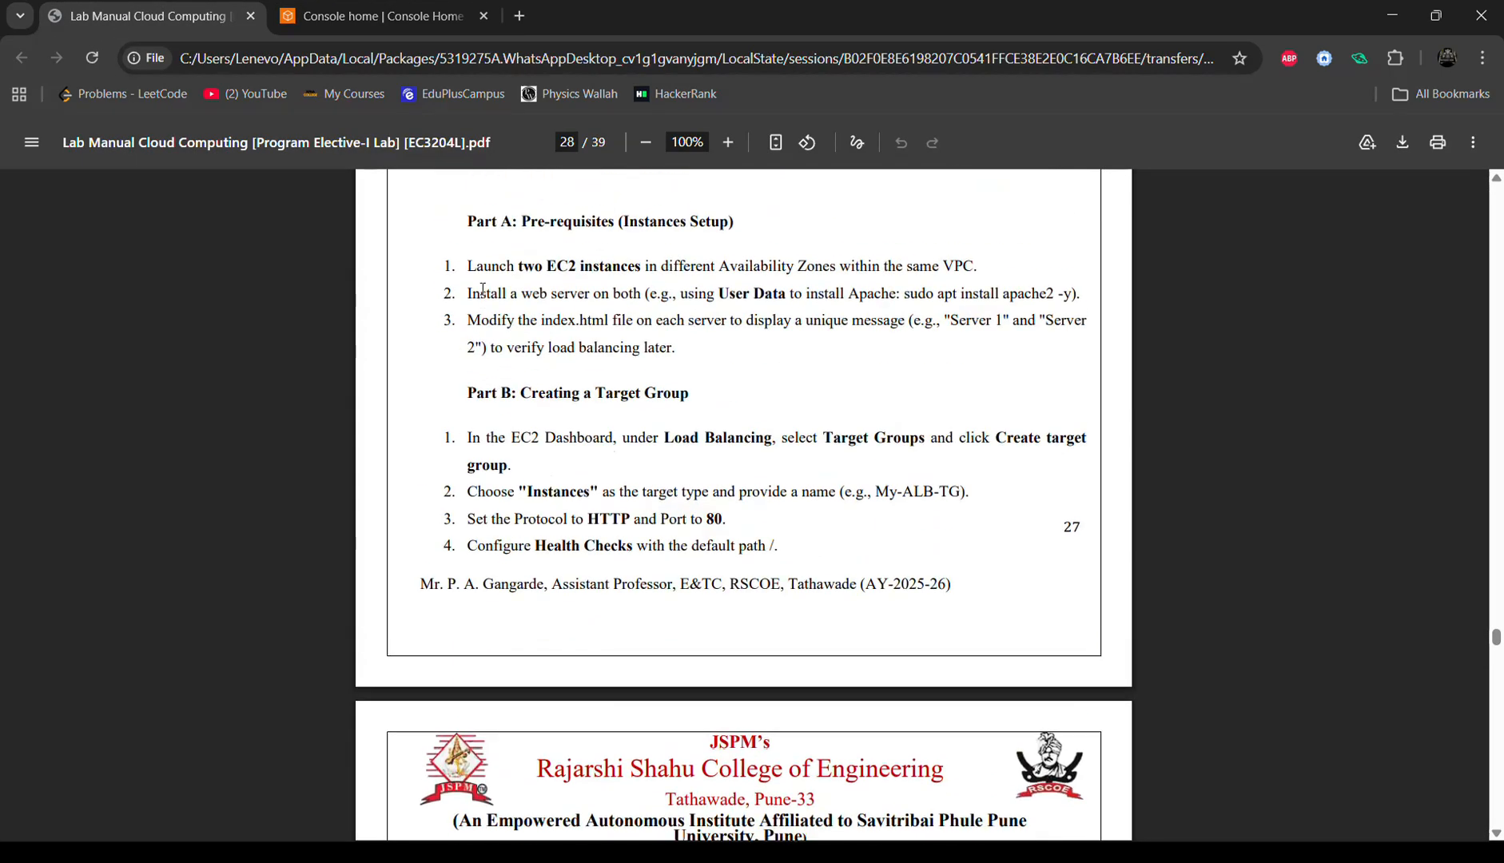
{"action": "scroll", "coordinate": [772, 390], "scroll_direction": "up", "scroll_amount": 3, "text": "ctrl"}
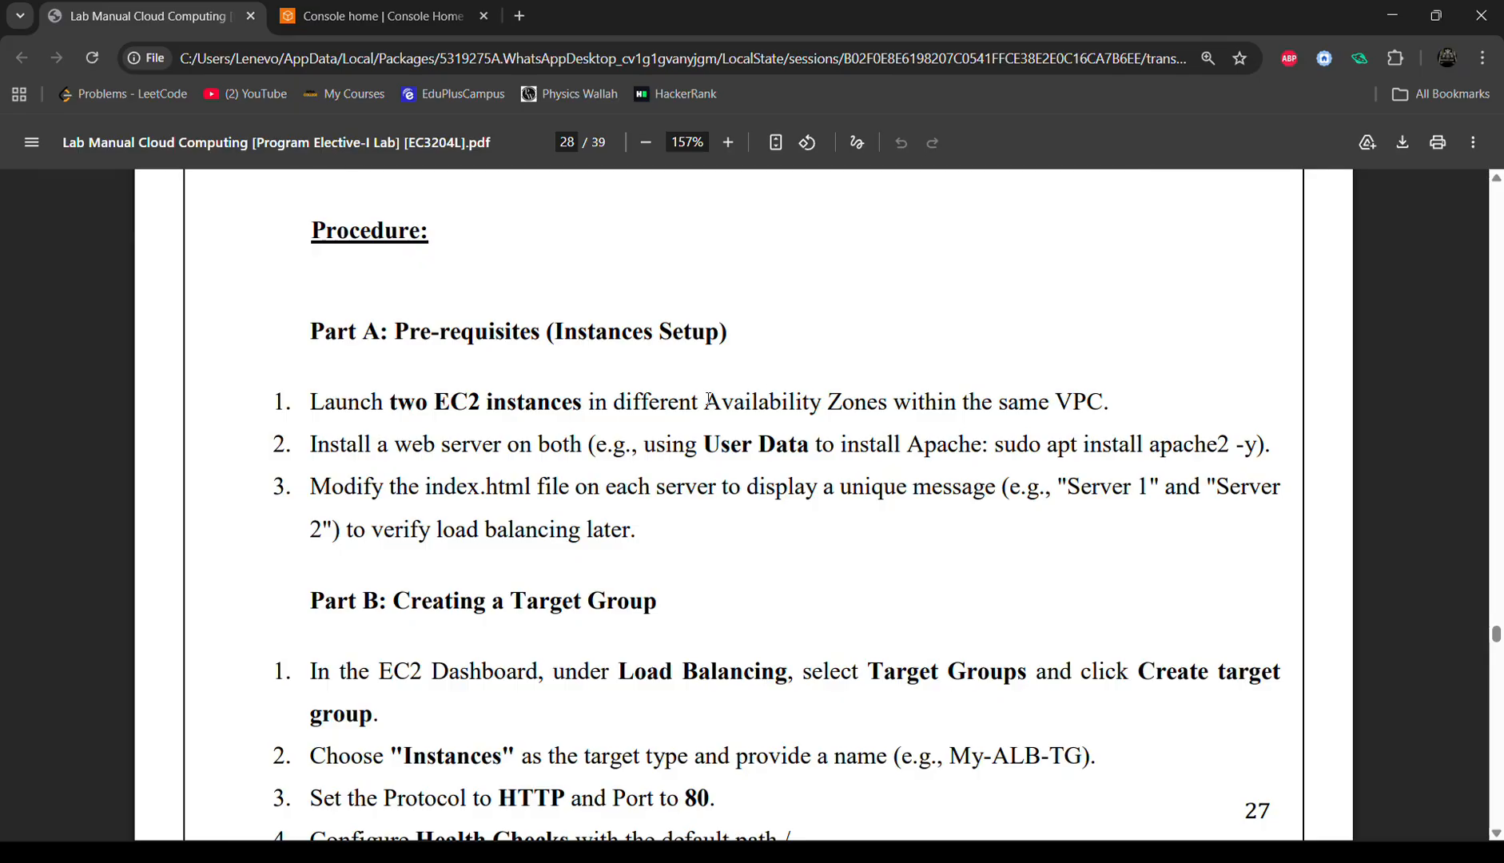
{"action": "left_click_drag", "start_coordinate": [298, 405], "coordinate": [631, 530]}
{"action": "left_click", "coordinate": [440, 317]}
Step: Switch back to the AWS console, search for EC2 and open the EC2 service
{"action": "left_click", "coordinate": [352, 16]}
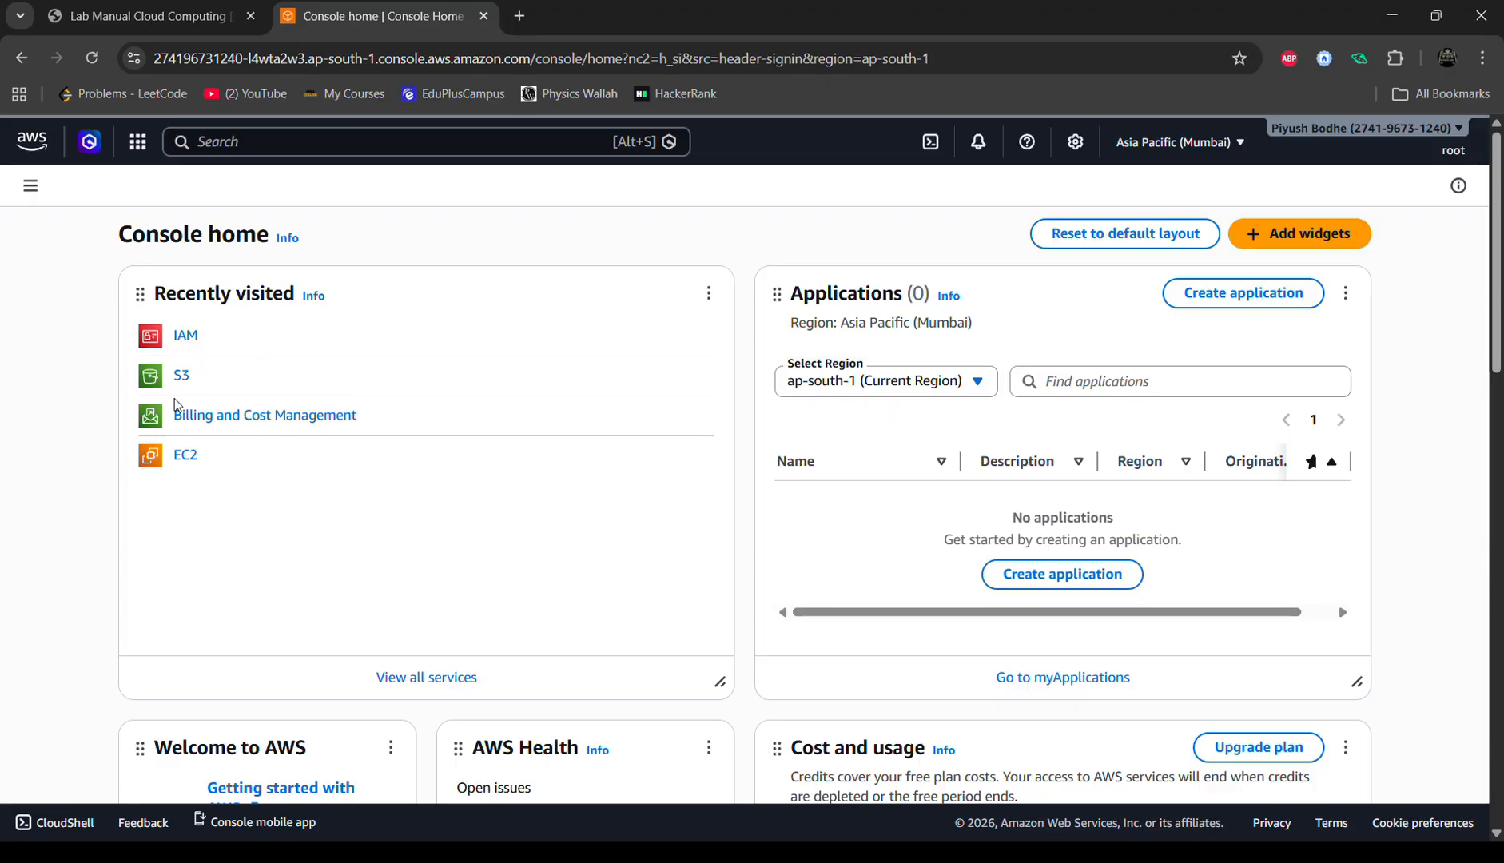
{"action": "left_click", "coordinate": [183, 455]}
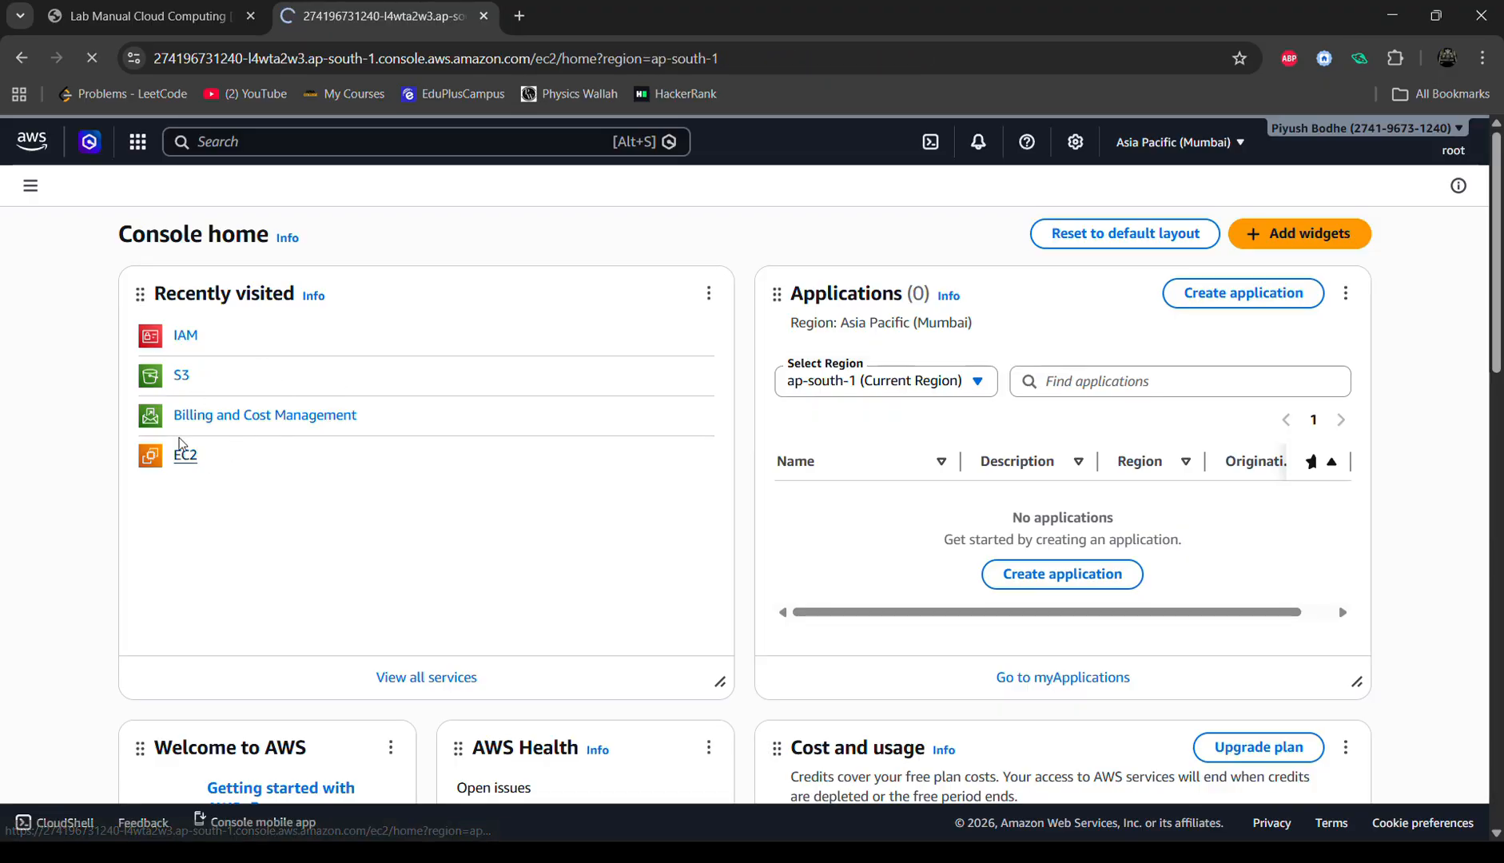
{"action": "left_click", "coordinate": [11, 68]}
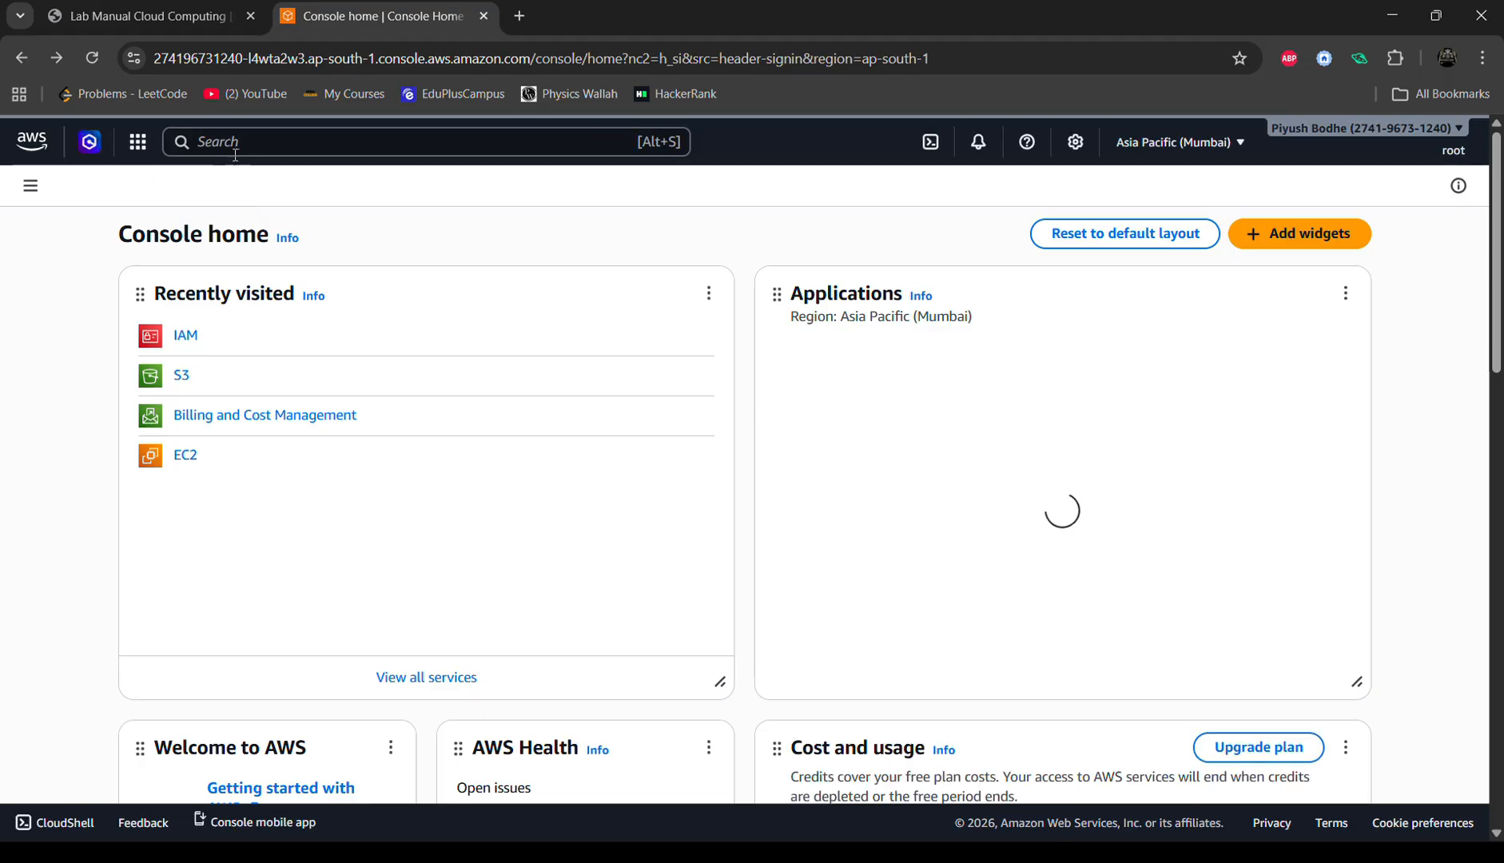
{"action": "left_click", "coordinate": [231, 142]}
{"action": "type", "text": "EC2"}
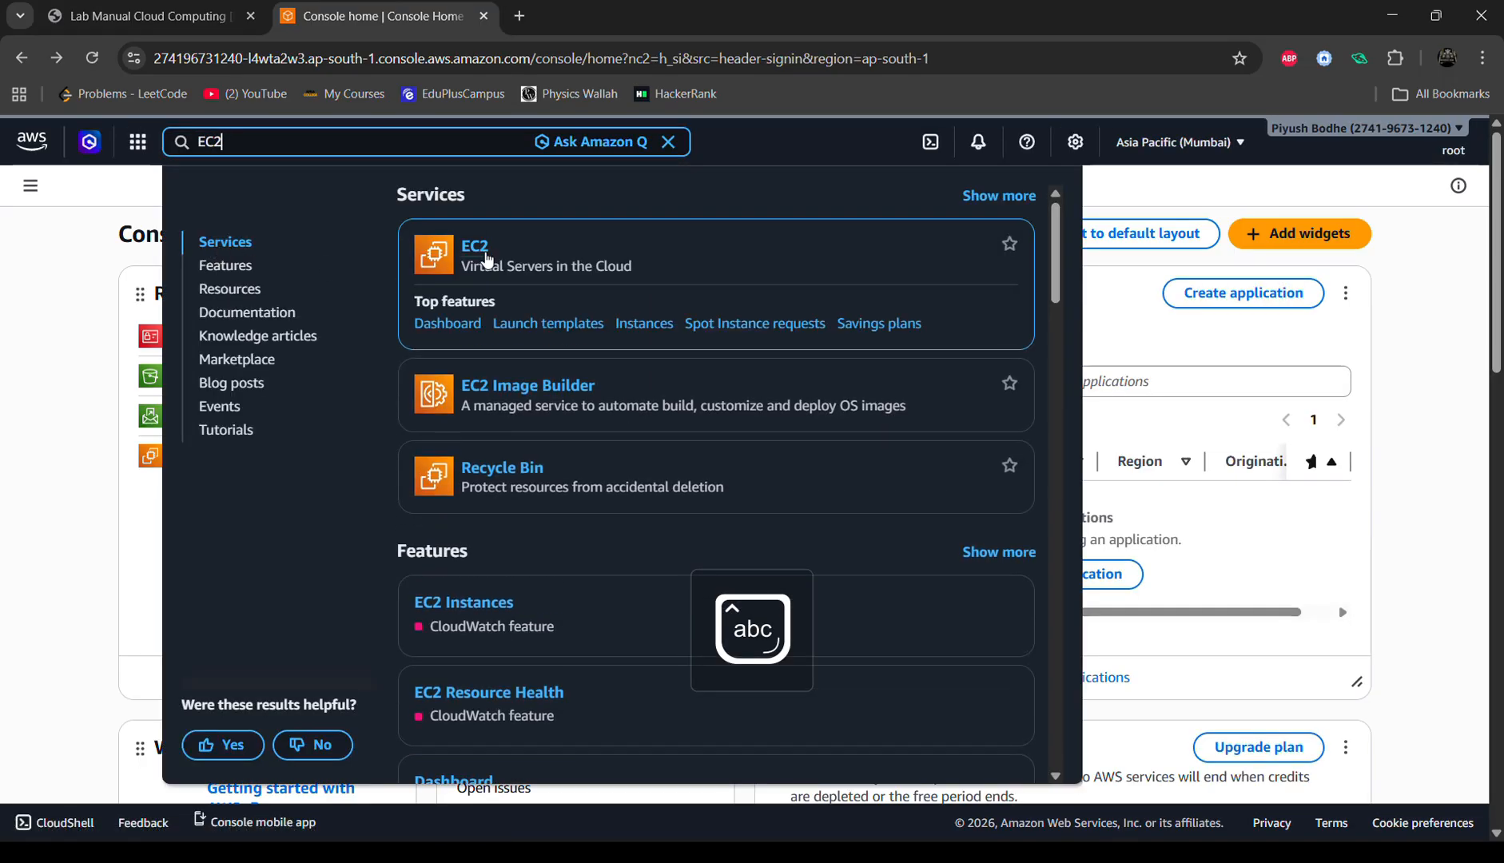
{"action": "left_click", "coordinate": [474, 246]}
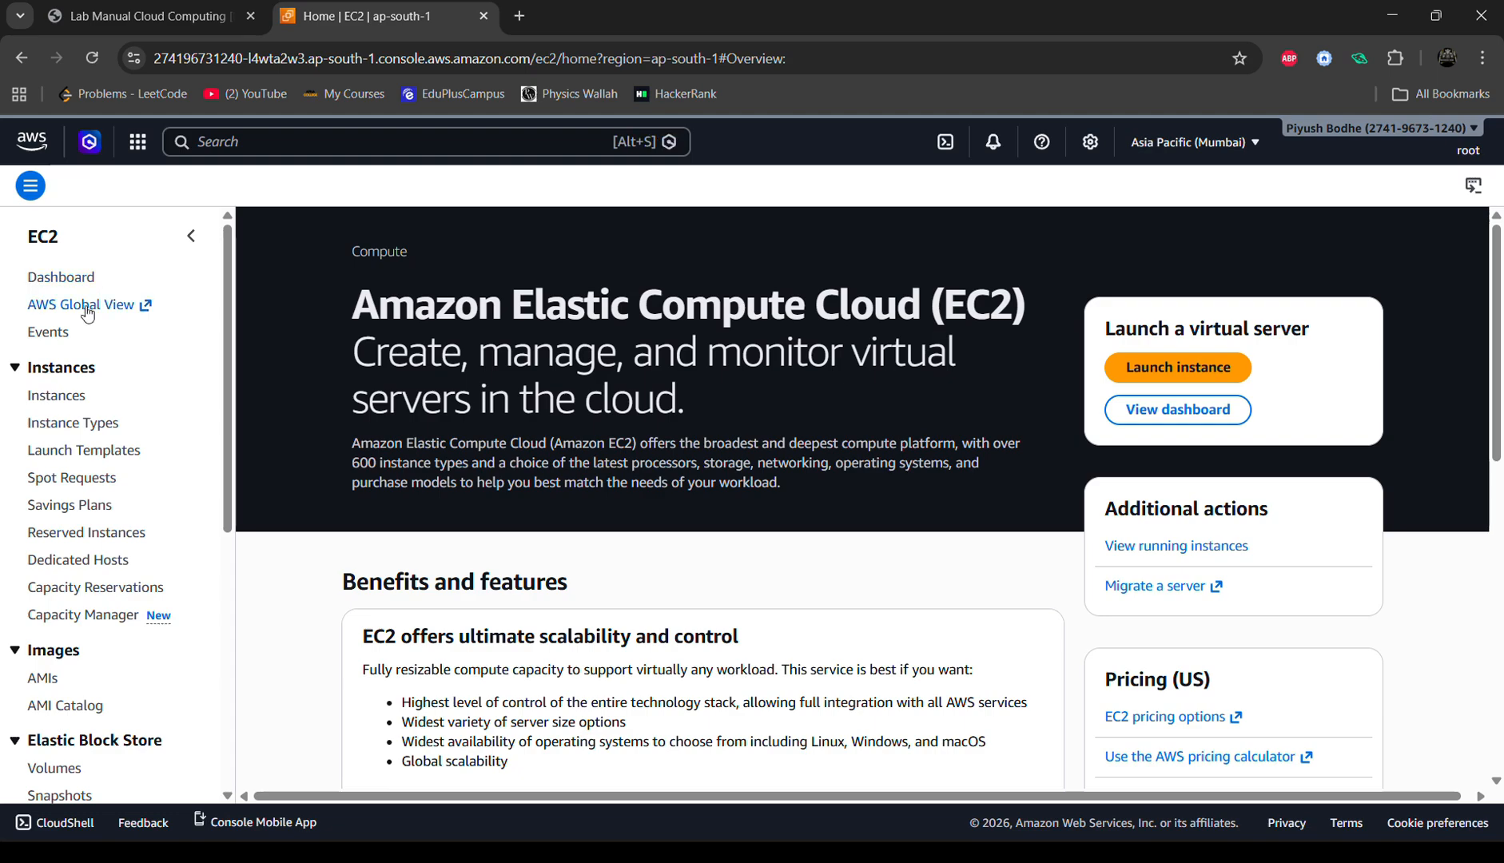
Step: Start launching a new instance from the EC2 instances list and name it Server_1
{"action": "left_click", "coordinate": [57, 395]}
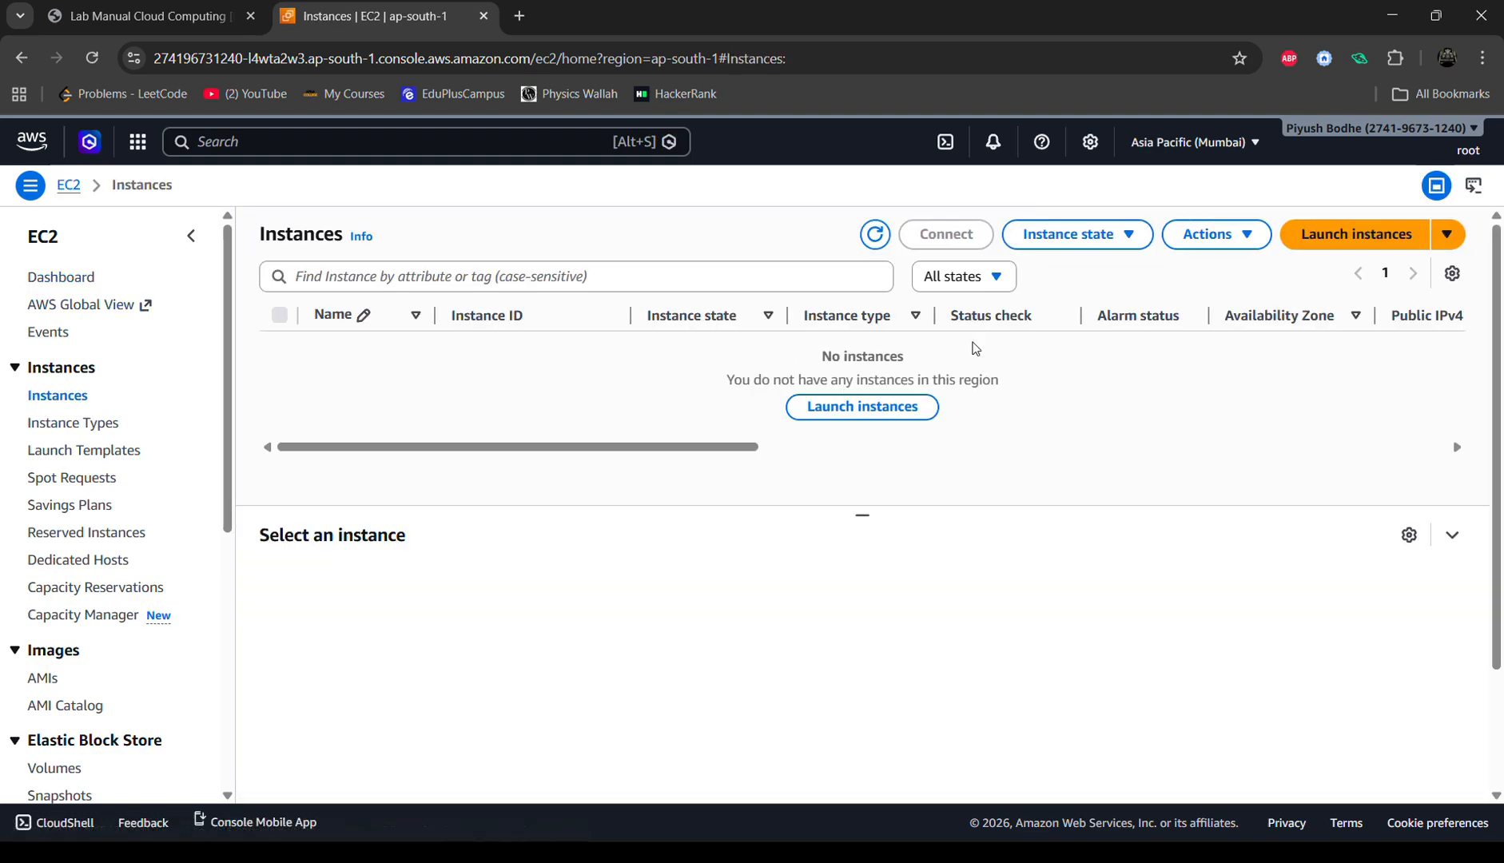
{"action": "left_click", "coordinate": [899, 423]}
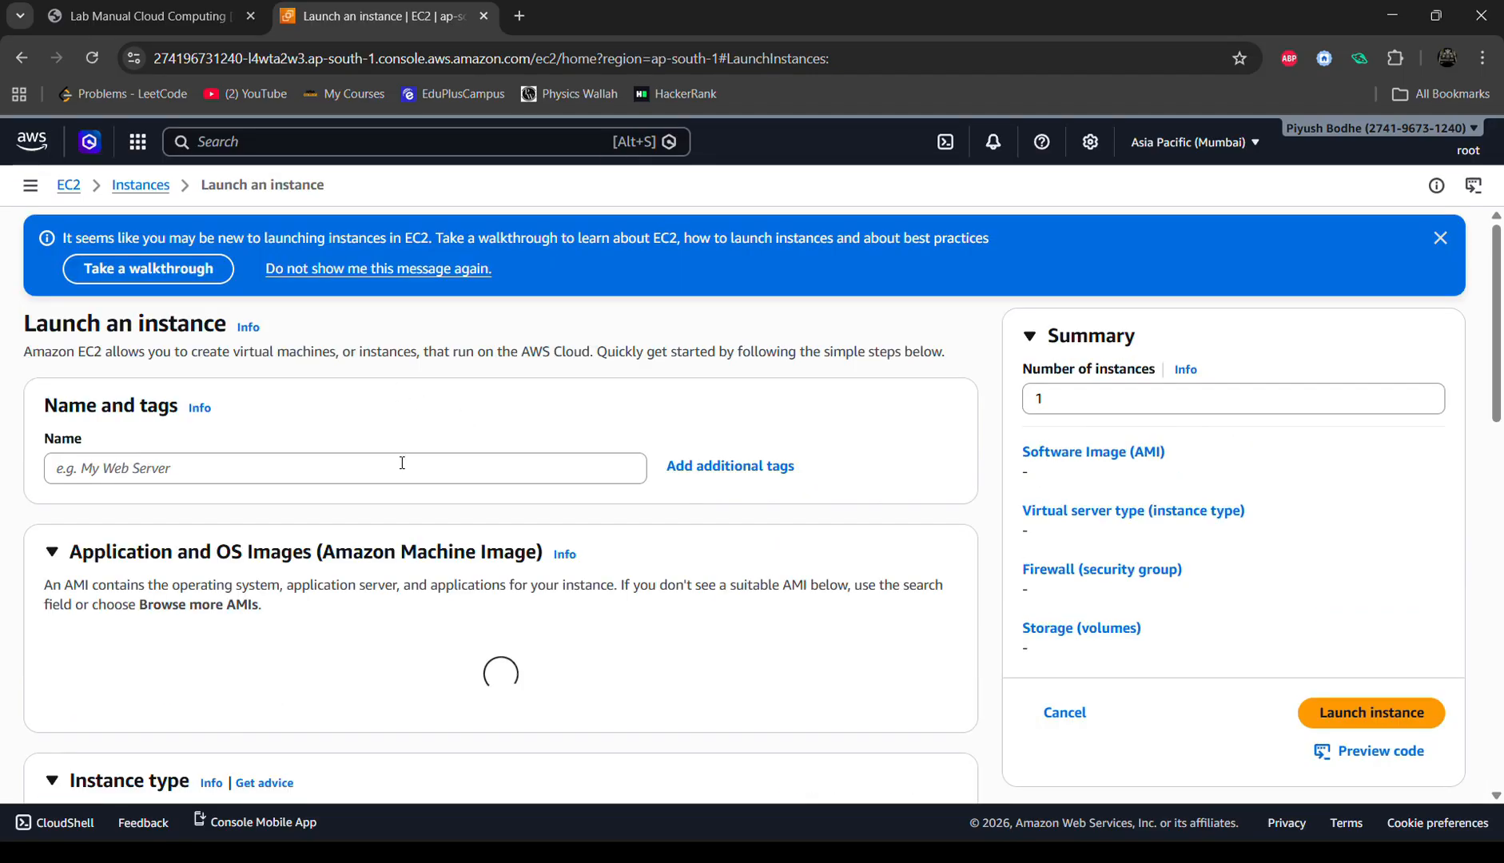
{"action": "left_click", "coordinate": [402, 462]}
{"action": "type", "text": "Se"}
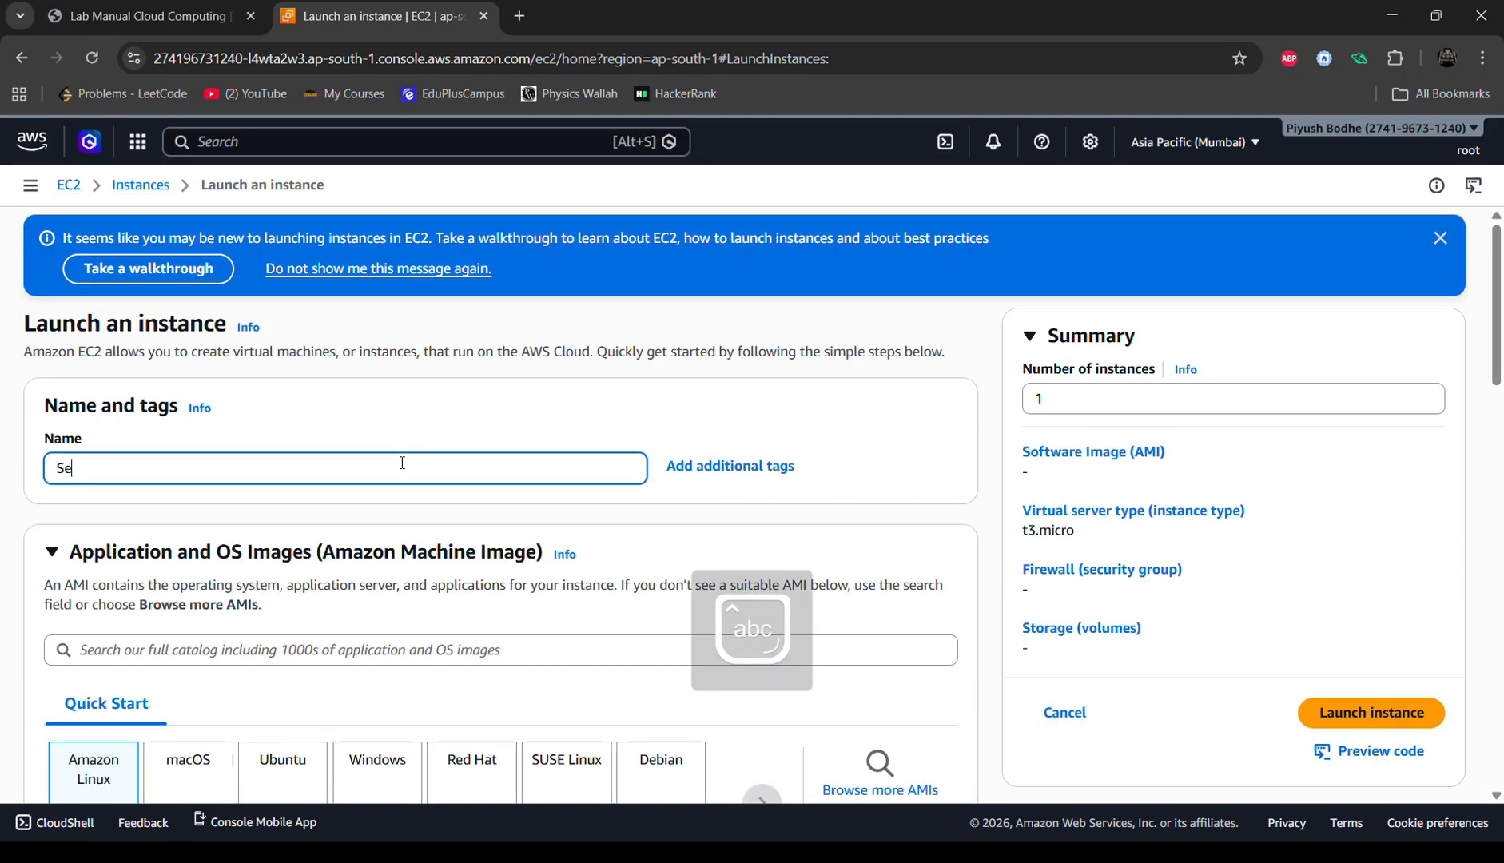
{"action": "type", "text": "rver_1"}
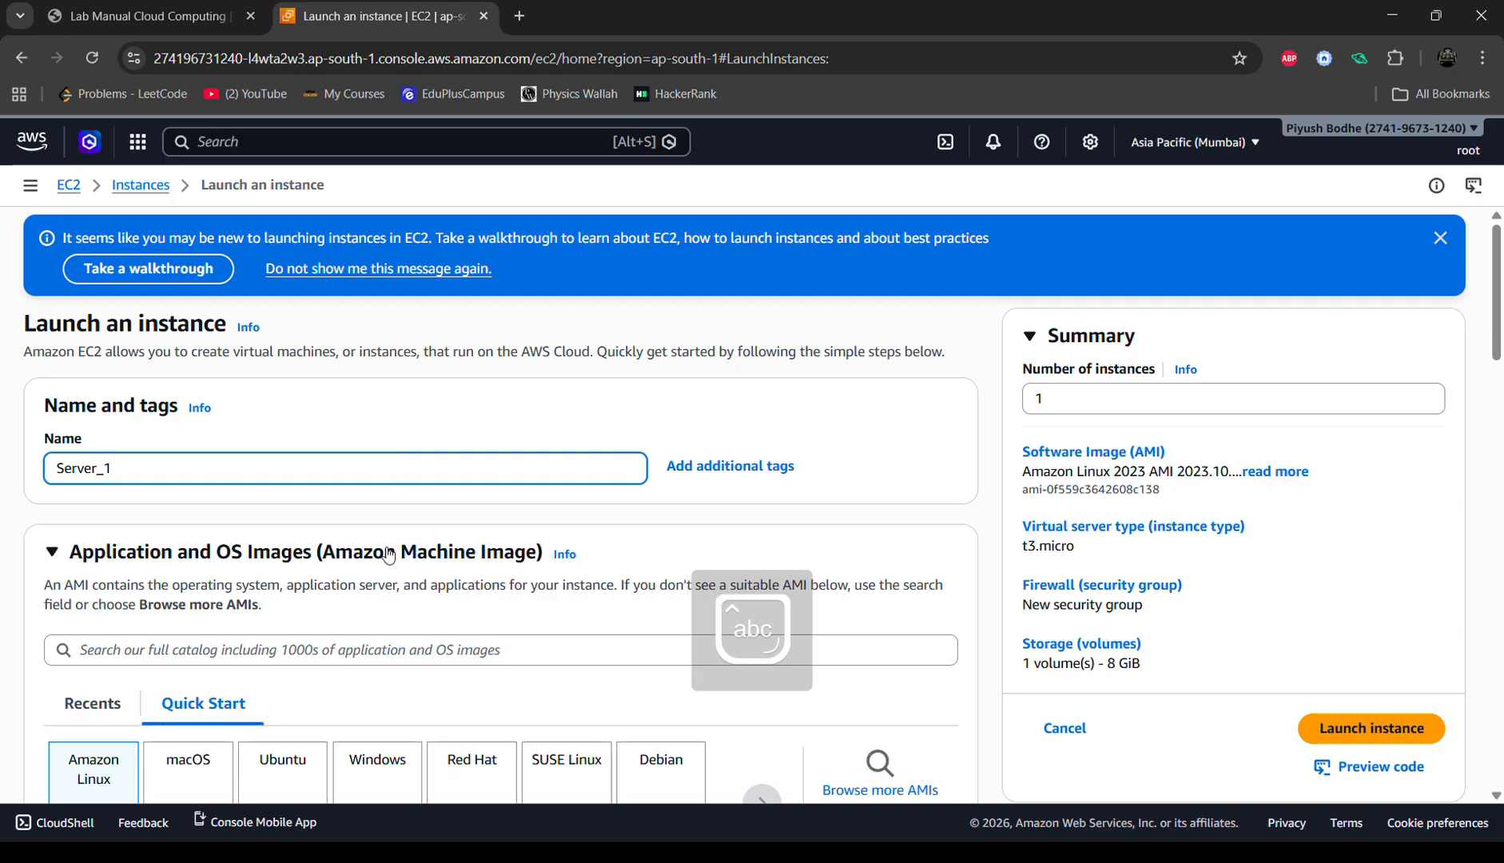
Step: Allow HTTP traffic from the internet in the network settings for the instance's new security group
{"action": "scroll", "coordinate": [389, 553], "scroll_direction": "down", "scroll_amount": 3}
{"action": "scroll", "coordinate": [290, 383], "scroll_direction": "up", "scroll_amount": 1}
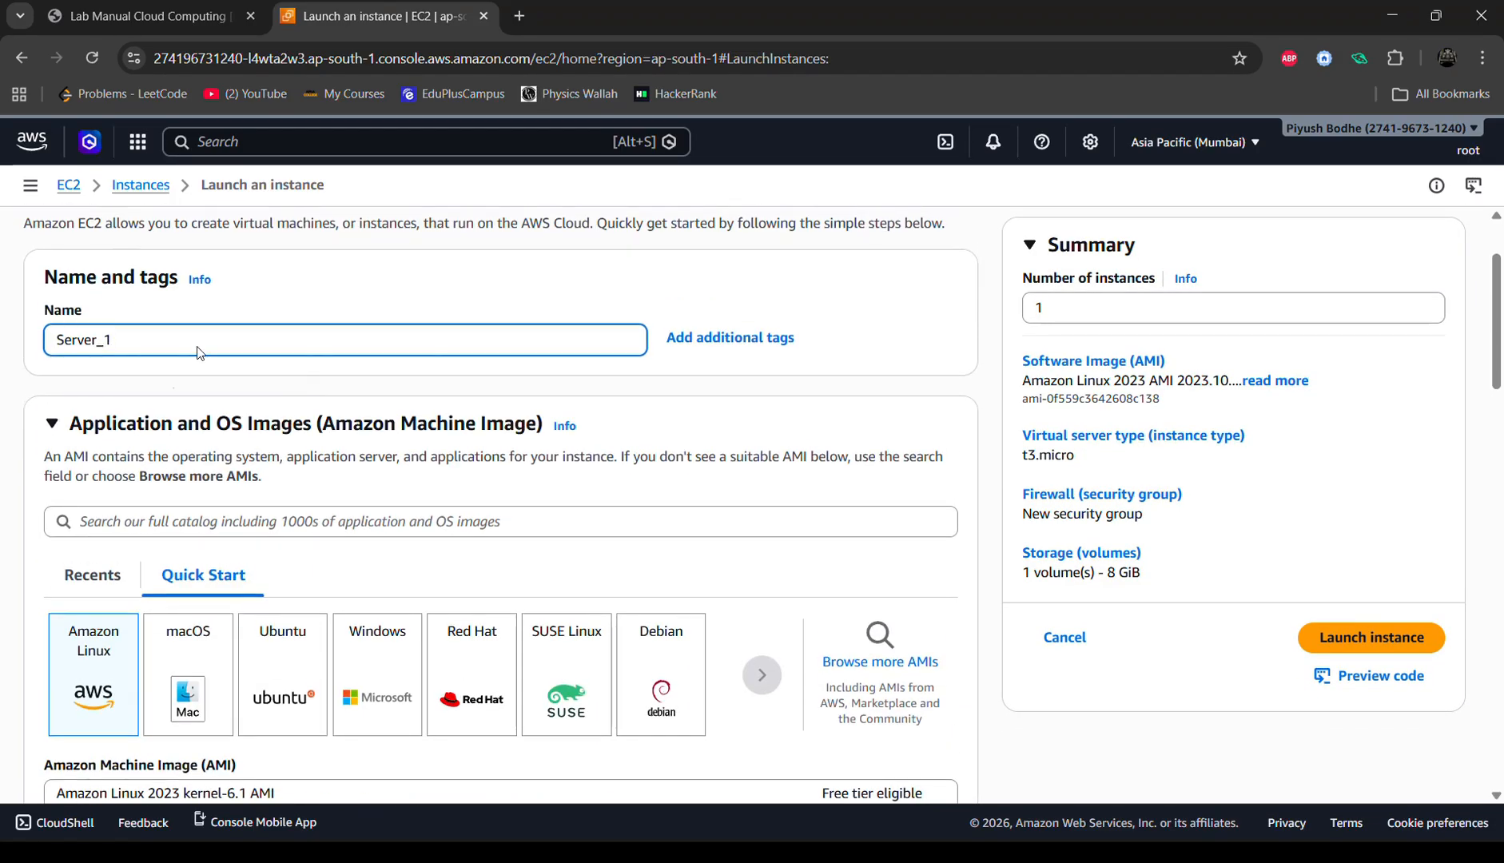
{"action": "scroll", "coordinate": [76, 361], "scroll_direction": "down", "scroll_amount": 2}
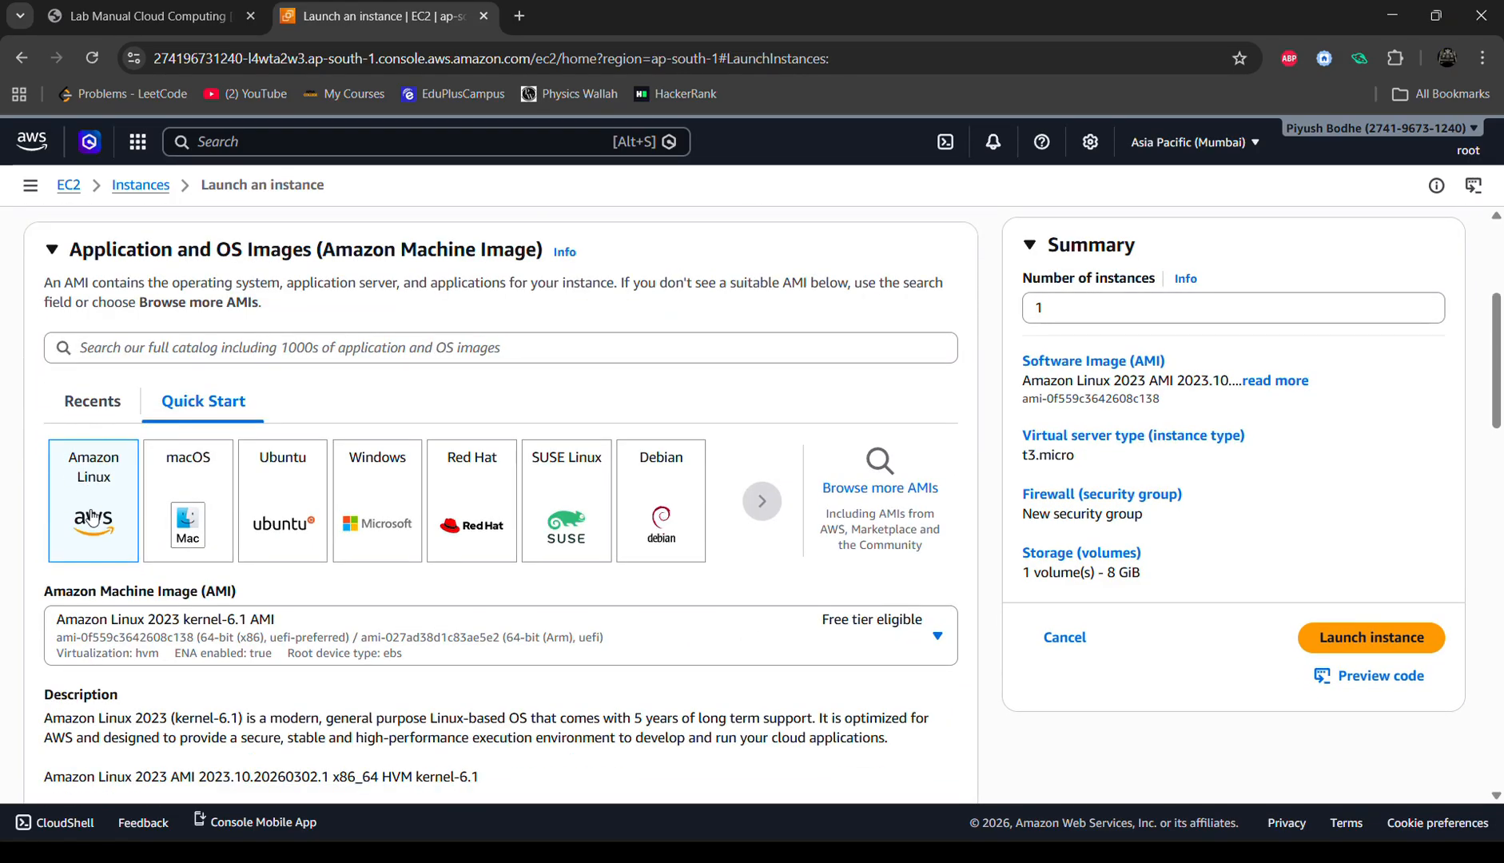
{"action": "scroll", "coordinate": [80, 515], "scroll_direction": "down", "scroll_amount": 10}
{"action": "scroll", "coordinate": [90, 509], "scroll_direction": "down", "scroll_amount": 2}
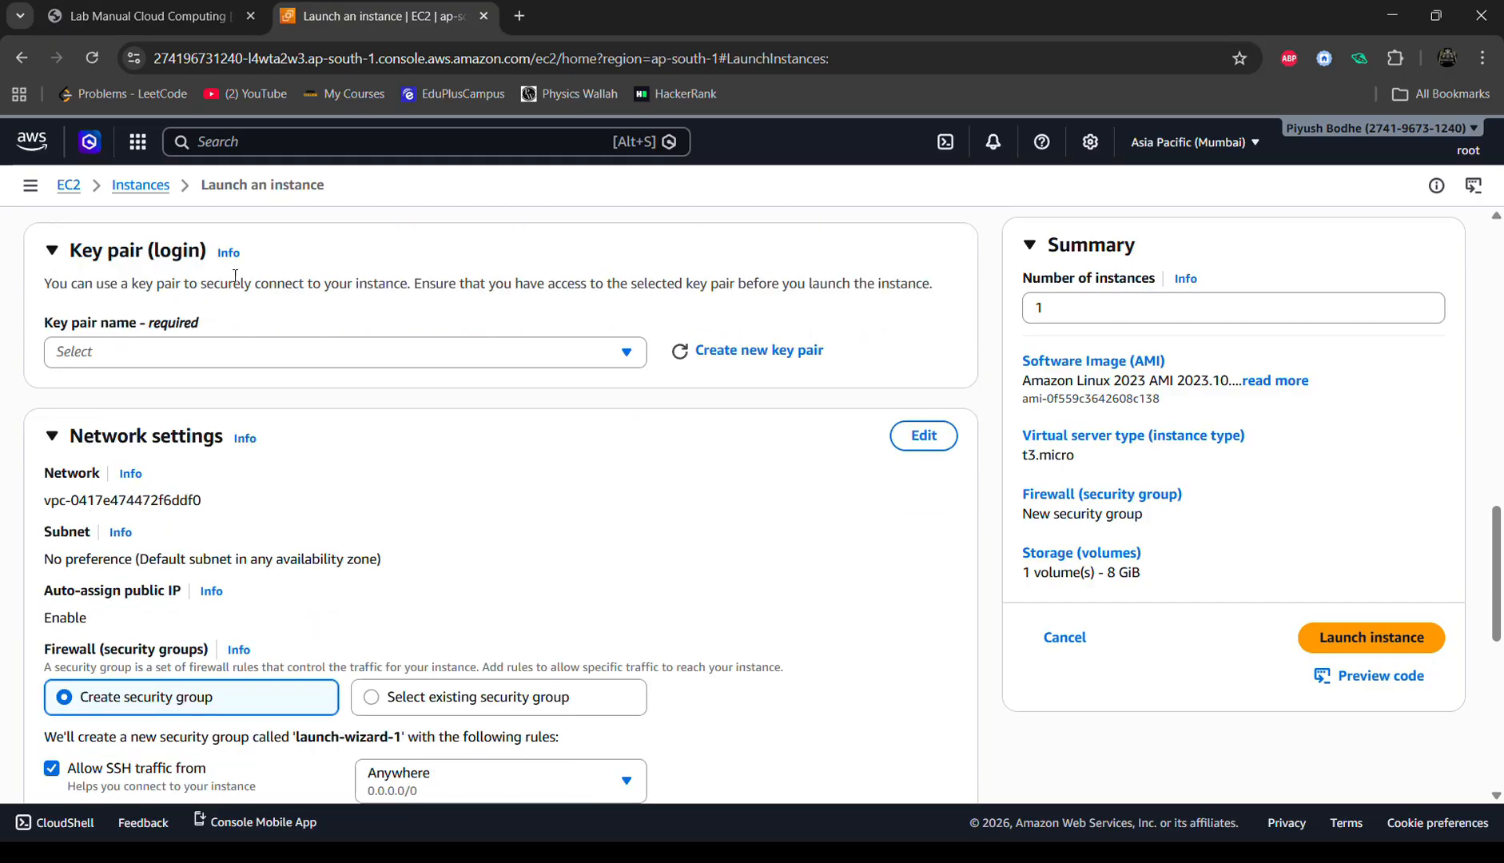
{"action": "scroll", "coordinate": [277, 518], "scroll_direction": "down", "scroll_amount": 4}
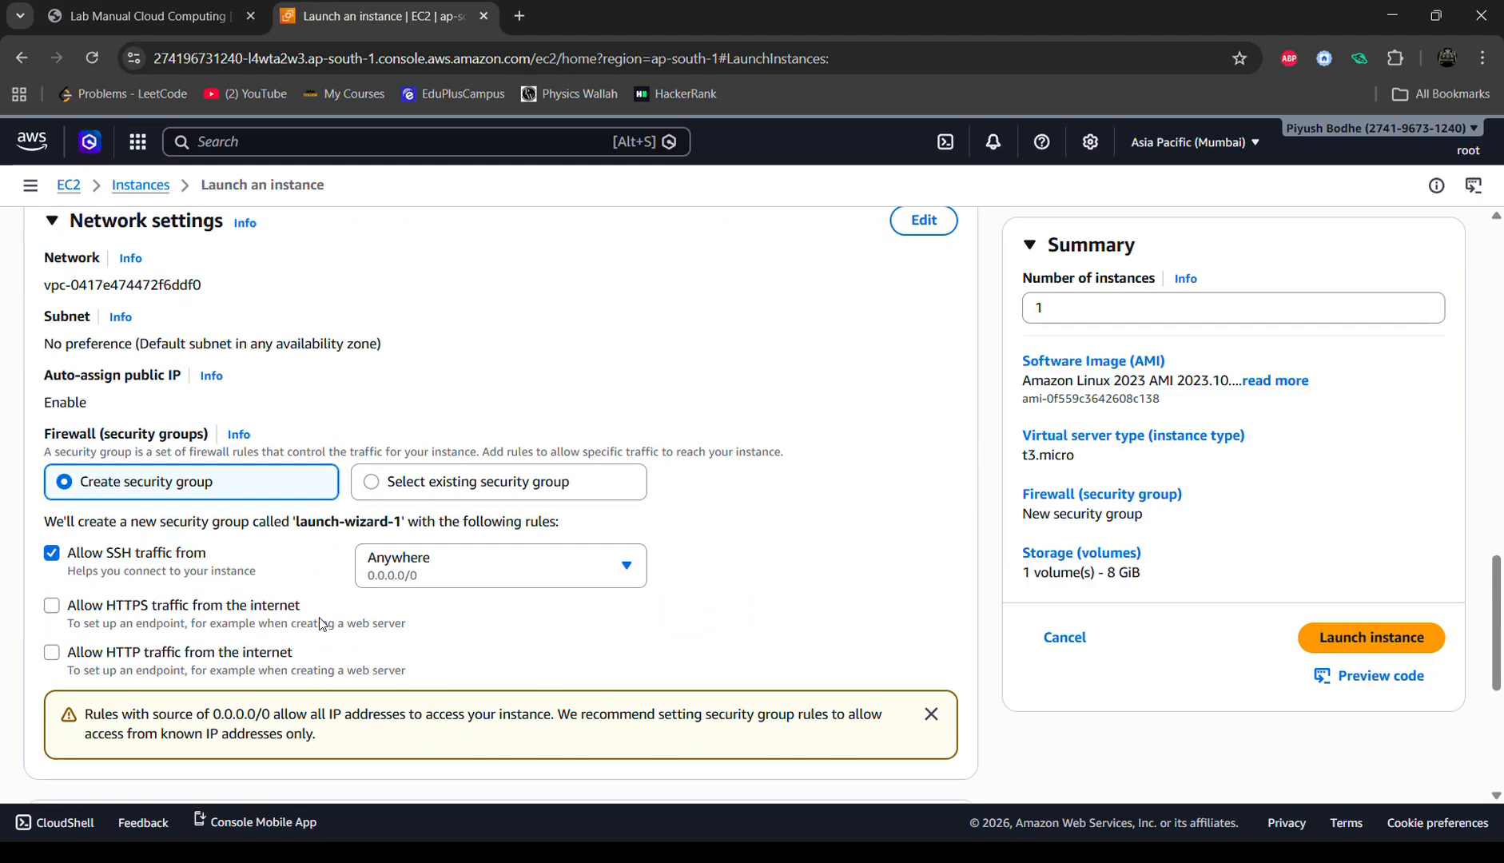
{"action": "scroll", "coordinate": [88, 357], "scroll_direction": "up", "scroll_amount": 3}
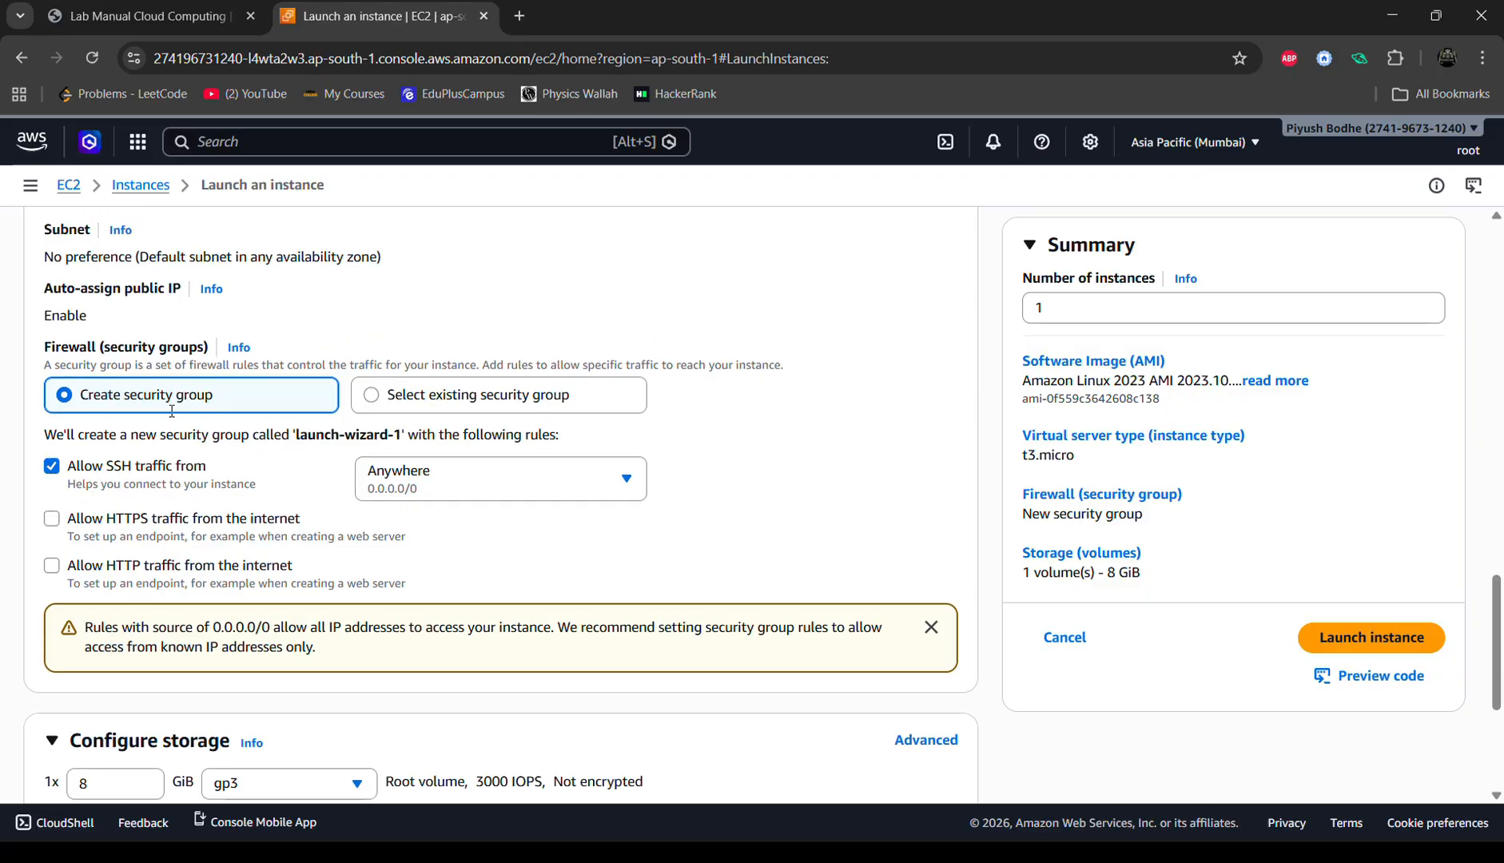
{"action": "left_click_drag", "start_coordinate": [60, 336], "coordinate": [225, 338]}
{"action": "scroll", "coordinate": [208, 360], "scroll_direction": "down", "scroll_amount": 4}
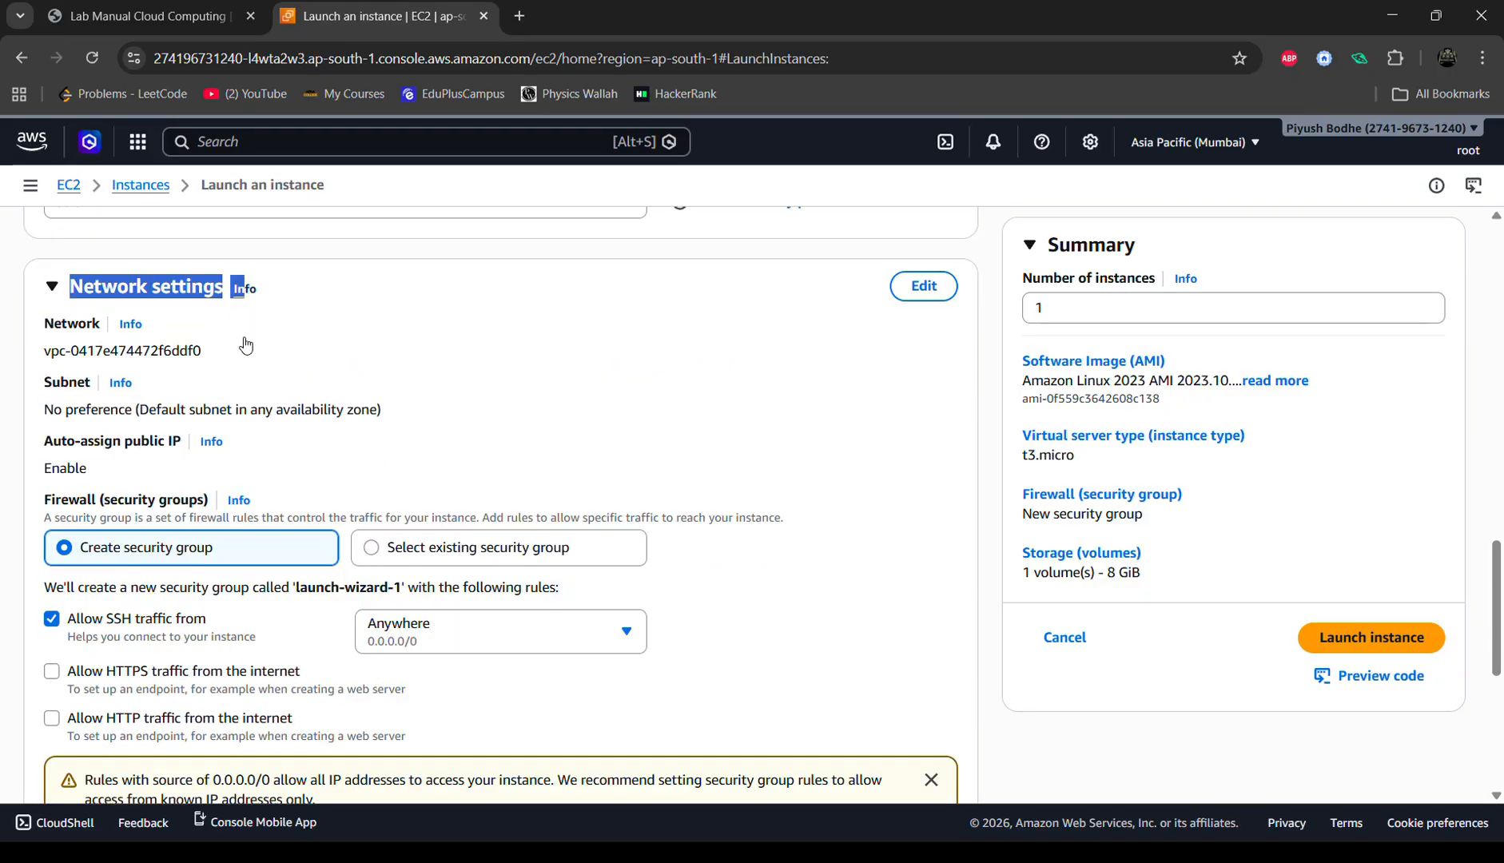
{"action": "left_click", "coordinate": [52, 482]}
{"action": "scroll", "coordinate": [120, 504], "scroll_direction": "up", "scroll_amount": 3}
{"action": "scroll", "coordinate": [162, 518], "scroll_direction": "down", "scroll_amount": 6}
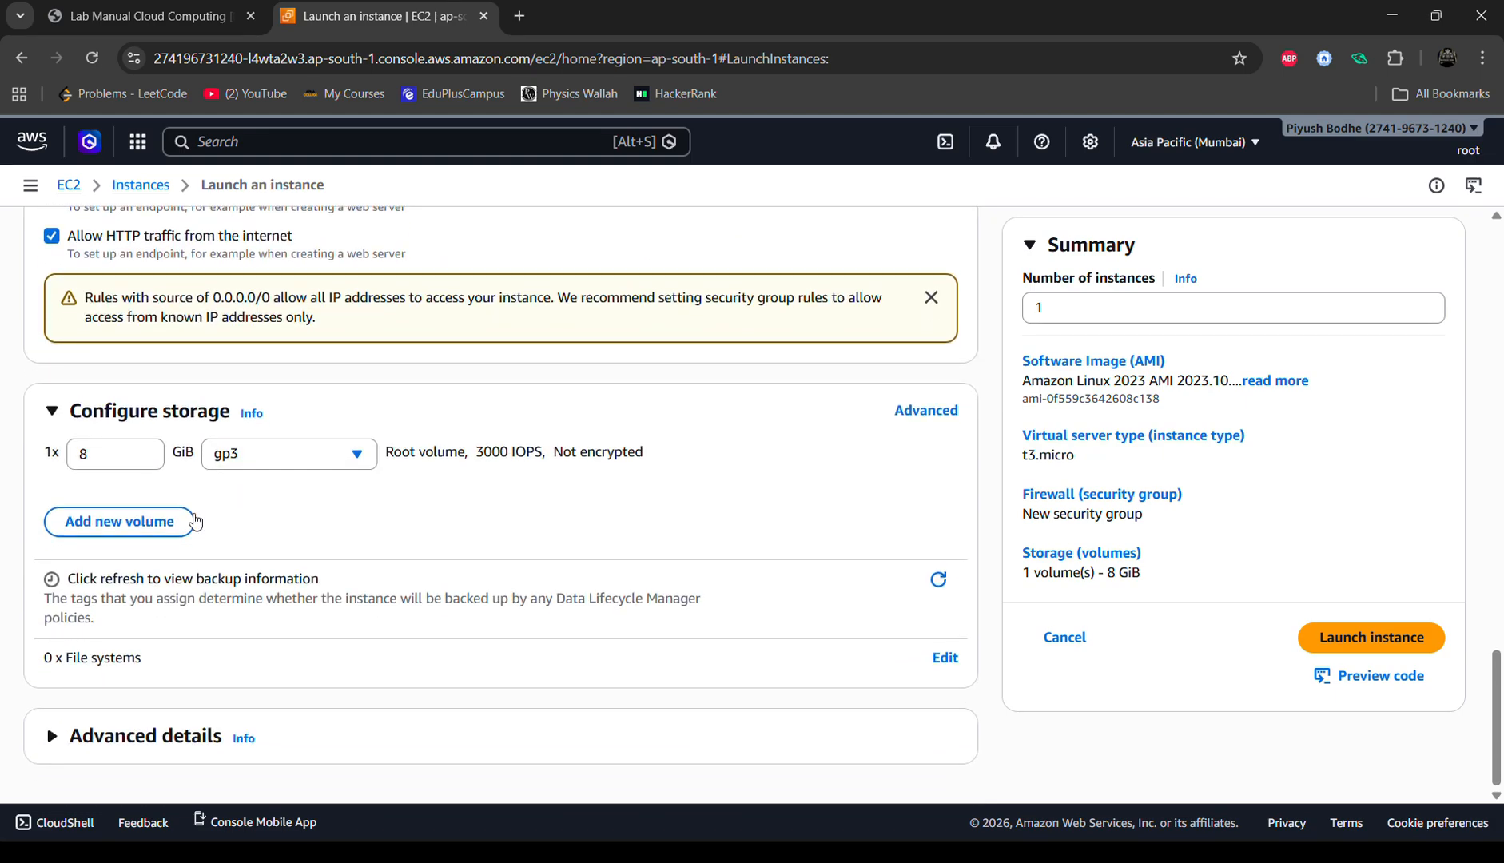
Step: Launch the Server_1 instance without a key pair and return to the full EC2 instances list
{"action": "left_click", "coordinate": [1354, 640]}
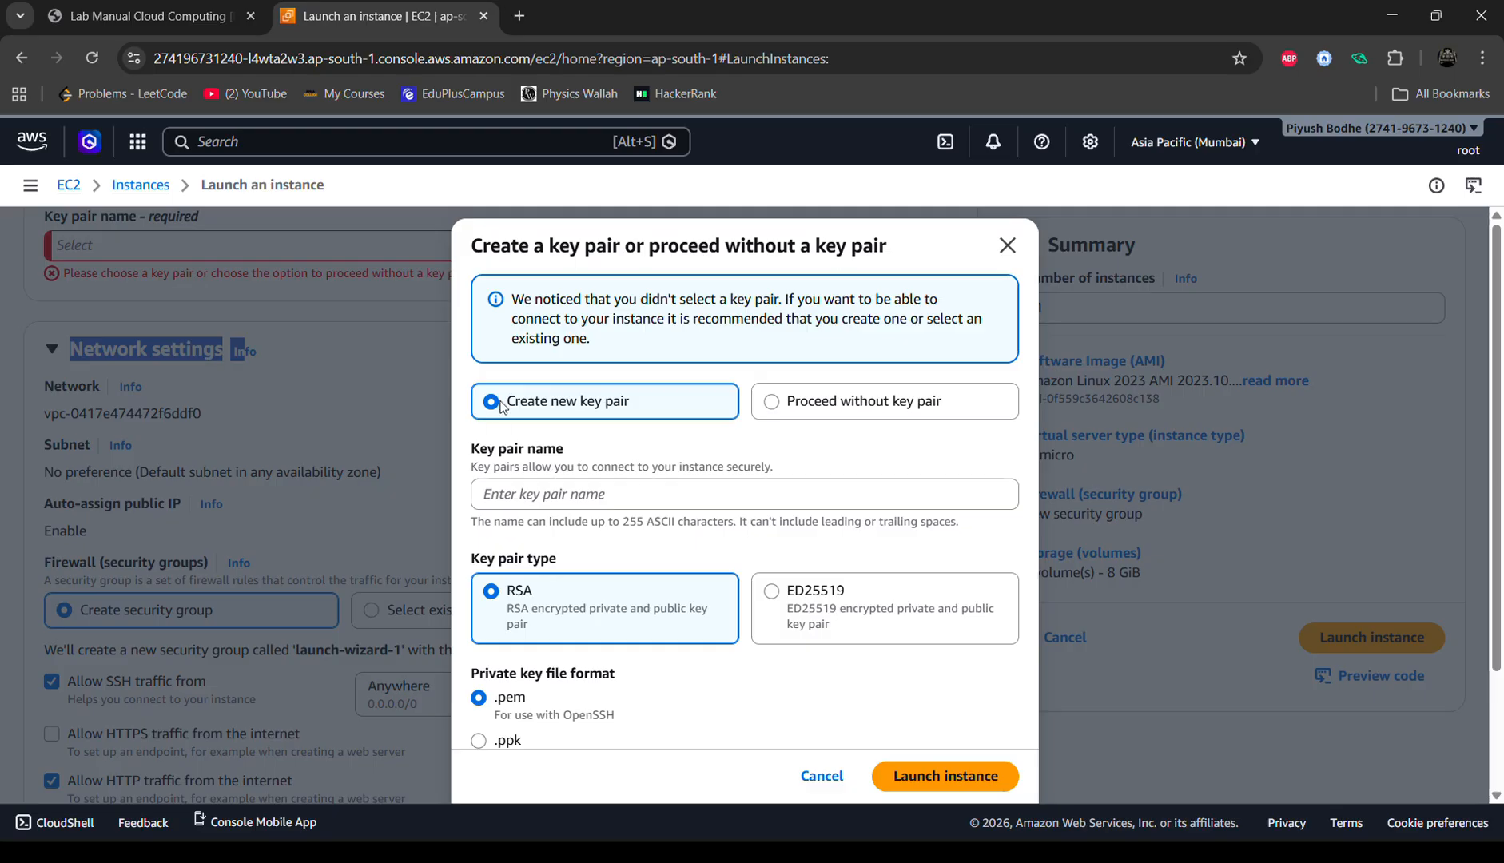
{"action": "left_click", "coordinate": [840, 402]}
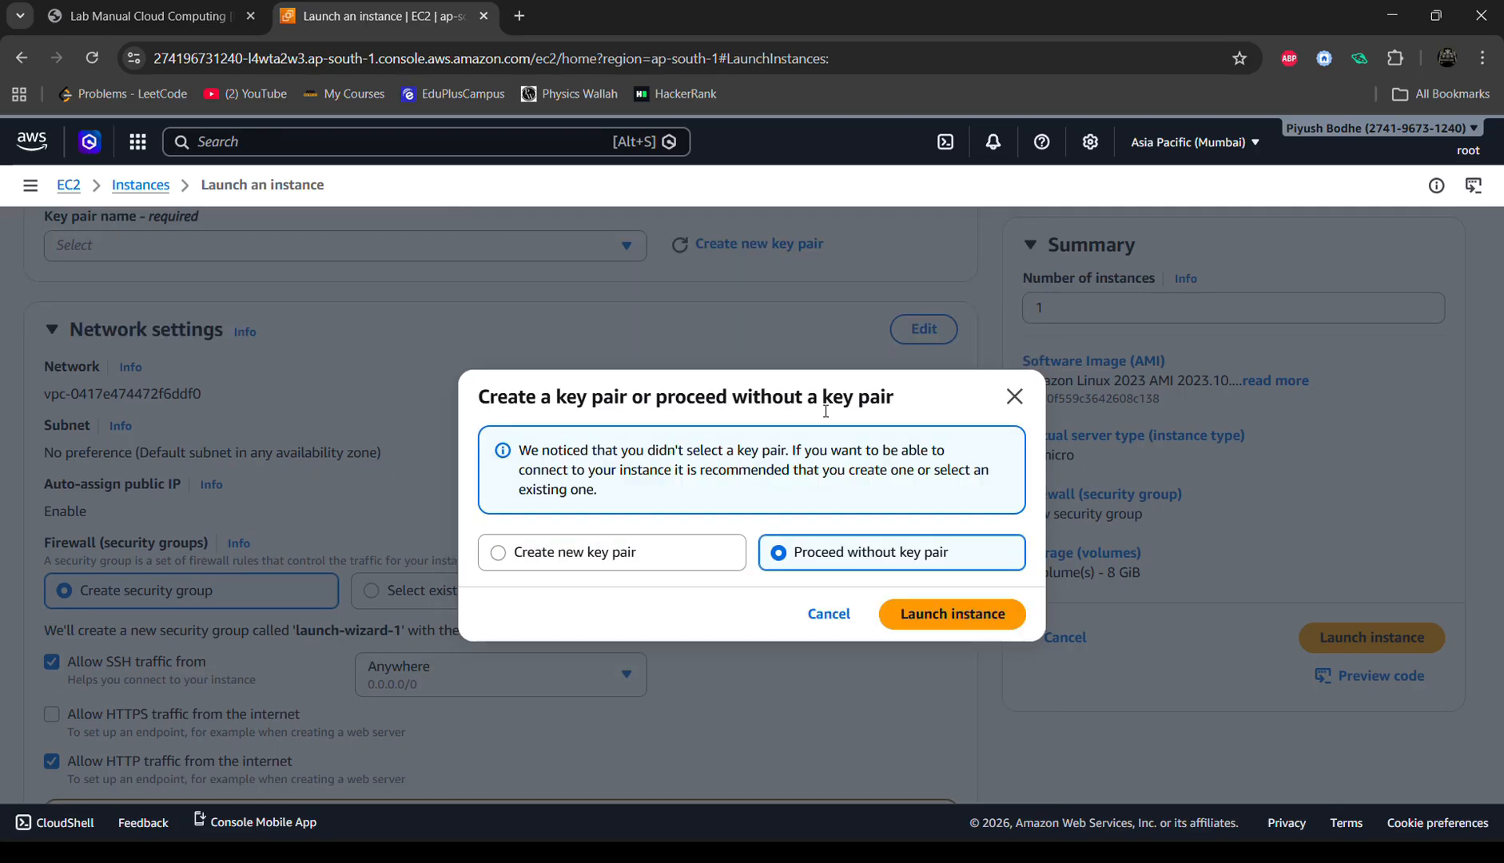
{"action": "left_click", "coordinate": [952, 613]}
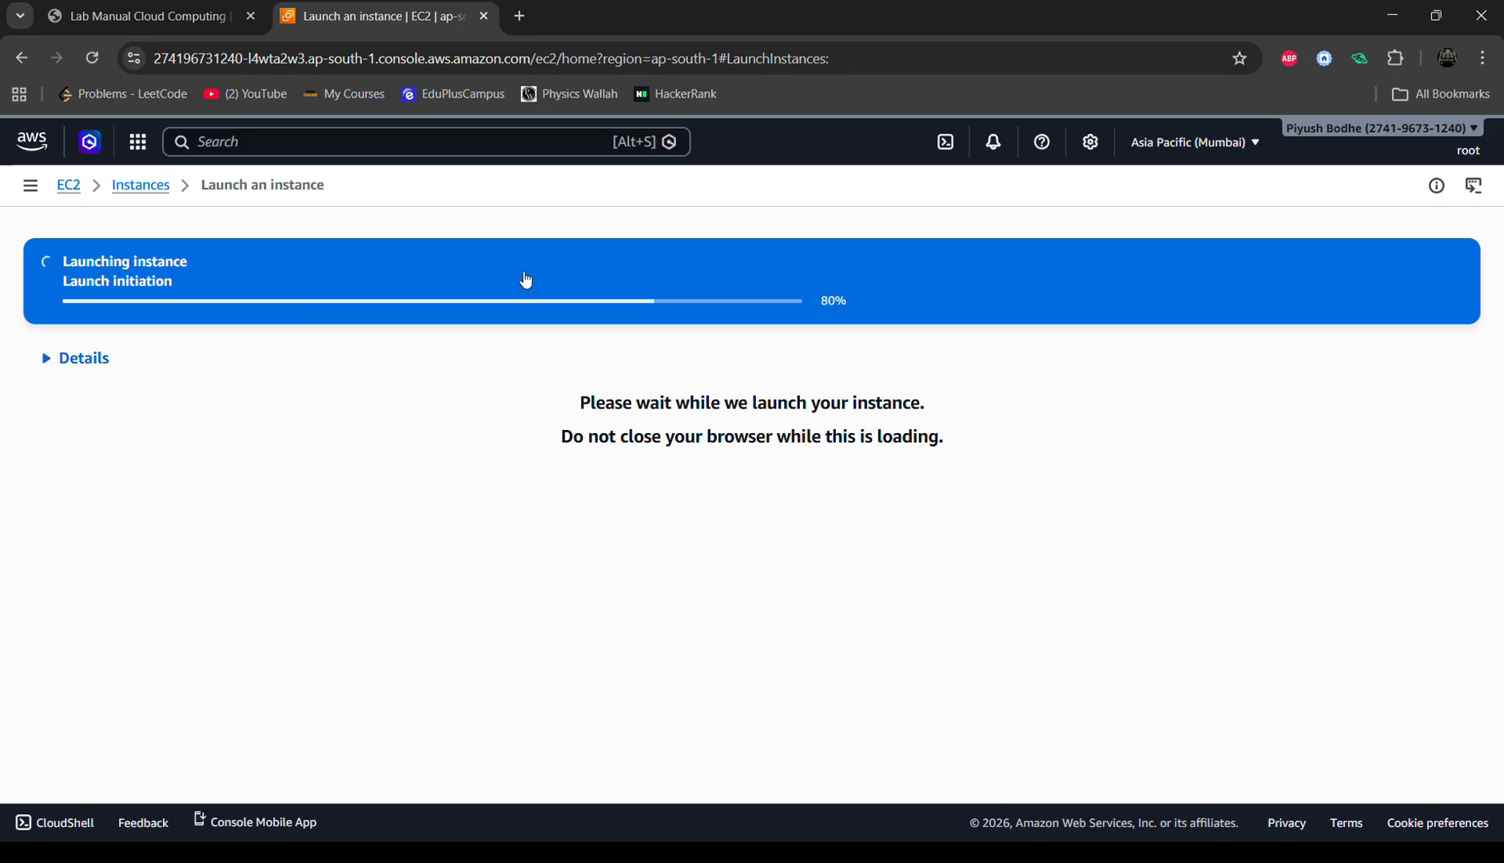
{"action": "scroll", "coordinate": [1030, 469], "scroll_direction": "down", "scroll_amount": 3}
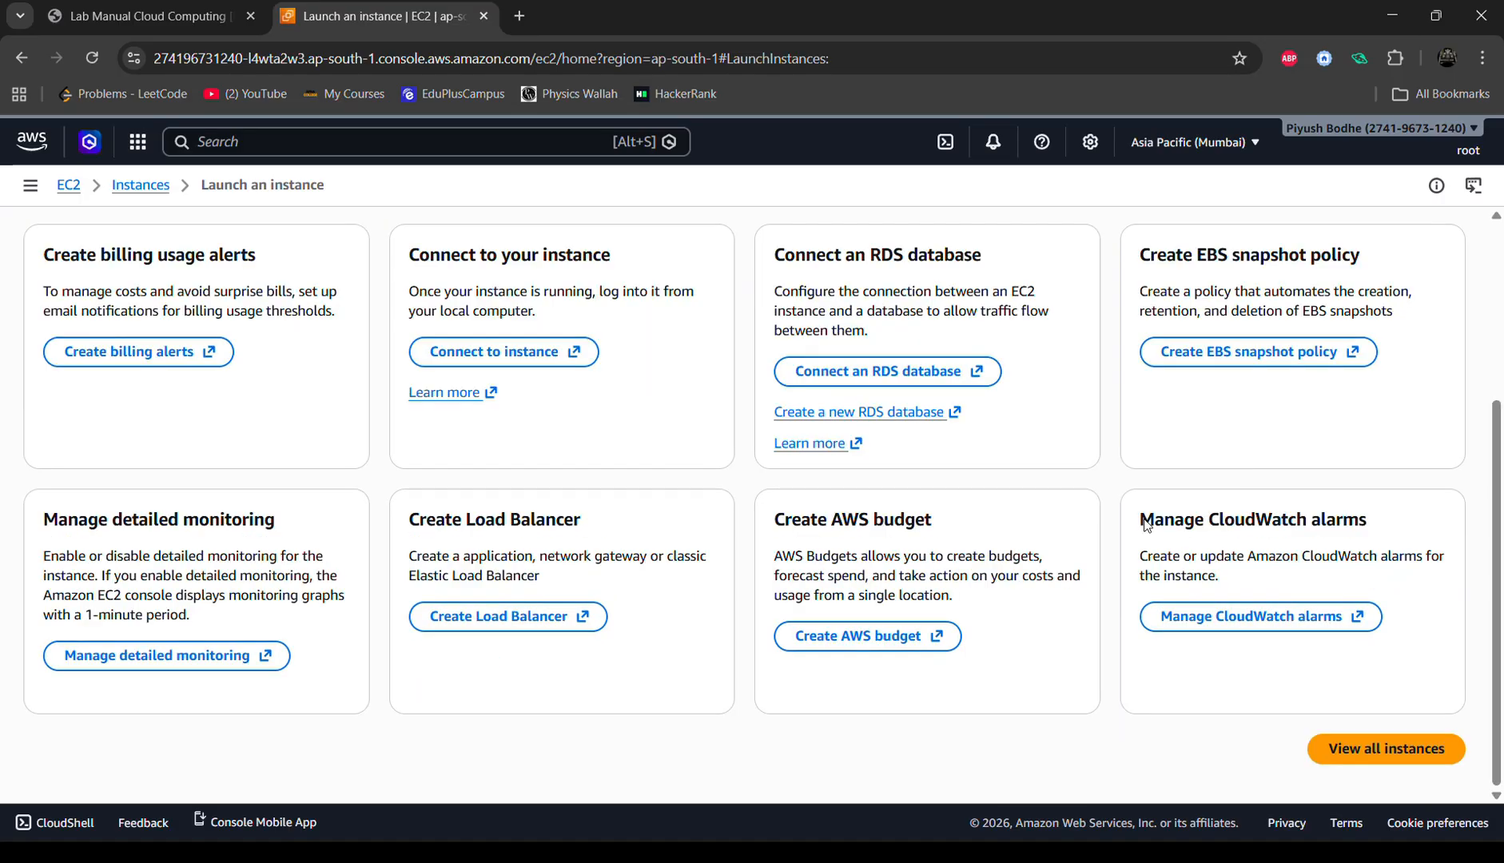
{"action": "left_click", "coordinate": [1399, 763]}
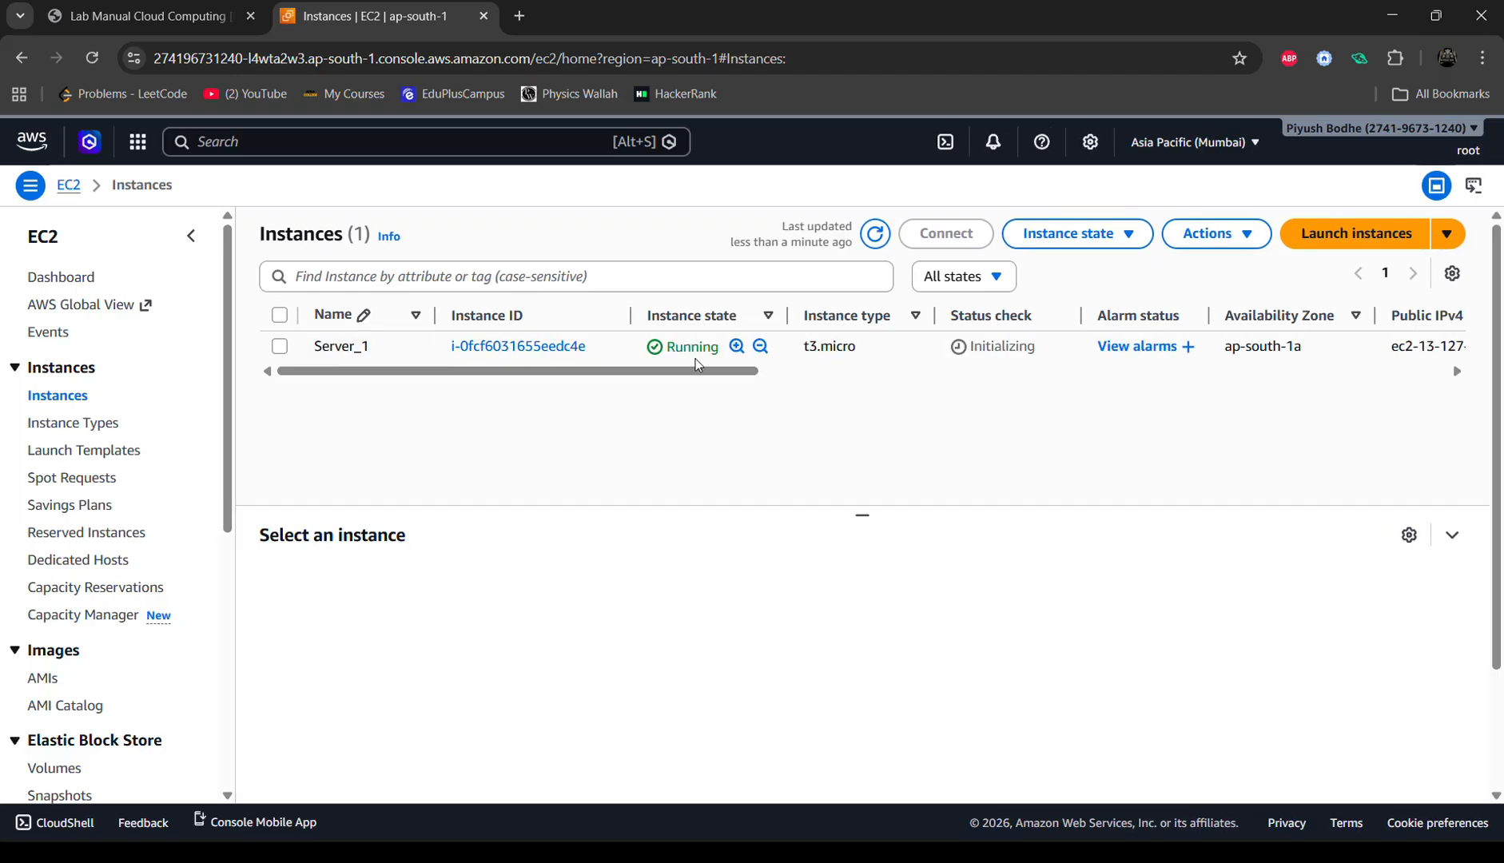
Step: Start launching a second EC2 instance and name it Server_2
{"action": "left_click", "coordinate": [1354, 235]}
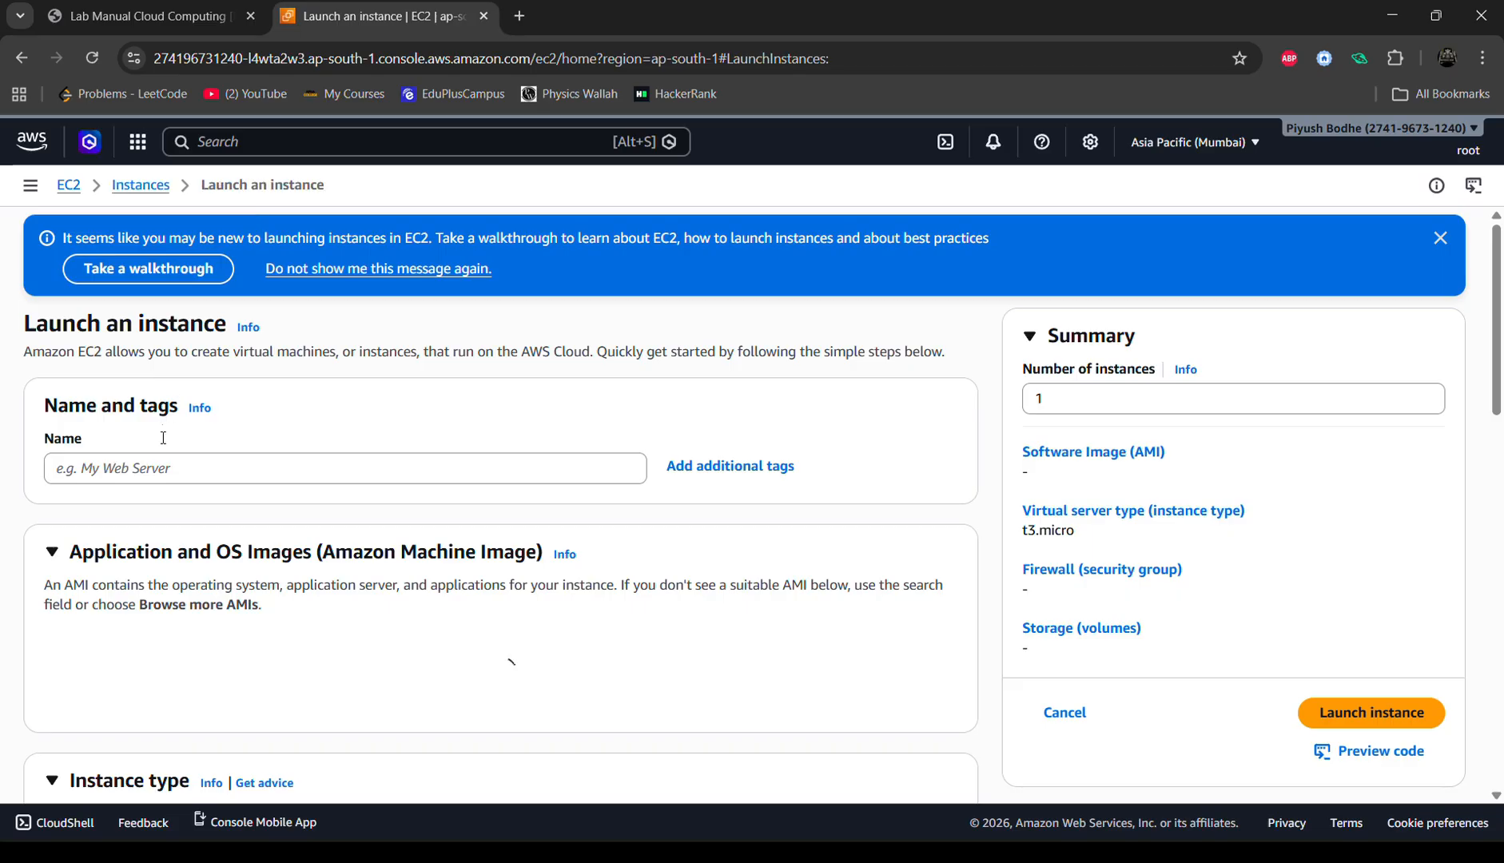
{"action": "left_click", "coordinate": [159, 473]}
{"action": "type", "text": "server"}
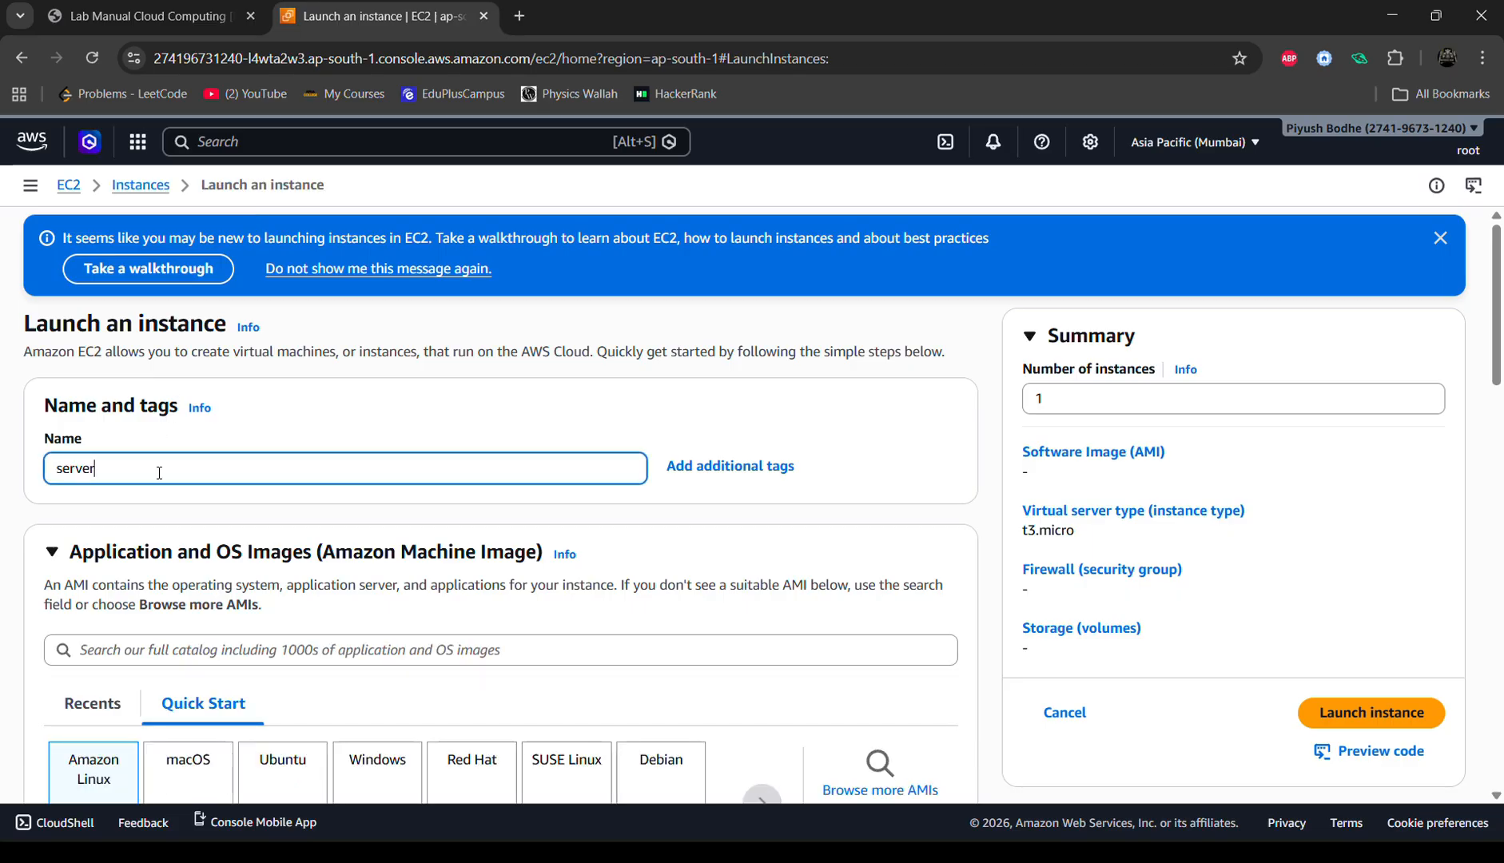
{"action": "type", "text": "_2"}
{"action": "key", "text": "BackSpace"}
{"action": "key", "text": "Caps_Lock"}
{"action": "type", "text": "S"}
Step: Launch Server_2 without a key pair, with HTTP traffic from the internet allowed, and return to the instances list
{"action": "scroll", "coordinate": [493, 588], "scroll_direction": "down", "scroll_amount": 15}
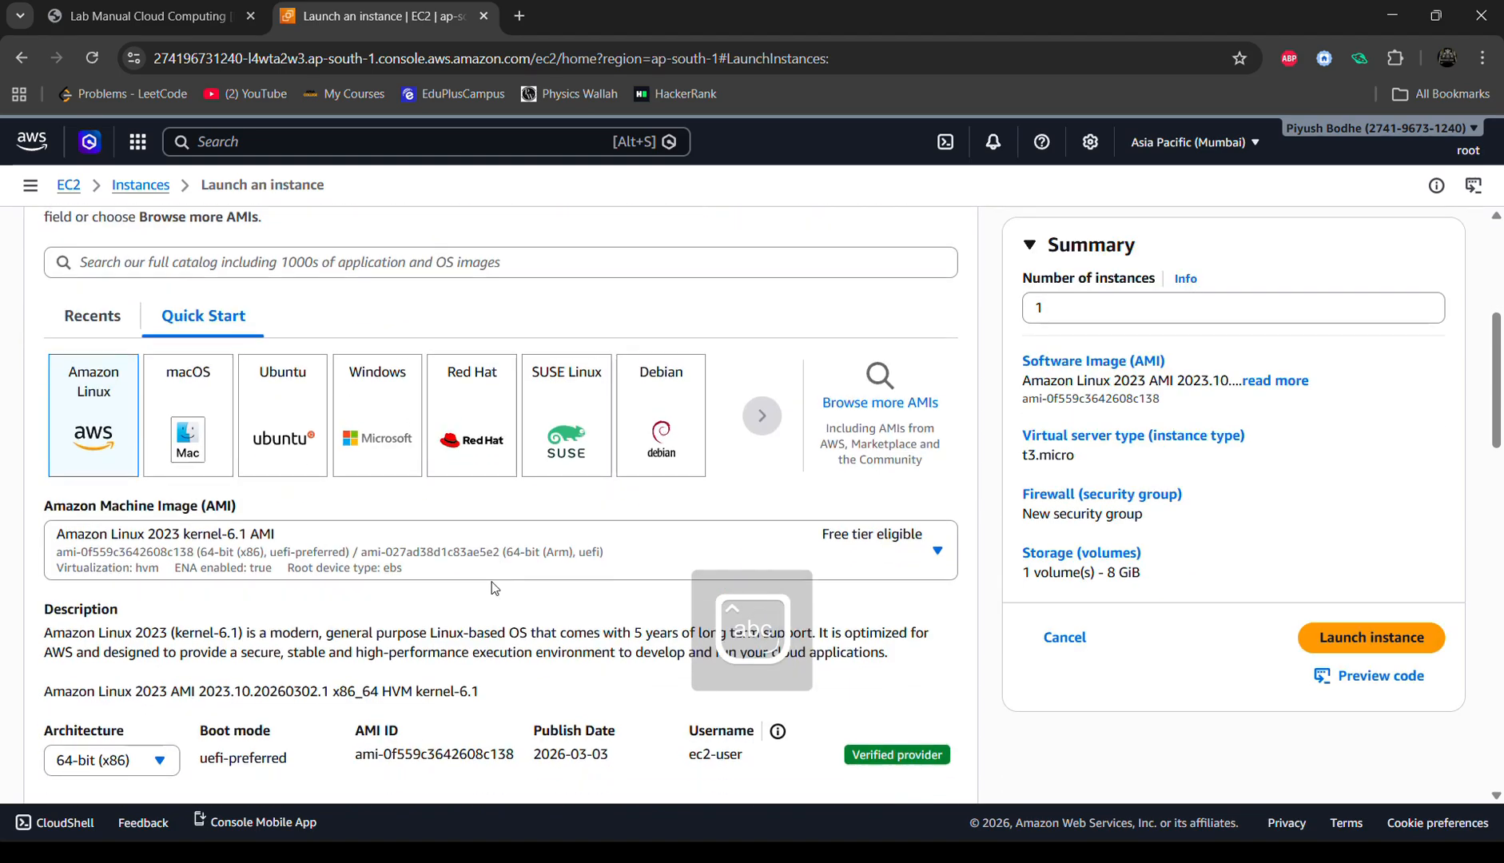
{"action": "scroll", "coordinate": [493, 588], "scroll_direction": "down", "scroll_amount": 3}
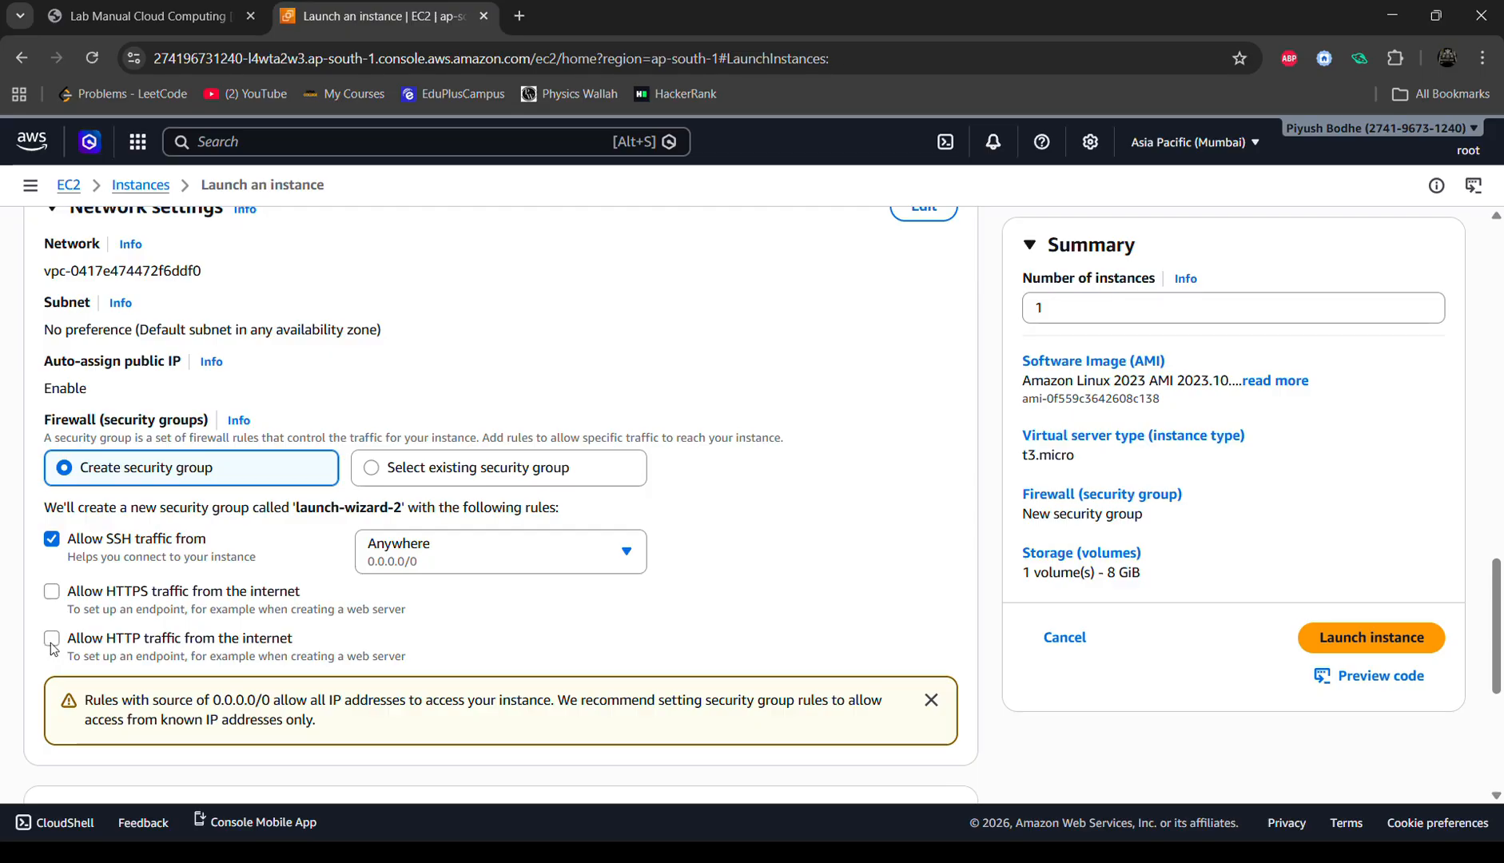
{"action": "left_click", "coordinate": [1332, 636]}
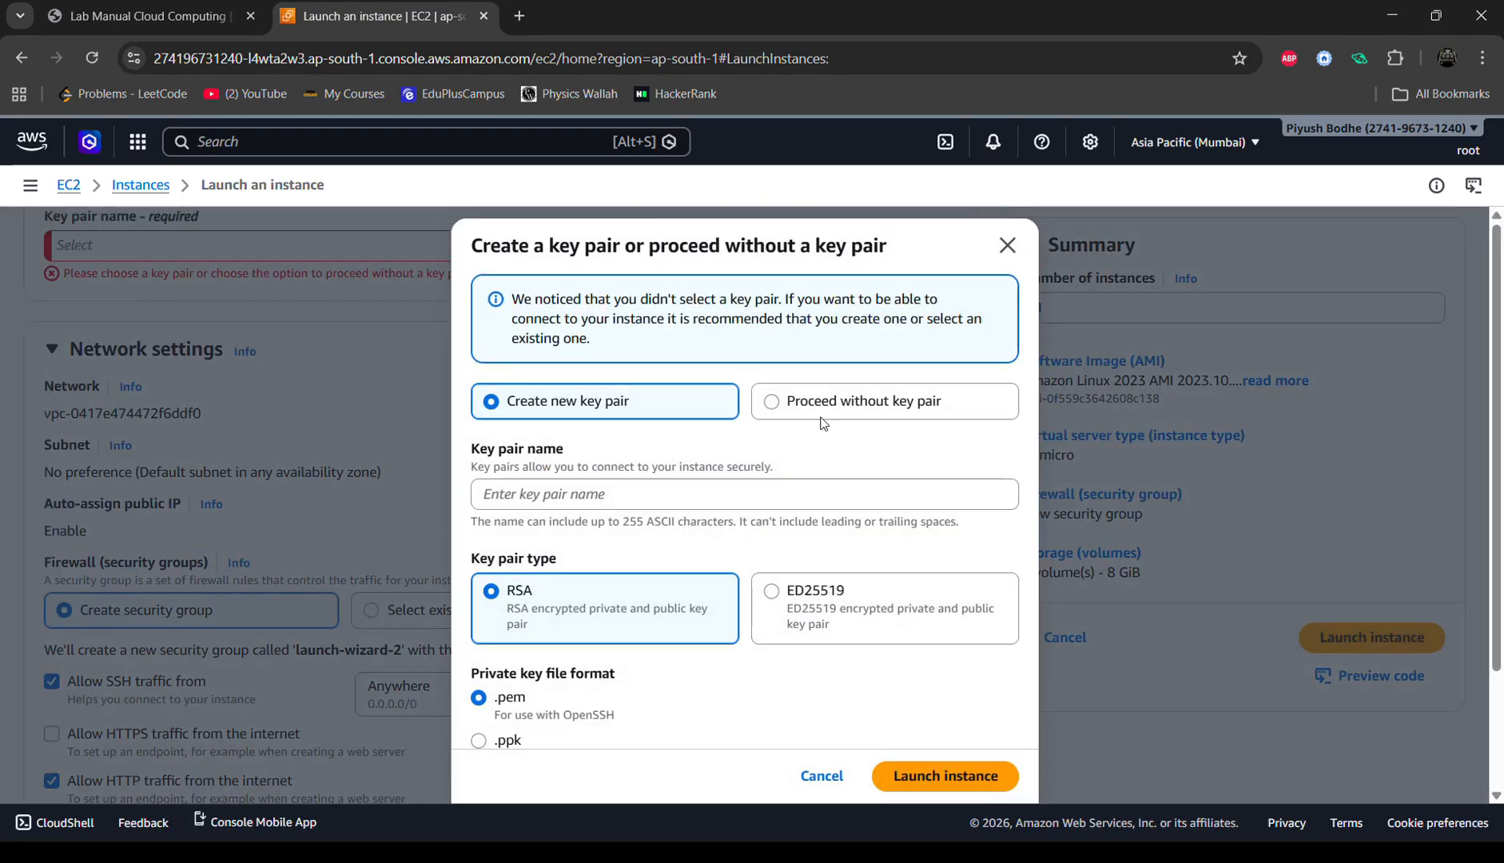
{"action": "left_click", "coordinate": [772, 404]}
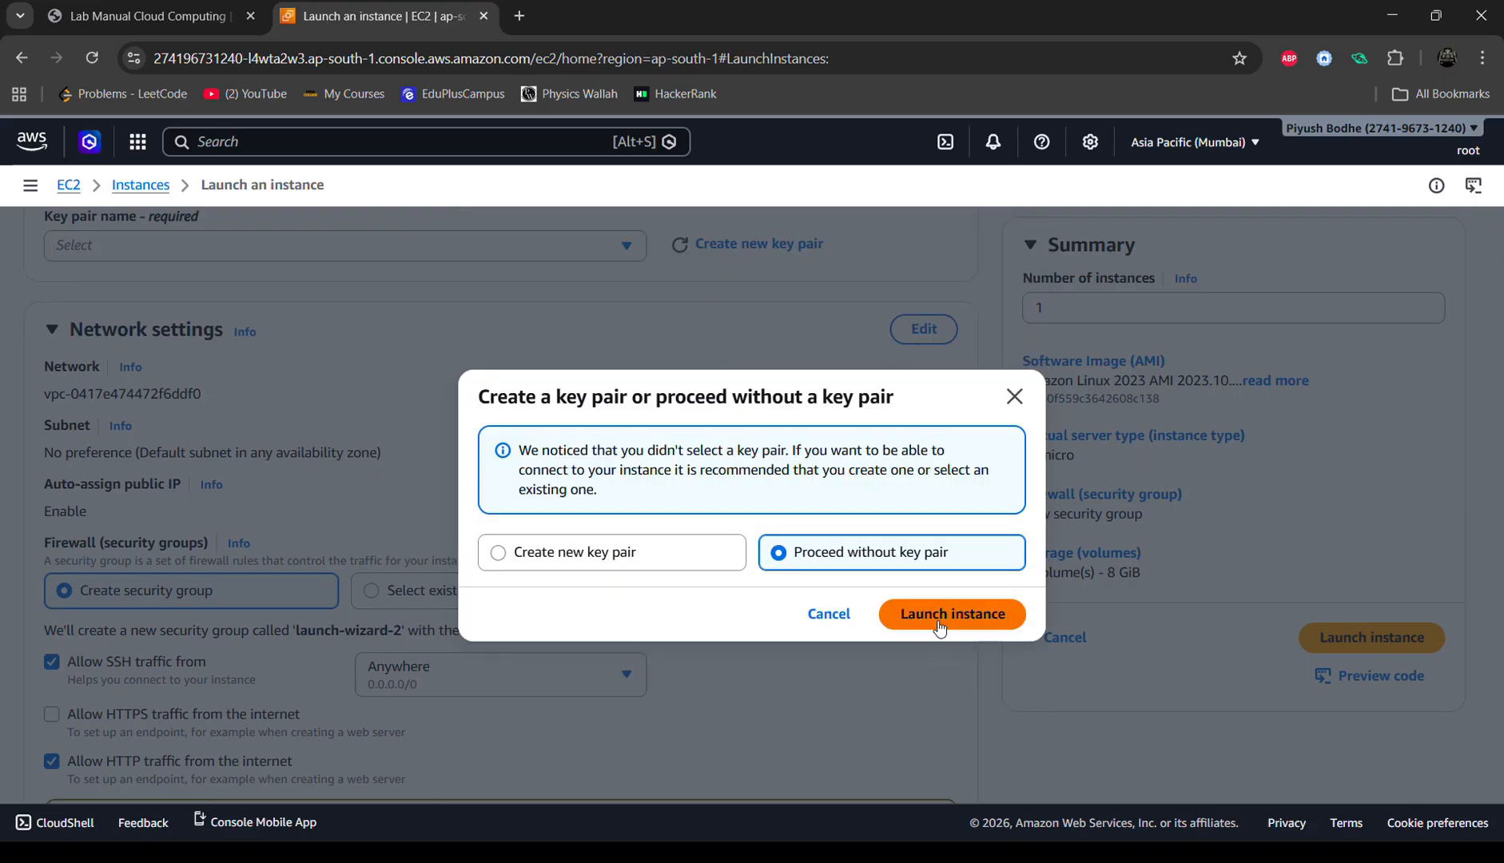
{"action": "left_click", "coordinate": [953, 614]}
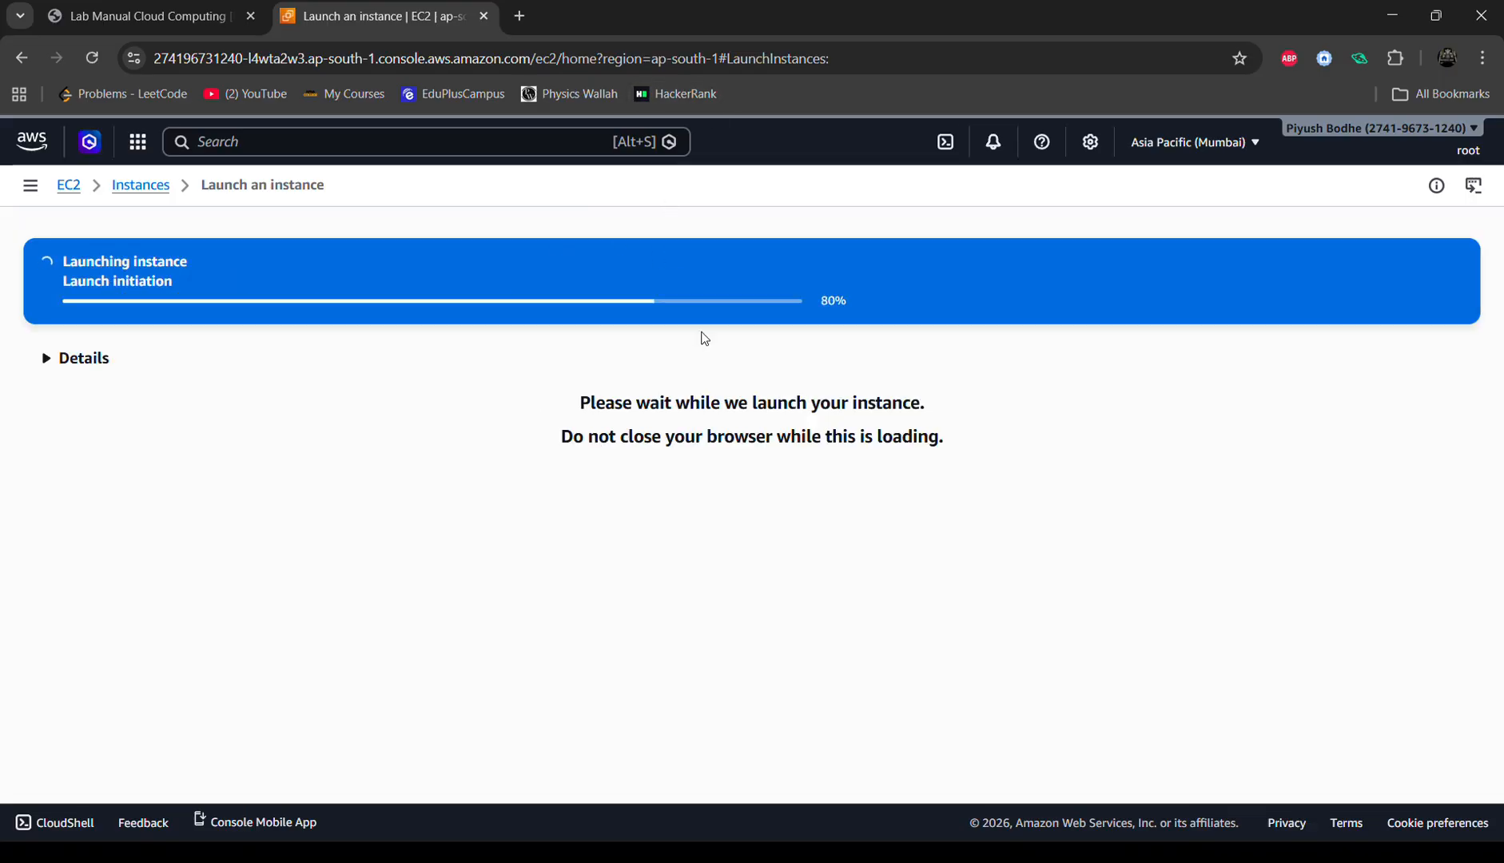
{"action": "scroll", "coordinate": [703, 340], "scroll_direction": "down", "scroll_amount": 3}
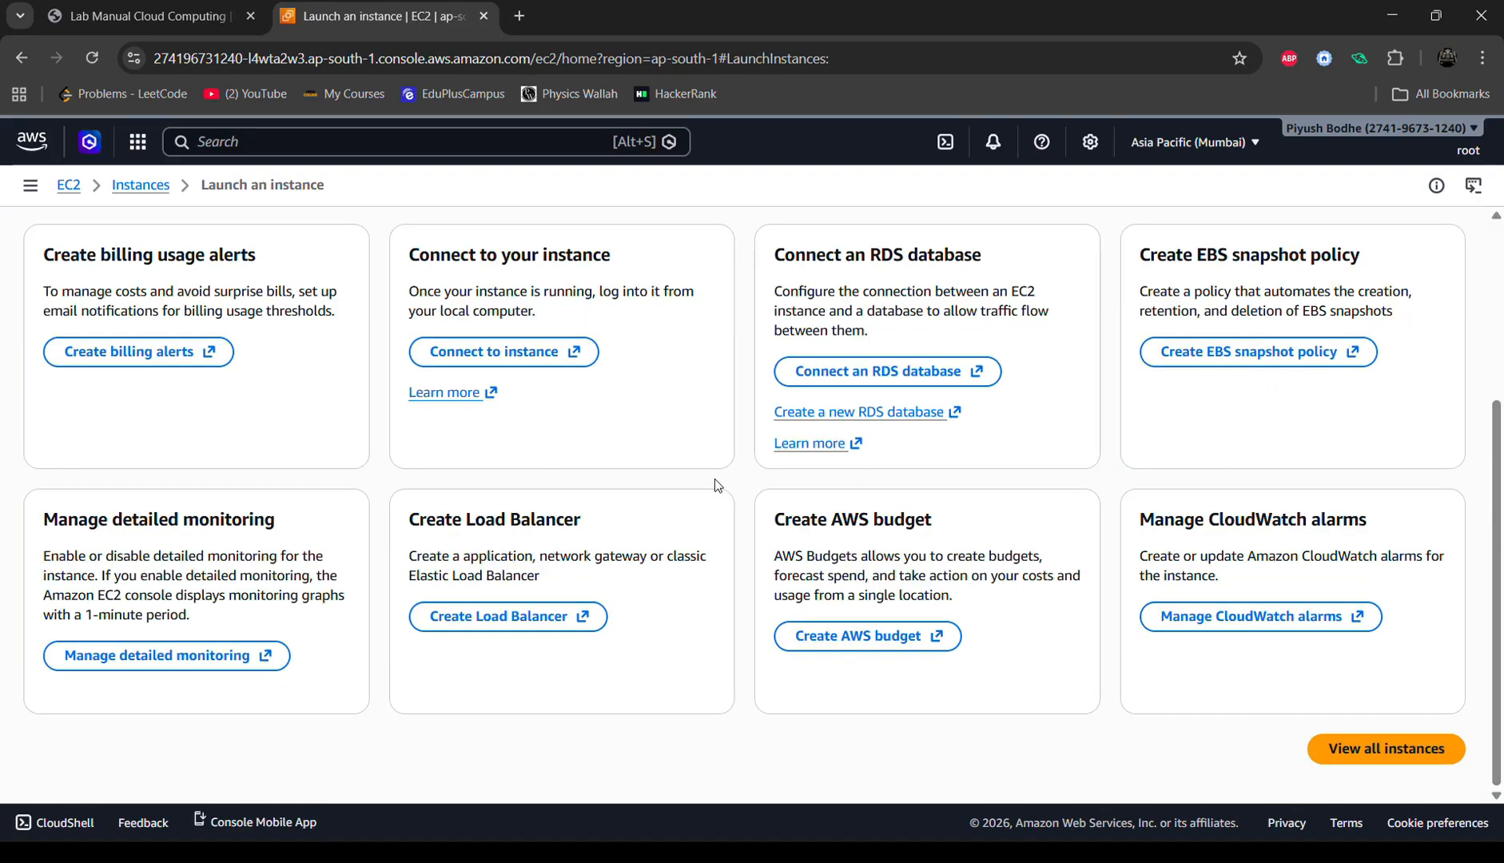
{"action": "left_click", "coordinate": [1352, 755]}
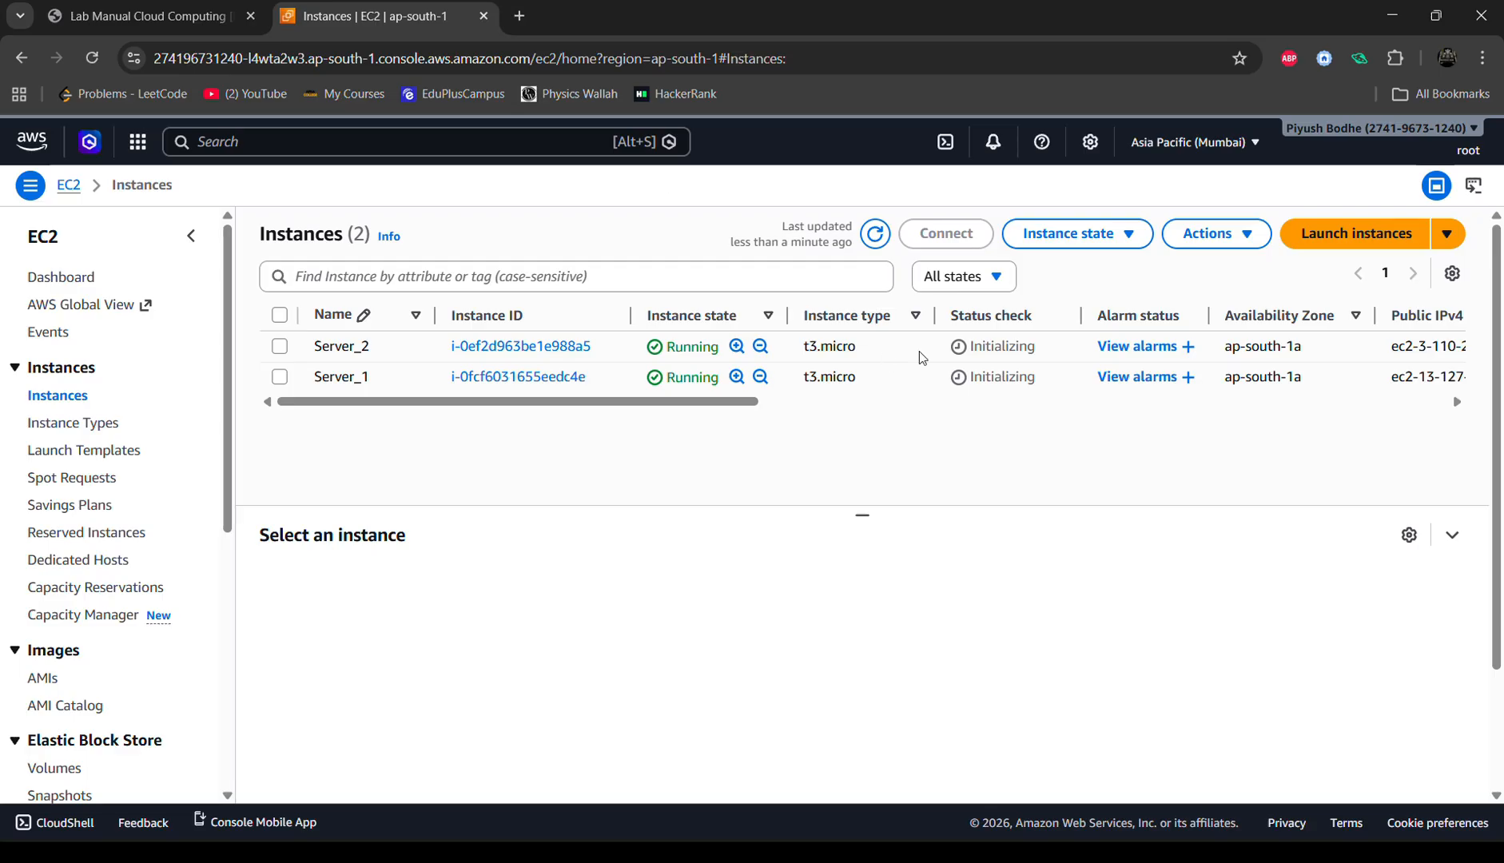
Step: Review the lab manual's Part A instructions on installing a web server and modifying index.html on each server
{"action": "left_click", "coordinate": [641, 45]}
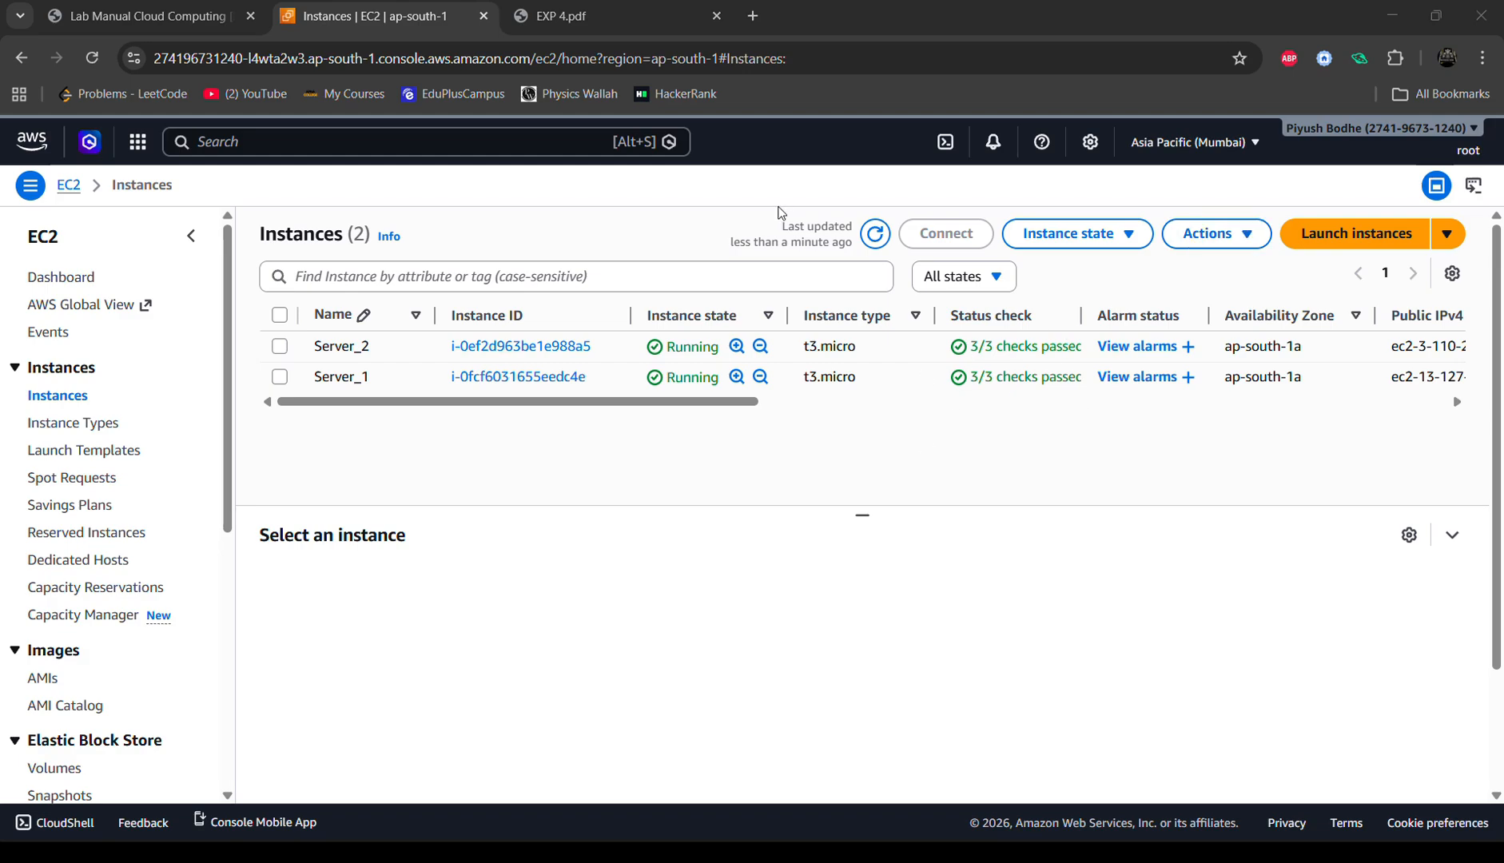
{"action": "left_click", "coordinate": [170, 19]}
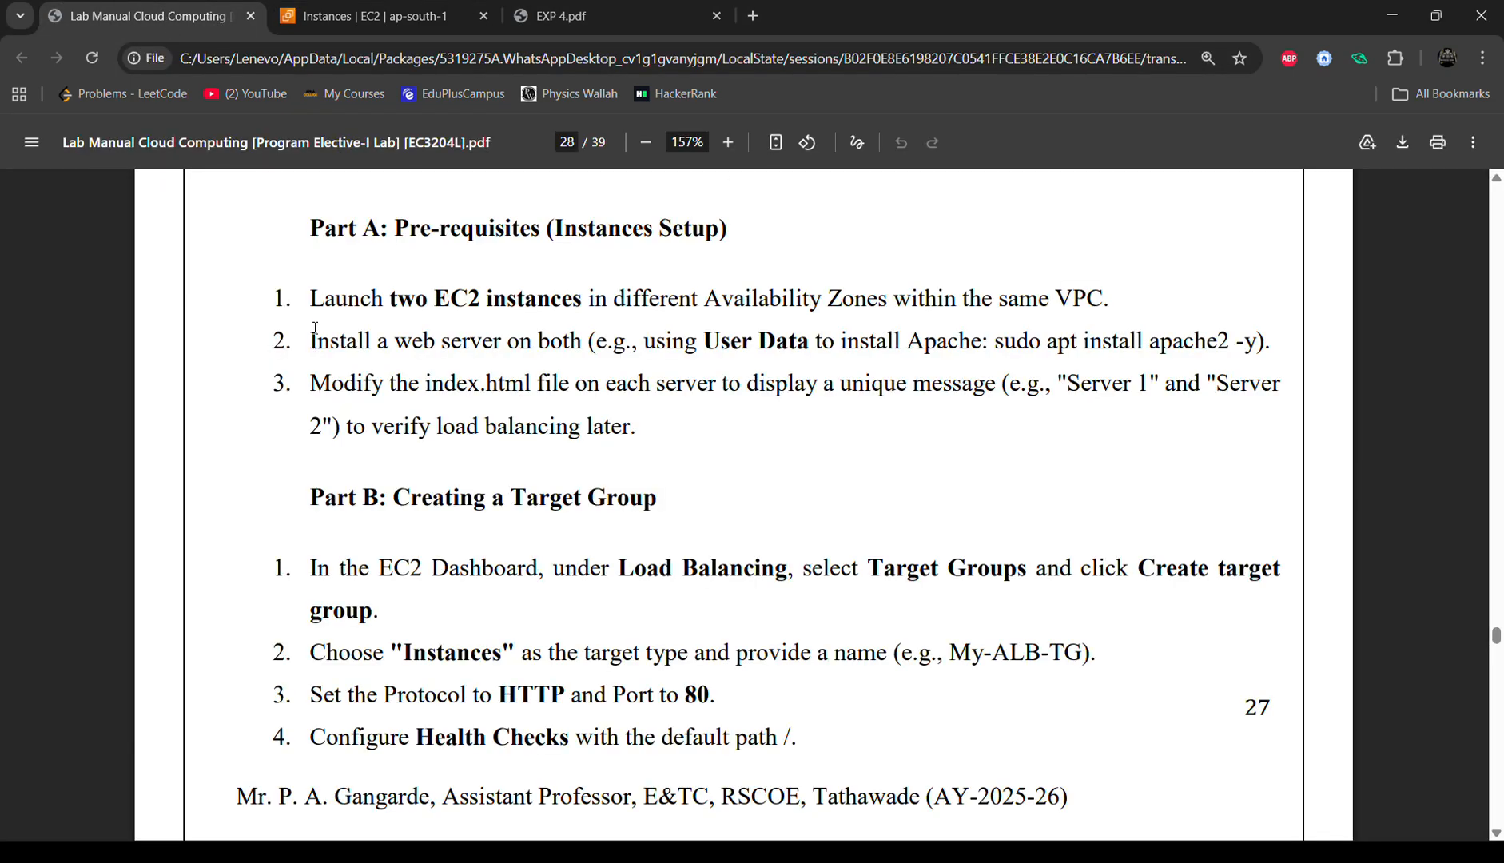
{"action": "left_click_drag", "start_coordinate": [310, 341], "coordinate": [809, 343]}
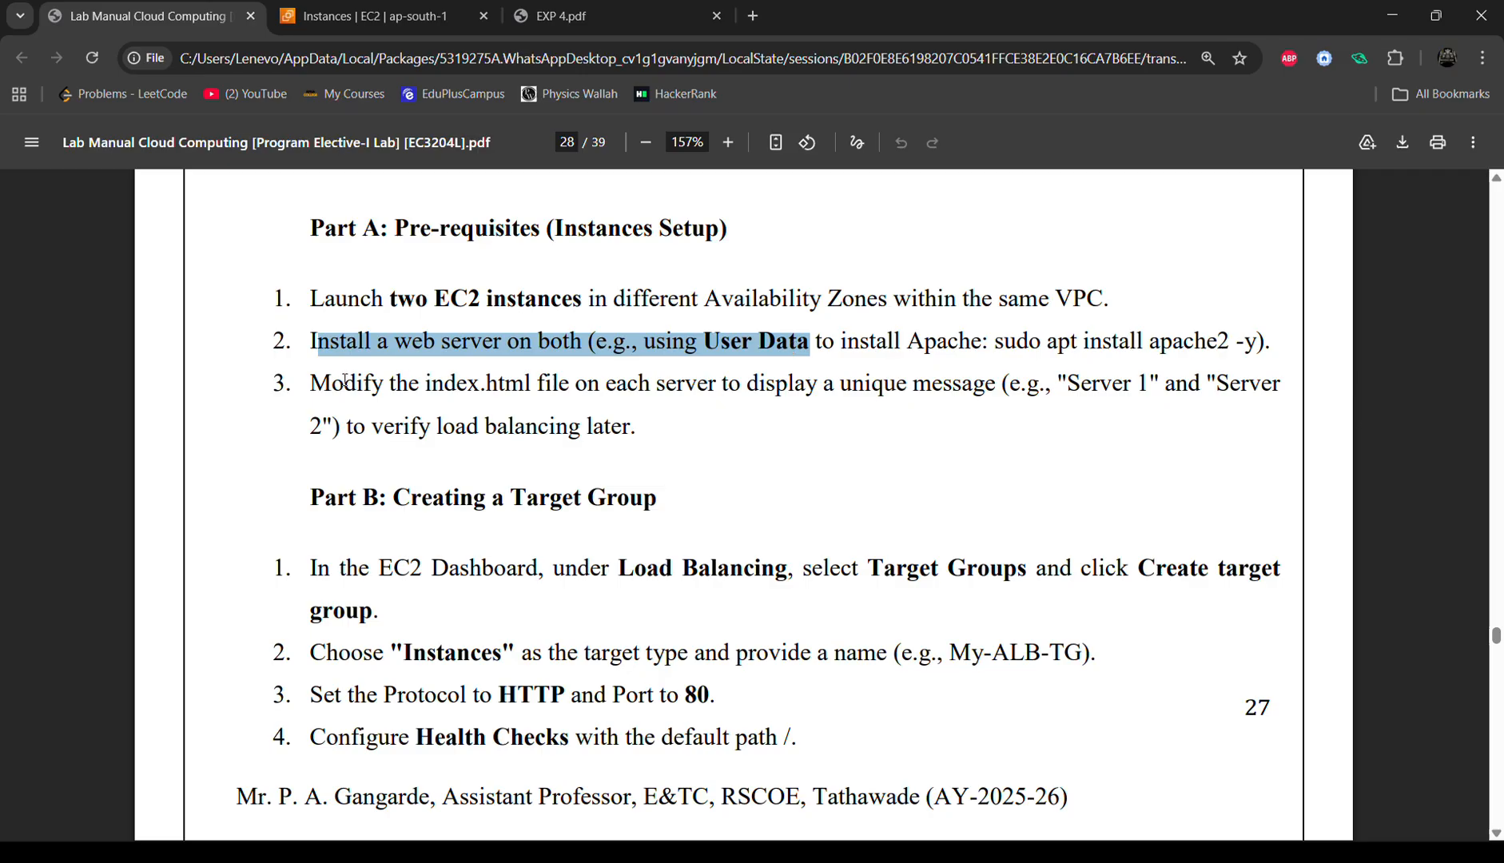
{"action": "left_click", "coordinate": [307, 385]}
{"action": "left_click_drag", "start_coordinate": [307, 385], "coordinate": [648, 436]}
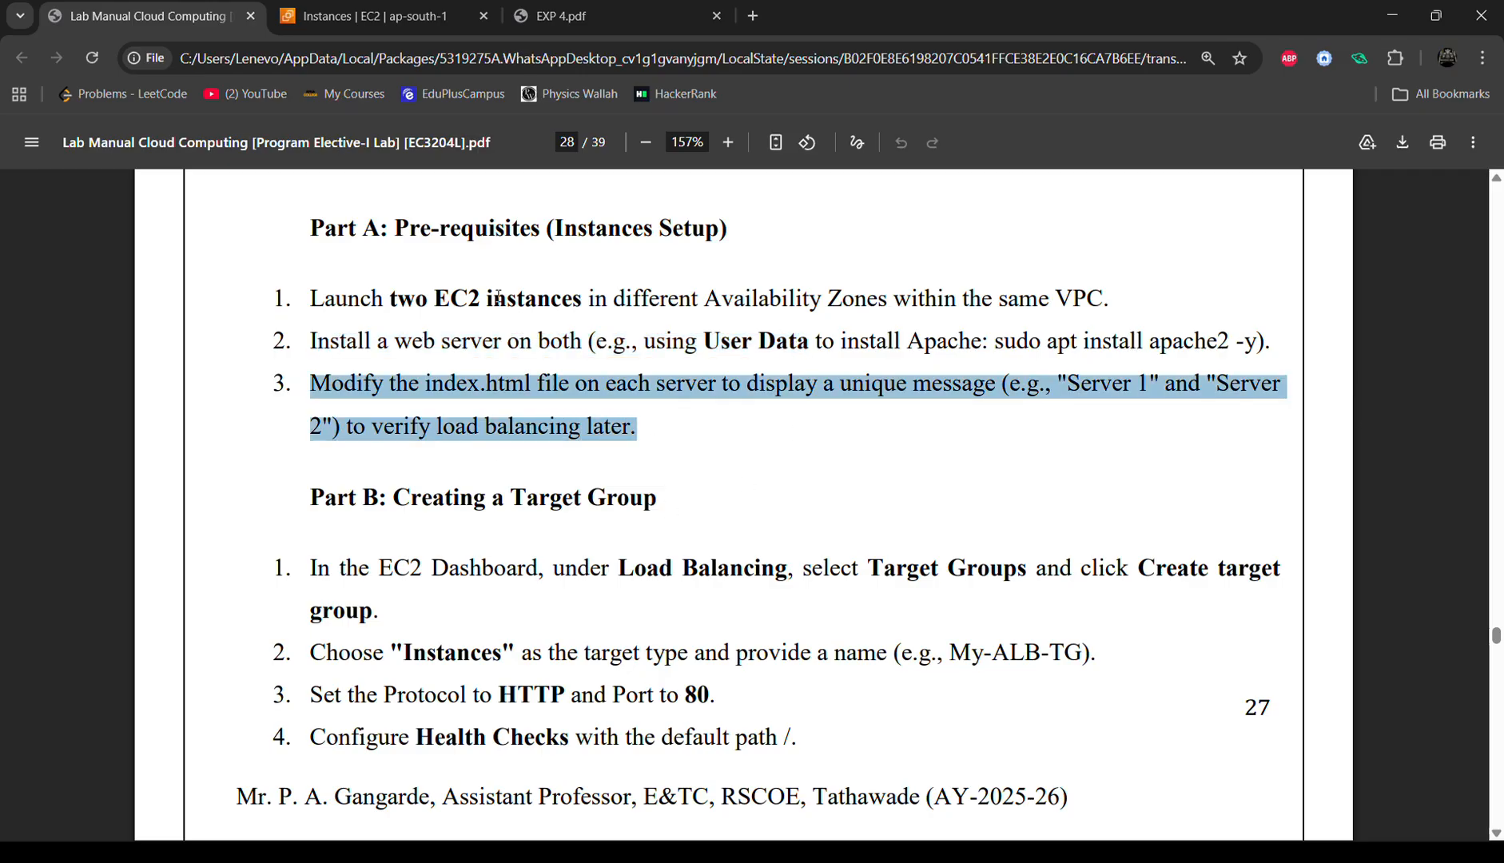
Step: Return to the EC2 console and connect to Server_1 with EC2 Instance Connect over its public IP as ec2-user
{"action": "left_click", "coordinate": [364, 16]}
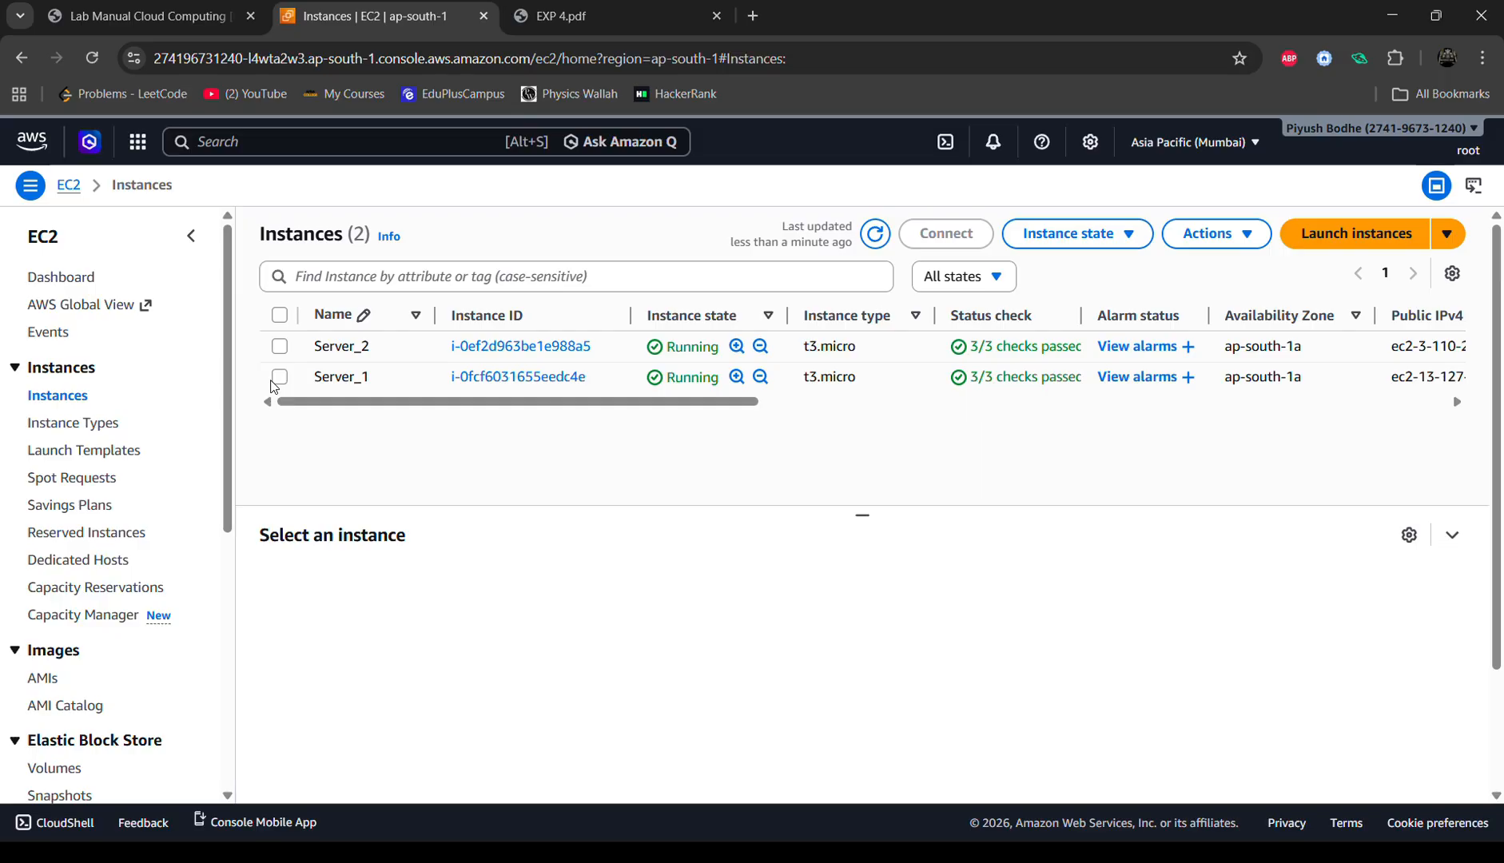
{"action": "left_click", "coordinate": [279, 377]}
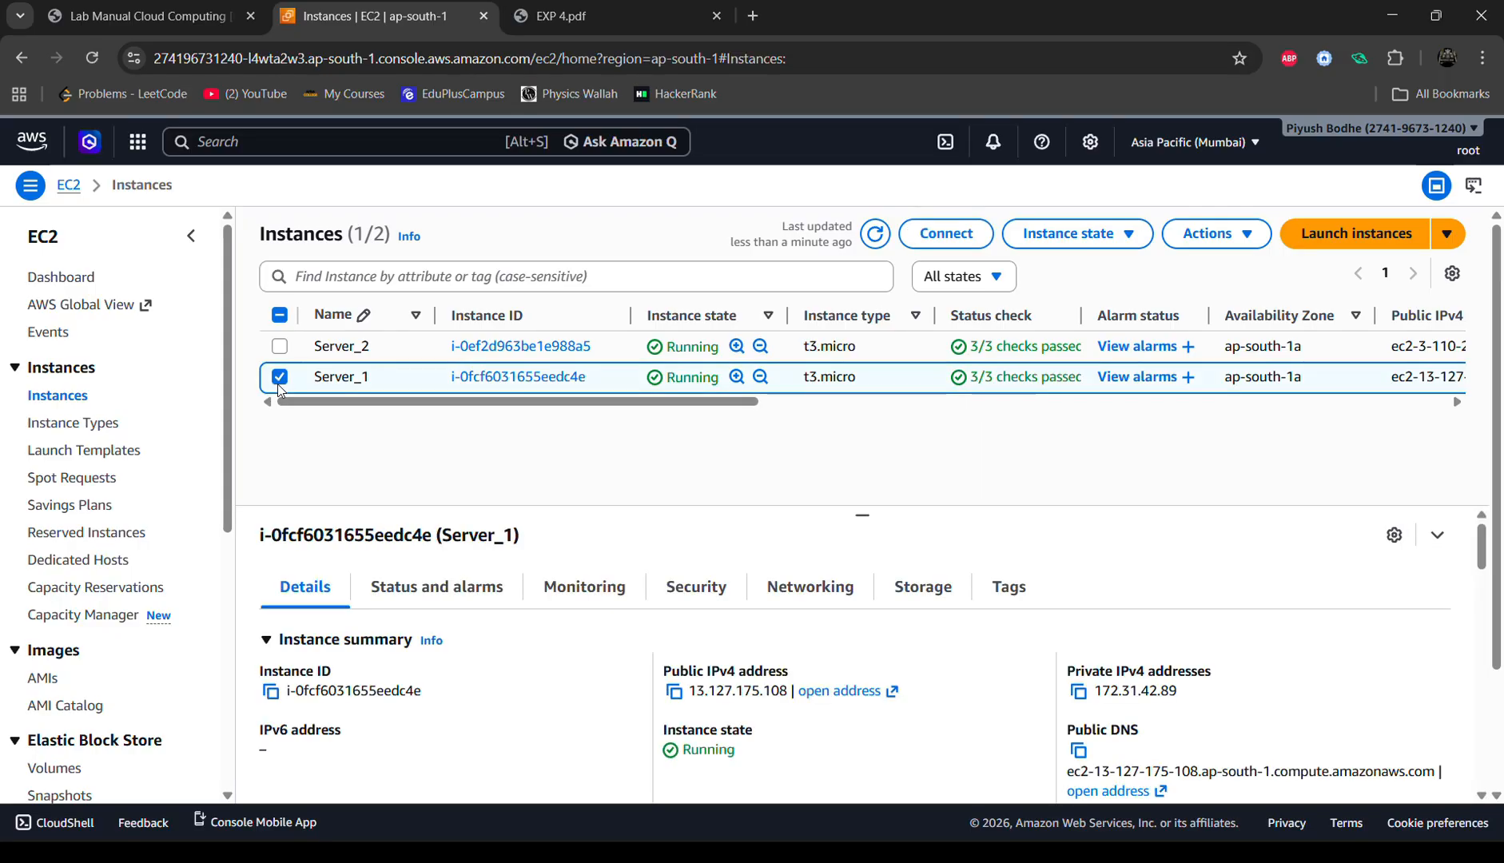
{"action": "left_click", "coordinate": [947, 233]}
{"action": "scroll", "coordinate": [380, 520], "scroll_direction": "down", "scroll_amount": 2}
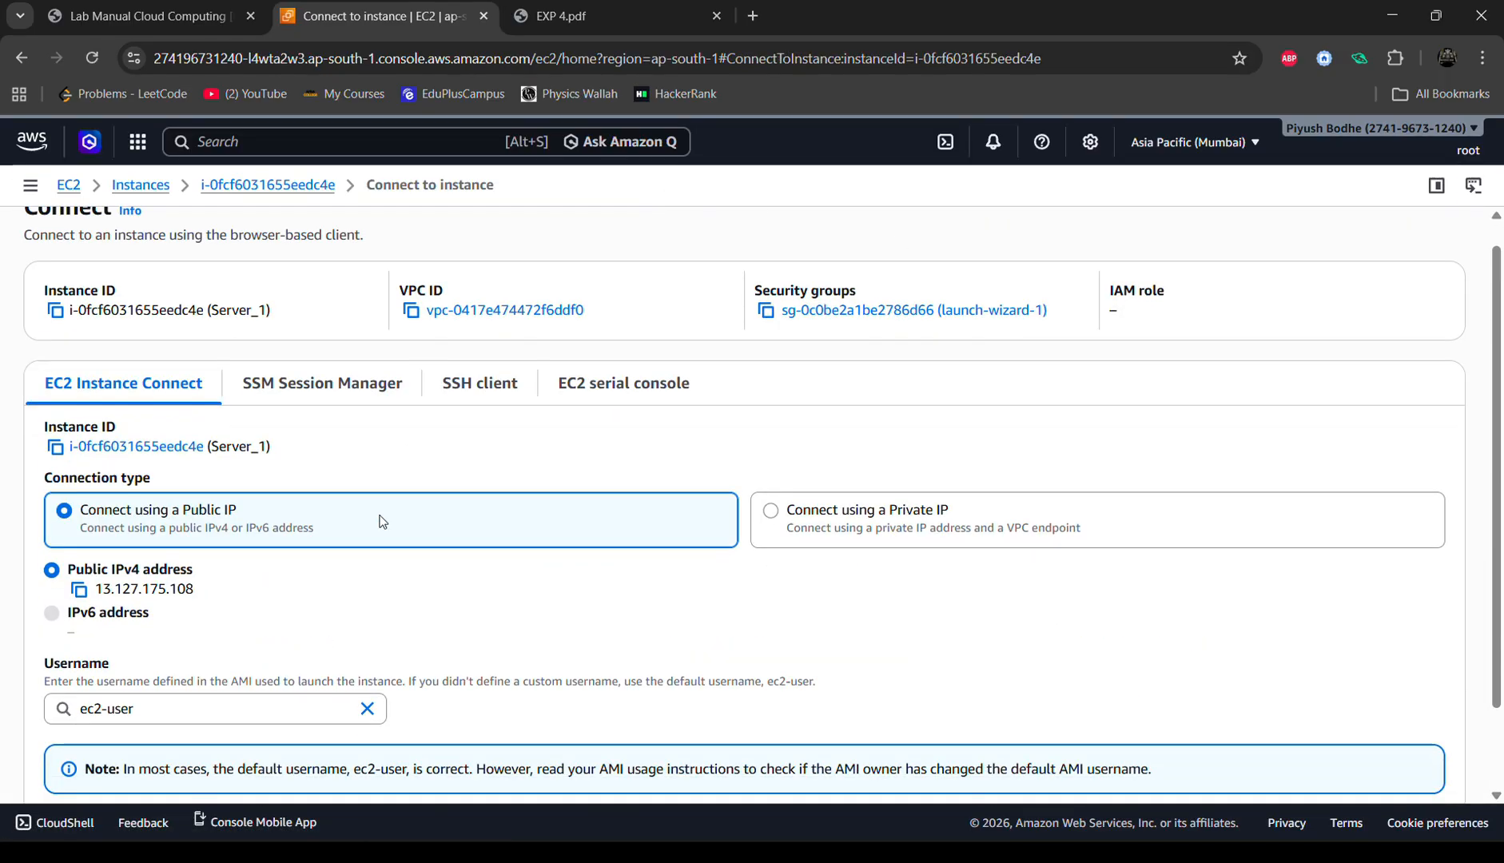
{"action": "scroll", "coordinate": [391, 518], "scroll_direction": "up", "scroll_amount": 2}
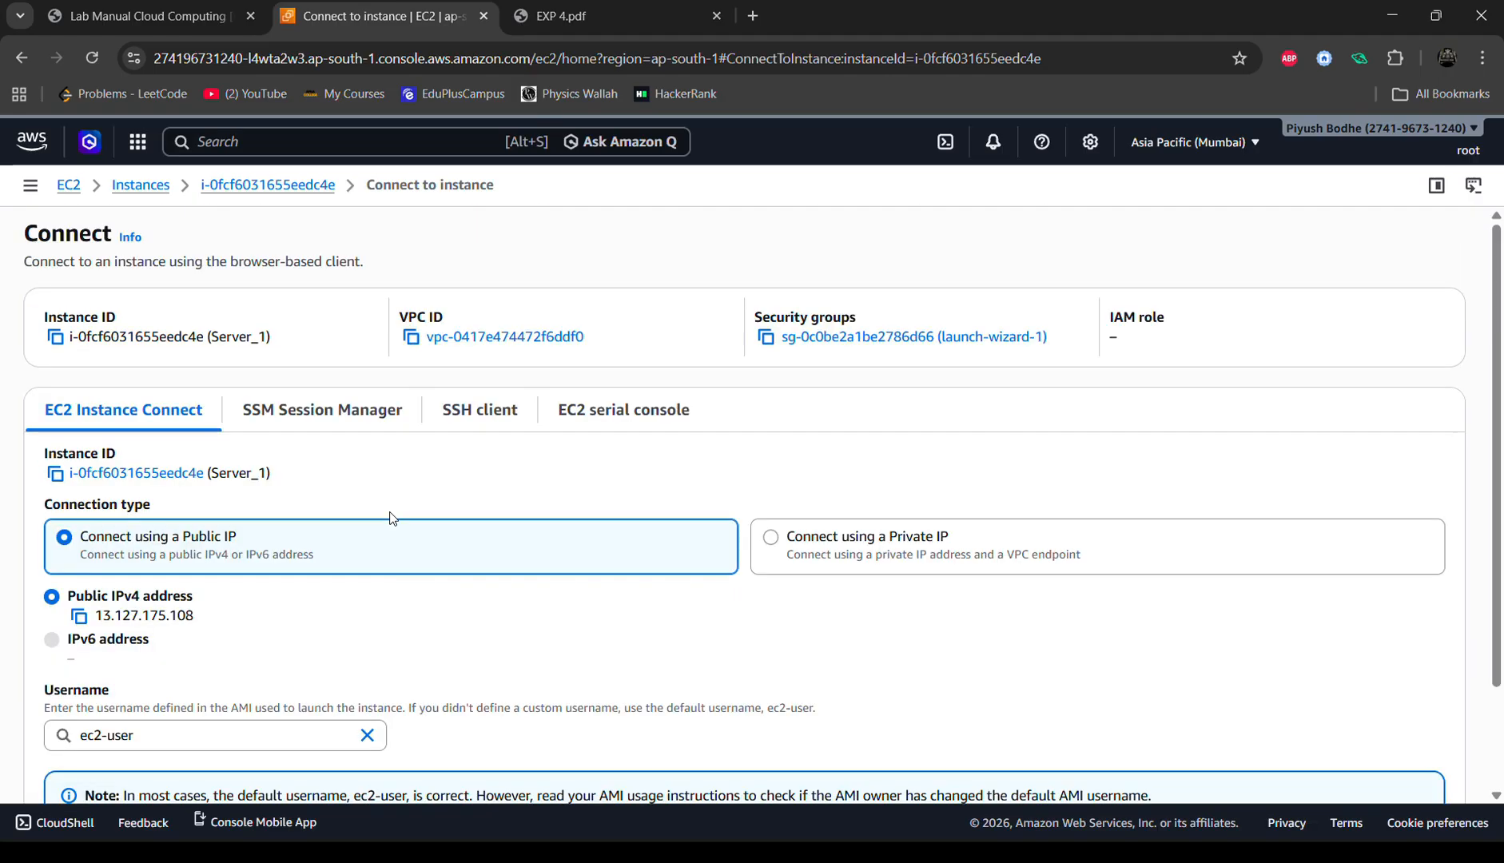
{"action": "scroll", "coordinate": [391, 517], "scroll_direction": "down", "scroll_amount": 2}
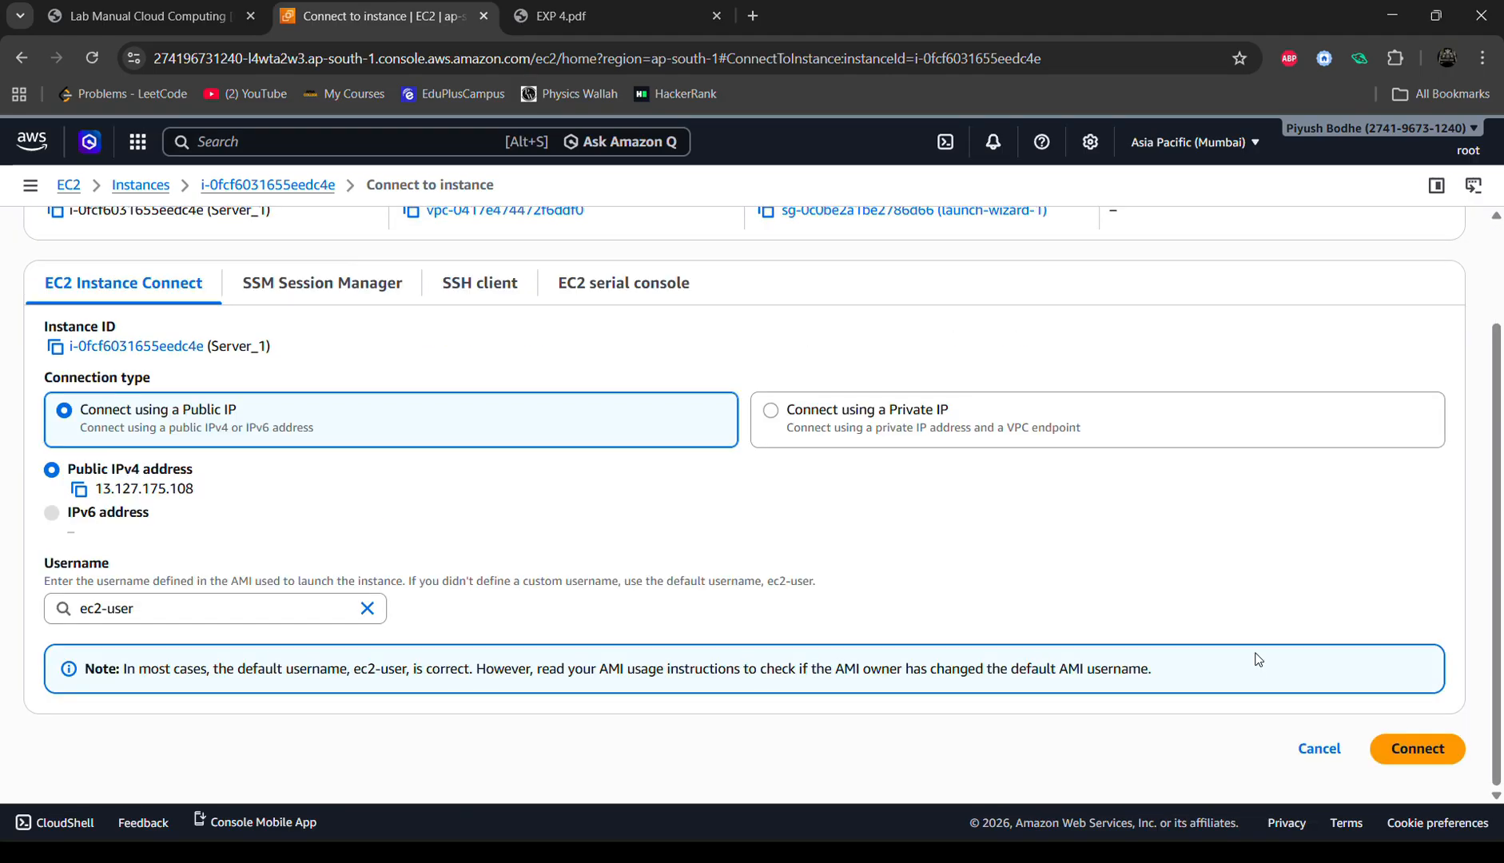
{"action": "left_click", "coordinate": [1430, 745]}
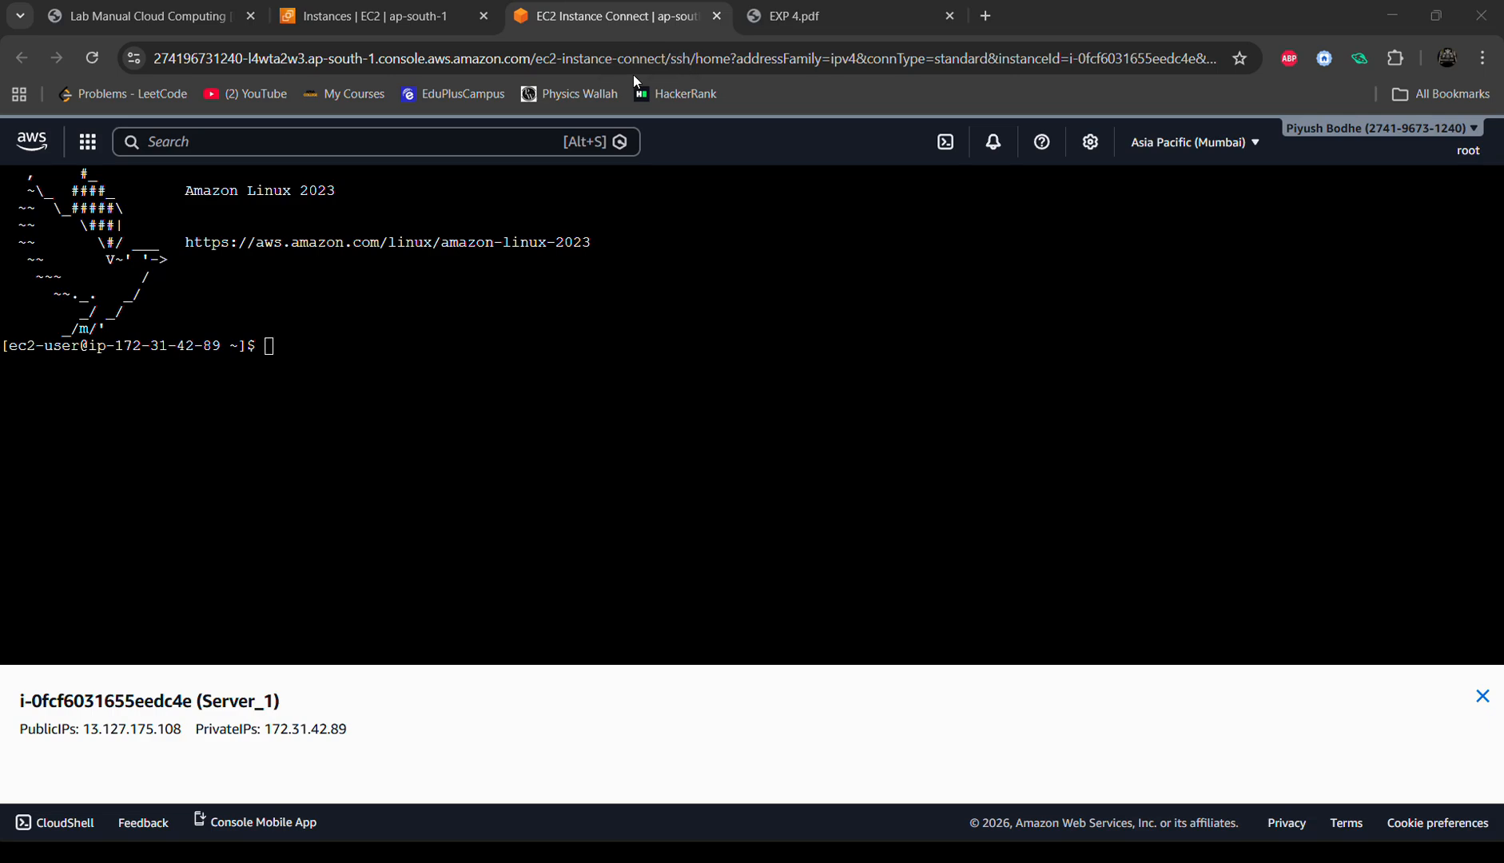
Step: Install Apache on Server_1 with sudo yum install httpd -y, and start and enable the httpd service using systemctl
{"action": "right_click", "coordinate": [350, 340]}
{"action": "left_click", "coordinate": [424, 573]}
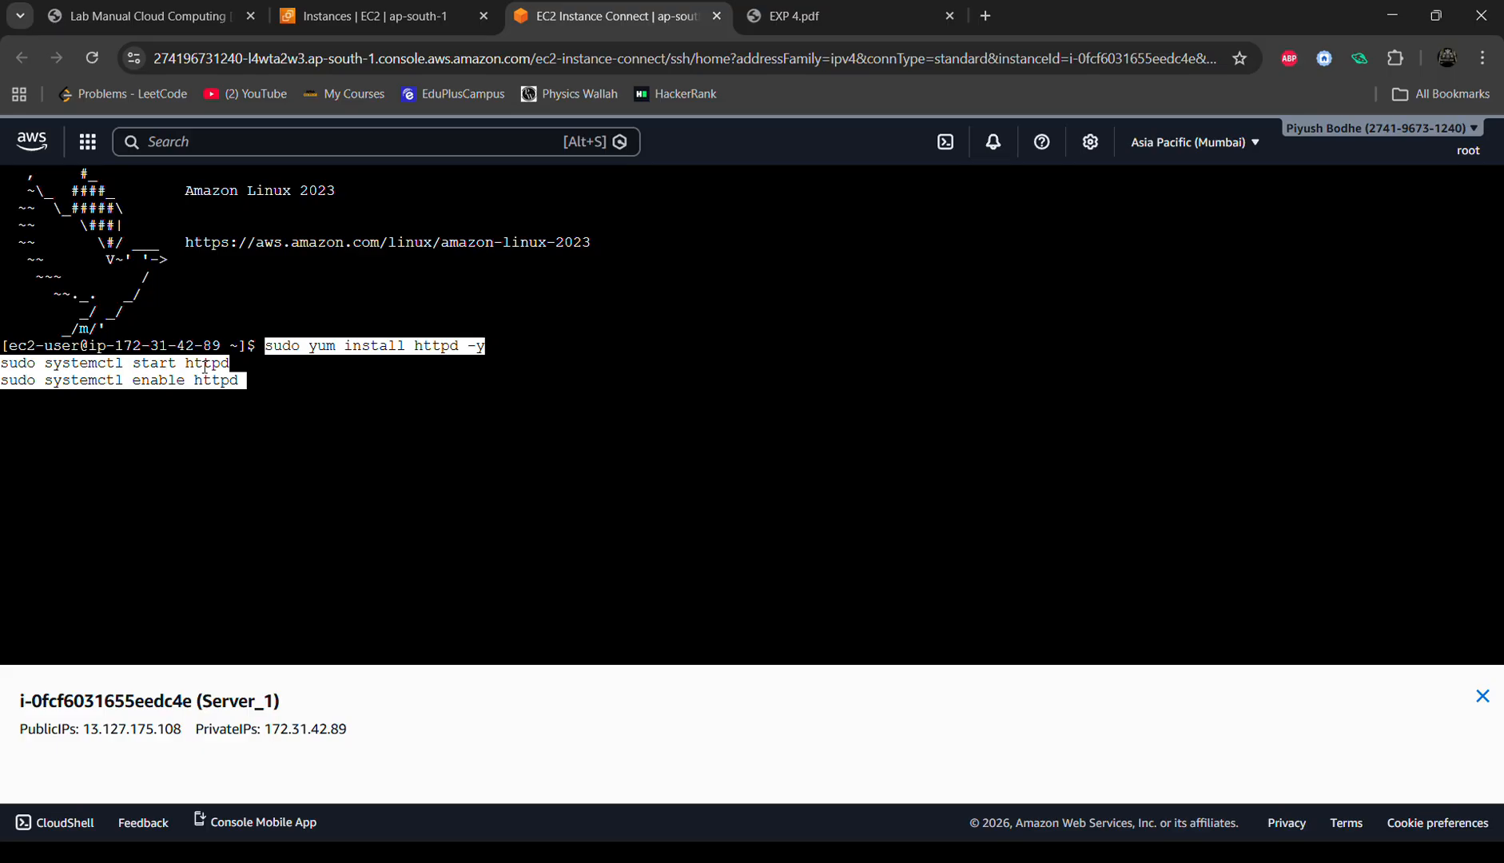
{"action": "key", "text": "Return"}
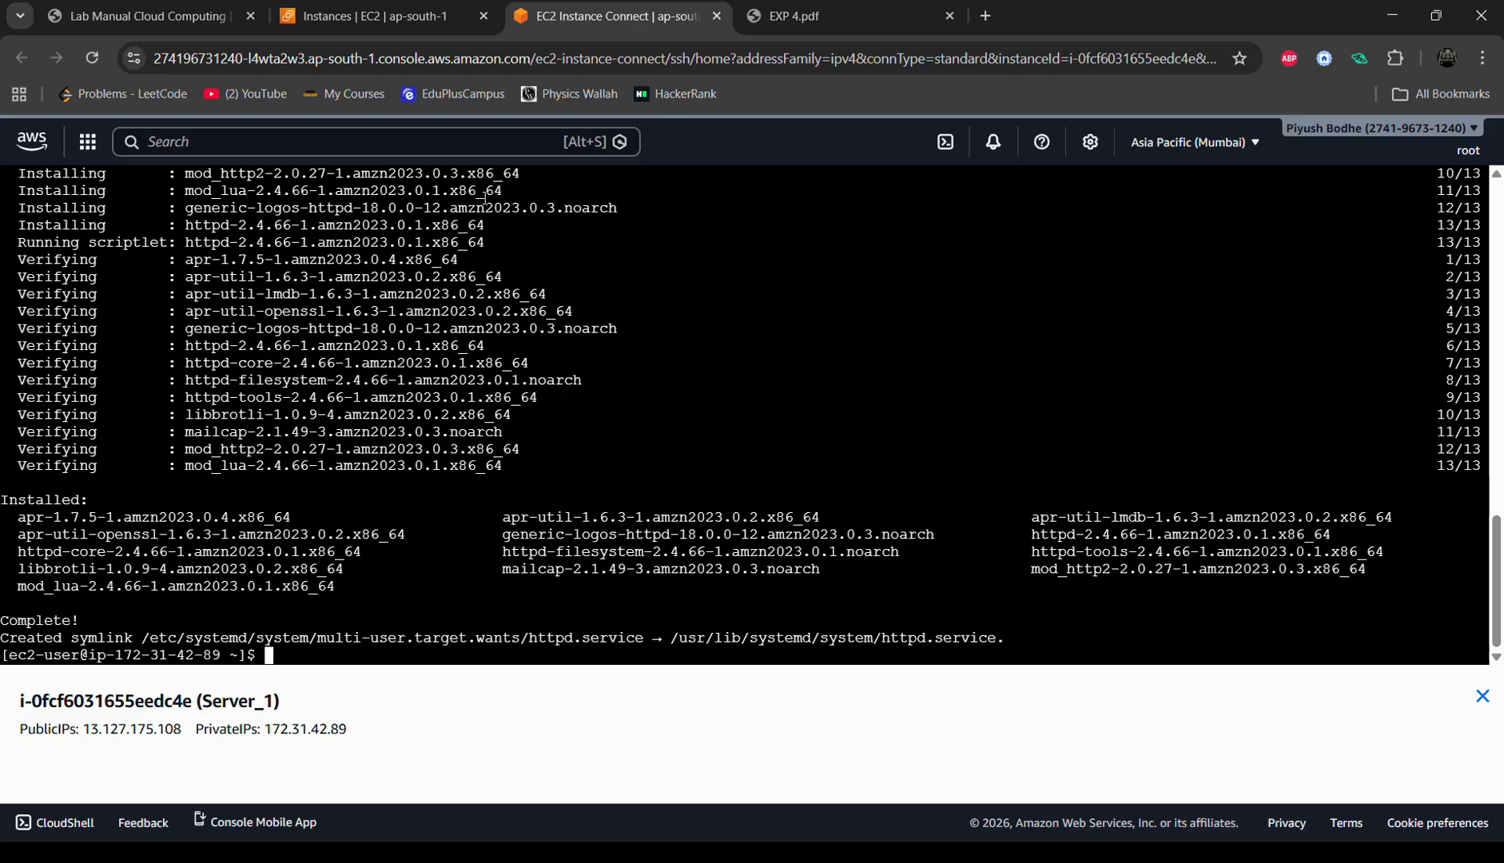
Step: Write "Hello from Server1" into /var/www/html/index.html on Server_1 using echo piped to sudo tee
{"action": "type", "text": "echo \"Hello from Server1\" | sudo tee /var/www/html/index.html"}
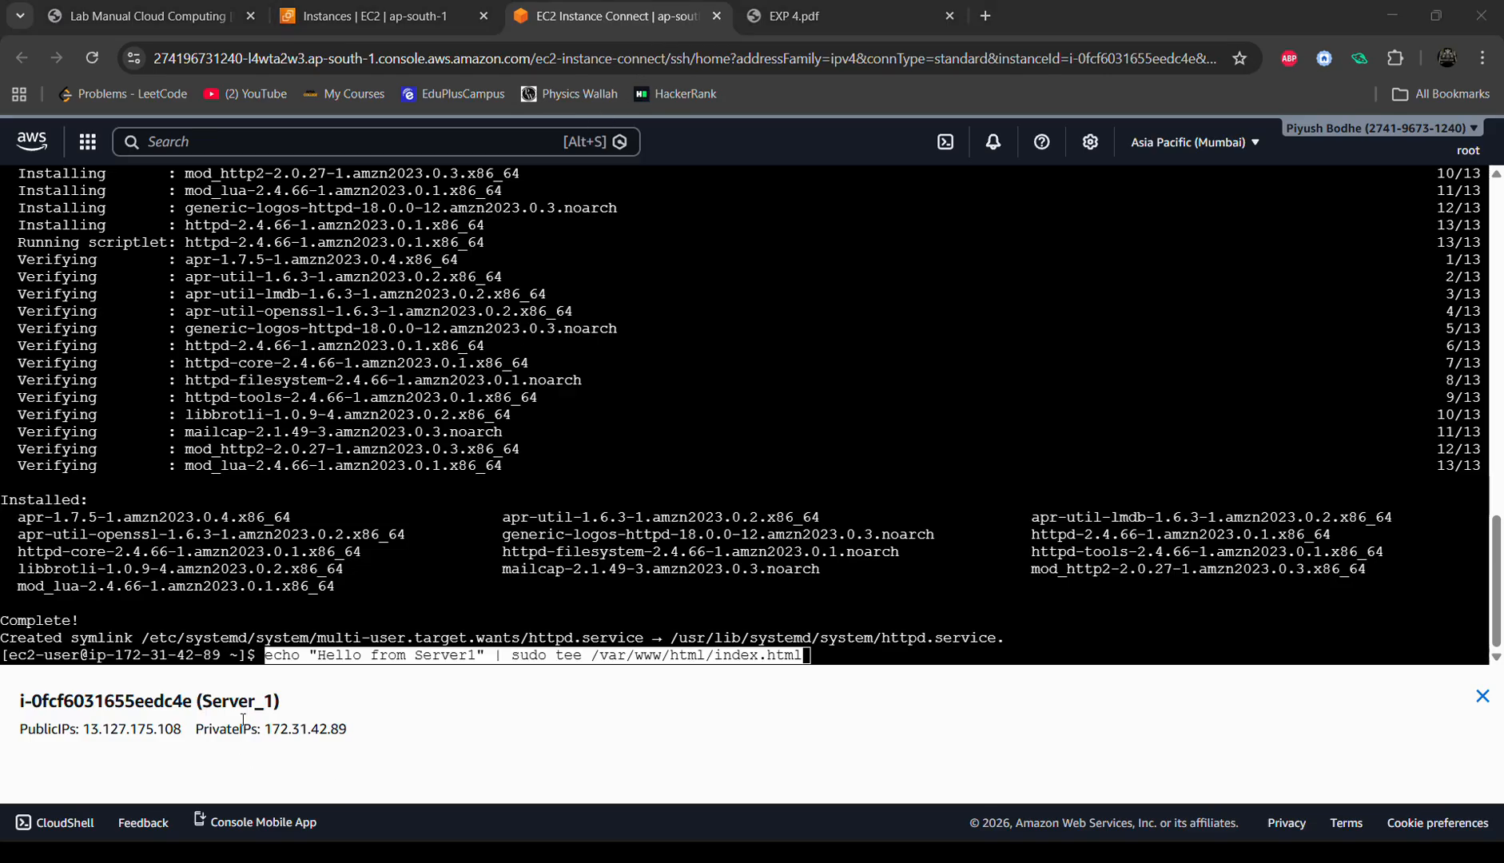
{"action": "left_click_drag", "start_coordinate": [263, 657], "coordinate": [826, 658]}
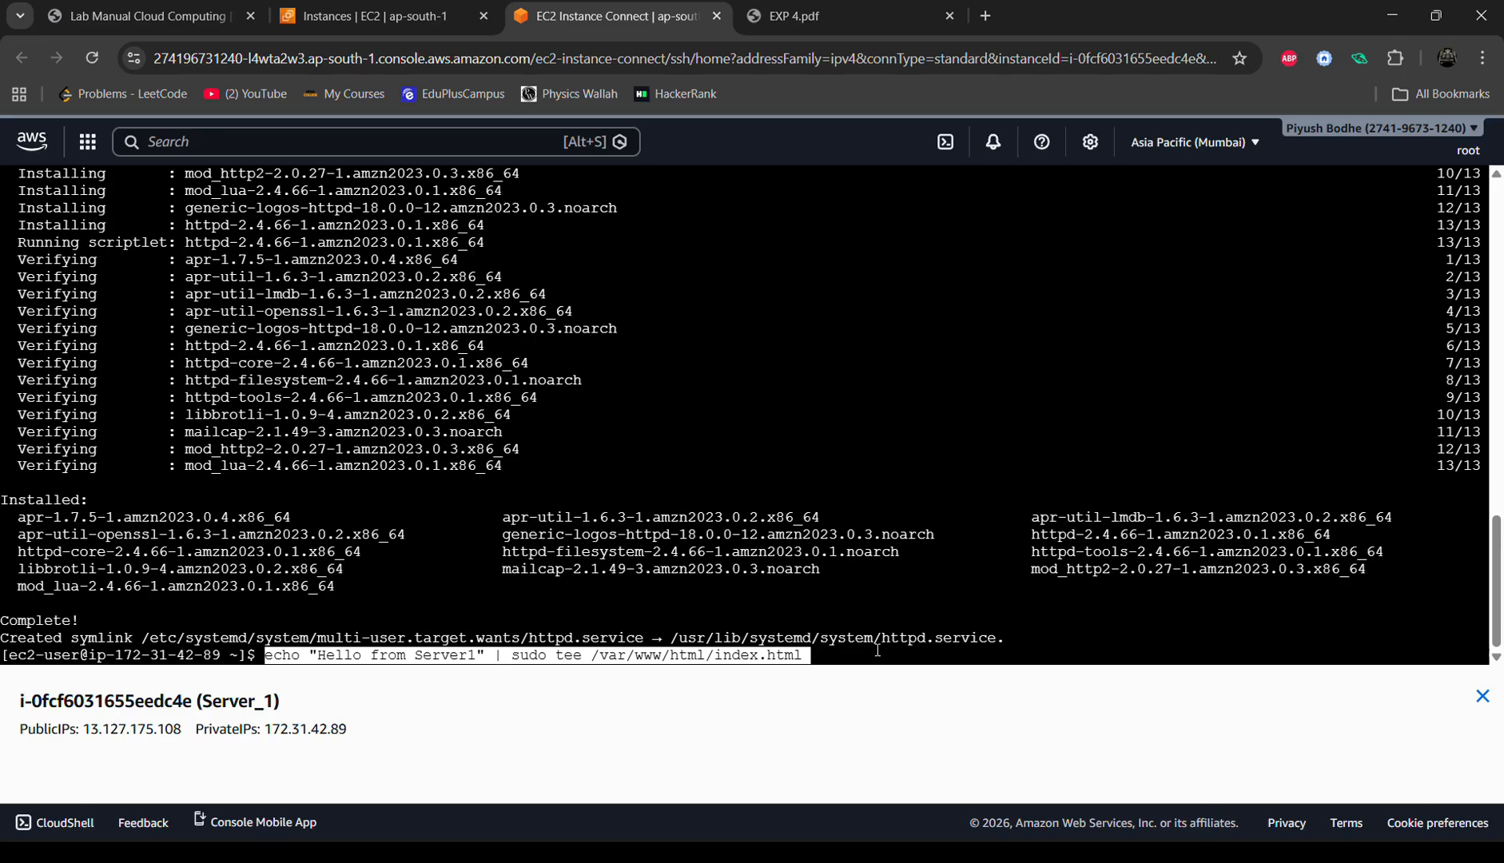
{"action": "key", "text": "Return"}
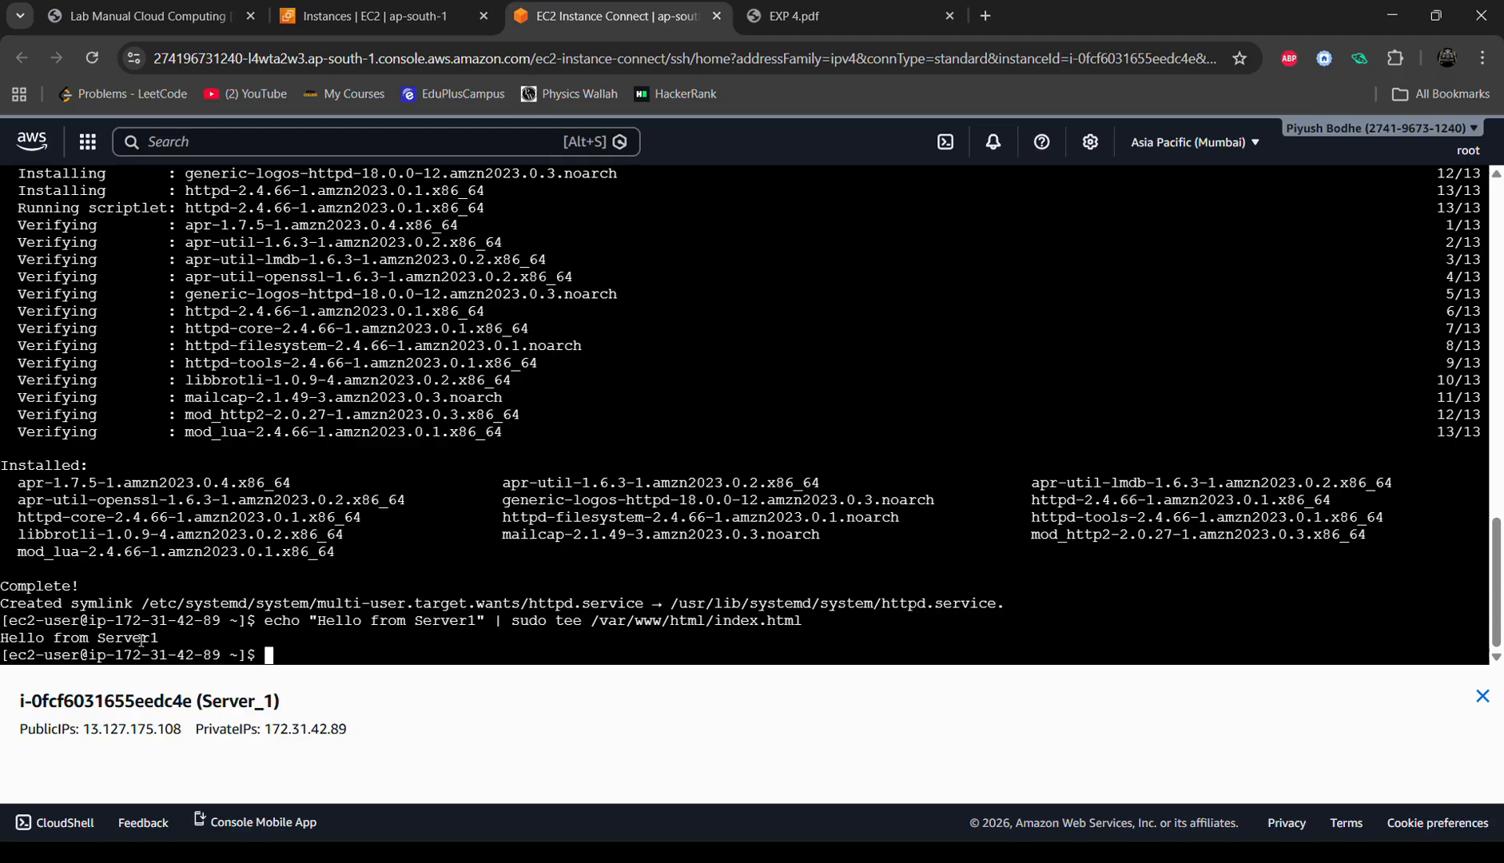
{"action": "left_click_drag", "start_coordinate": [170, 638], "coordinate": [3, 638]}
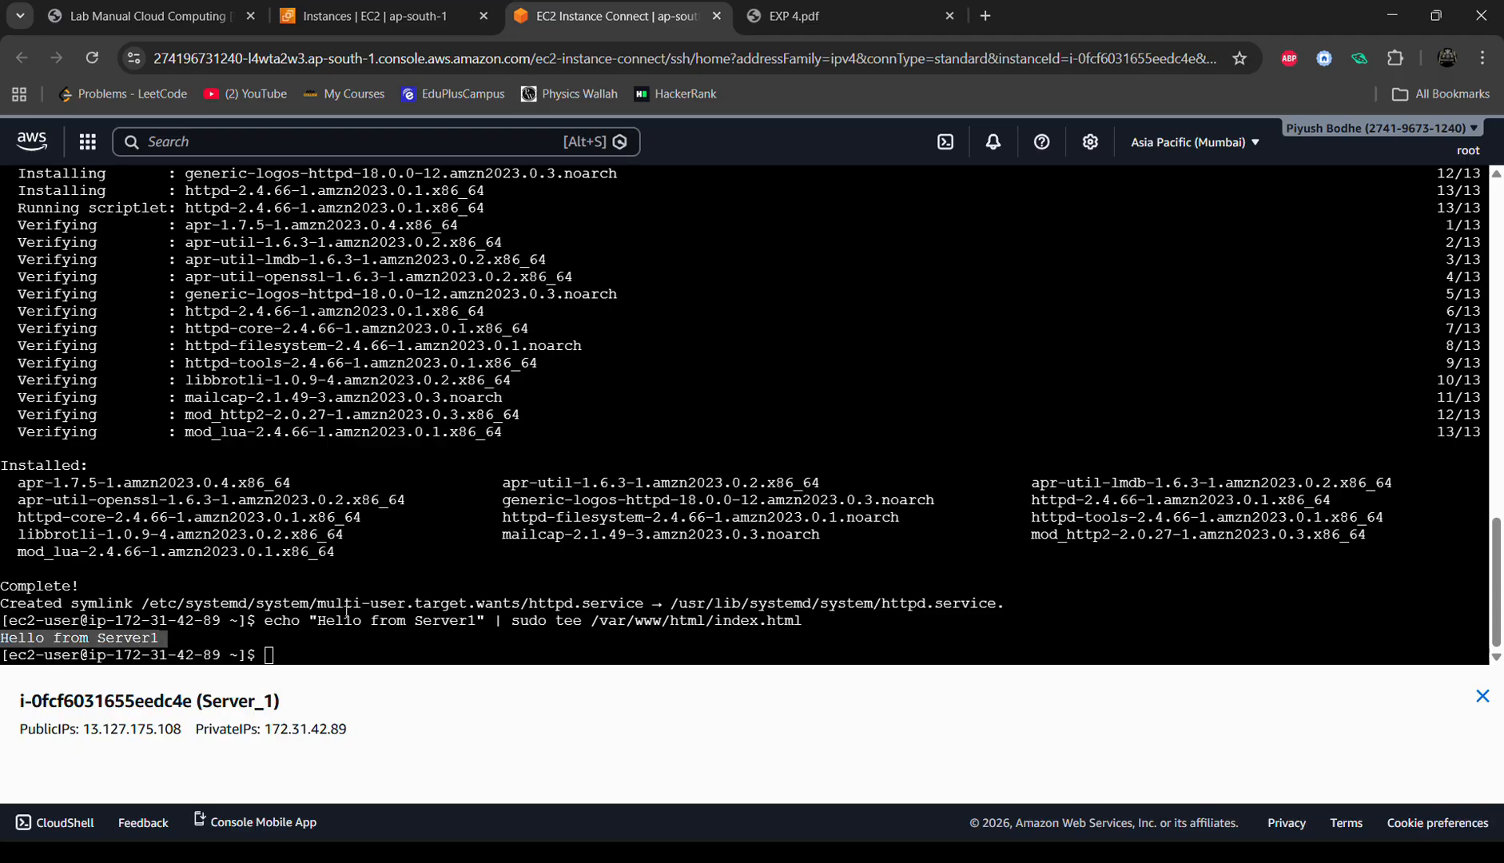
Step: Return to the EC2 Instances list and copy Server_1's public IPv4 address
{"action": "key", "text": "ctrl+shift+Tab"}
{"action": "left_click", "coordinate": [577, 20]}
{"action": "left_click", "coordinate": [400, 14]}
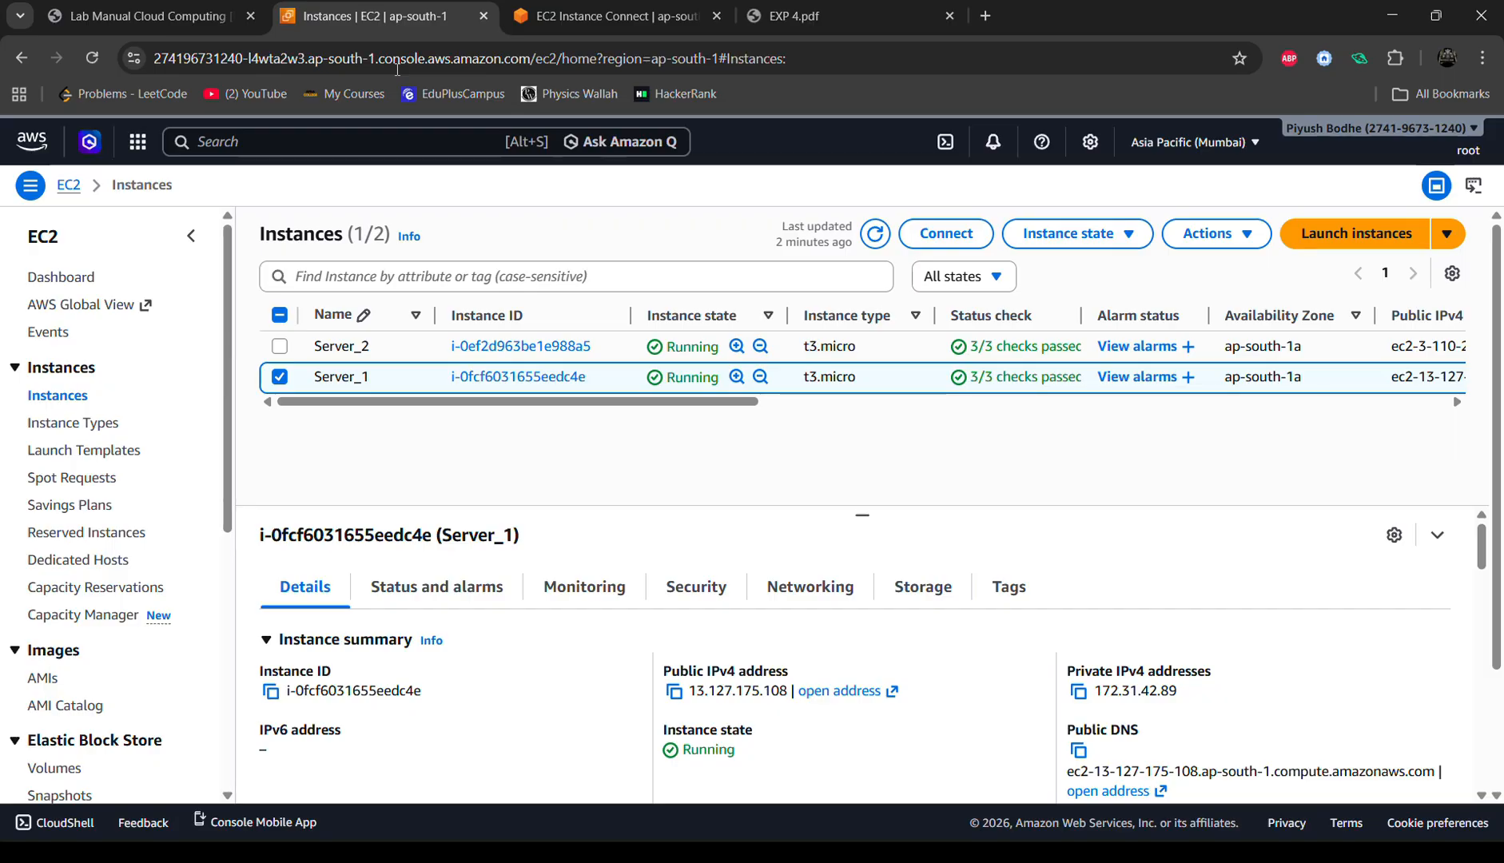
{"action": "left_click", "coordinate": [279, 376]}
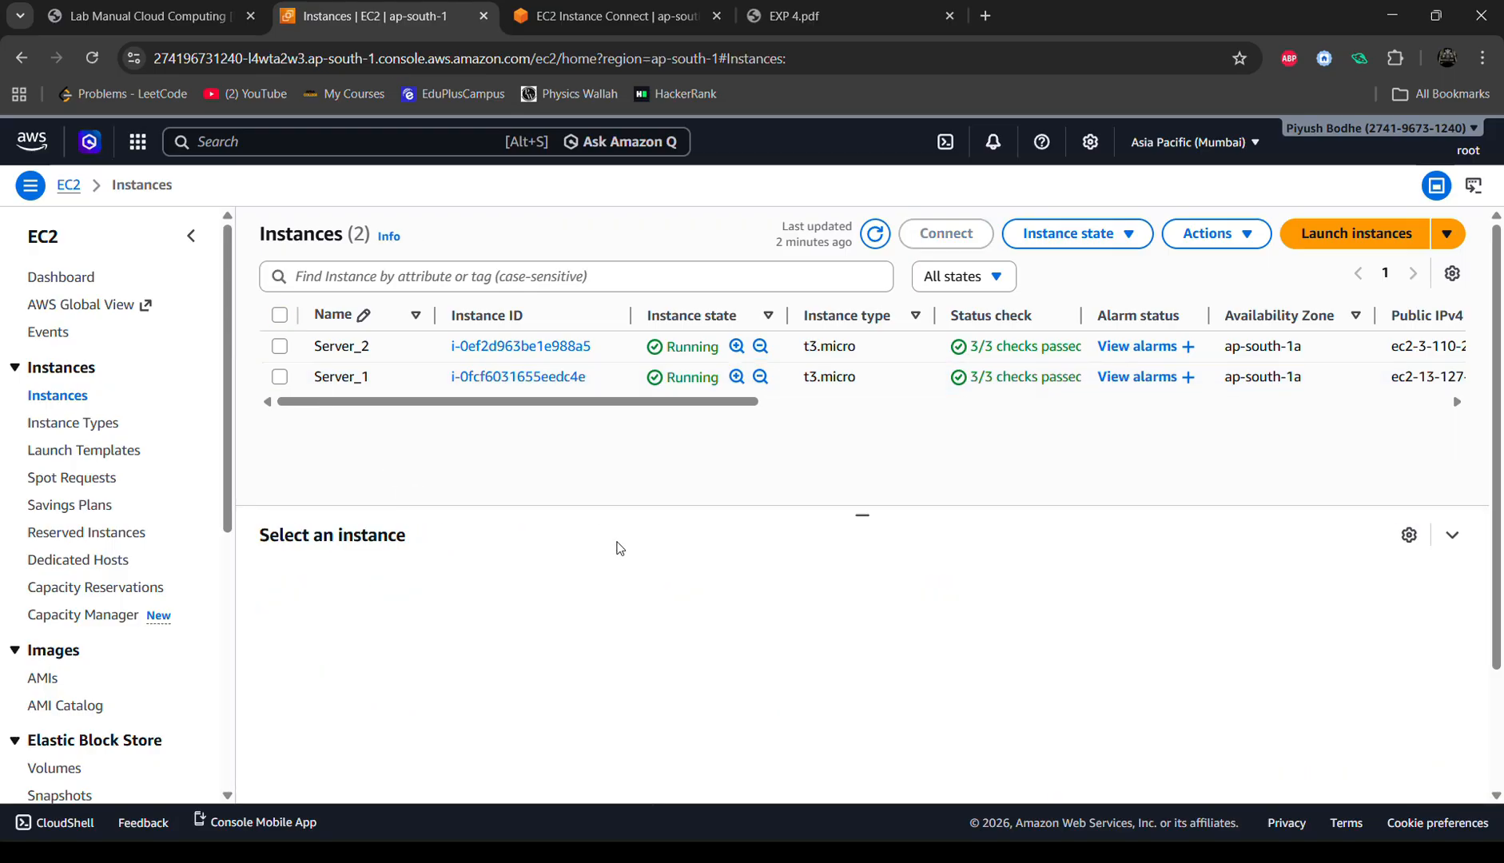
{"action": "left_click", "coordinate": [323, 384]}
{"action": "left_click", "coordinate": [671, 694]}
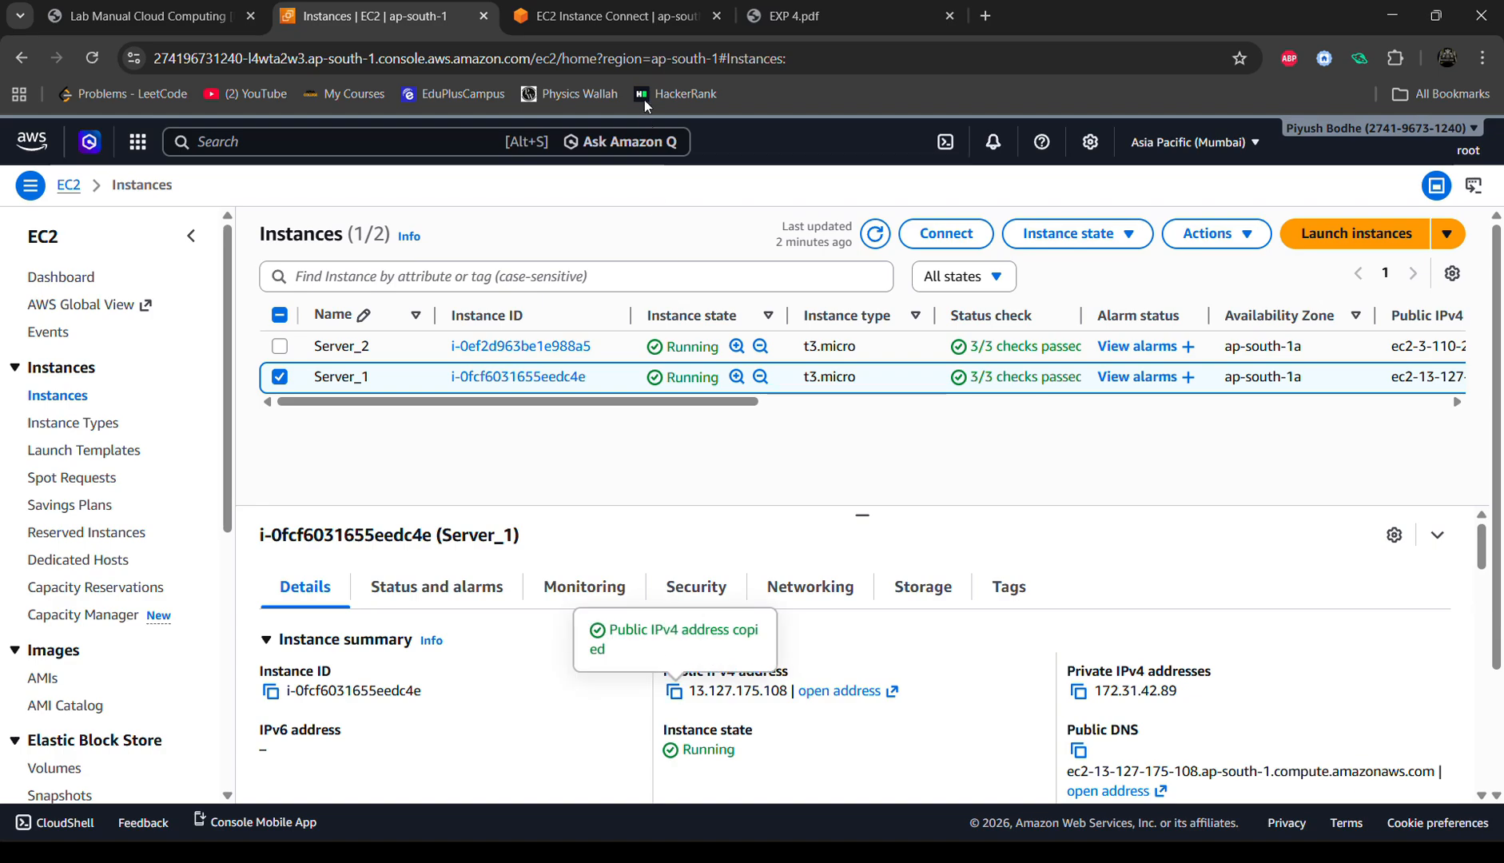
{"action": "left_click", "coordinate": [671, 694]}
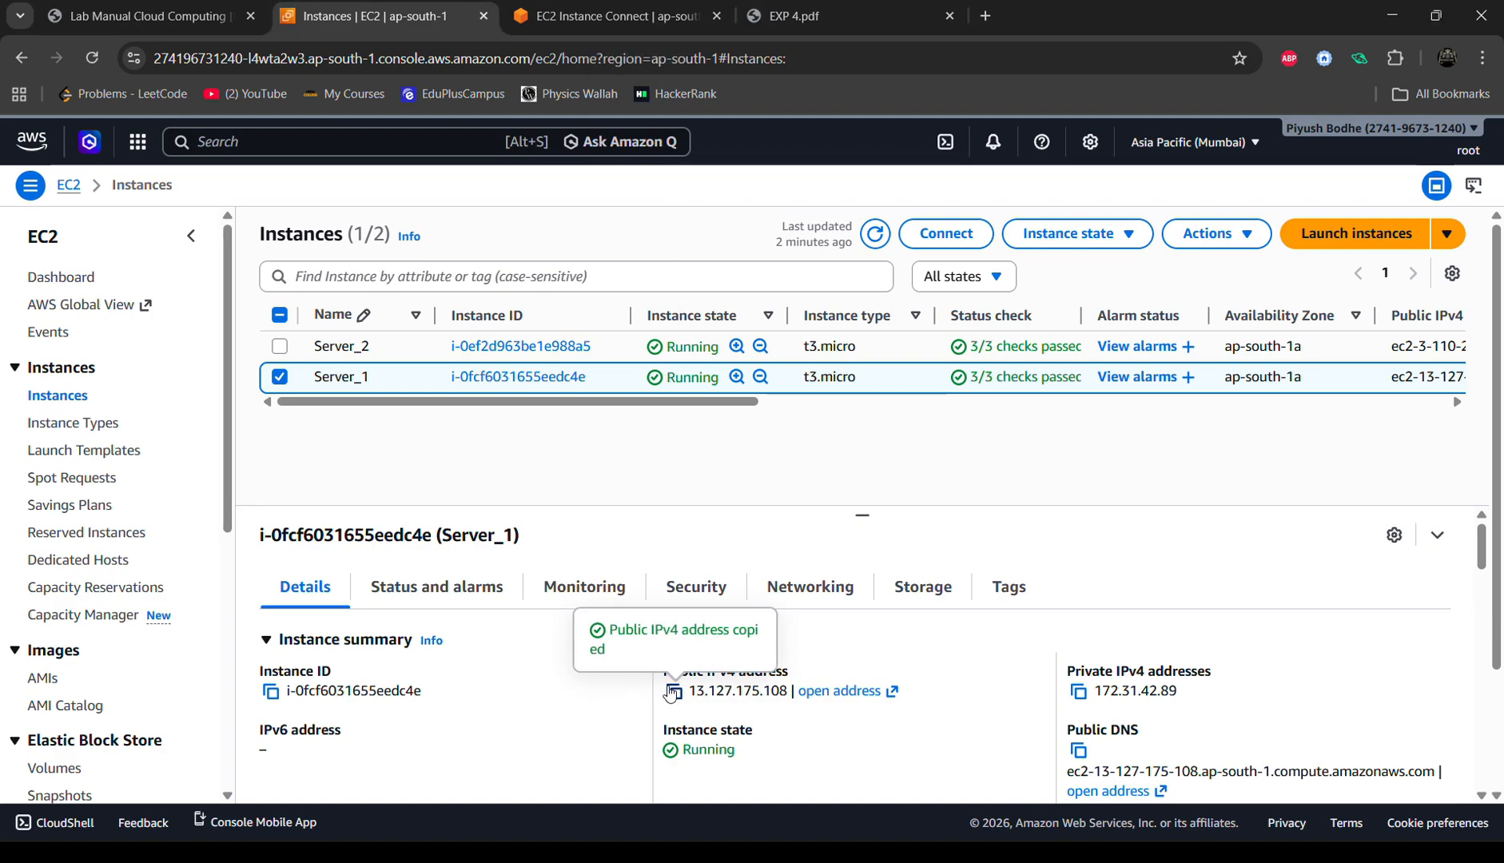
{"action": "left_click", "coordinate": [985, 15]}
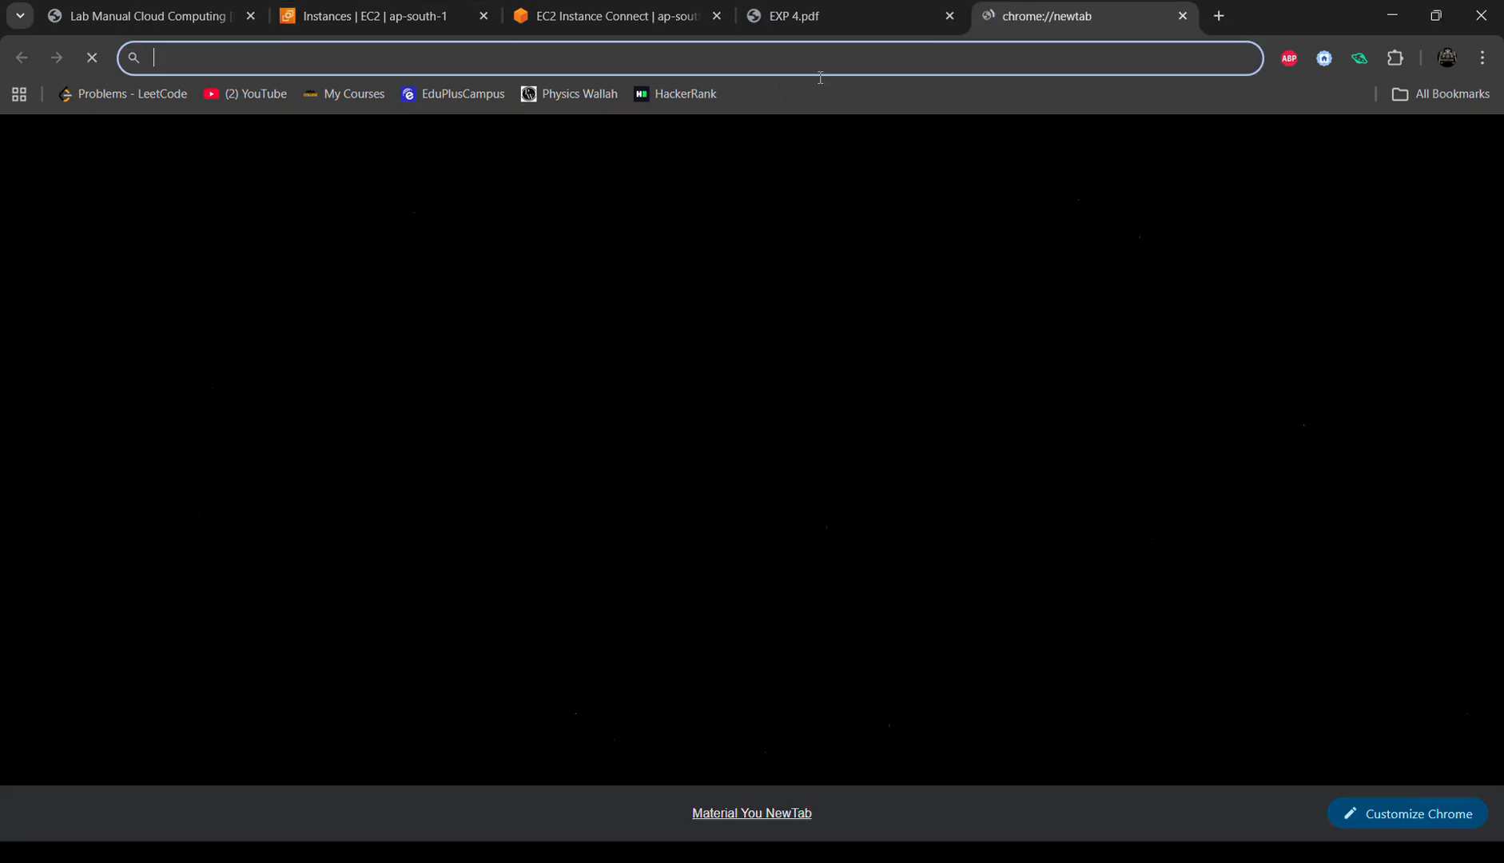
{"action": "type", "text": "htt"}
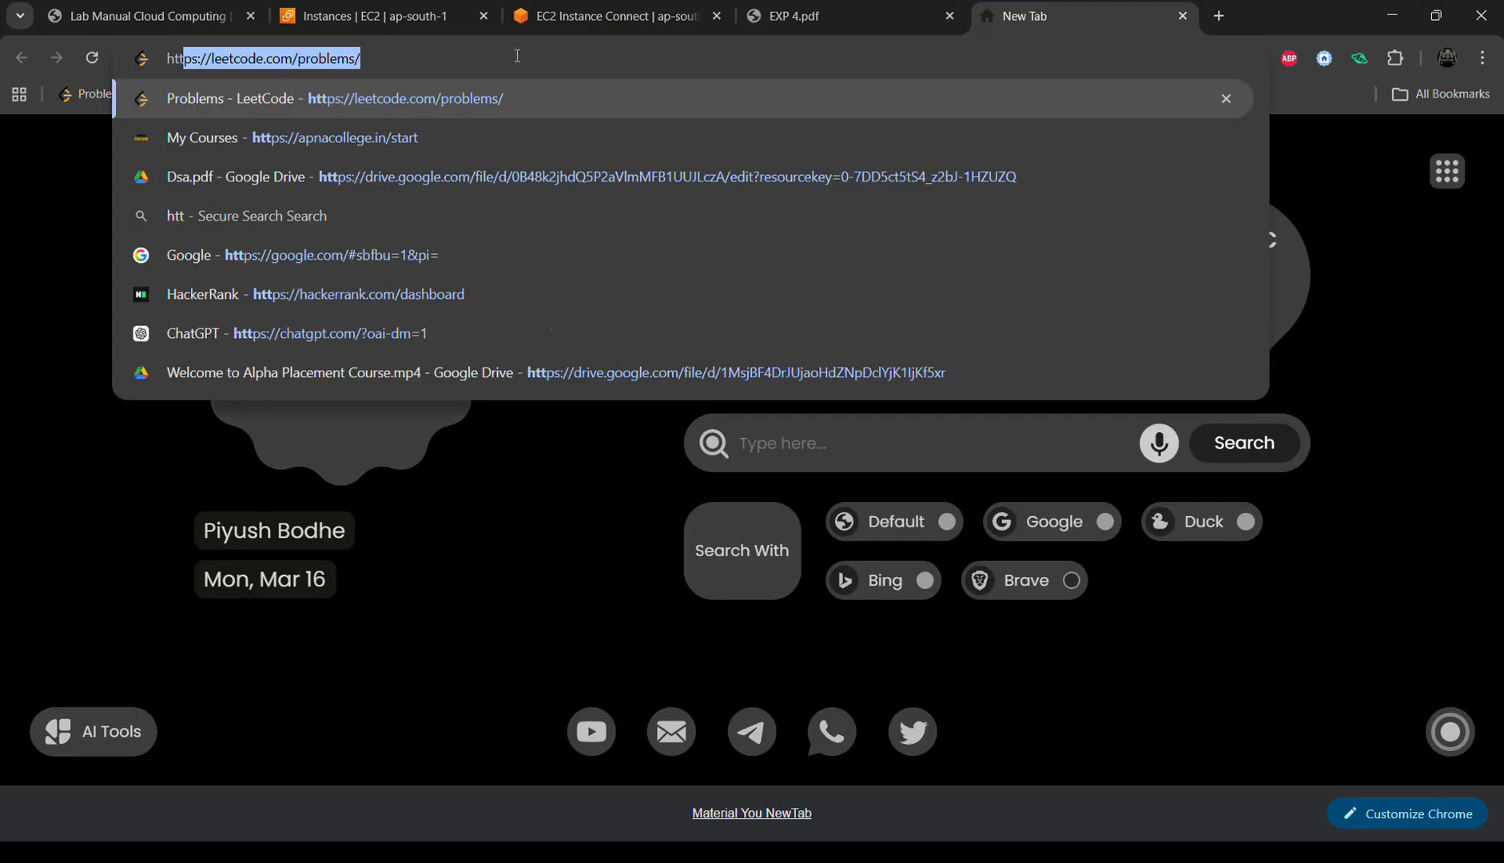
{"action": "type", "text": "p://"}
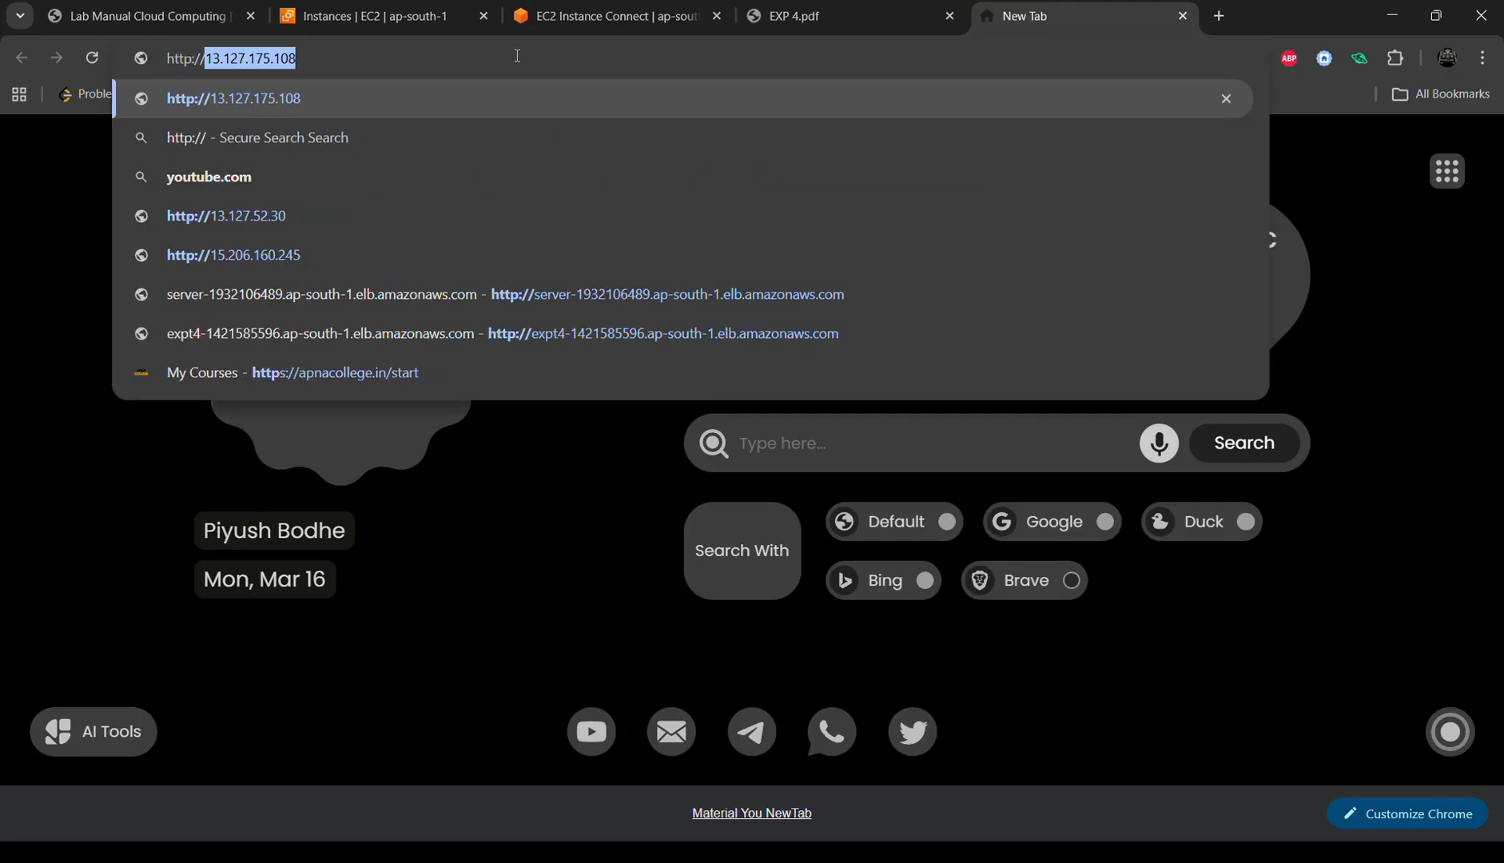
{"action": "left_click", "coordinate": [517, 56]}
{"action": "left_click_drag", "start_coordinate": [297, 59], "coordinate": [202, 62]}
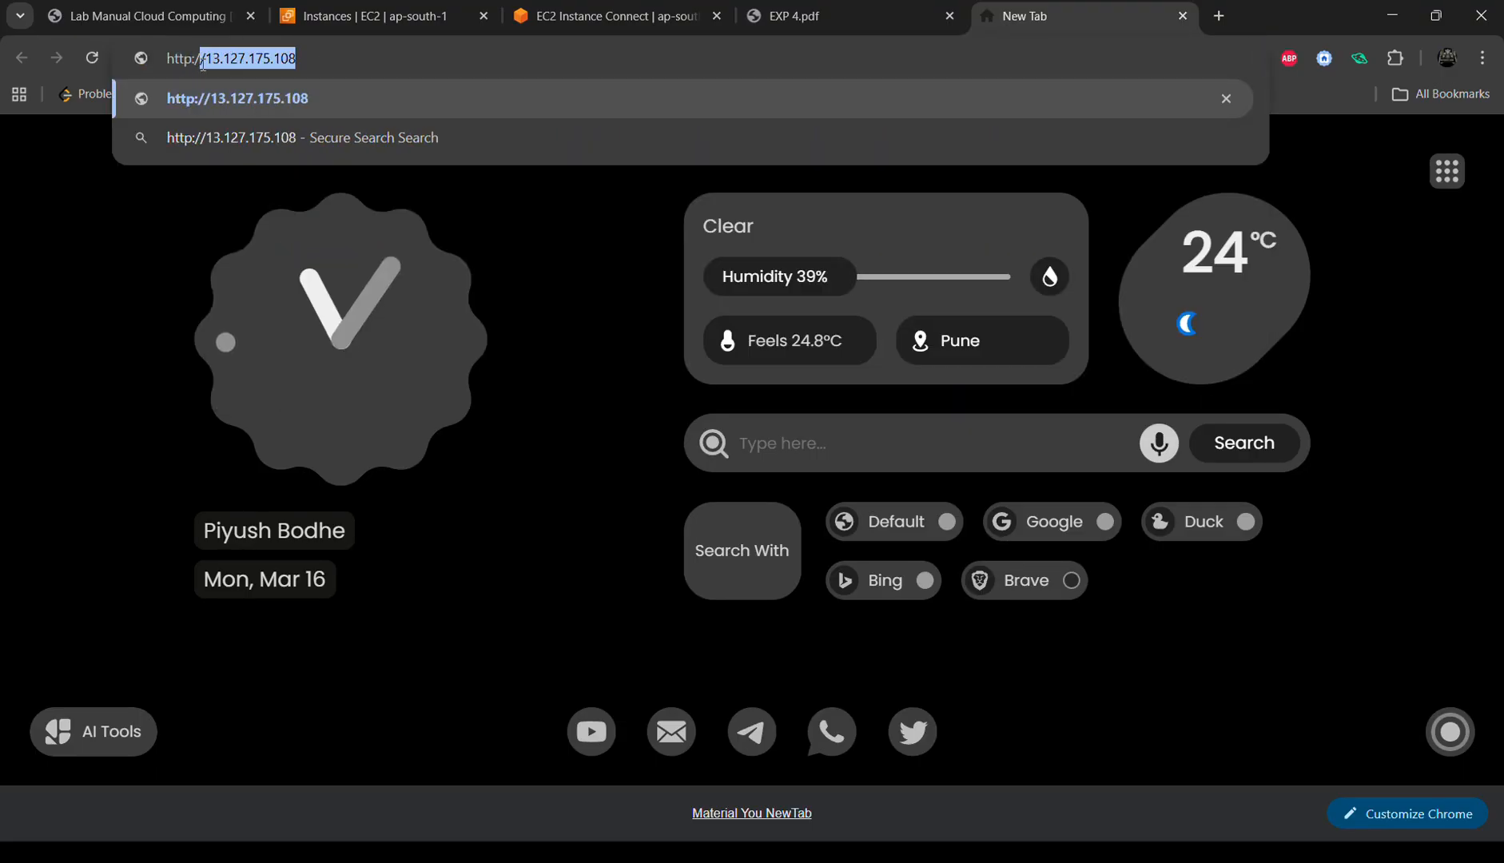
{"action": "left_click", "coordinate": [185, 60]}
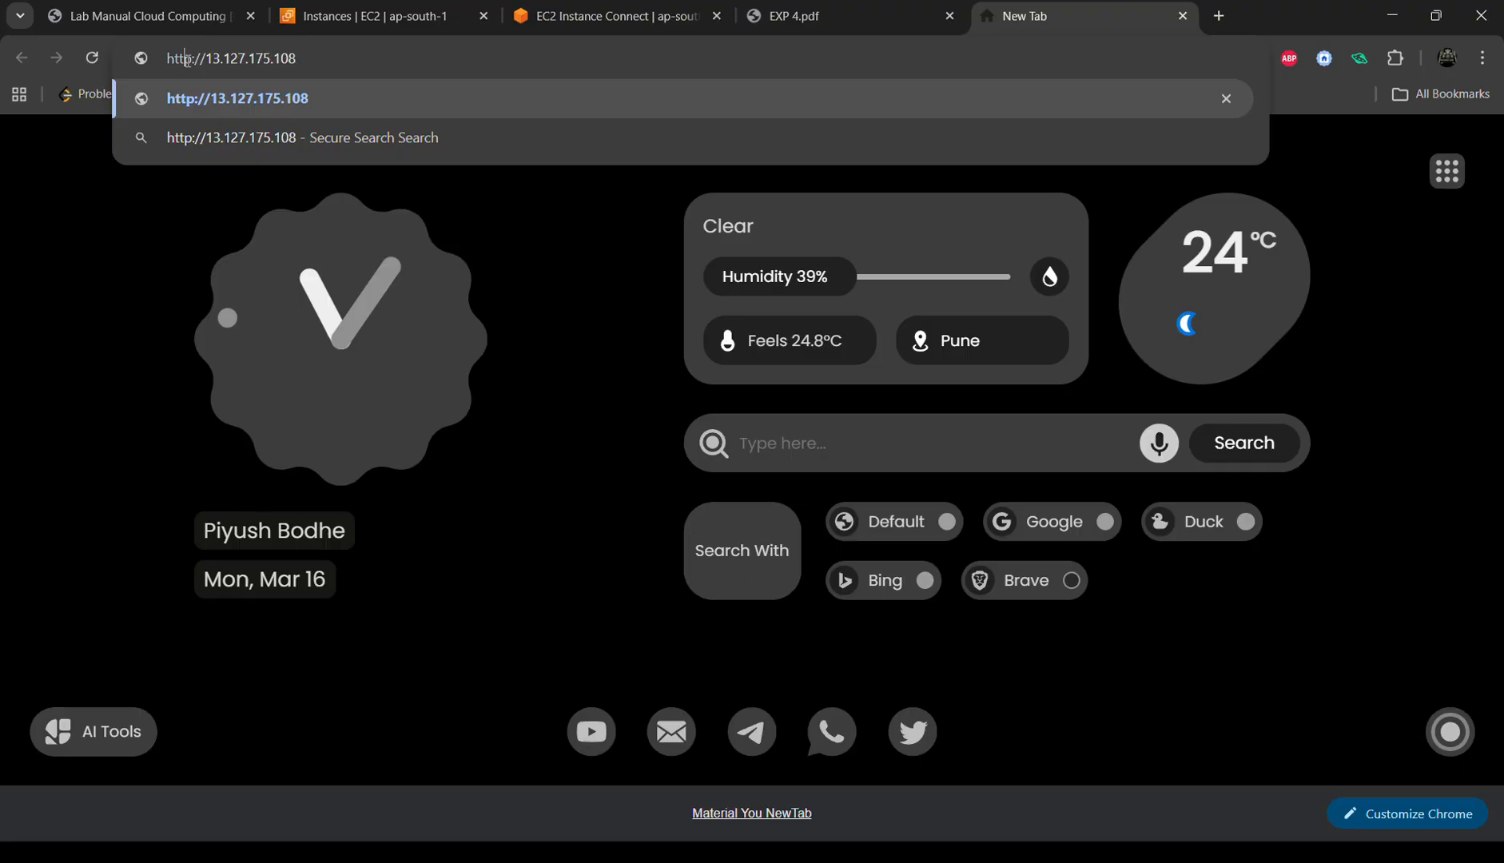
{"action": "left_click_drag", "start_coordinate": [166, 60], "coordinate": [192, 62]}
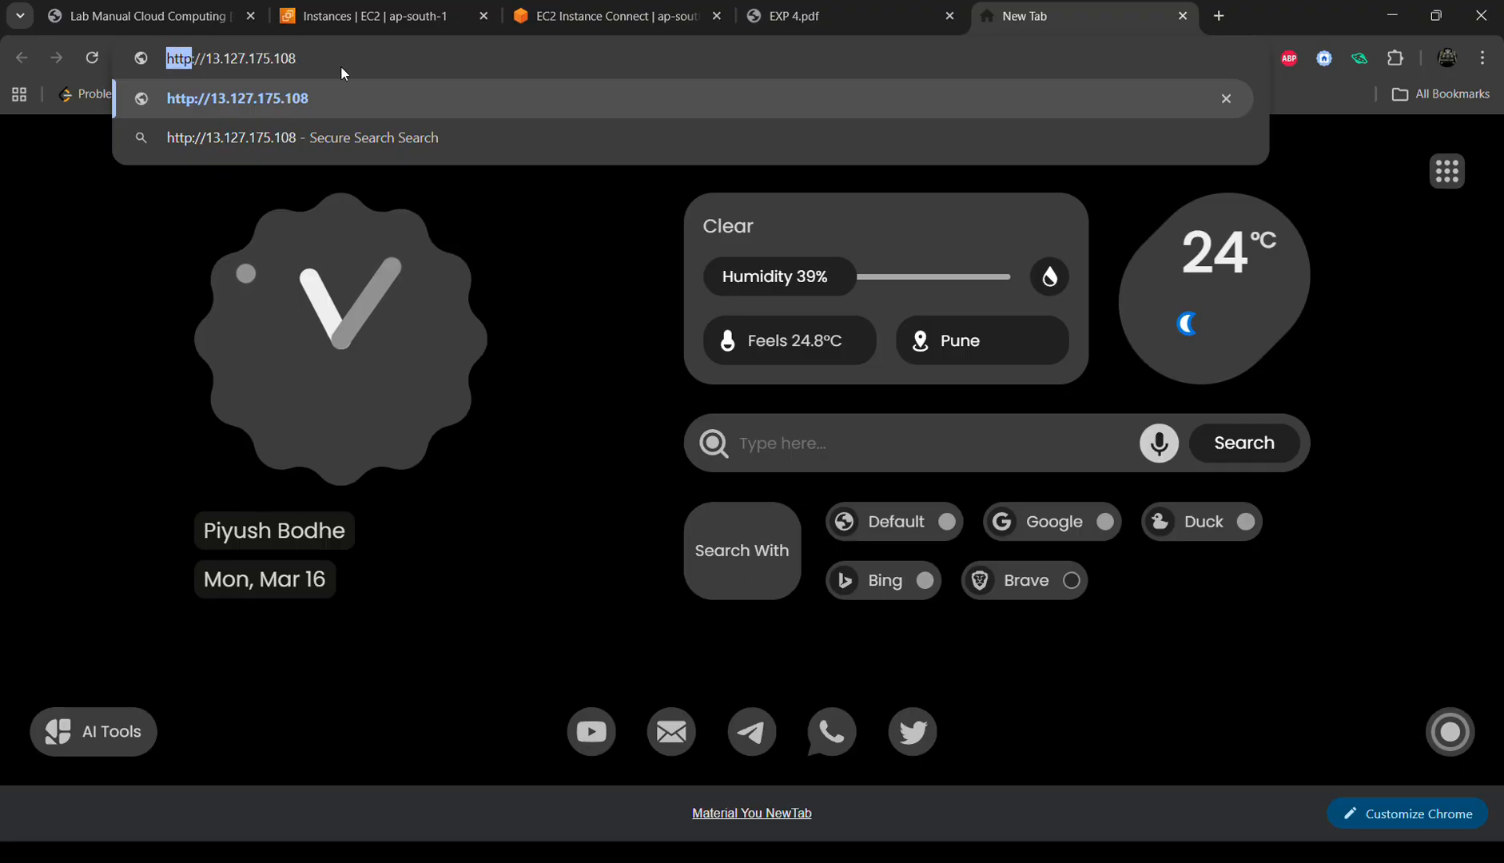
{"action": "key", "text": "Return"}
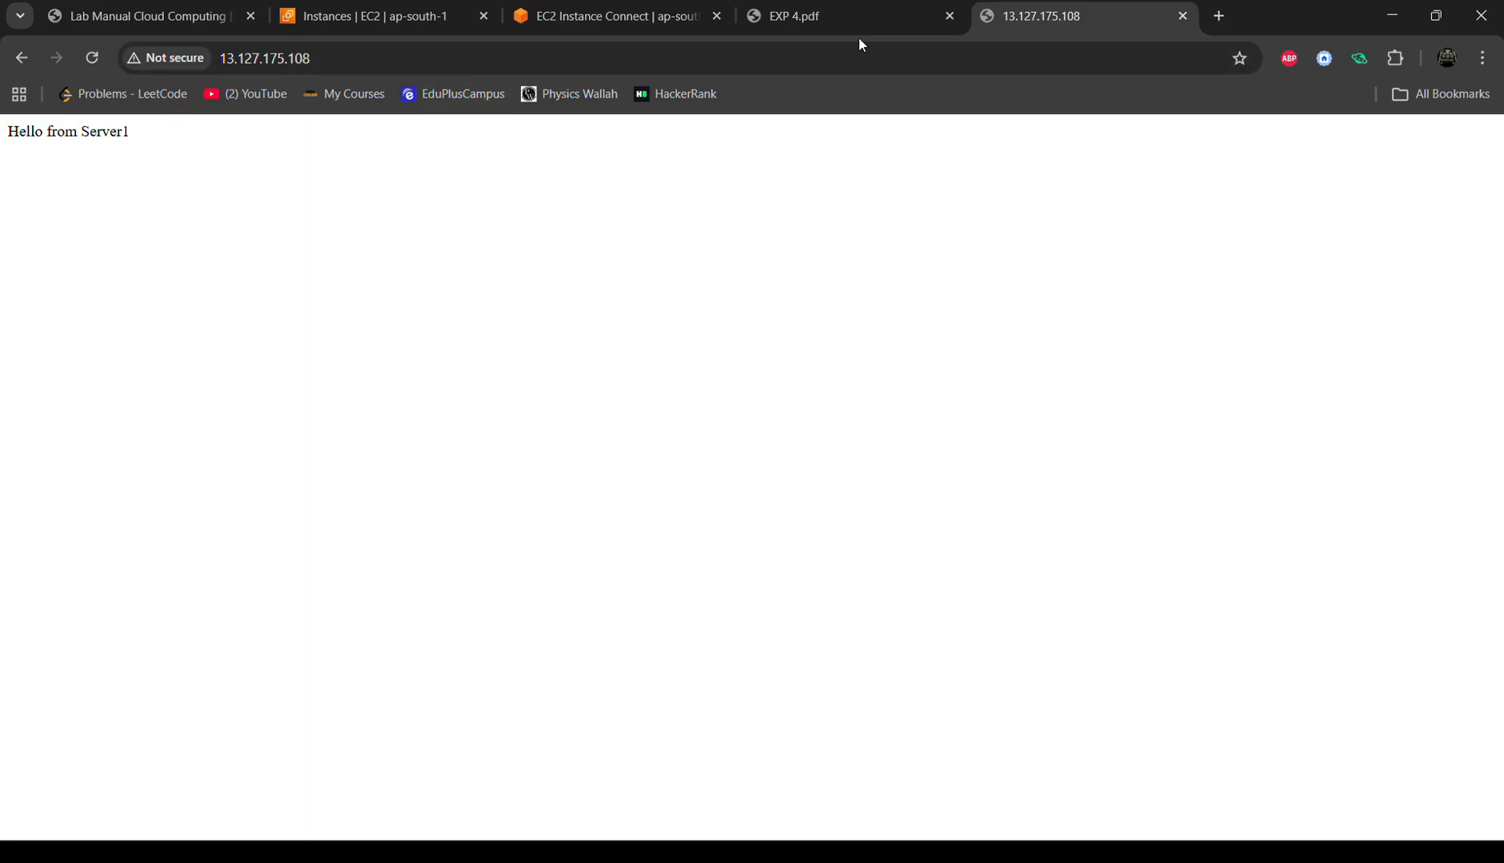
{"action": "left_click", "coordinate": [1183, 16]}
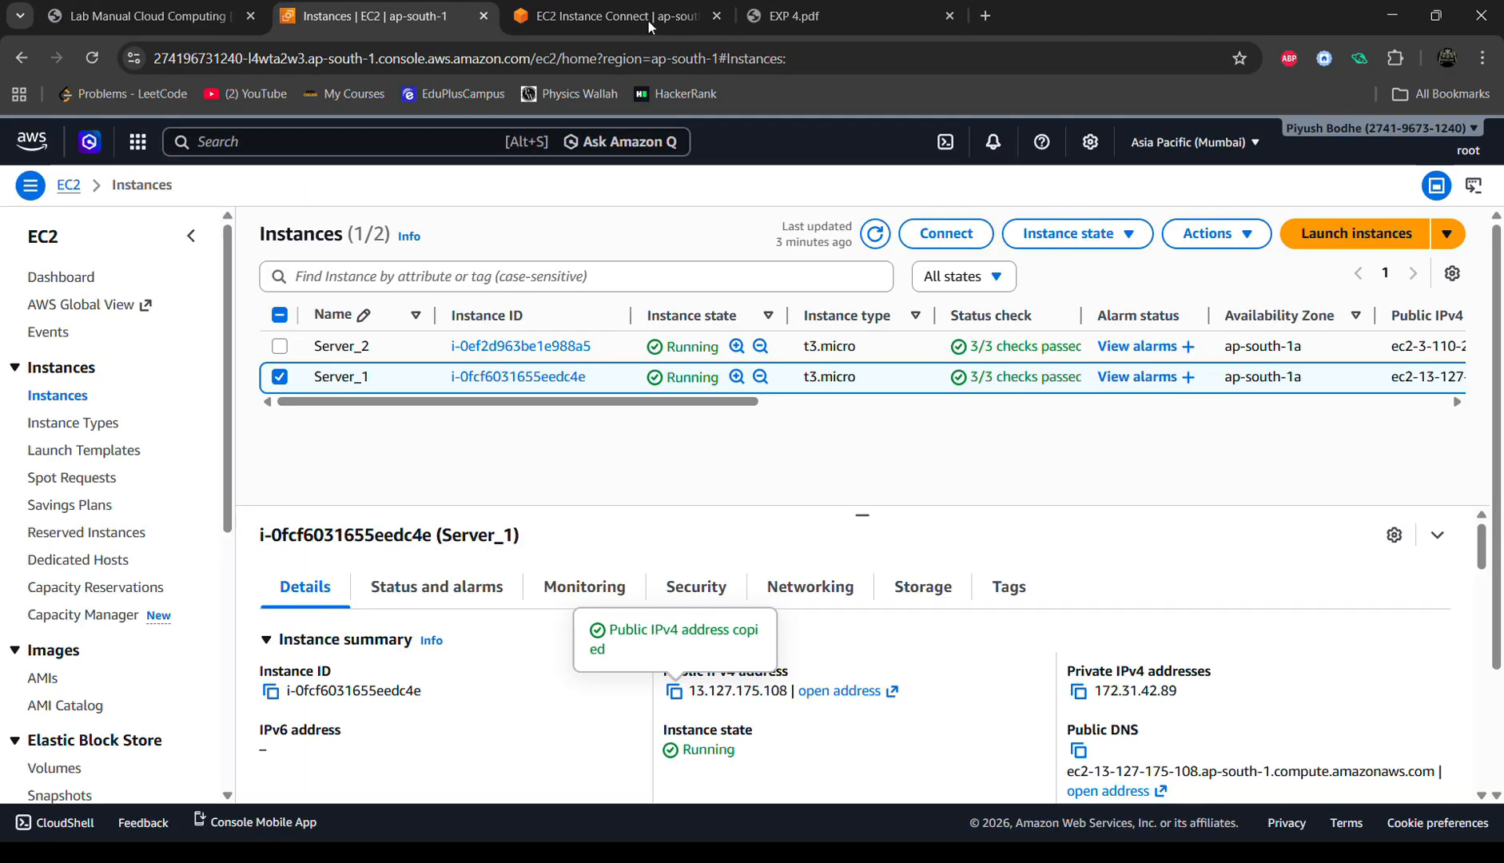
Step: Connect to Server_2 with EC2 Instance Connect over its public IP as ec2-user
{"action": "left_click", "coordinate": [279, 376]}
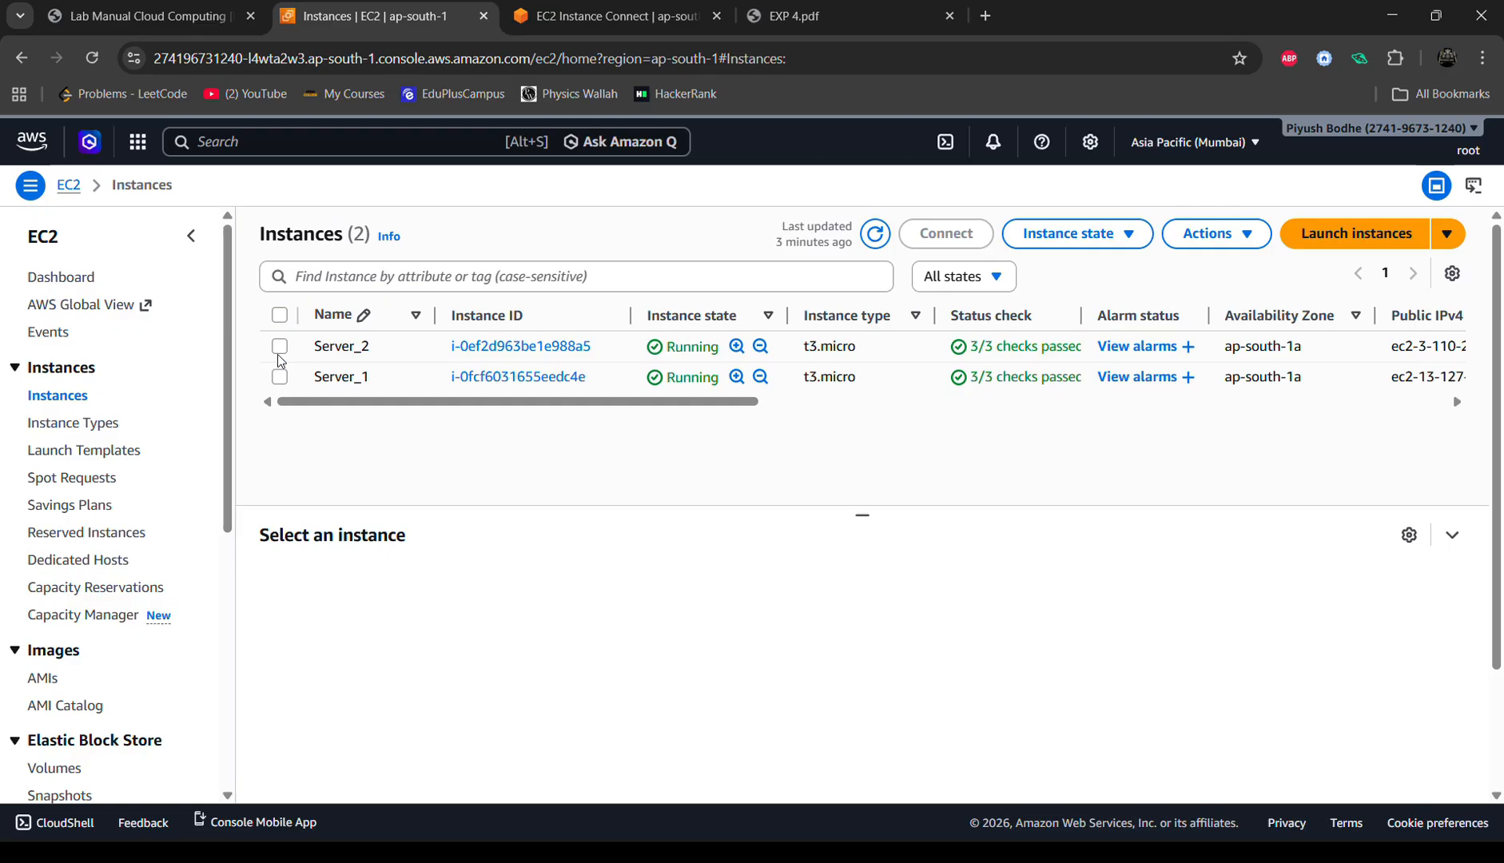
{"action": "left_click", "coordinate": [333, 352]}
{"action": "left_click", "coordinate": [945, 233]}
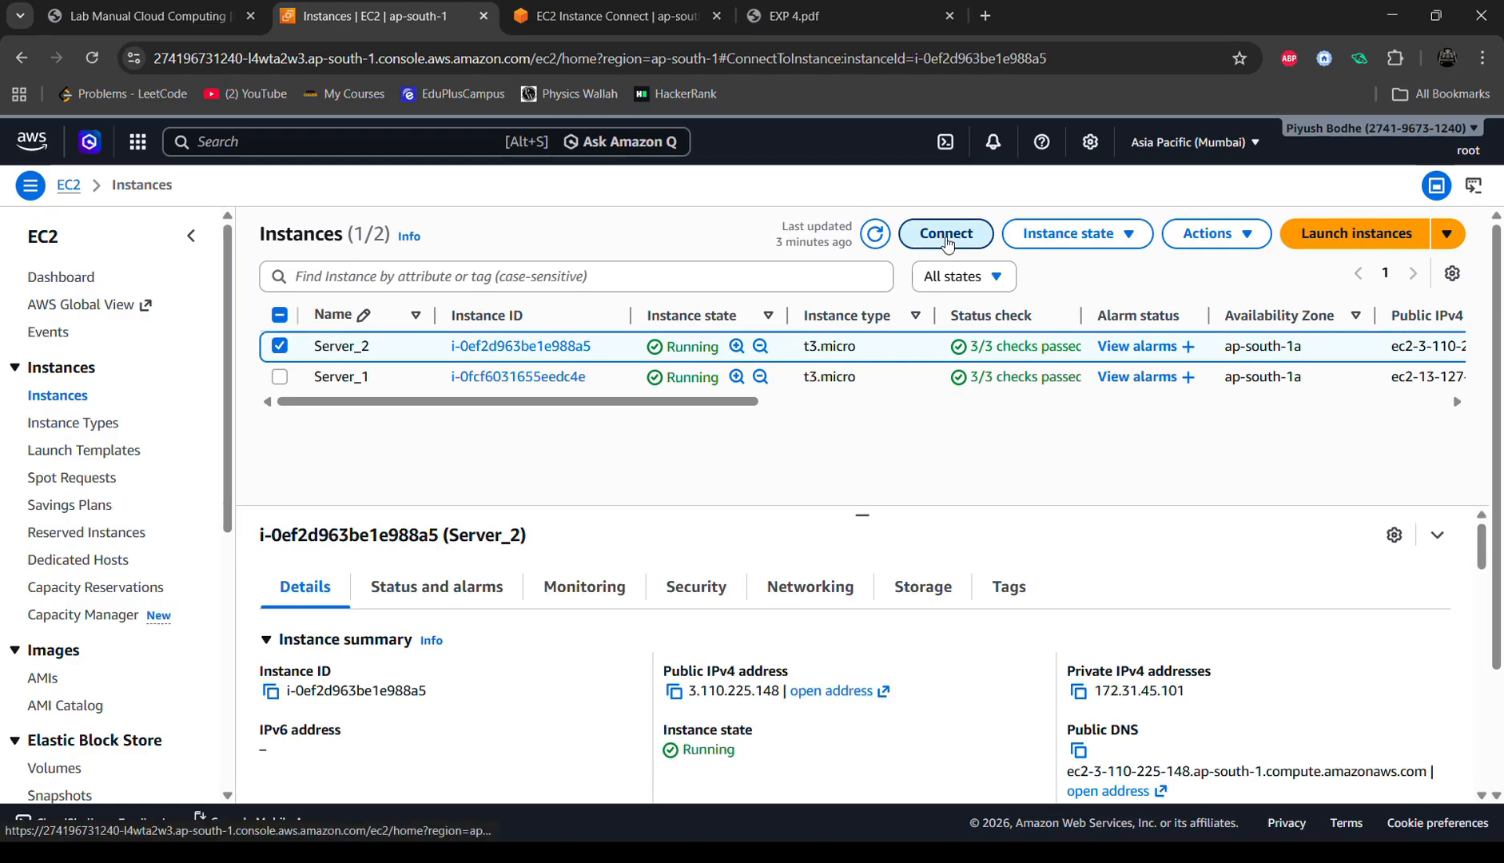
{"action": "scroll", "coordinate": [911, 627], "scroll_direction": "down", "scroll_amount": 2}
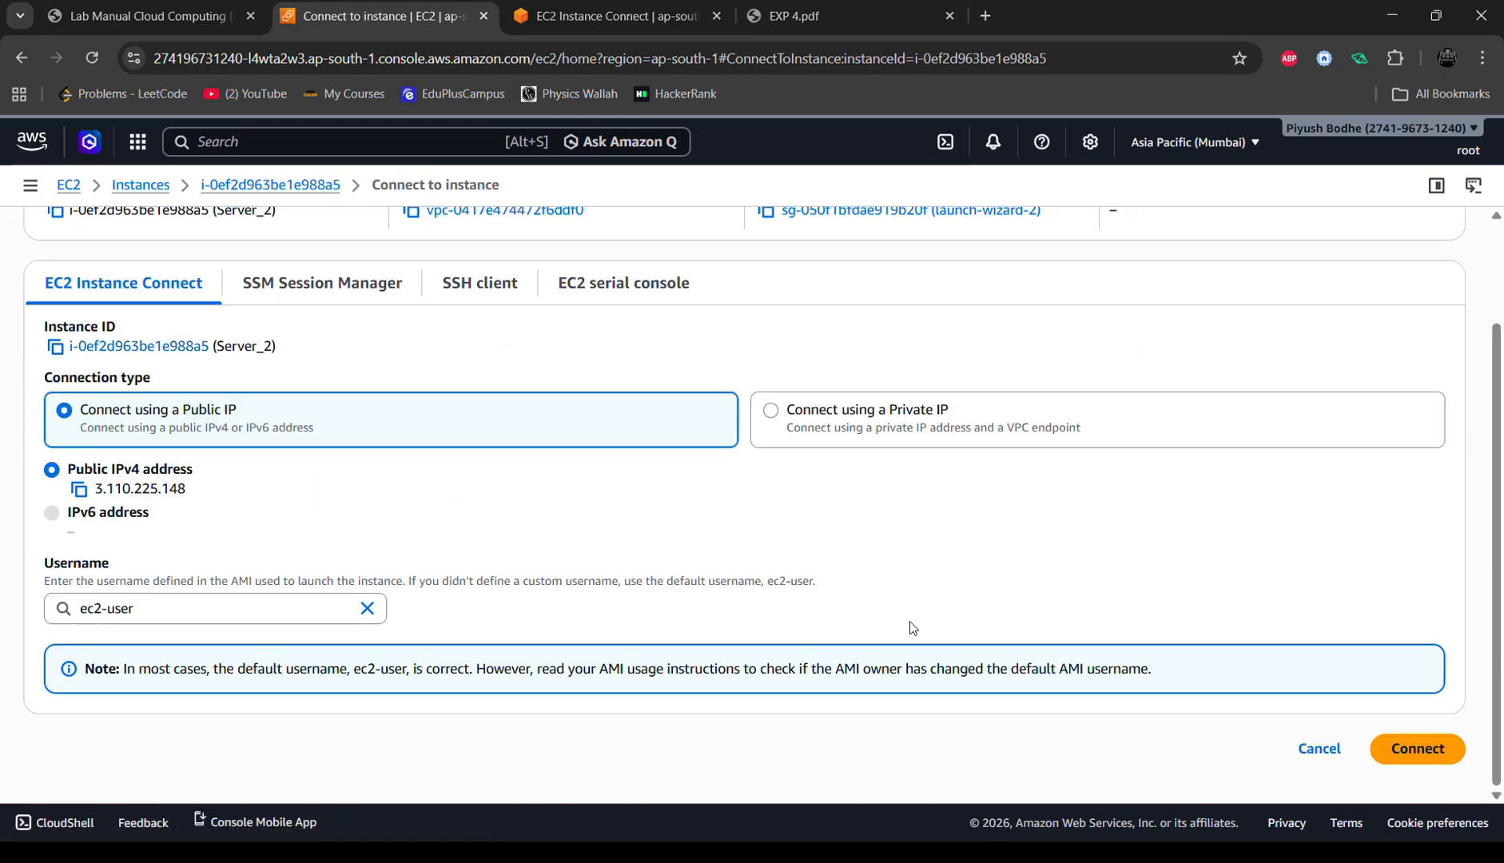
{"action": "left_click", "coordinate": [1417, 748]}
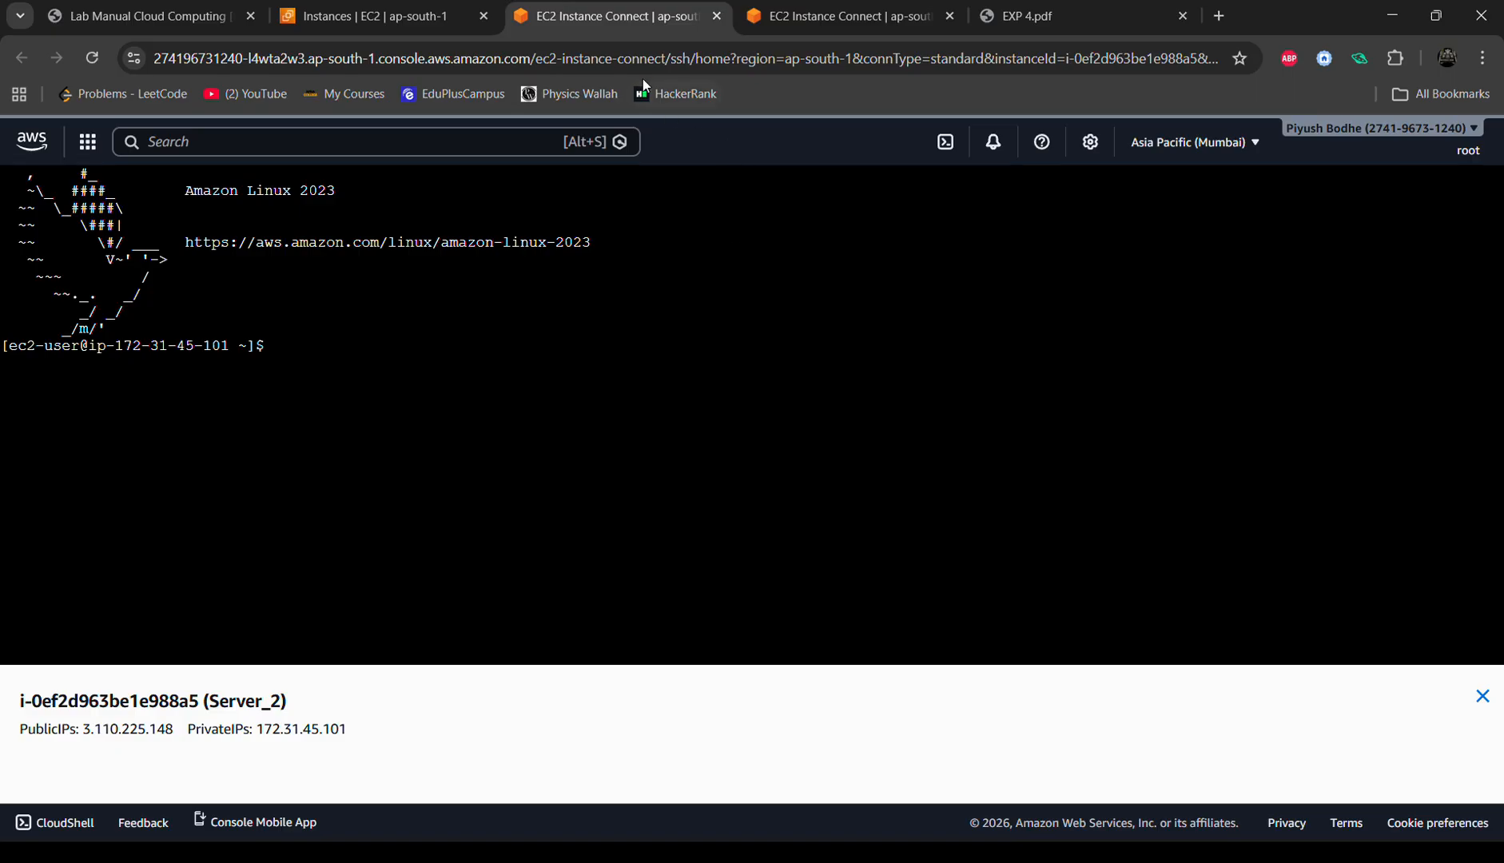
Step: Install Apache on Server_2 with sudo yum install httpd -y, and start and enable the httpd service using systemctl
{"action": "key", "text": "ctrl+v"}
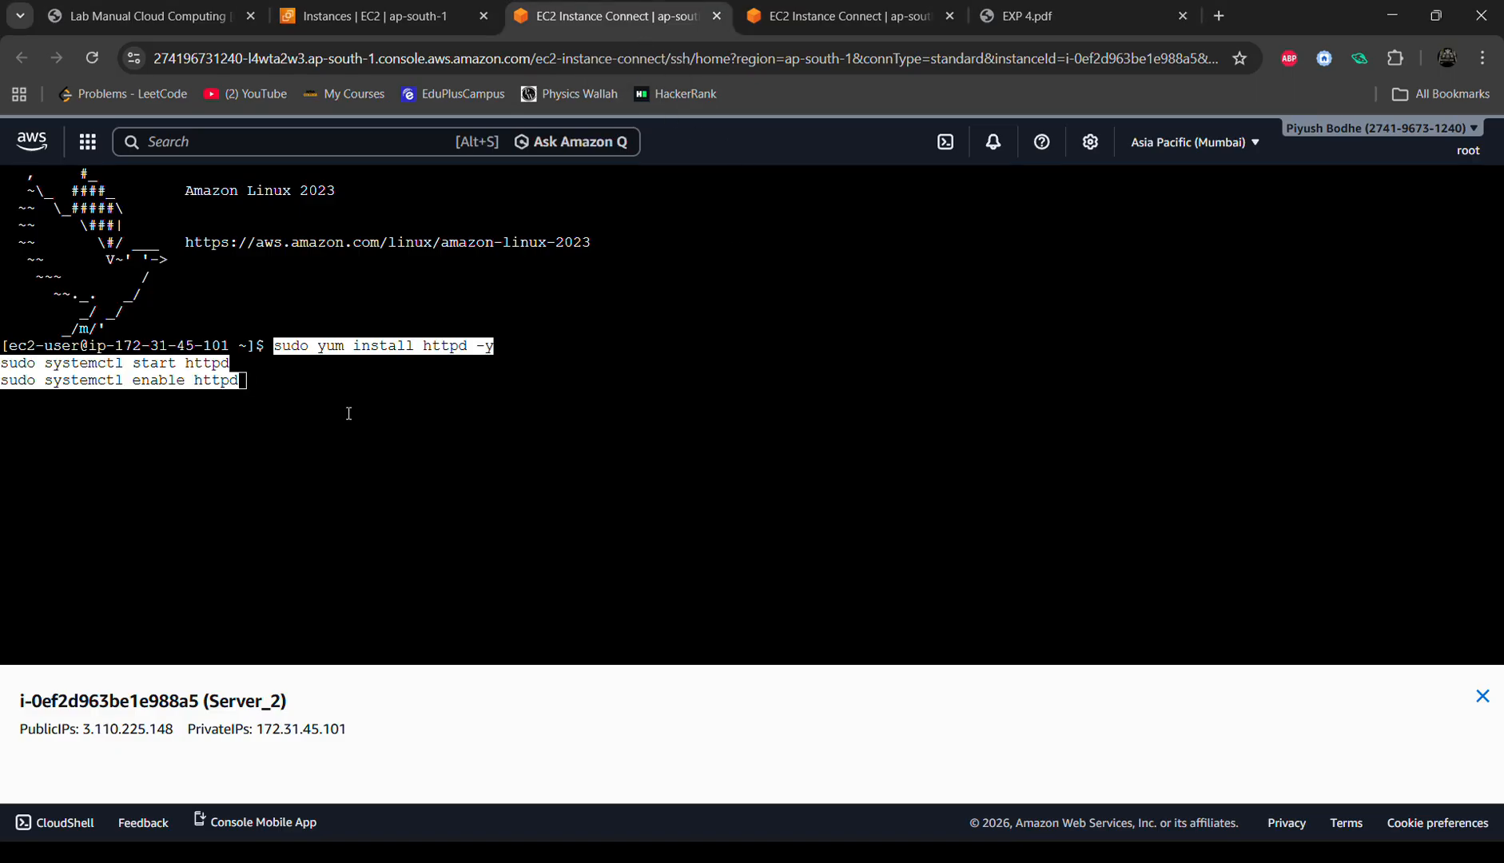
{"action": "key", "text": "Return"}
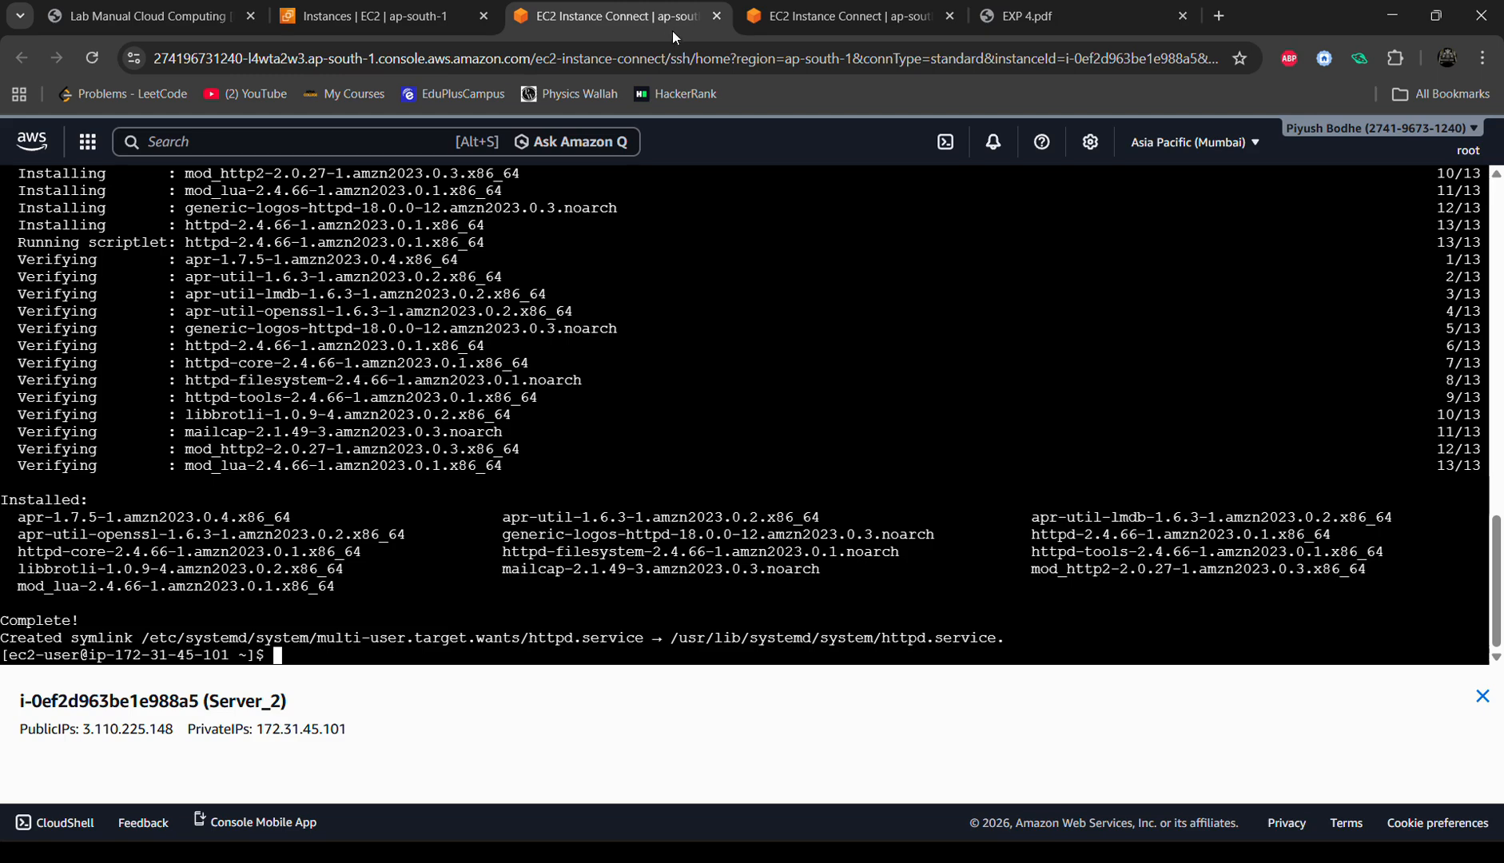
Step: Write "Hello from Server2" into /var/www/html/index.html on Server_2 using echo piped to sudo tee
{"action": "key", "text": "ctrl+v"}
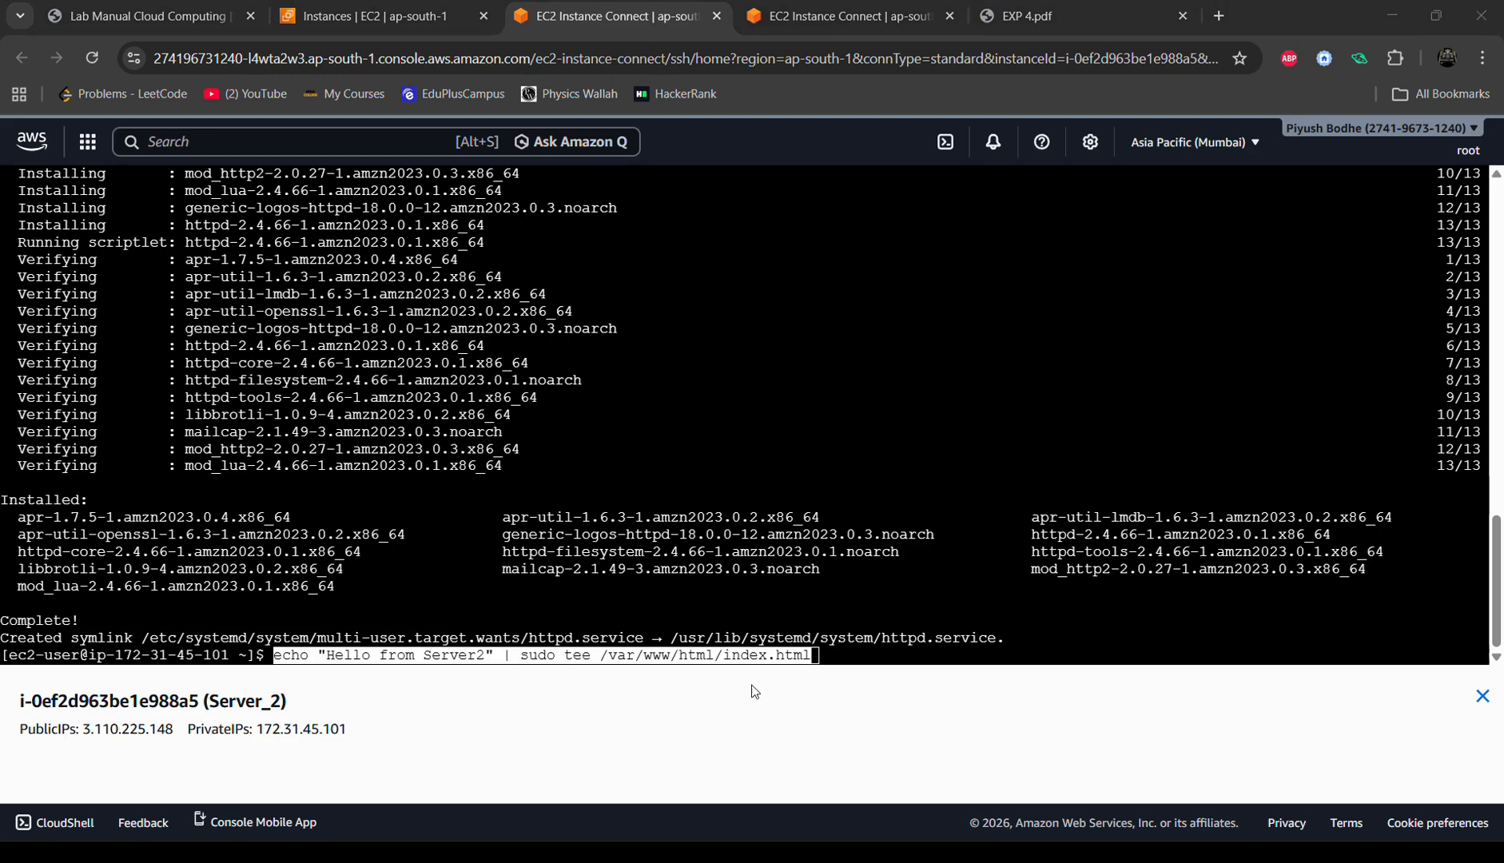
{"action": "left_click", "coordinate": [832, 647]}
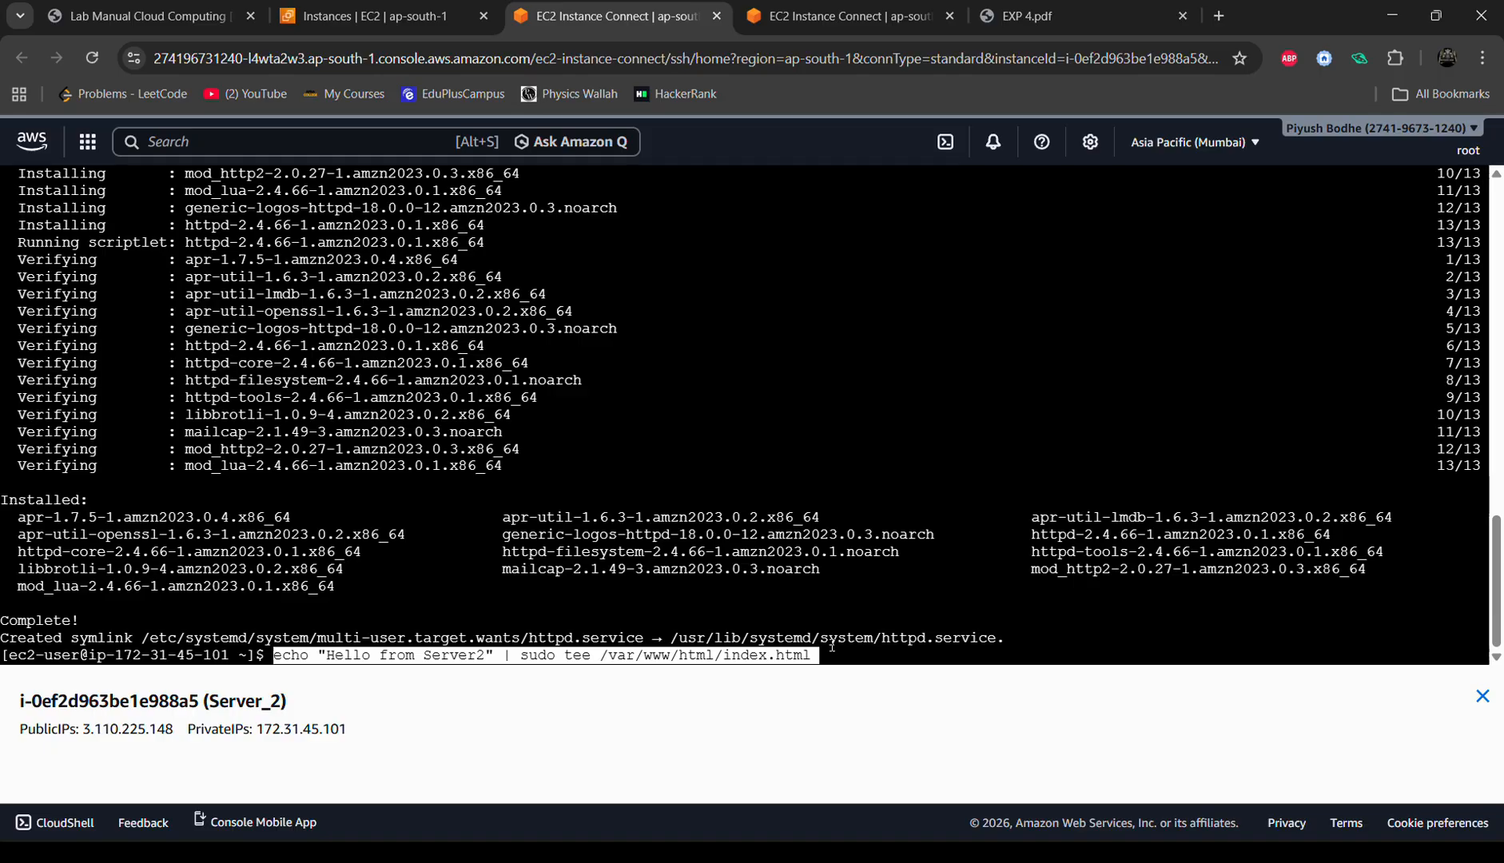
{"action": "key", "text": "Return"}
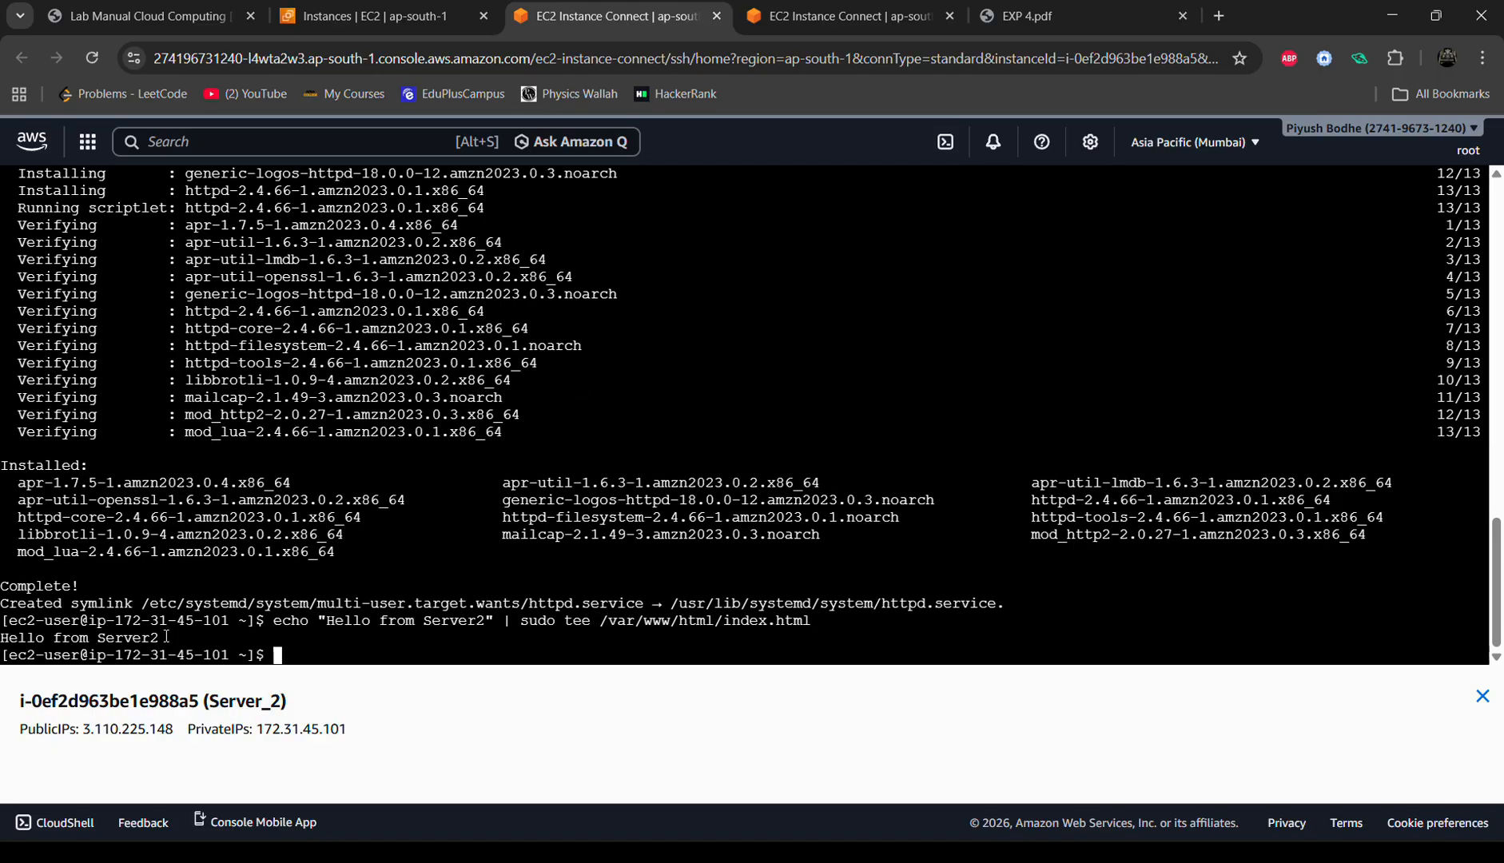
{"action": "left_click_drag", "start_coordinate": [167, 639], "coordinate": [4, 617]}
{"action": "left_click", "coordinate": [382, 17]}
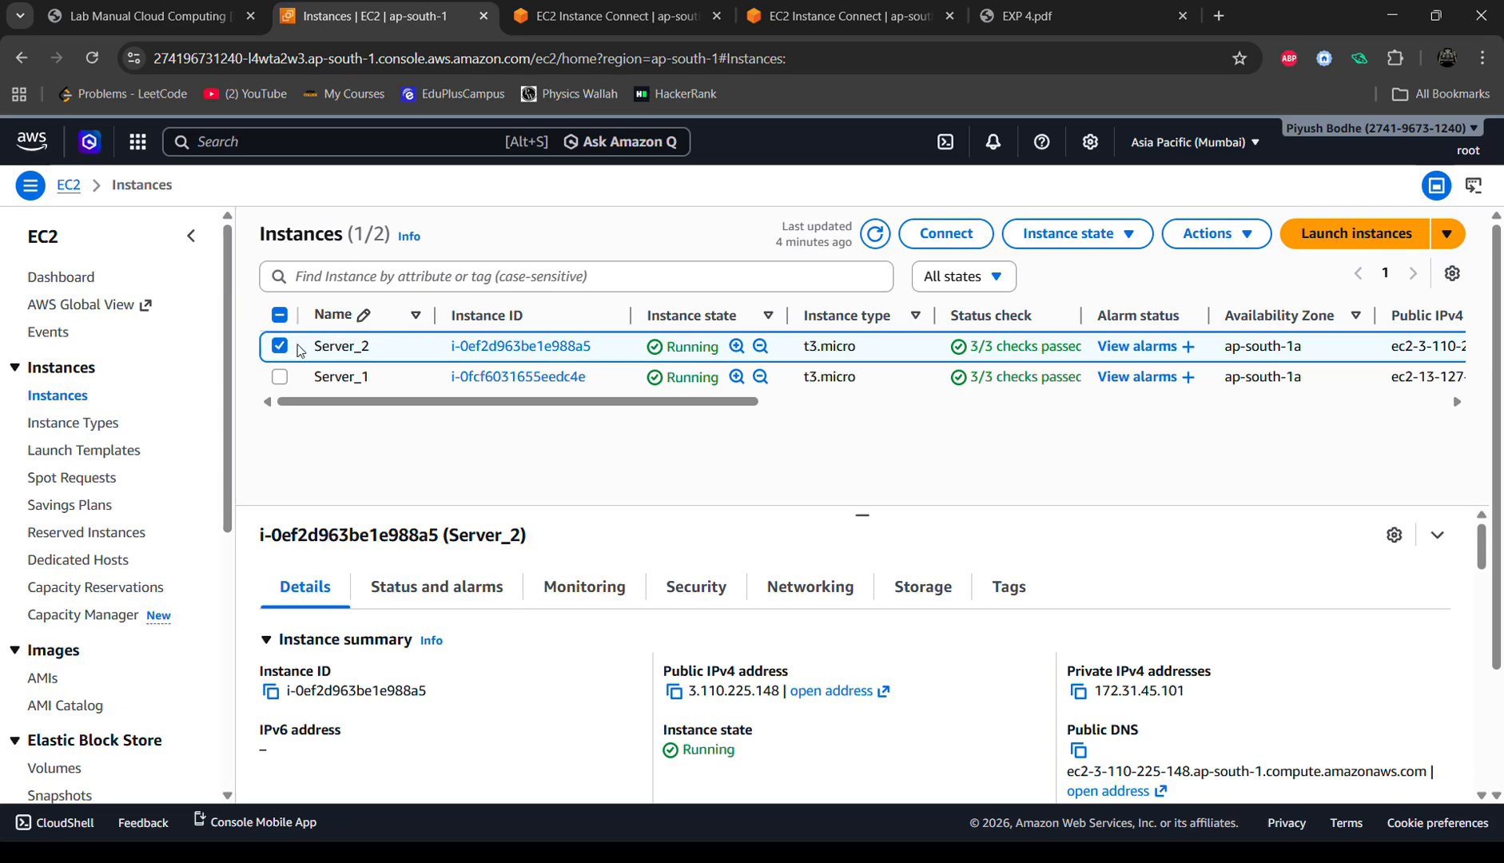
{"action": "left_click", "coordinate": [674, 692]}
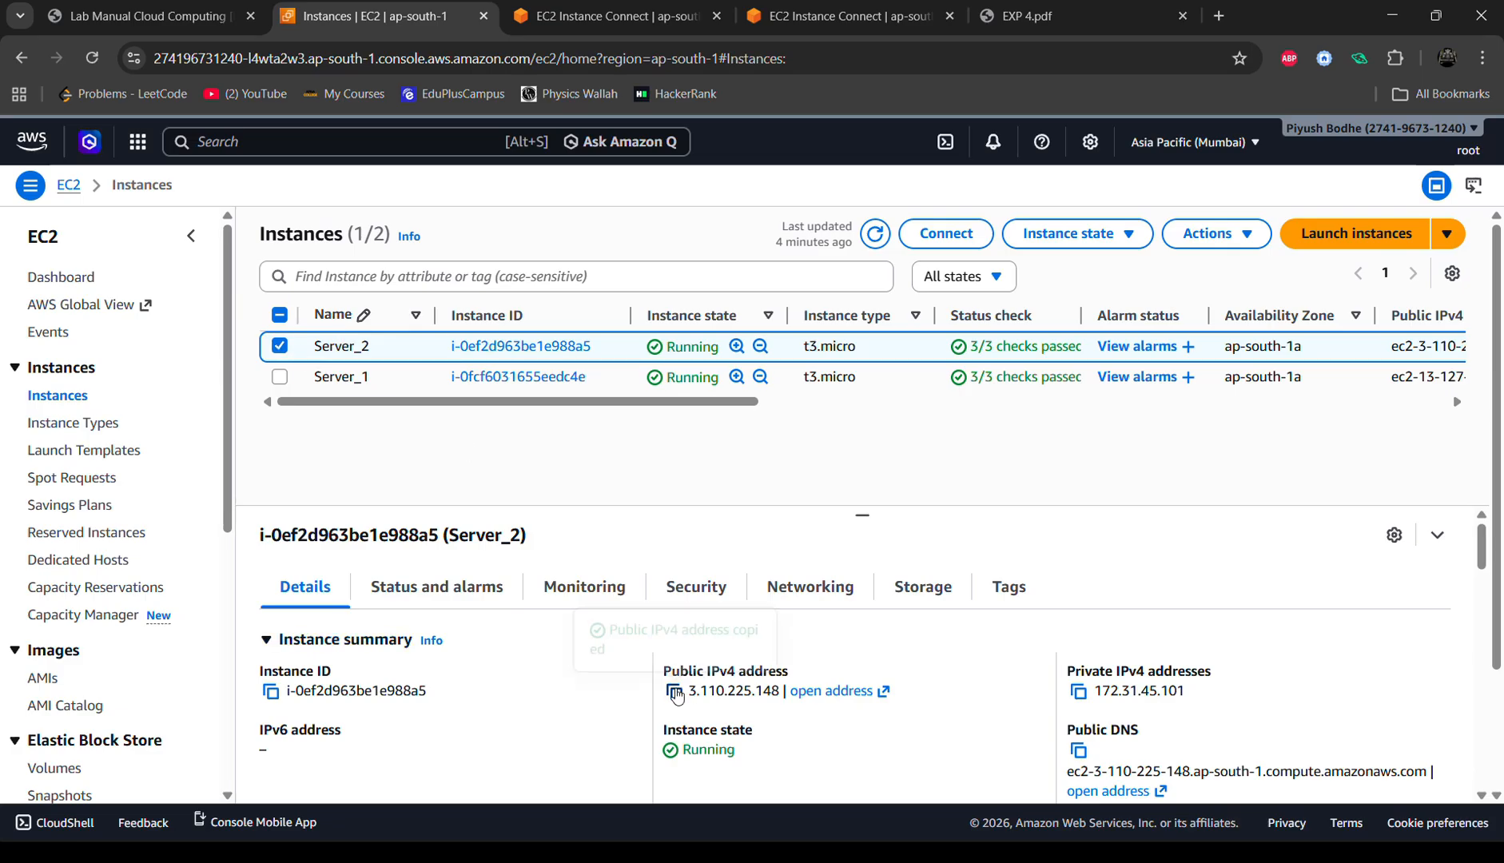
{"action": "left_click", "coordinate": [1219, 16]}
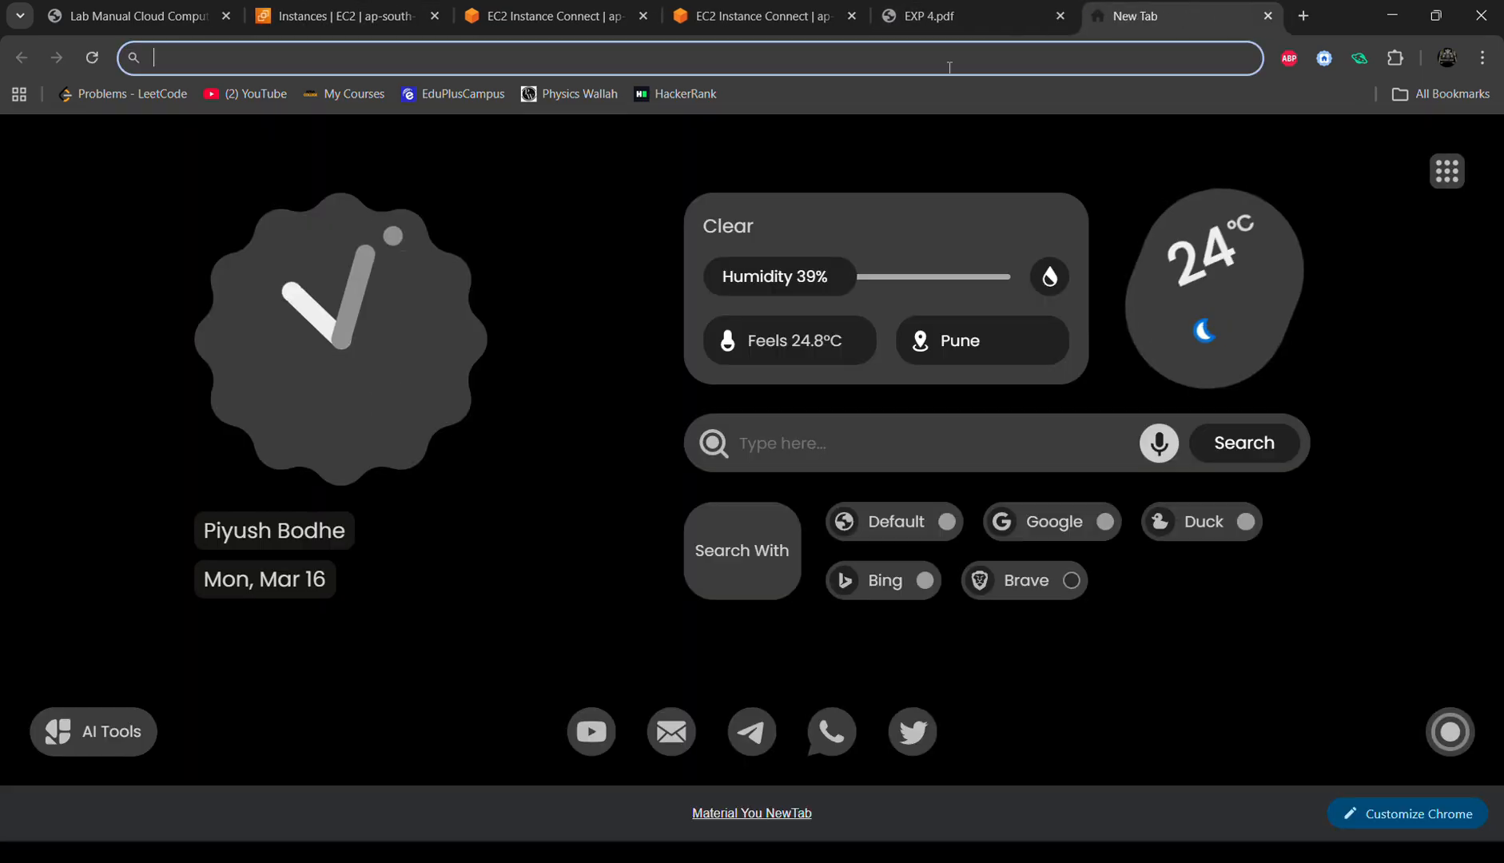
{"action": "type", "text": "http:/"}
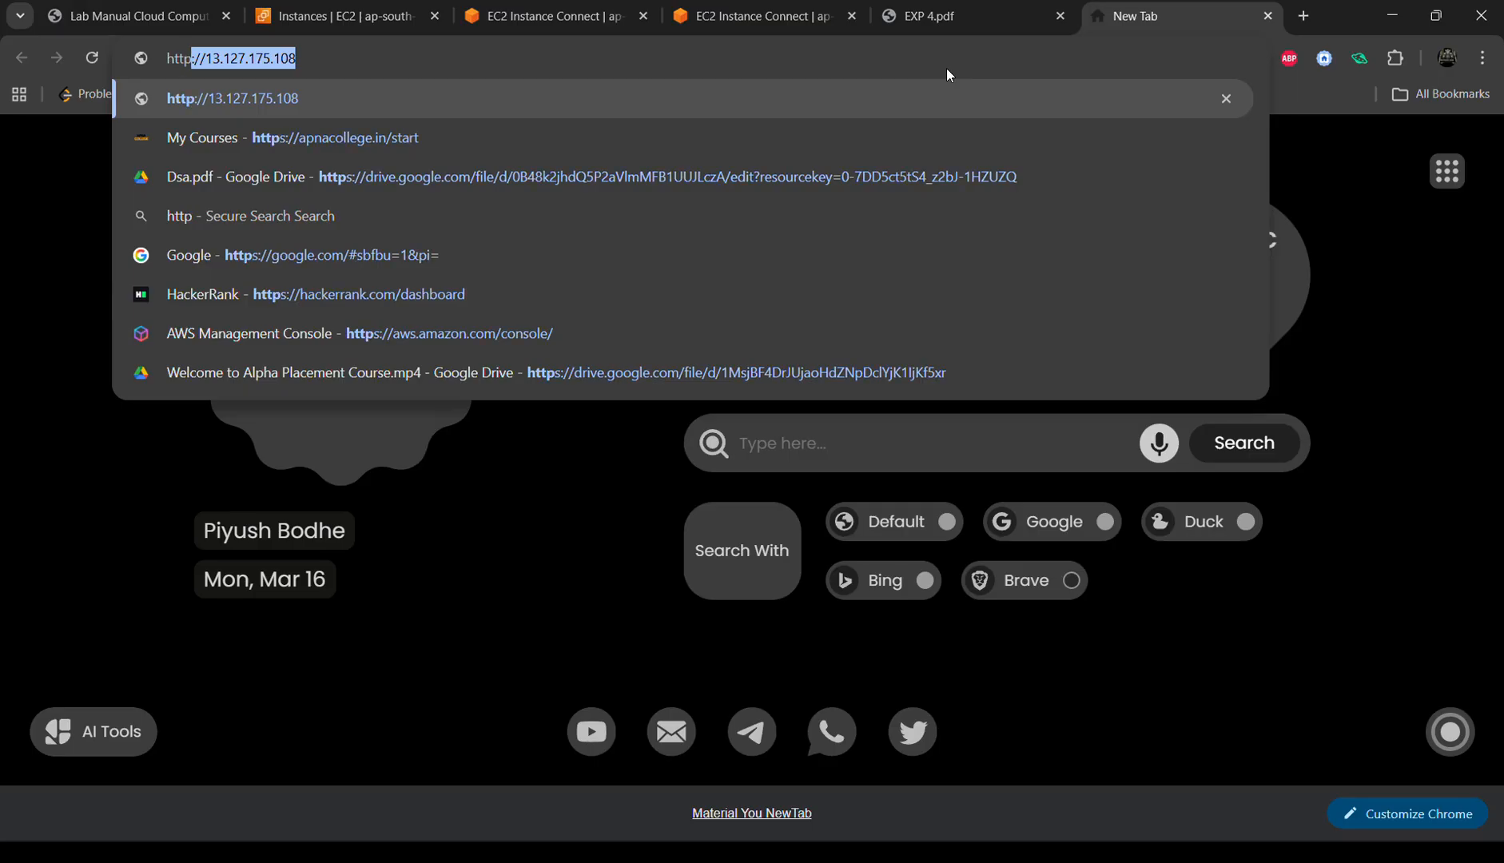
{"action": "type", "text": "/"}
{"action": "key", "text": "ctrl+v"}
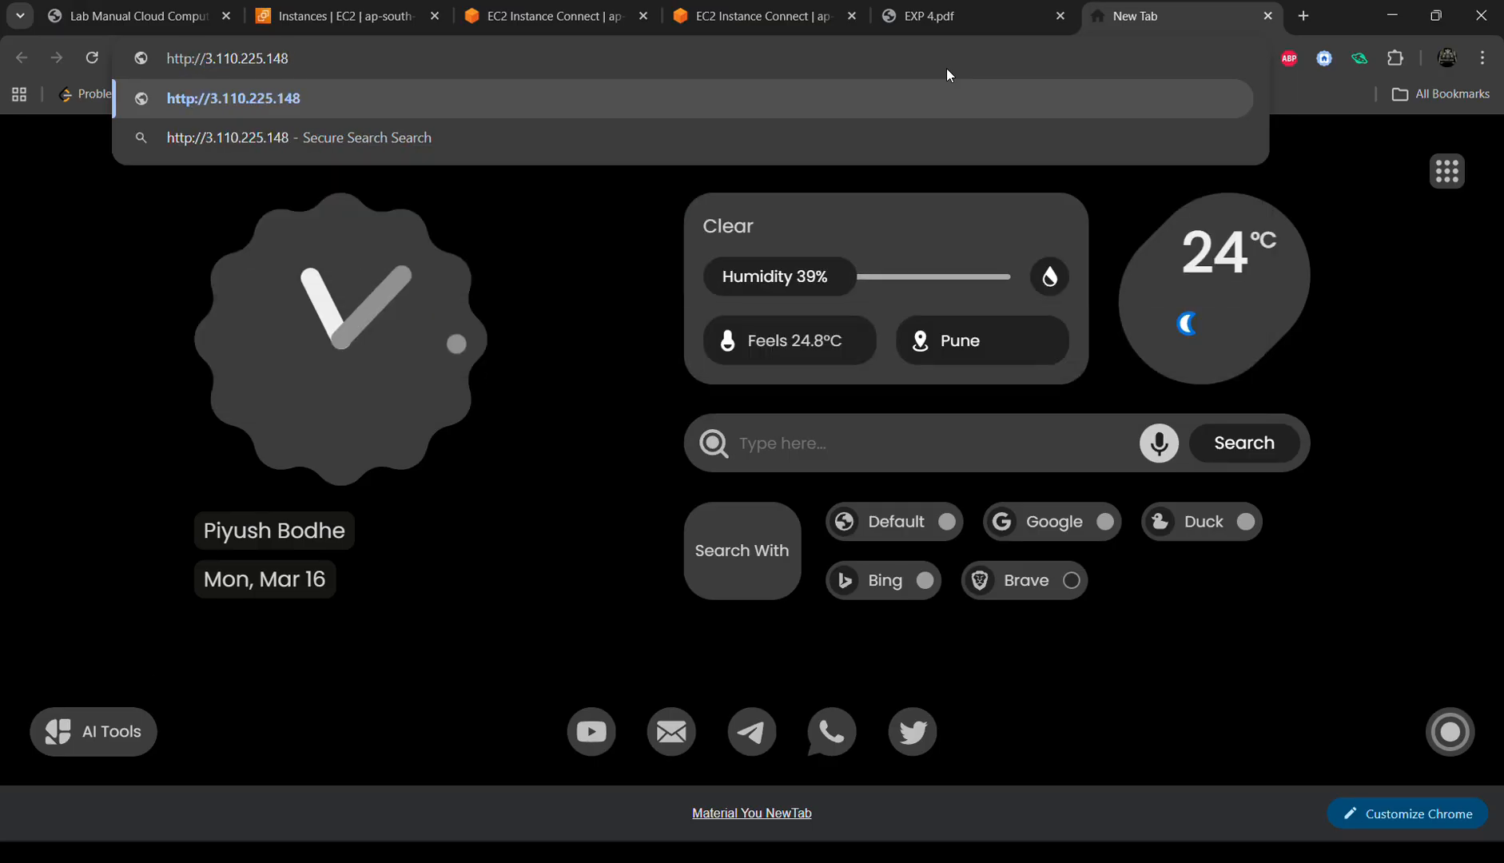
{"action": "key", "text": "shift+Left"}
{"action": "key", "text": "shift+Left"}
{"action": "key", "text": "shift+Left"}
{"action": "key", "text": "shift+Left"}
{"action": "key", "text": "shift+Left"}
{"action": "key", "text": "shift+Left"}
{"action": "key", "text": "shift+Left"}
{"action": "key", "text": "shift+Left"}
{"action": "key", "text": "shift+Left"}
{"action": "key", "text": "shift+Left"}
{"action": "key", "text": "shift+Left"}
{"action": "key", "text": "shift+Left"}
{"action": "key", "text": "shift+Left"}
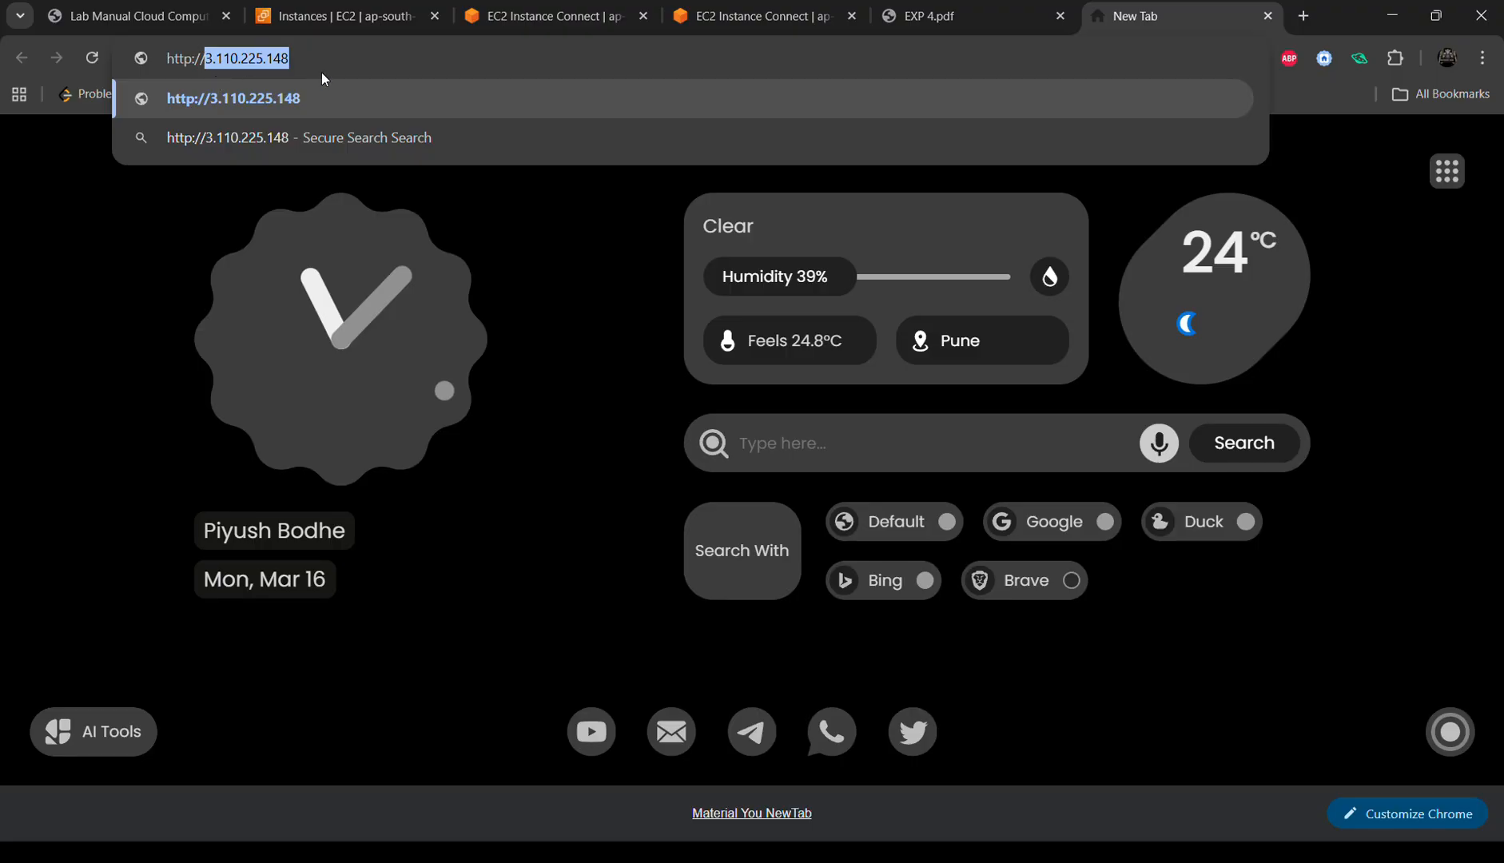
{"action": "key", "text": "Right"}
{"action": "key", "text": "Return"}
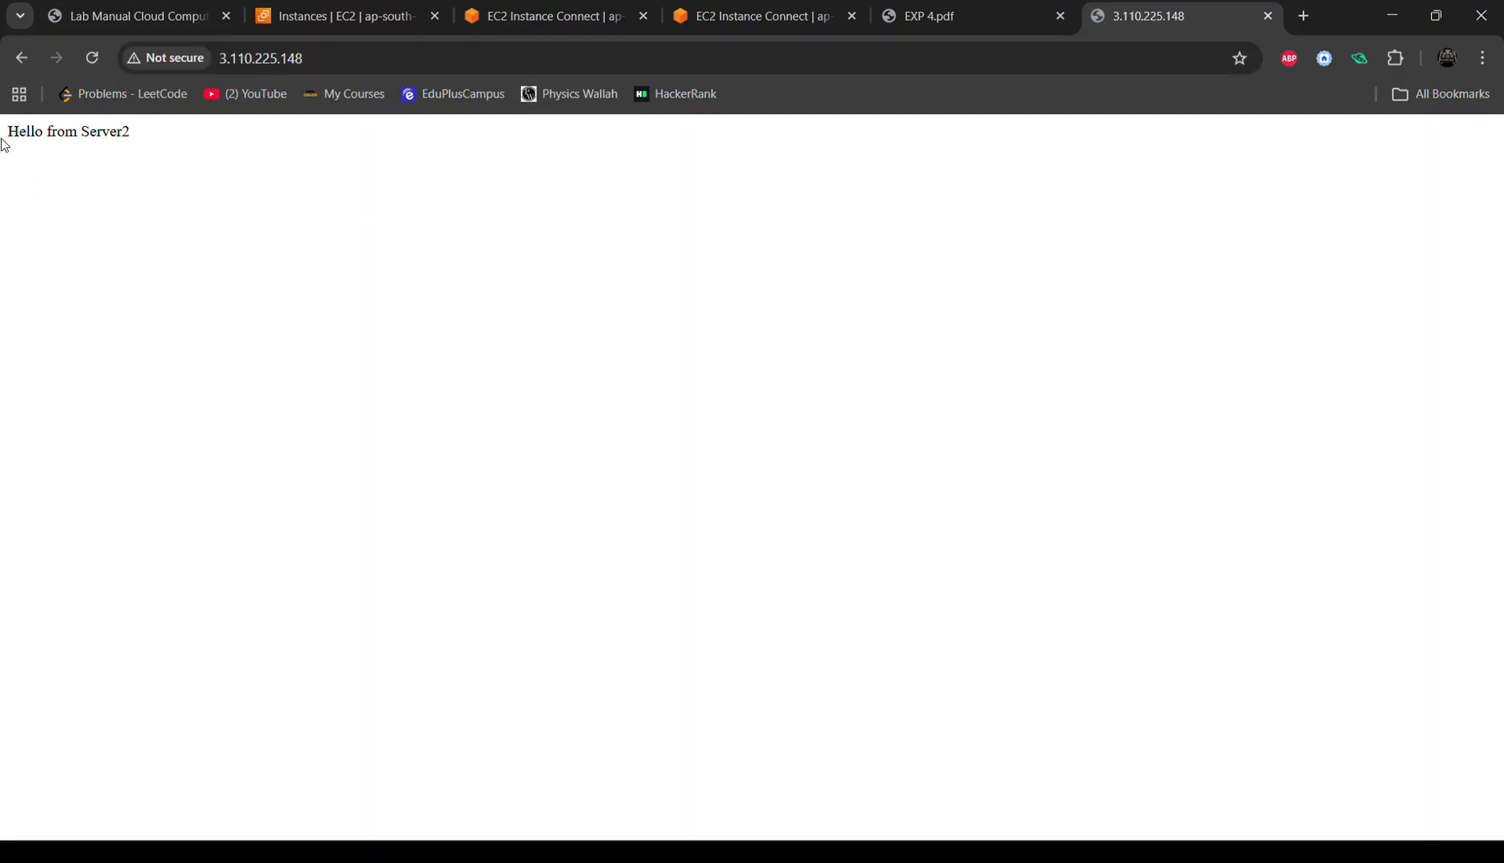
{"action": "left_click_drag", "start_coordinate": [8, 131], "coordinate": [111, 132]}
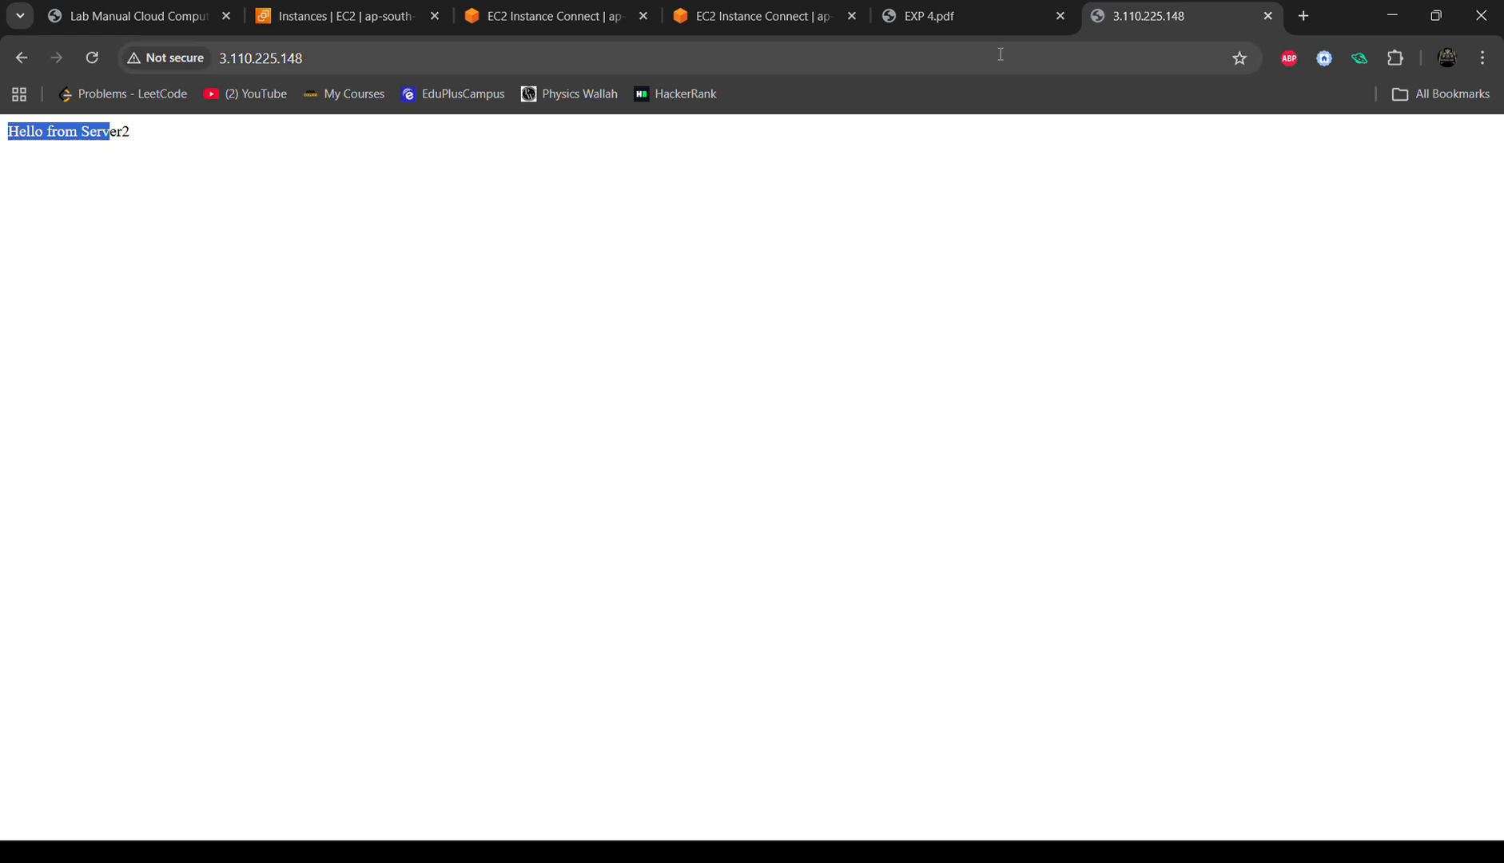
{"action": "left_click", "coordinate": [1267, 16]}
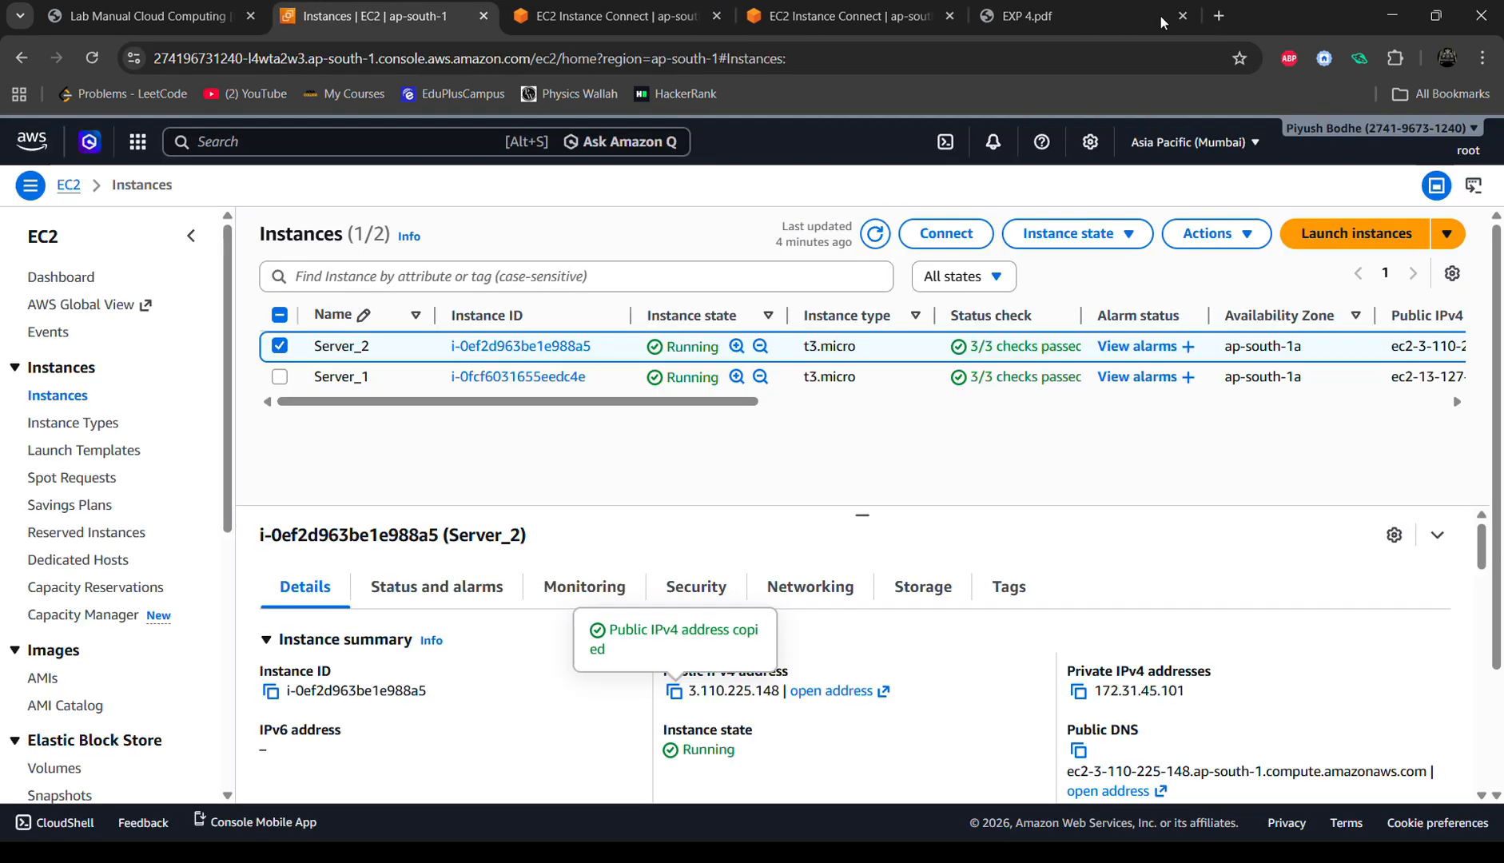
Step: Review the lab manual's Part A steps and the Part B instructions on creating a target group, and return to the EC2 console
{"action": "left_click", "coordinate": [147, 16]}
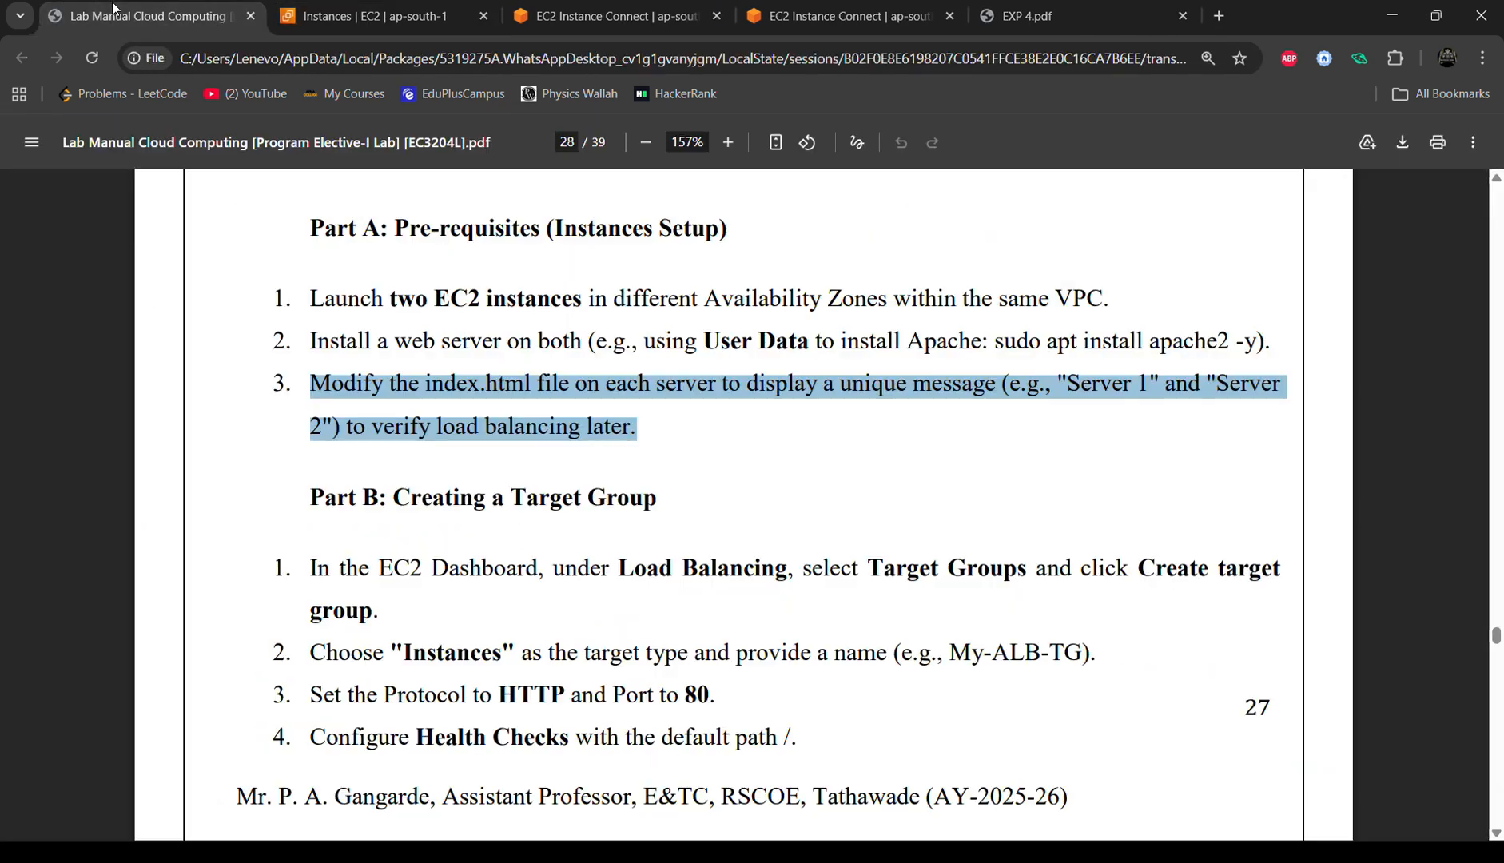
{"action": "scroll", "coordinate": [321, 423], "scroll_direction": "down", "scroll_amount": 1}
{"action": "left_click", "coordinate": [304, 380]}
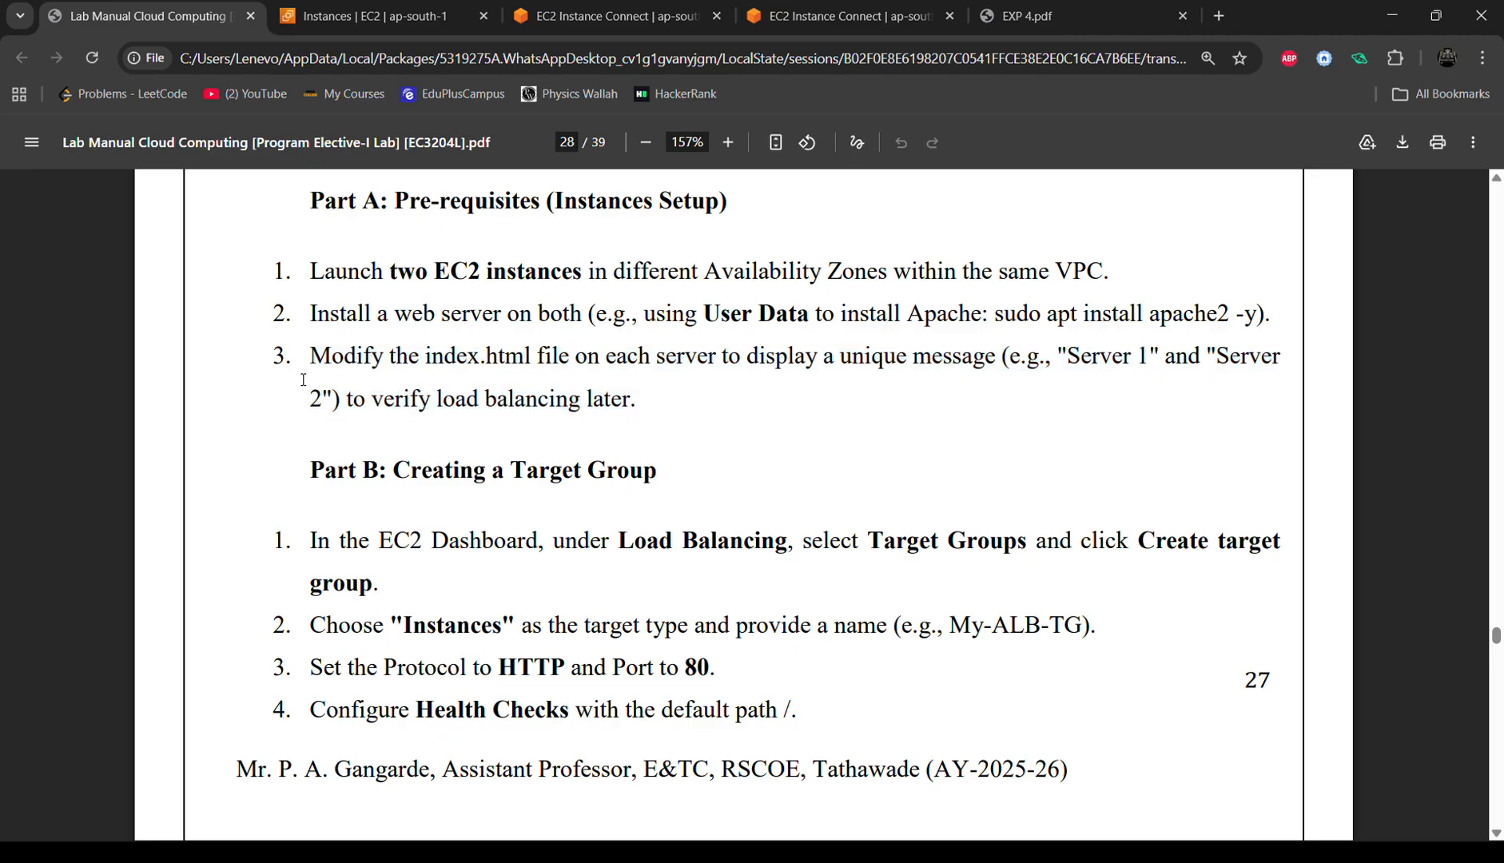
{"action": "left_click_drag", "start_coordinate": [304, 207], "coordinate": [577, 417]}
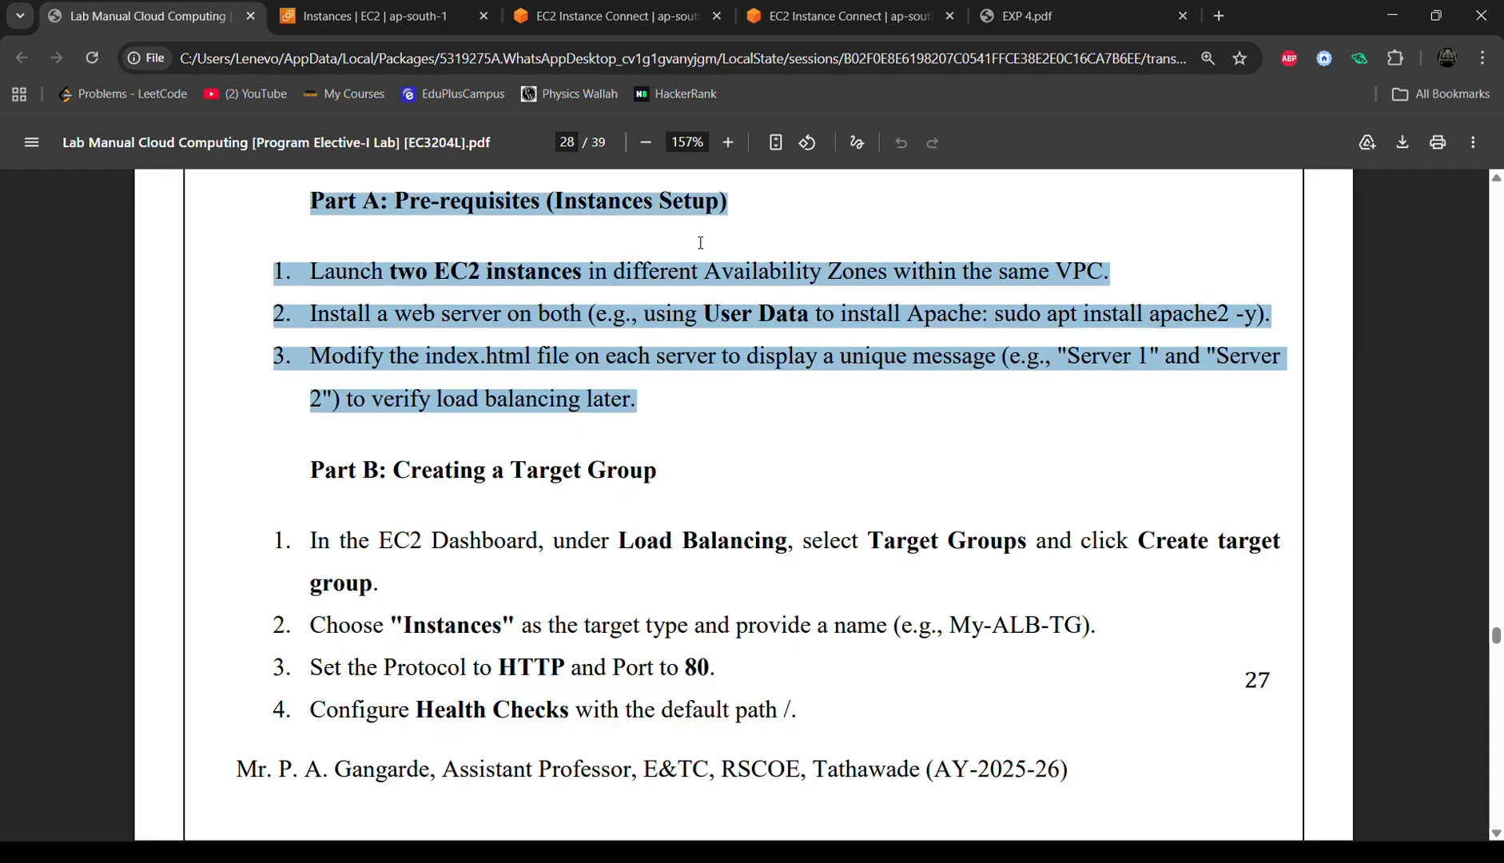
{"action": "left_click", "coordinate": [675, 445]}
{"action": "scroll", "coordinate": [676, 445], "scroll_direction": "down", "scroll_amount": 2}
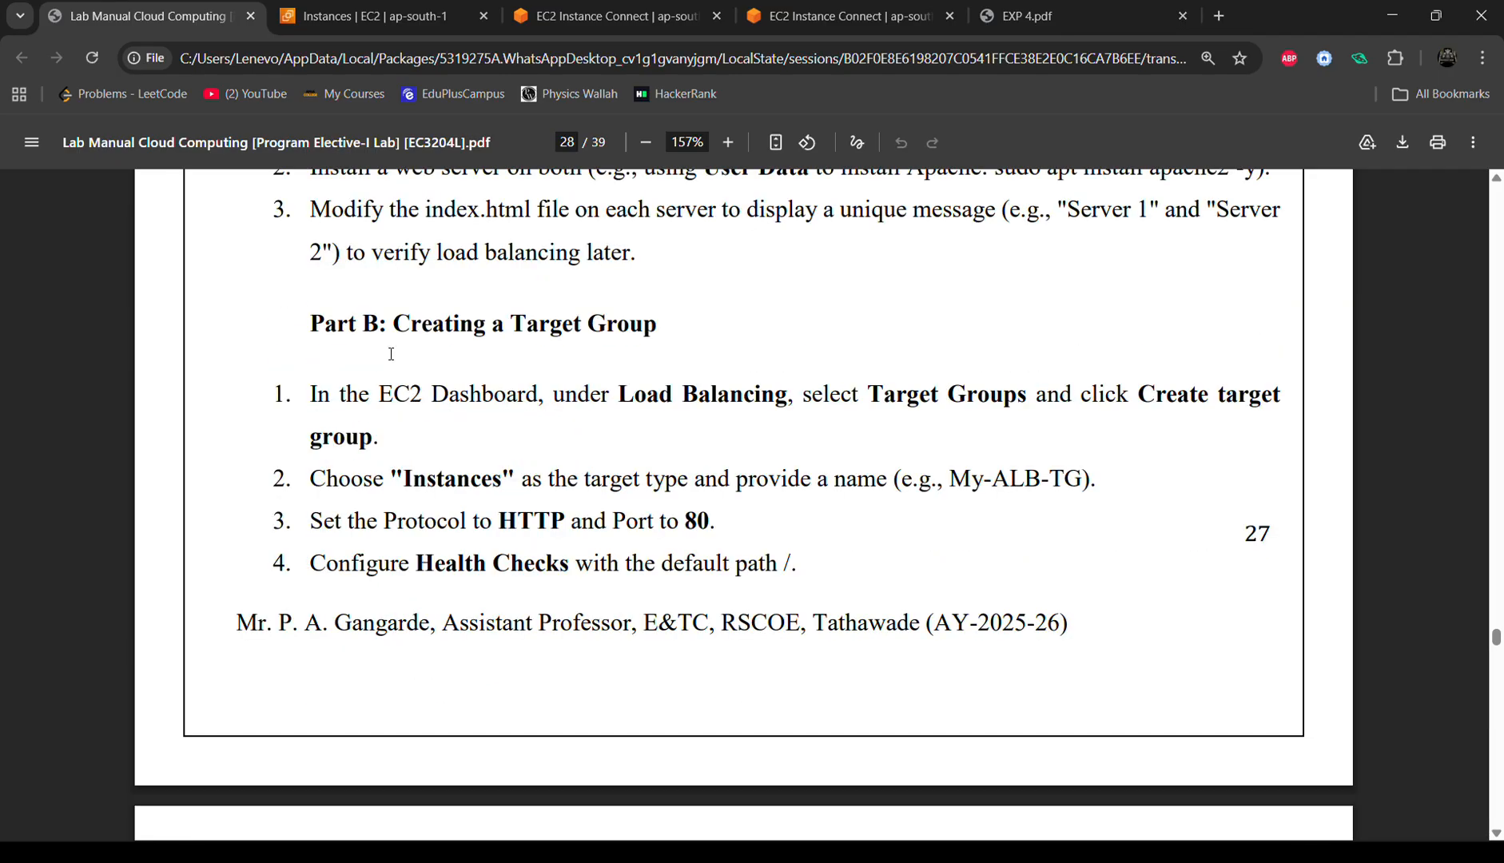
{"action": "left_click_drag", "start_coordinate": [325, 326], "coordinate": [750, 482]}
{"action": "left_click", "coordinate": [821, 567]}
{"action": "left_click", "coordinate": [374, 16]}
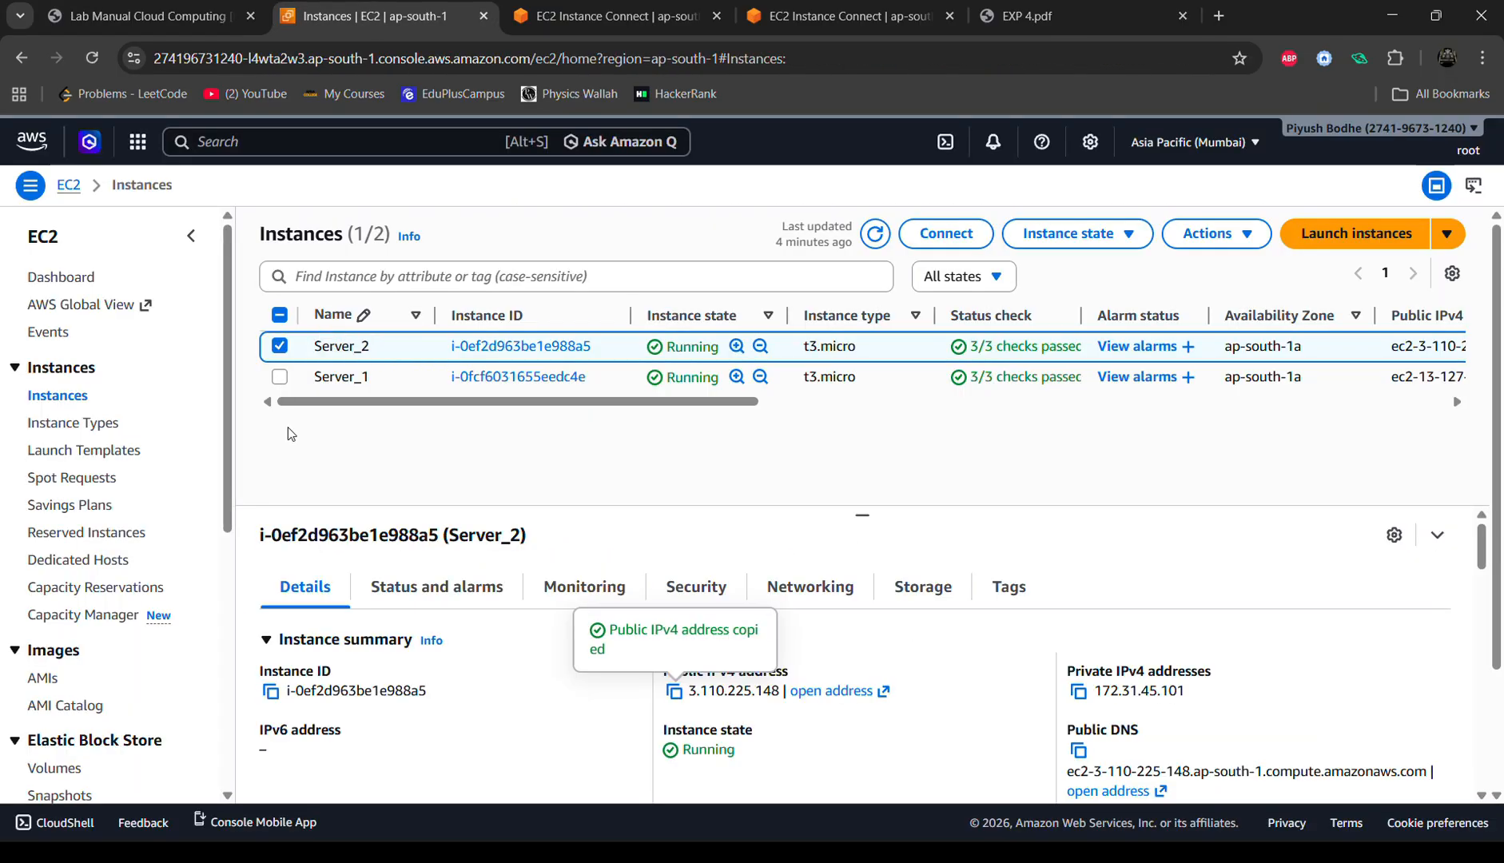
Step: Deselect Server_2 in the instance list and start creating a new target group under Load Balancing
{"action": "scroll", "coordinate": [112, 632], "scroll_direction": "down", "scroll_amount": 5}
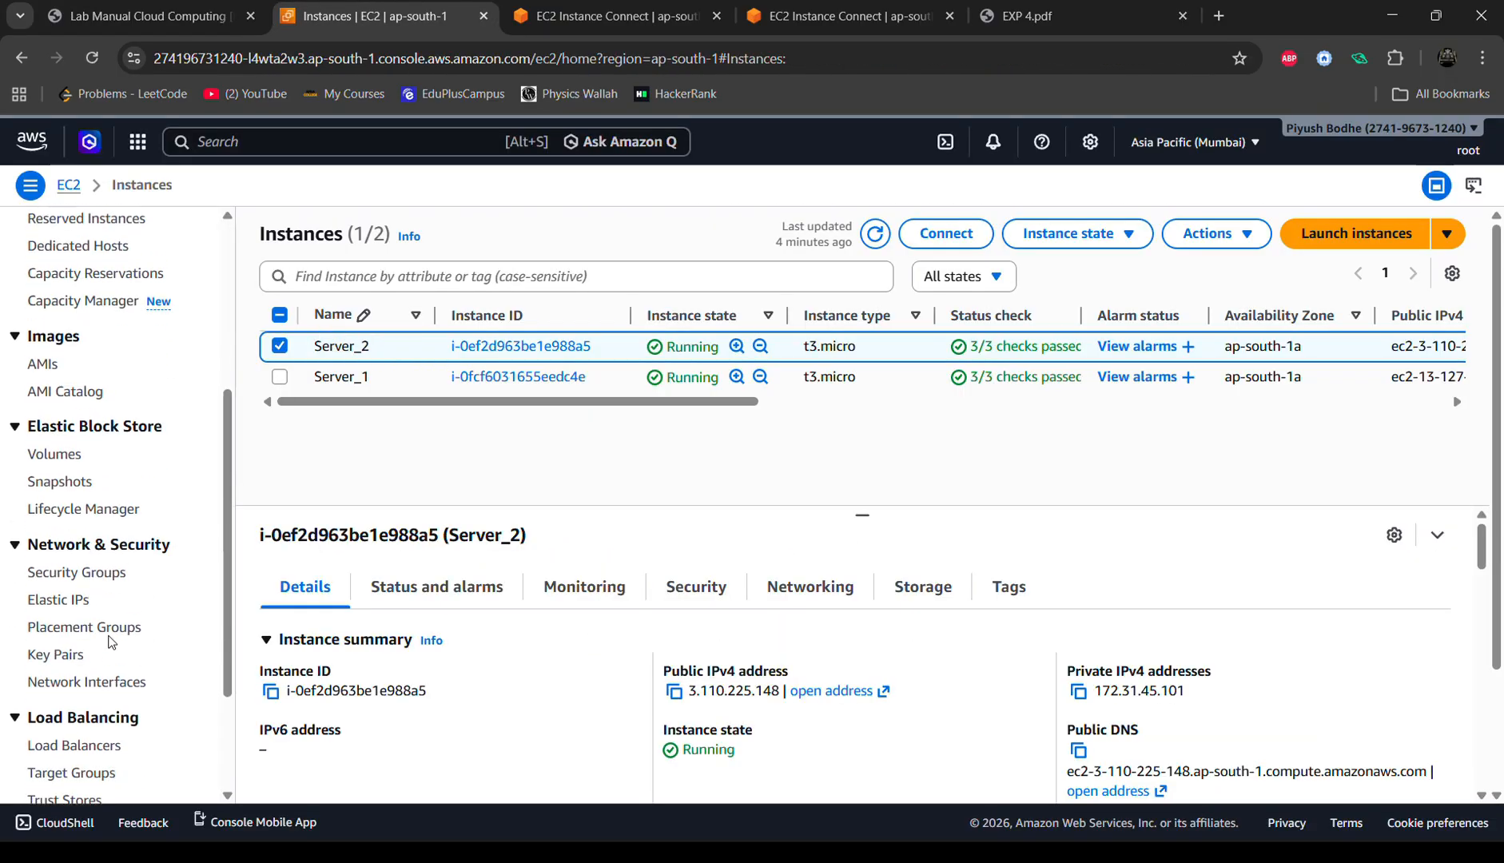
{"action": "left_click", "coordinate": [279, 346]}
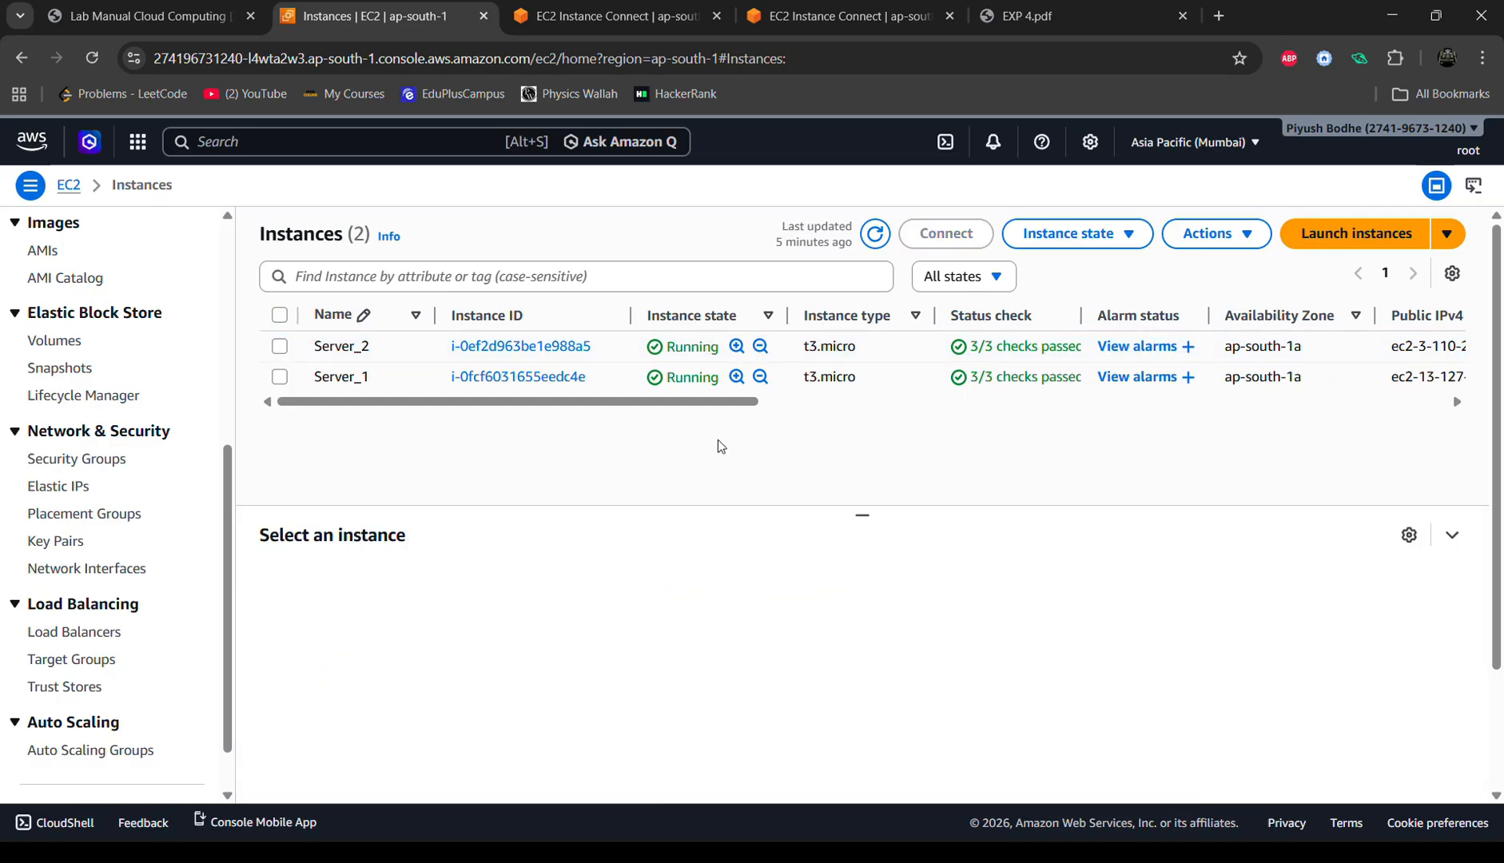
{"action": "scroll", "coordinate": [37, 529], "scroll_direction": "down", "scroll_amount": 1}
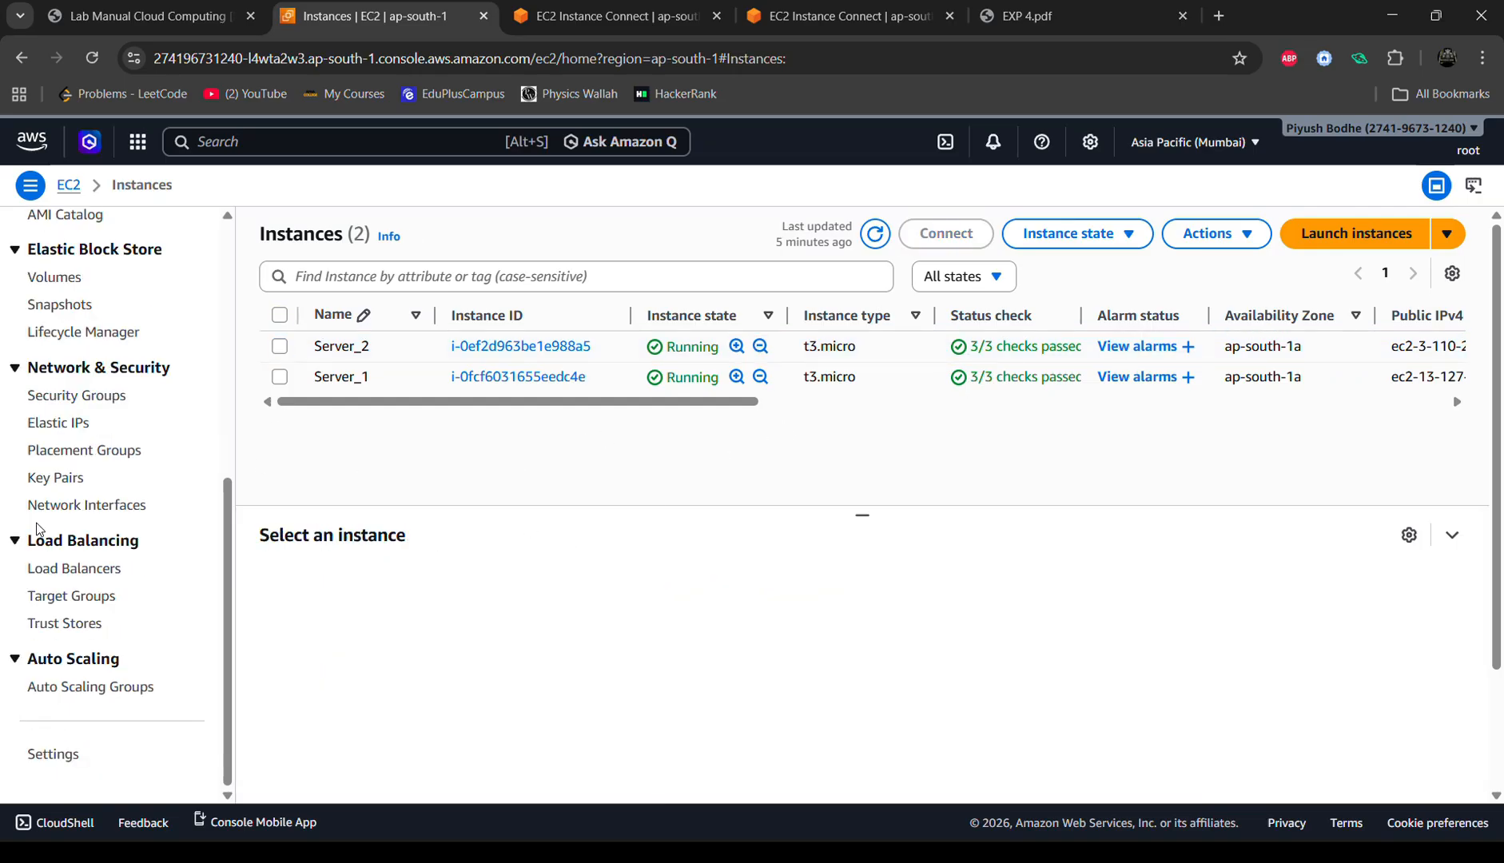
{"action": "left_click", "coordinate": [70, 596]}
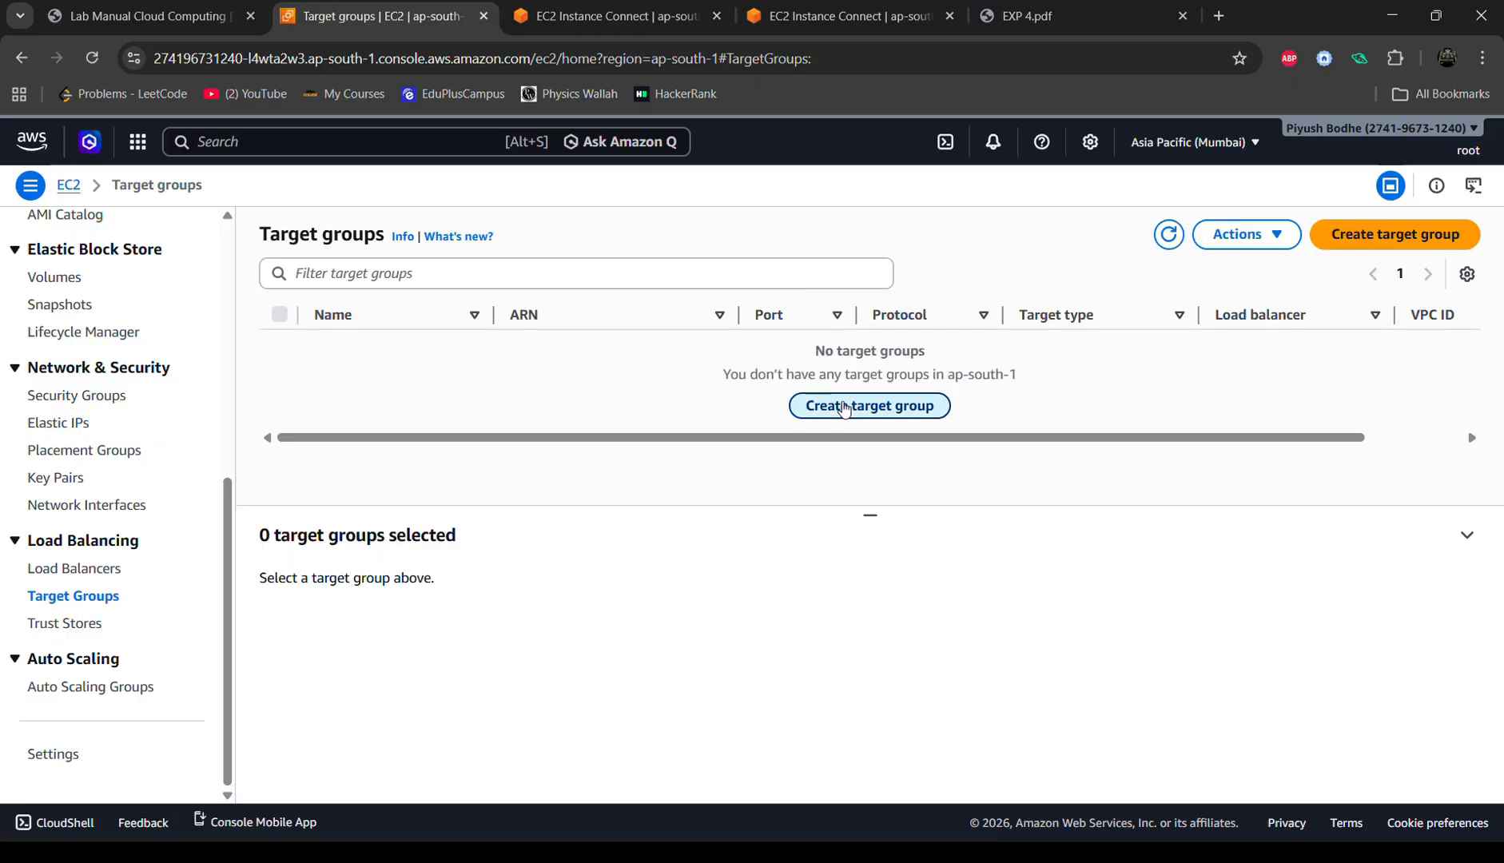
{"action": "left_click", "coordinate": [844, 408]}
Step: Name the target group Servers, keep the Instances target type with HTTP on port 80, and proceed to registering targets
{"action": "scroll", "coordinate": [625, 489], "scroll_direction": "down", "scroll_amount": 1}
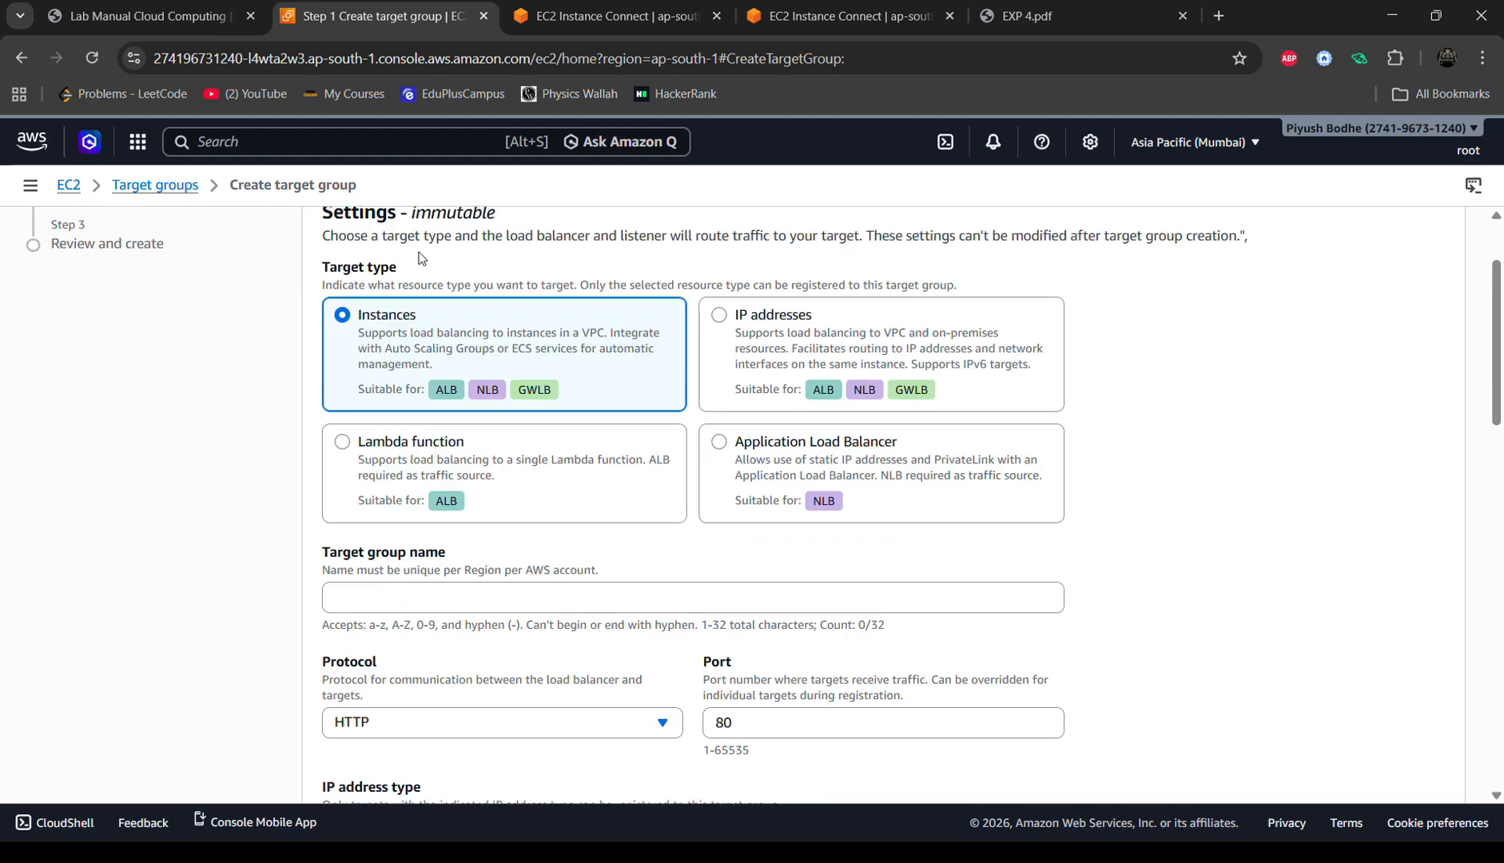
{"action": "scroll", "coordinate": [345, 330], "scroll_direction": "down", "scroll_amount": 1}
{"action": "scroll", "coordinate": [345, 330], "scroll_direction": "down", "scroll_amount": 2}
{"action": "left_click", "coordinate": [398, 322]}
{"action": "type", "text": "servers"}
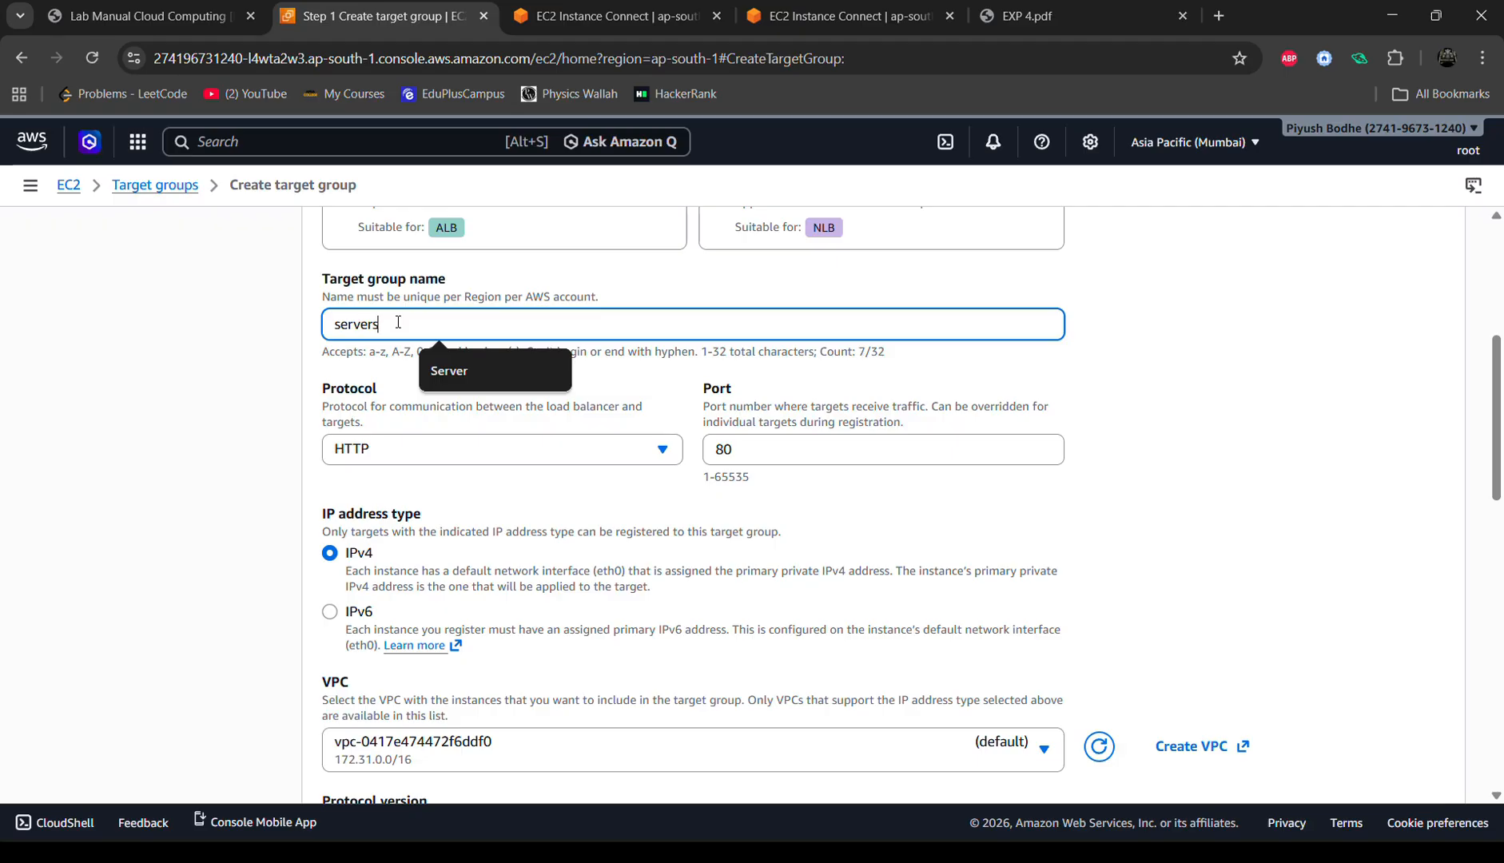
{"action": "key", "text": "BackSpace"}
{"action": "type", "text": "S"}
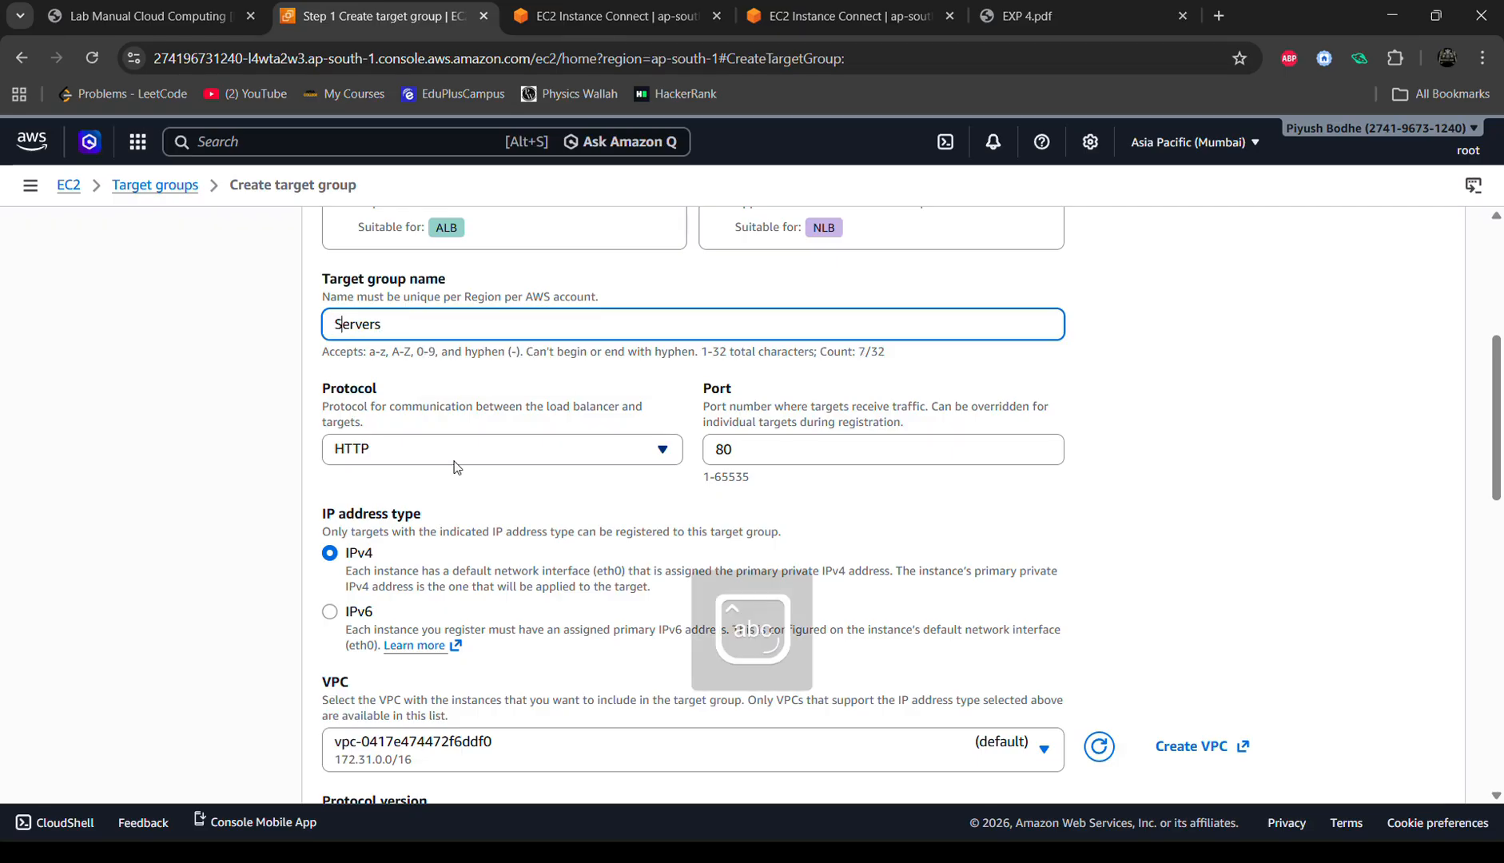
{"action": "scroll", "coordinate": [454, 466], "scroll_direction": "down", "scroll_amount": 2}
{"action": "scroll", "coordinate": [436, 326], "scroll_direction": "up", "scroll_amount": 1}
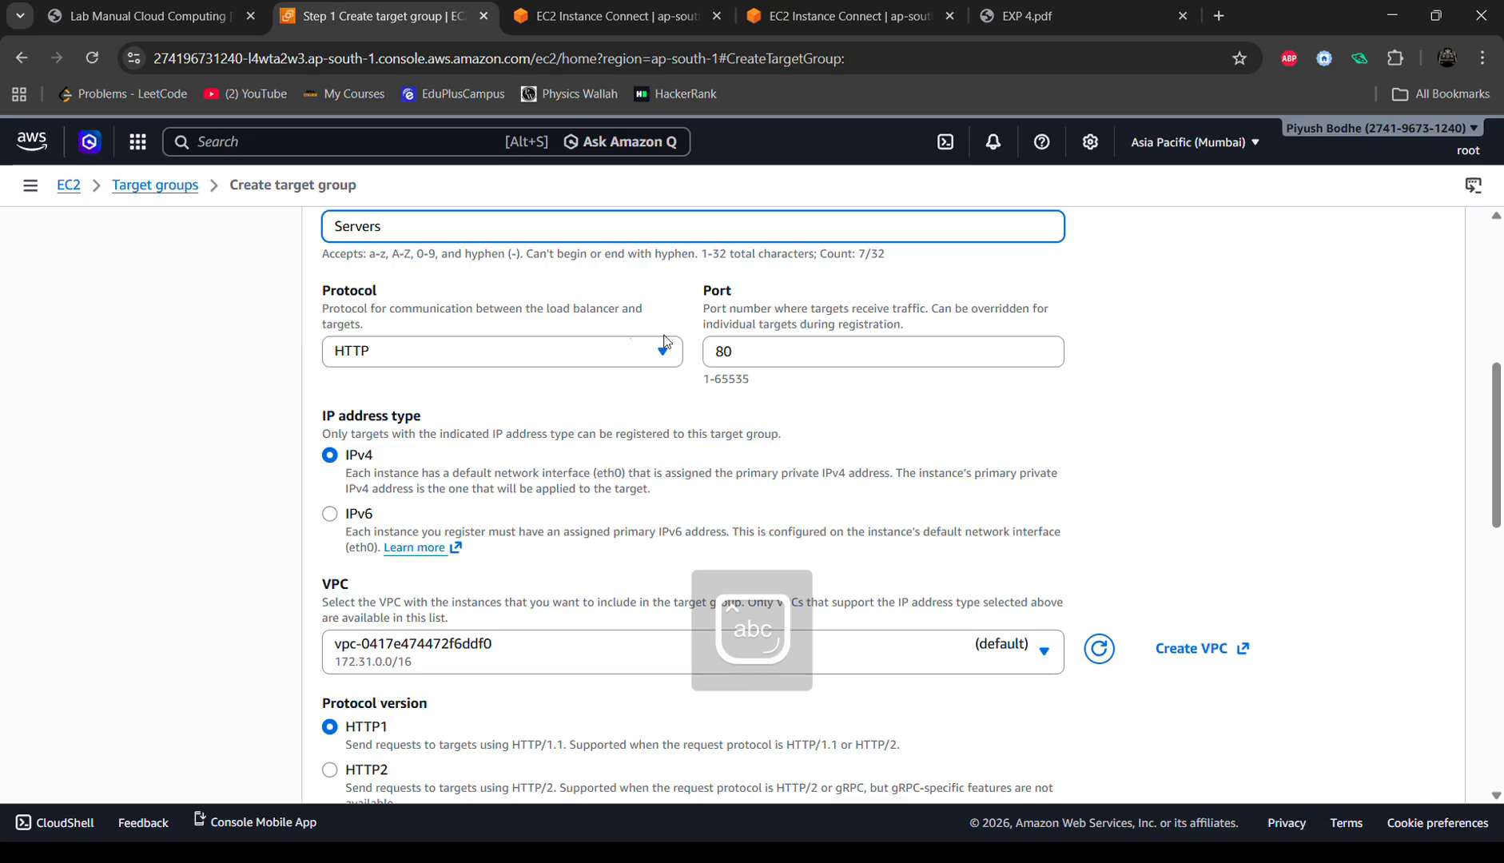
{"action": "scroll", "coordinate": [577, 520], "scroll_direction": "down", "scroll_amount": 4}
{"action": "scroll", "coordinate": [414, 489], "scroll_direction": "down", "scroll_amount": 6}
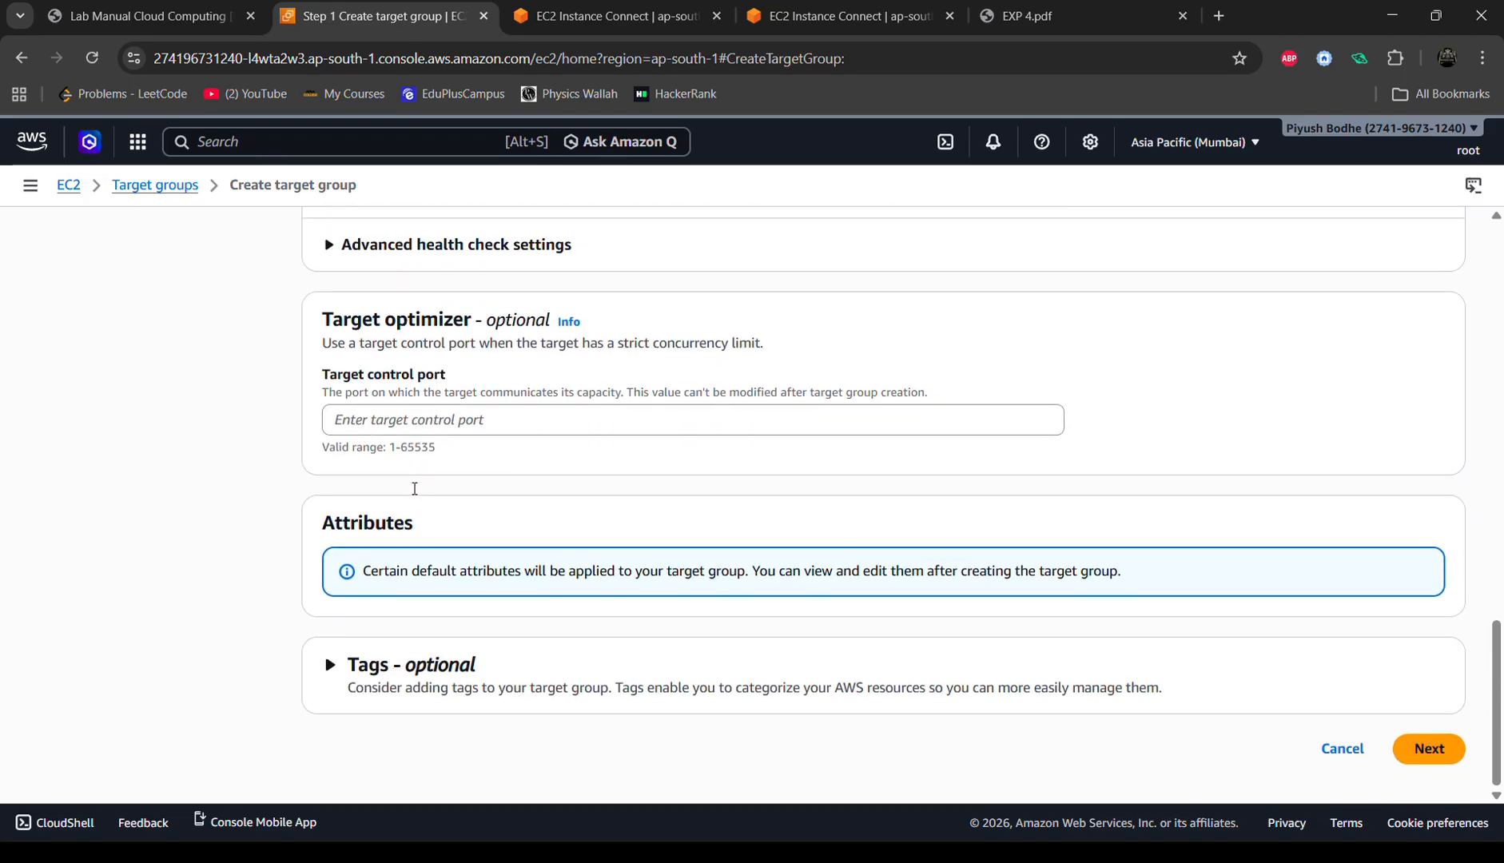
{"action": "left_click", "coordinate": [1430, 747]}
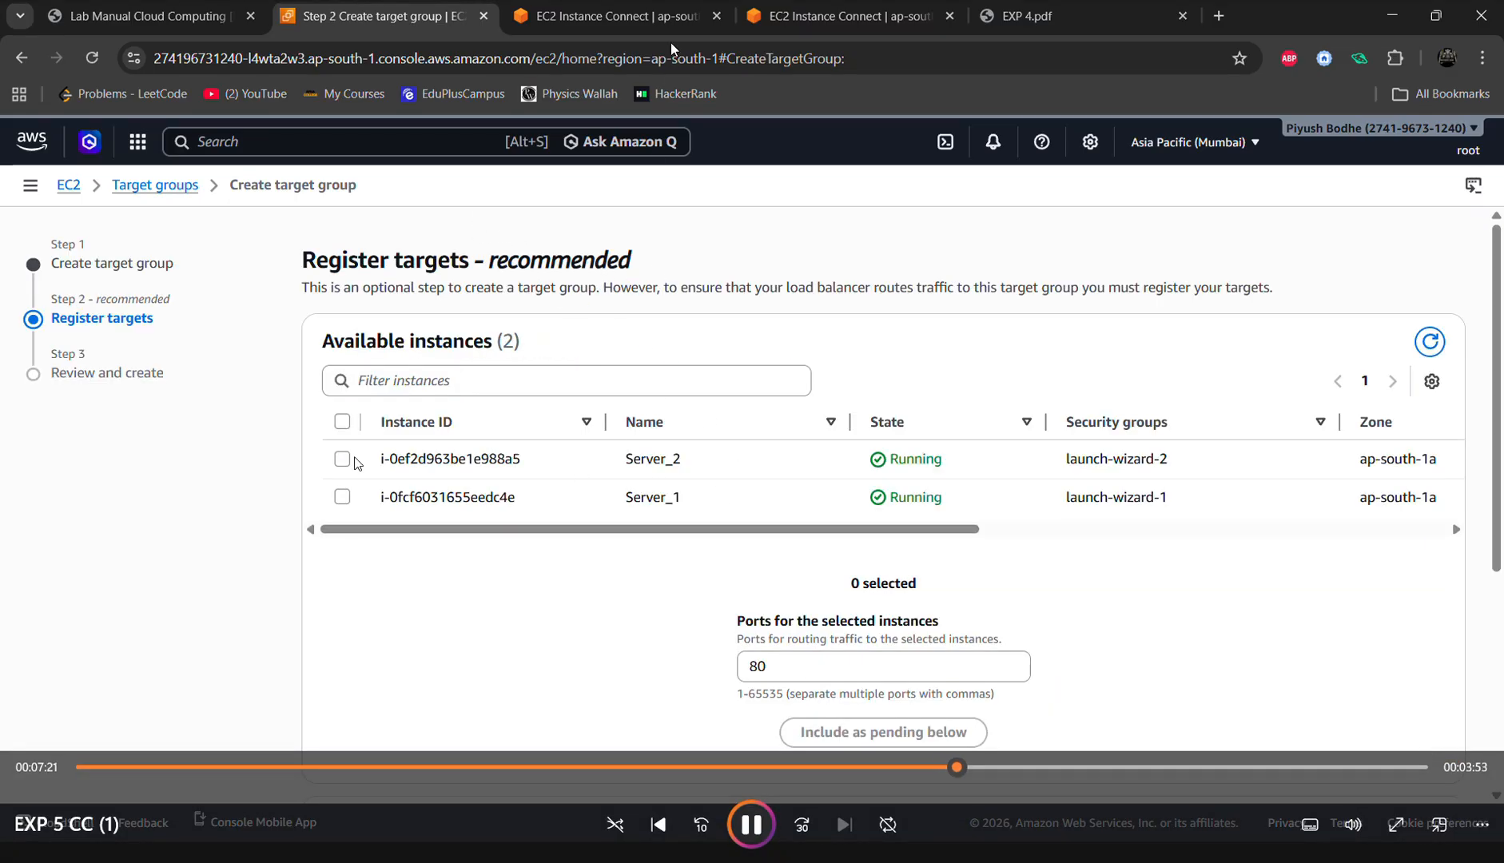
{"action": "key", "text": "Left"}
{"action": "left_click", "coordinate": [748, 831]}
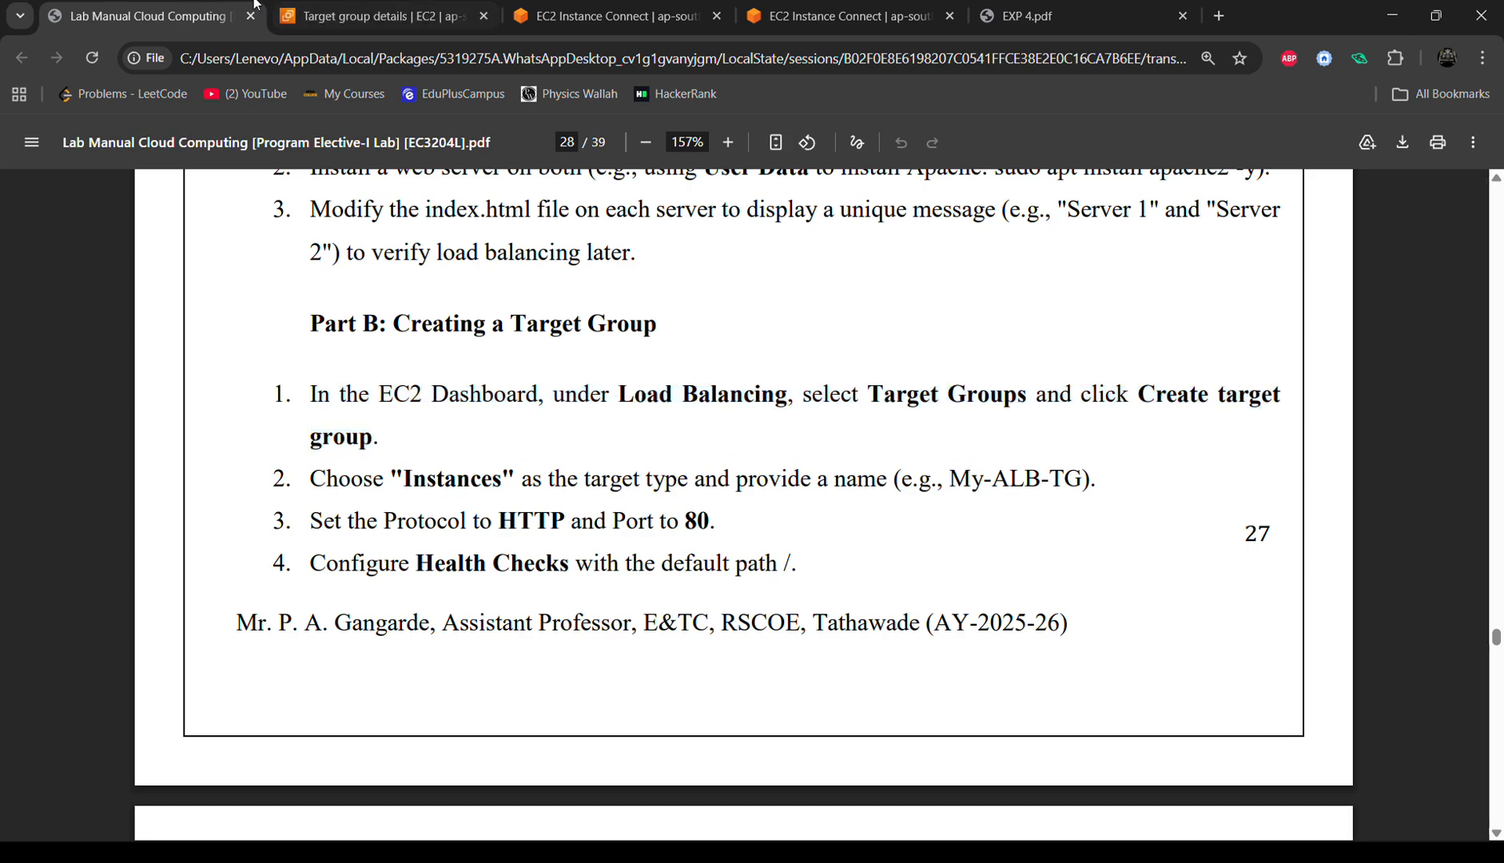
Step: Review the lab manual's final Part B step and Part C on creating the Application Load Balancer, and return to the EC2 console
{"action": "left_click", "coordinate": [325, 8]}
{"action": "left_click", "coordinate": [148, 16]}
{"action": "scroll", "coordinate": [483, 360], "scroll_direction": "down", "scroll_amount": 8}
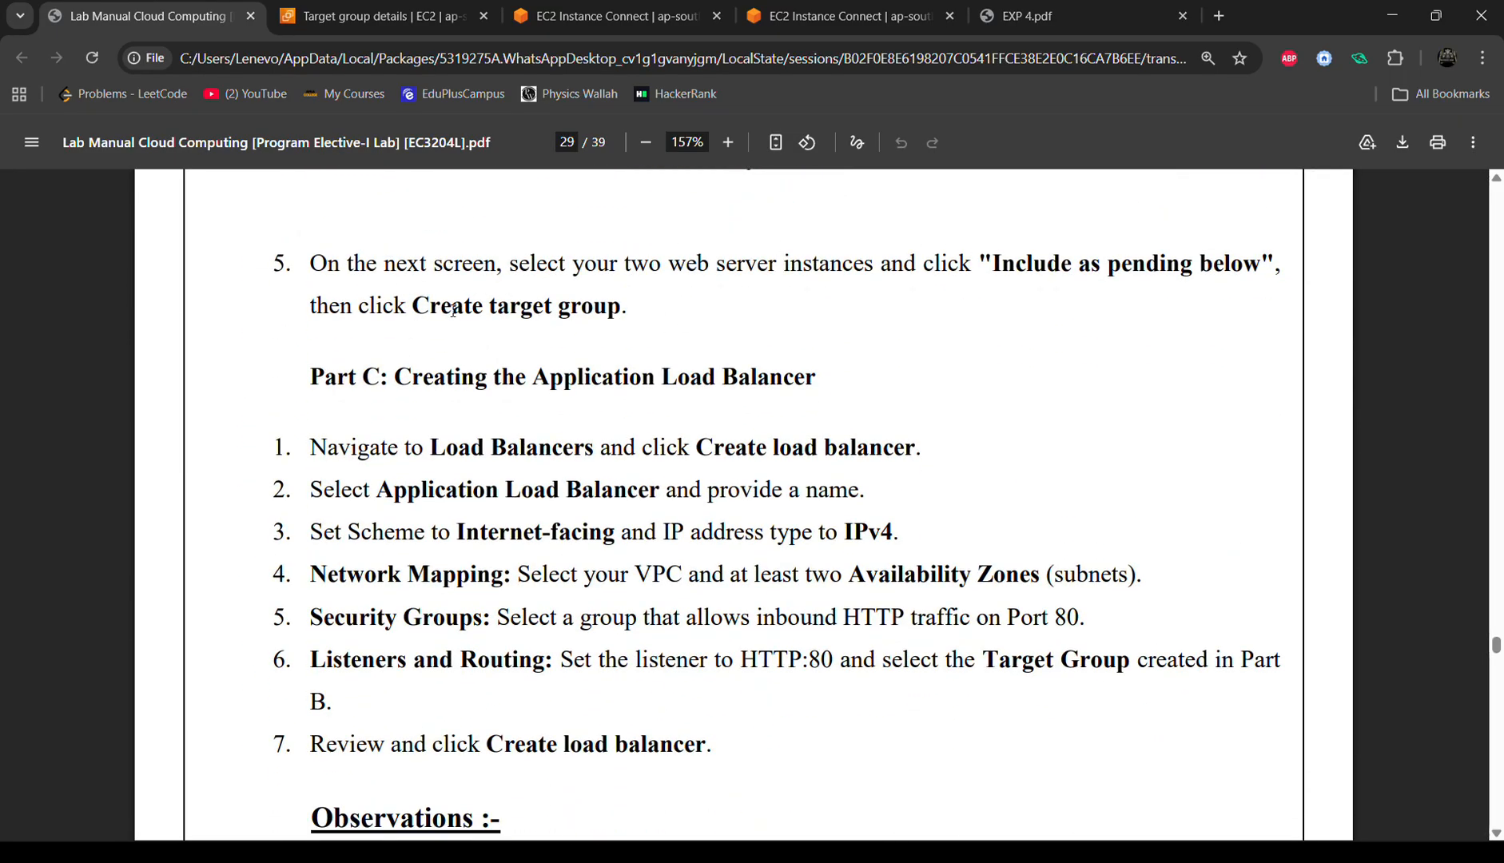
{"action": "left_click_drag", "start_coordinate": [412, 310], "coordinate": [625, 314]}
{"action": "left_click_drag", "start_coordinate": [385, 361], "coordinate": [920, 362]}
{"action": "left_click", "coordinate": [340, 17]}
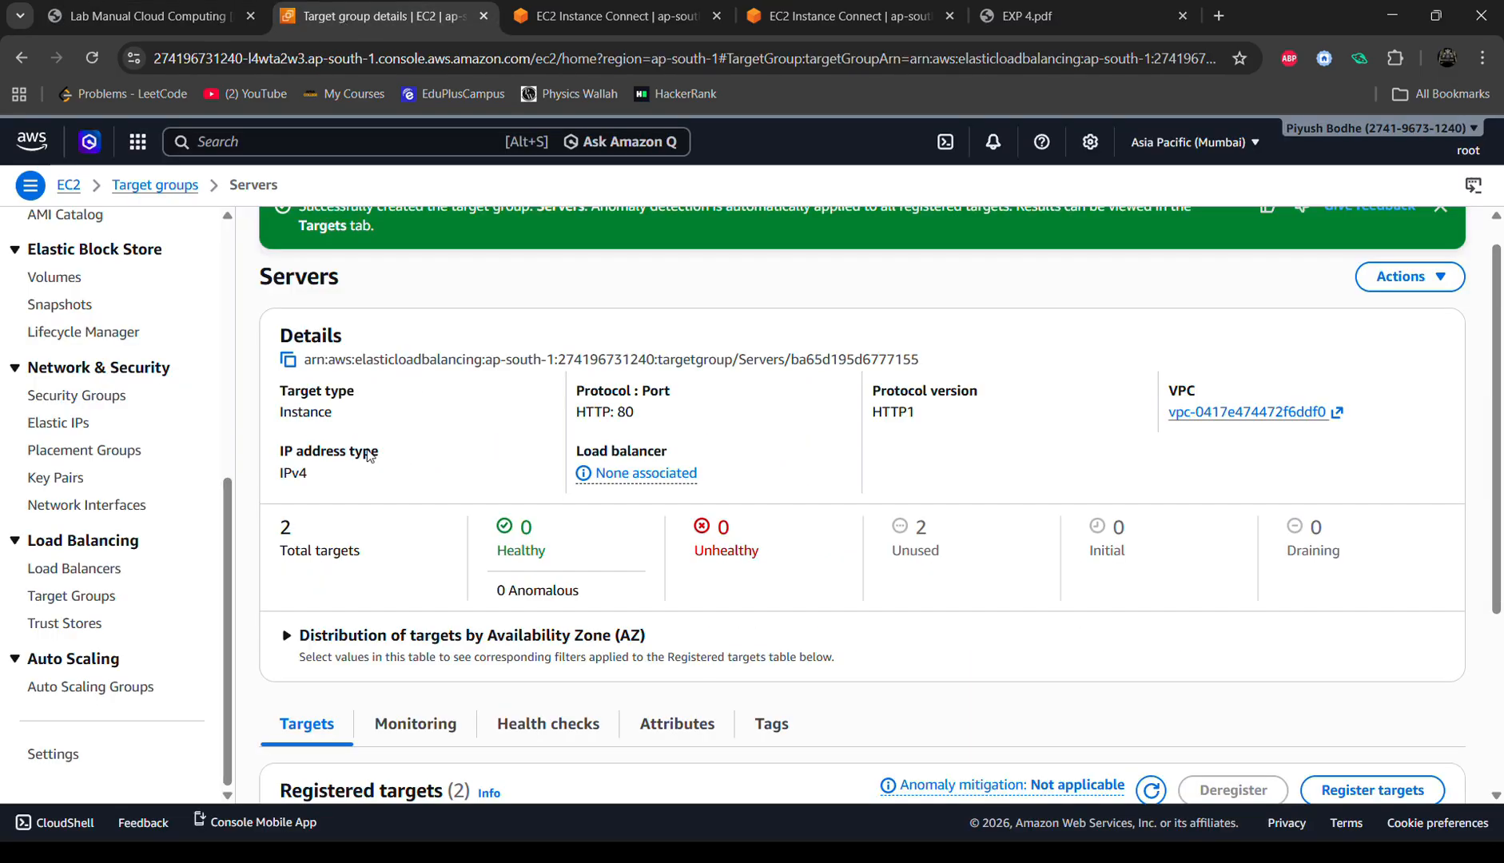
Step: Open the load balancers page, compare the load balancer types, and start creating an Application Load Balancer
{"action": "left_click", "coordinate": [70, 574]}
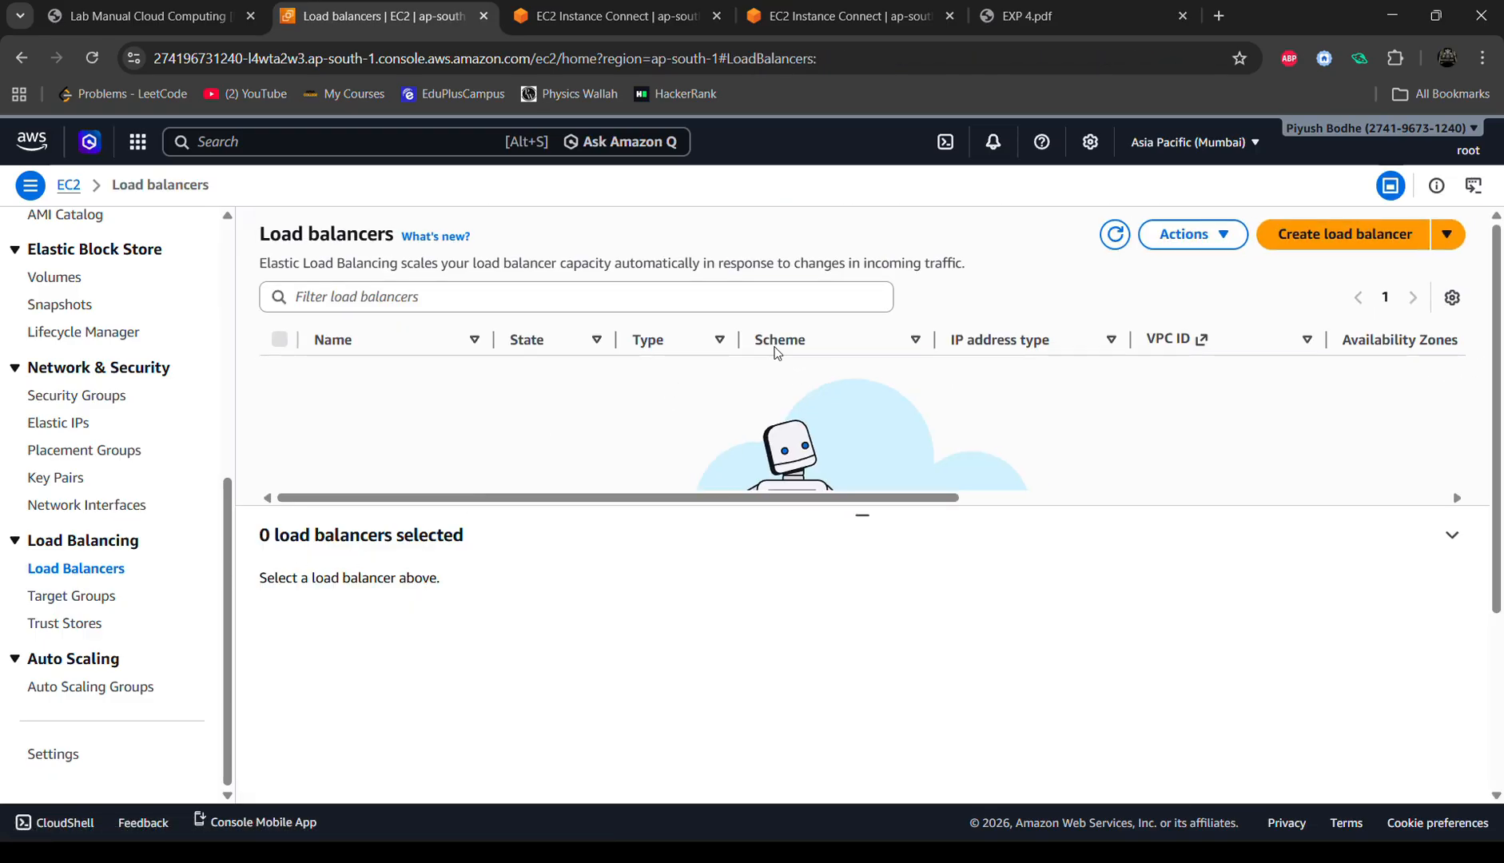
{"action": "left_click", "coordinate": [1335, 234]}
{"action": "scroll", "coordinate": [380, 435], "scroll_direction": "down", "scroll_amount": 2}
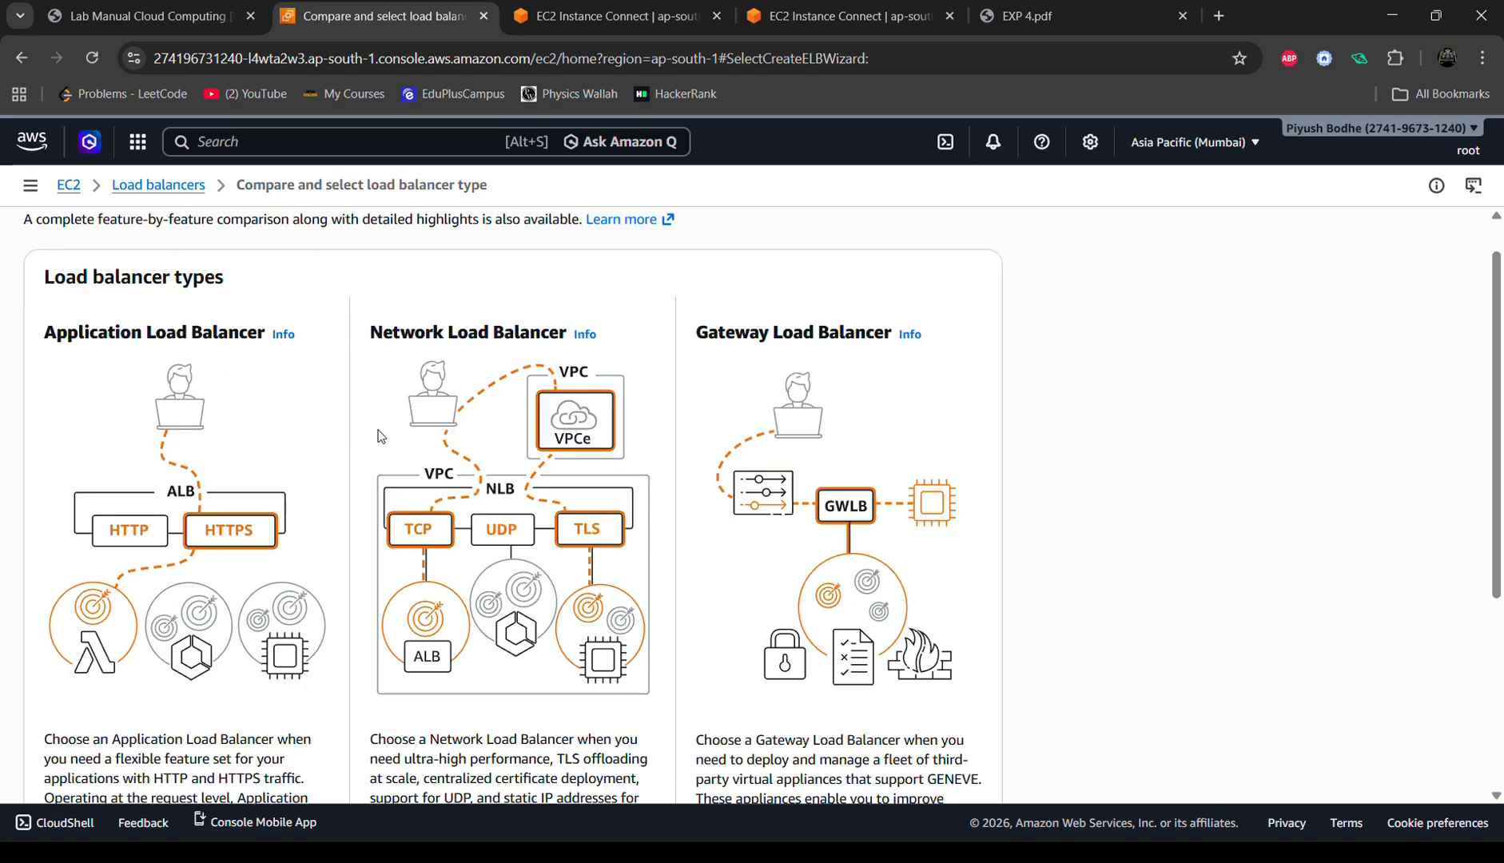
{"action": "scroll", "coordinate": [381, 436], "scroll_direction": "up", "scroll_amount": 2}
{"action": "left_click_drag", "start_coordinate": [44, 362], "coordinate": [268, 376]}
{"action": "scroll", "coordinate": [234, 445], "scroll_direction": "down", "scroll_amount": 1}
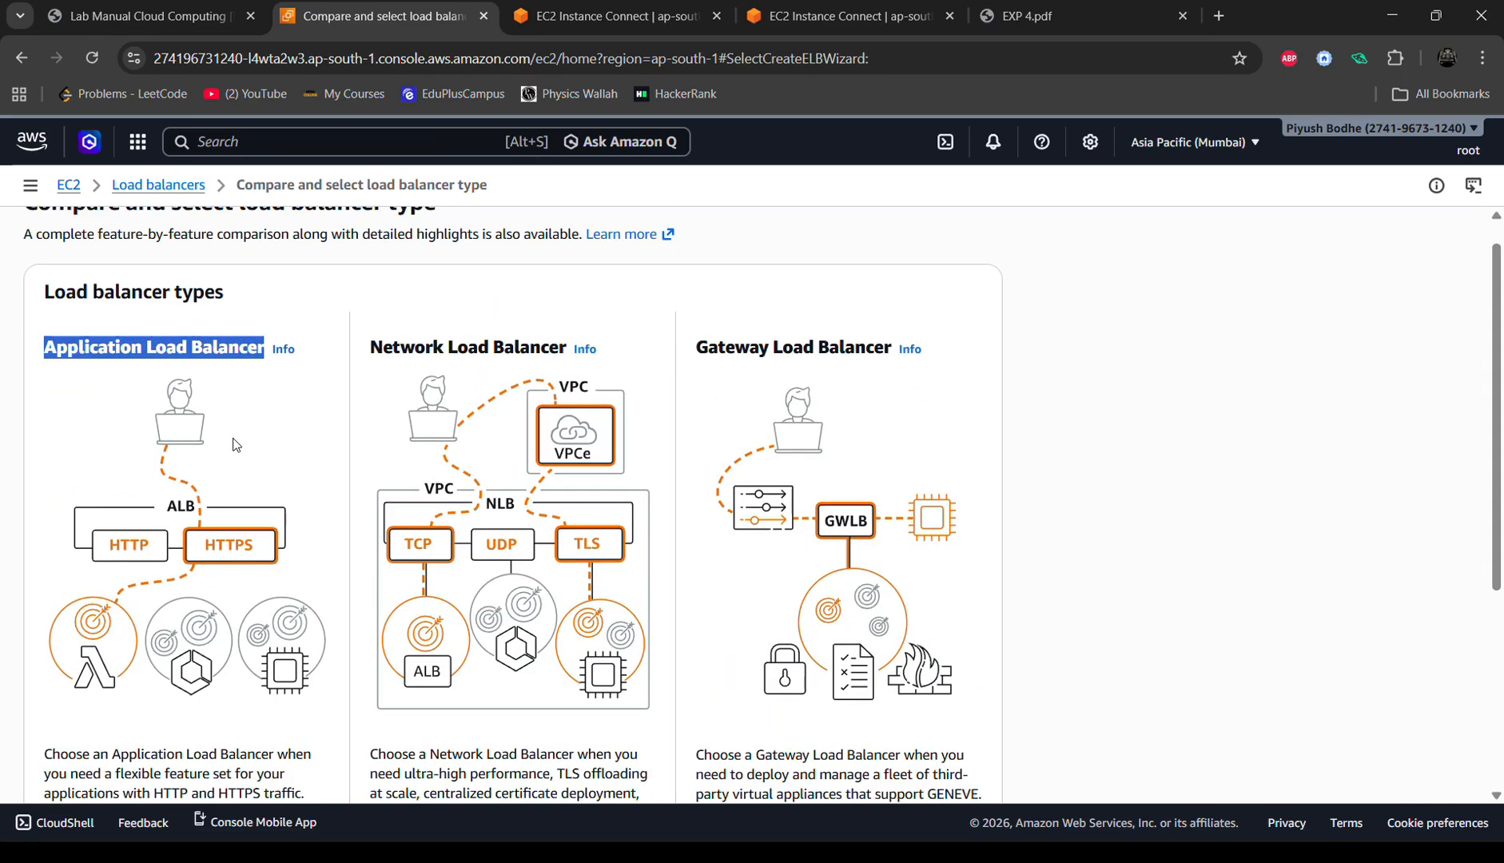
{"action": "scroll", "coordinate": [234, 445], "scroll_direction": "down", "scroll_amount": 6}
{"action": "left_click", "coordinate": [86, 601]}
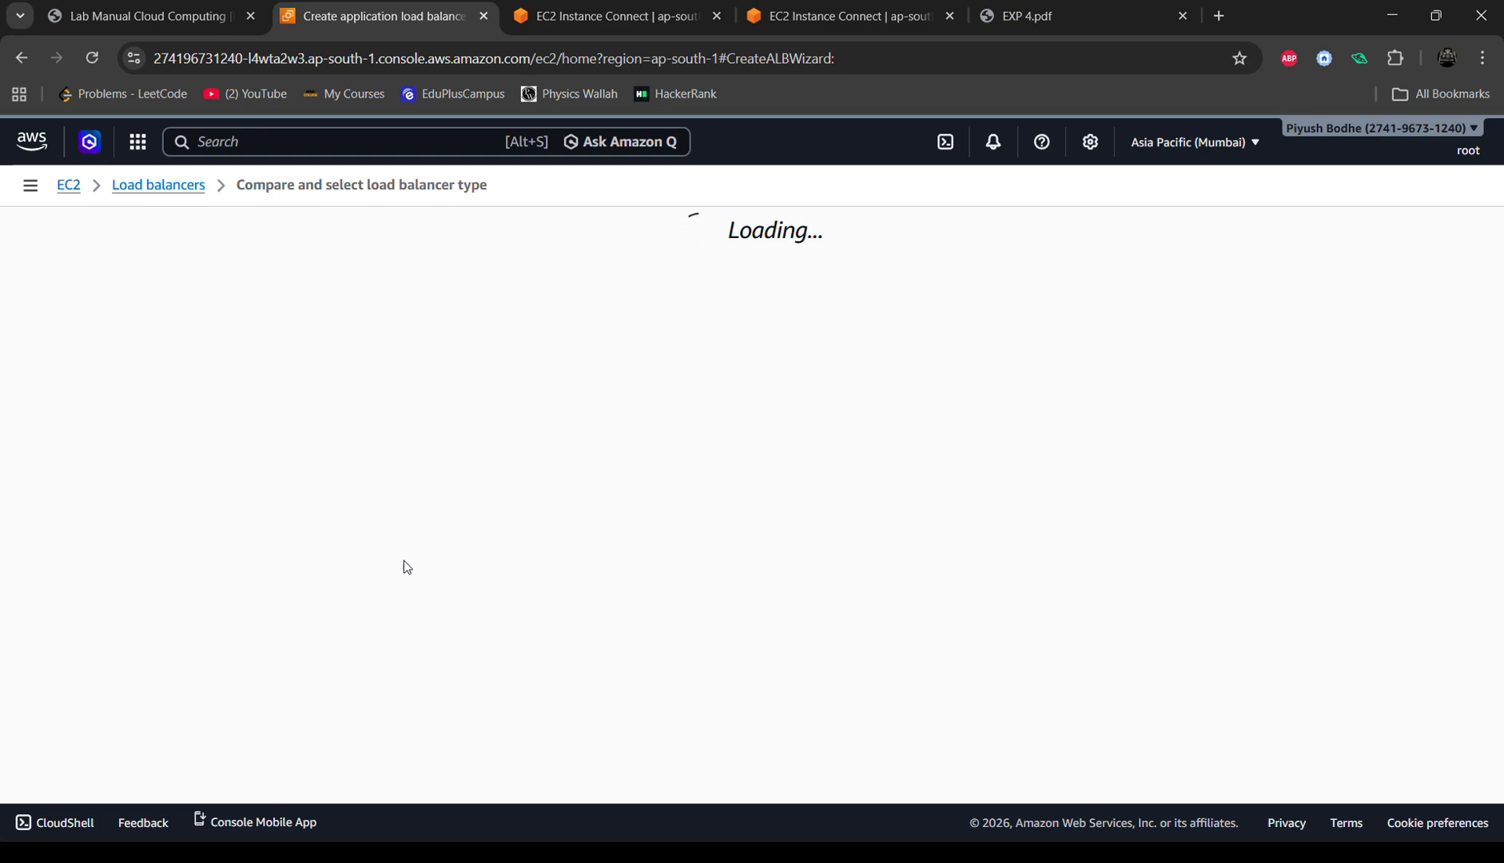
Step: Name the load balancer Load in its basic configuration
{"action": "scroll", "coordinate": [384, 564], "scroll_direction": "down", "scroll_amount": 1}
{"action": "left_click", "coordinate": [251, 445]}
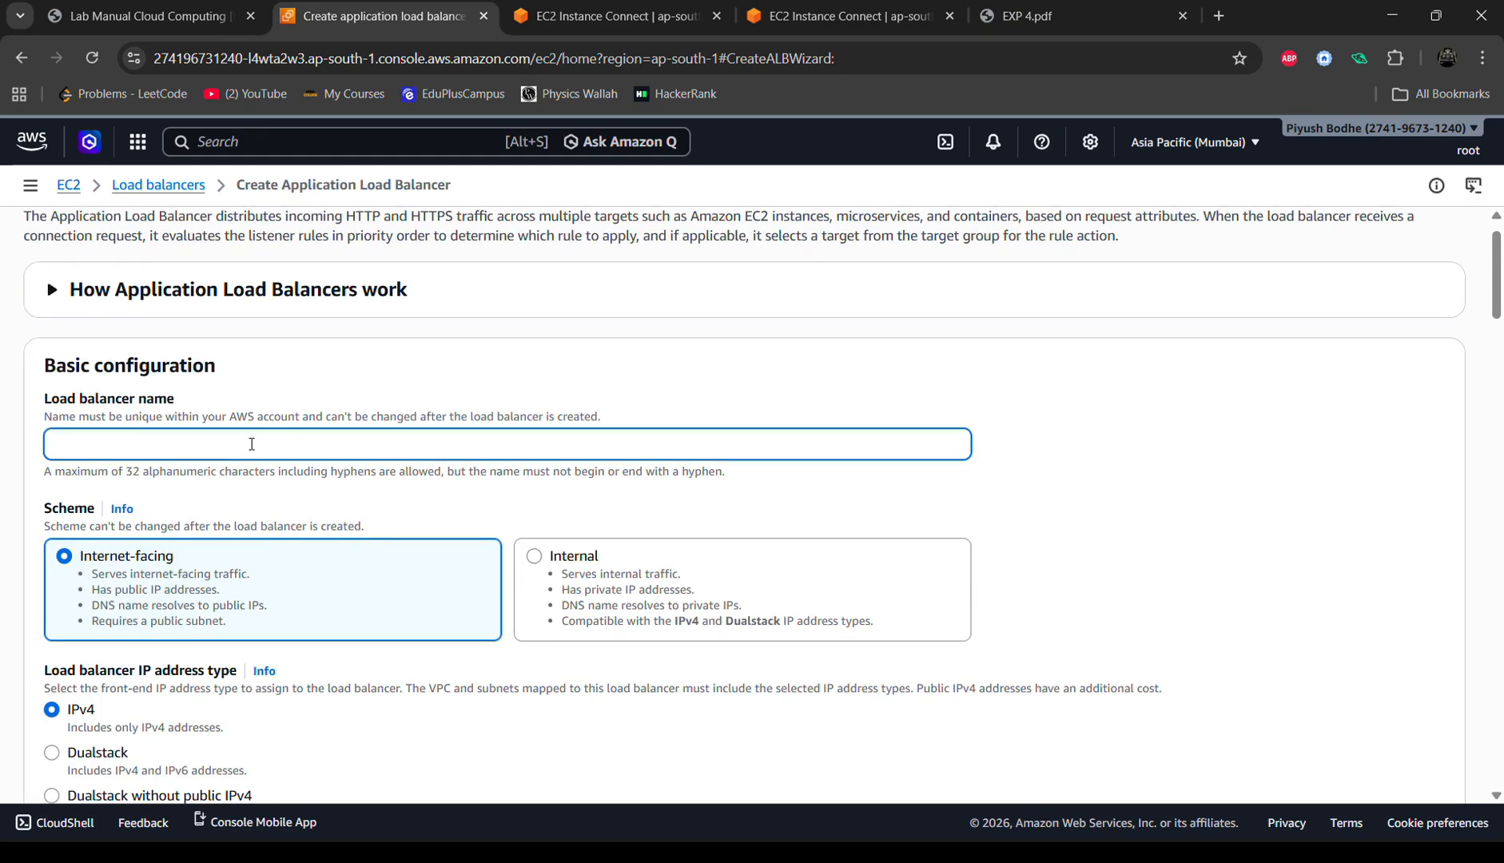
{"action": "key", "text": "Caps_Lock"}
{"action": "type", "text": "L"}
{"action": "key", "text": "Caps_Lock"}
{"action": "type", "text": "oad"}
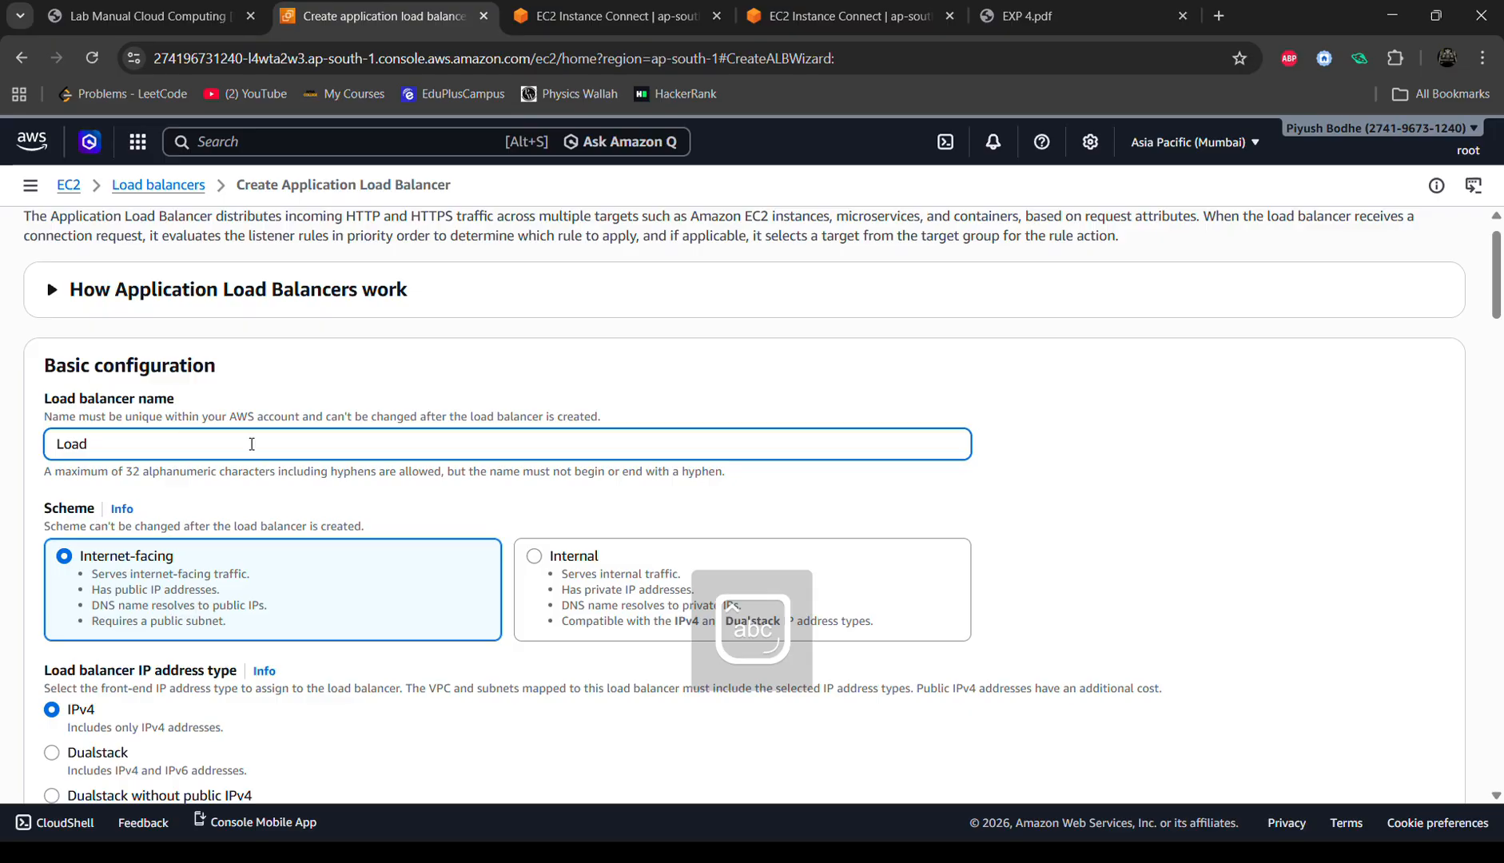
Step: Map the load balancer to the ap-south-1a and ap-south-1b Availability Zones with their default subnets
{"action": "scroll", "coordinate": [365, 387], "scroll_direction": "down", "scroll_amount": 5}
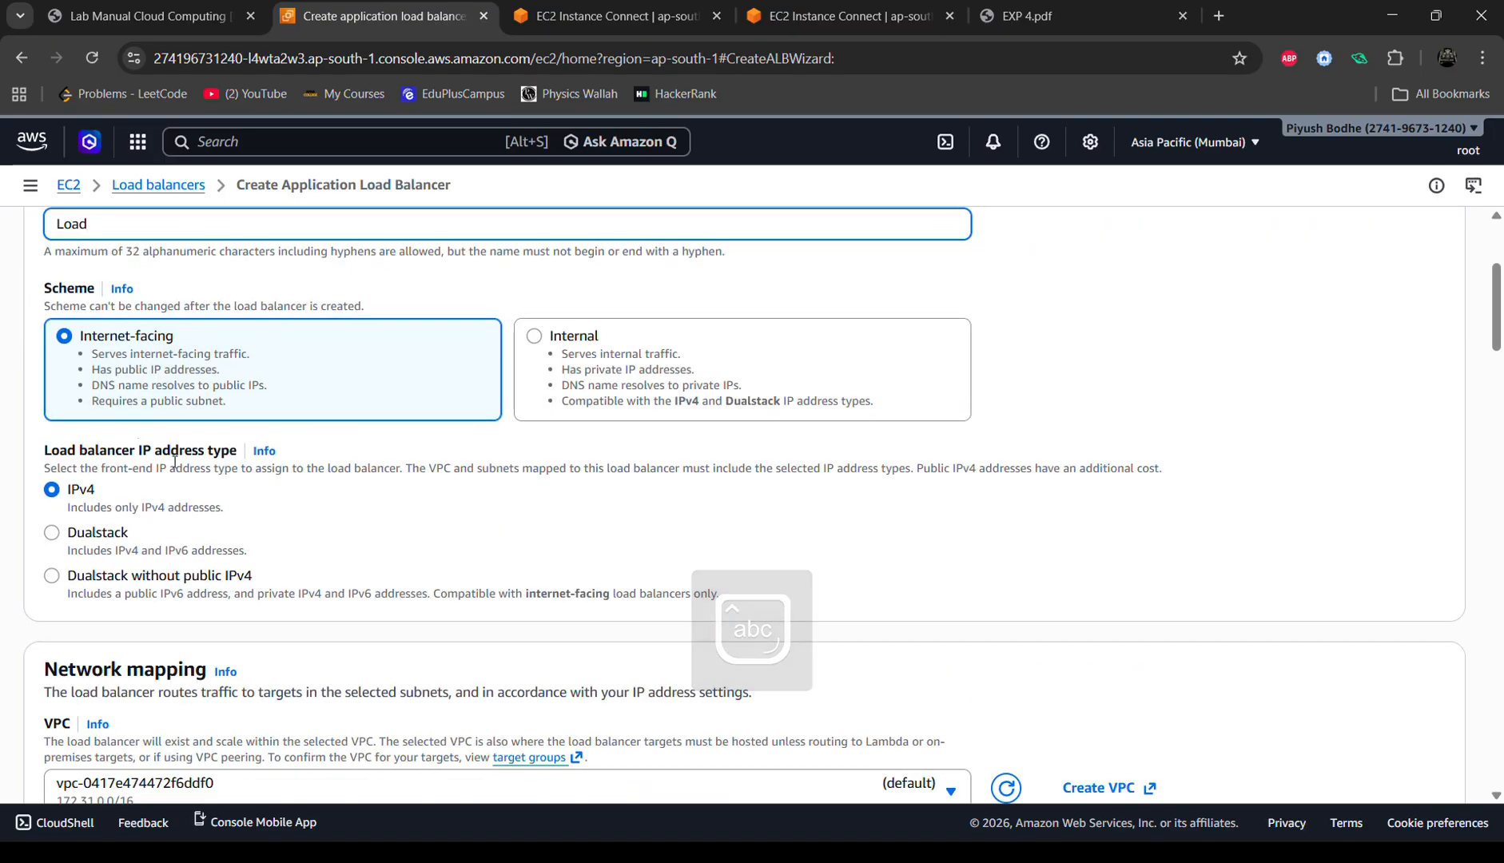
{"action": "scroll", "coordinate": [216, 465], "scroll_direction": "down", "scroll_amount": 10}
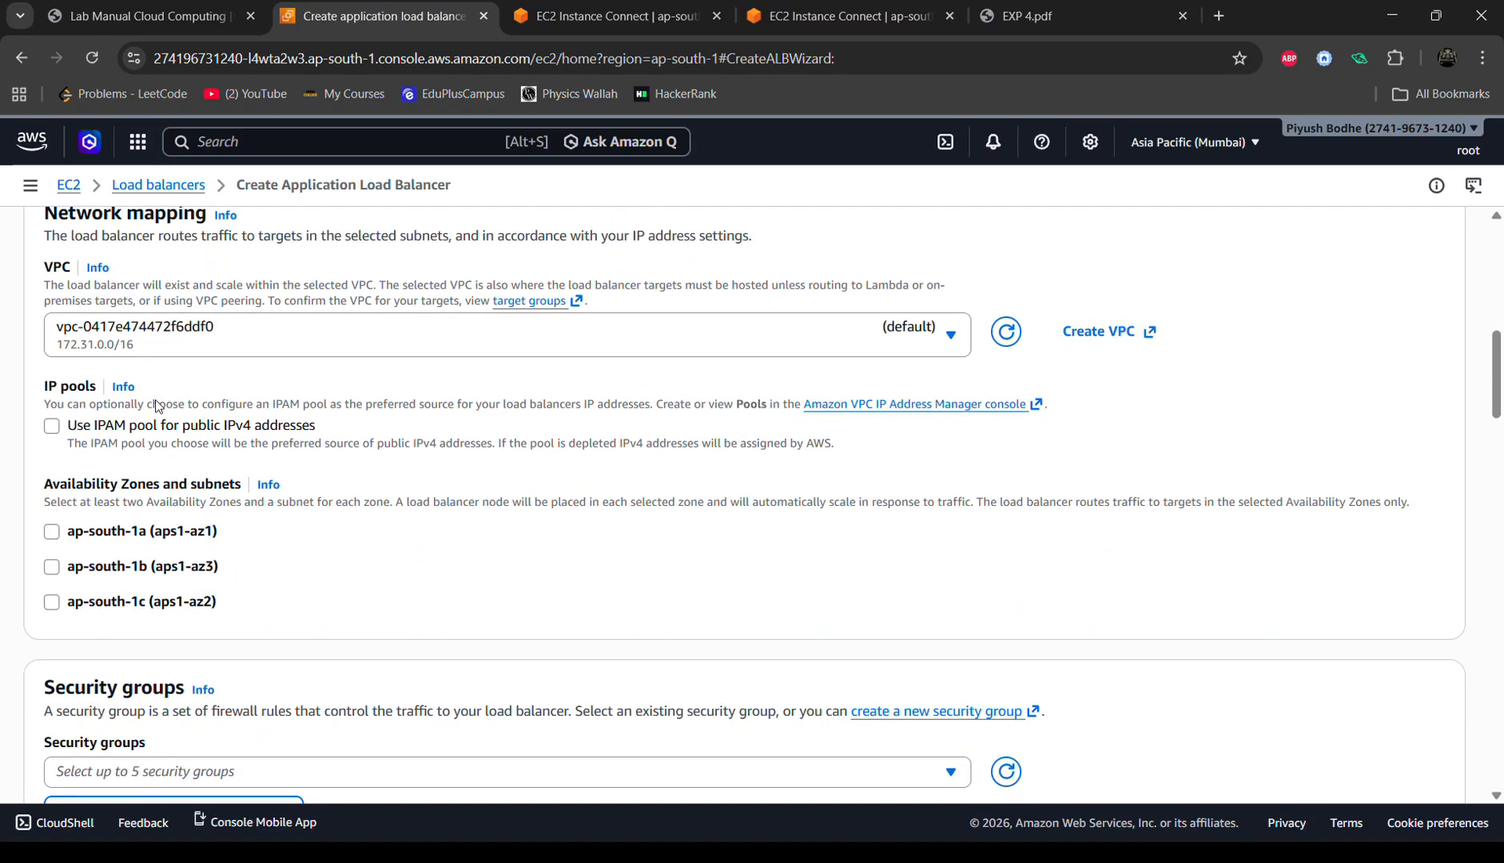
{"action": "left_click", "coordinate": [52, 532]}
{"action": "left_click", "coordinate": [51, 654]}
{"action": "scroll", "coordinate": [52, 675], "scroll_direction": "down", "scroll_amount": 2}
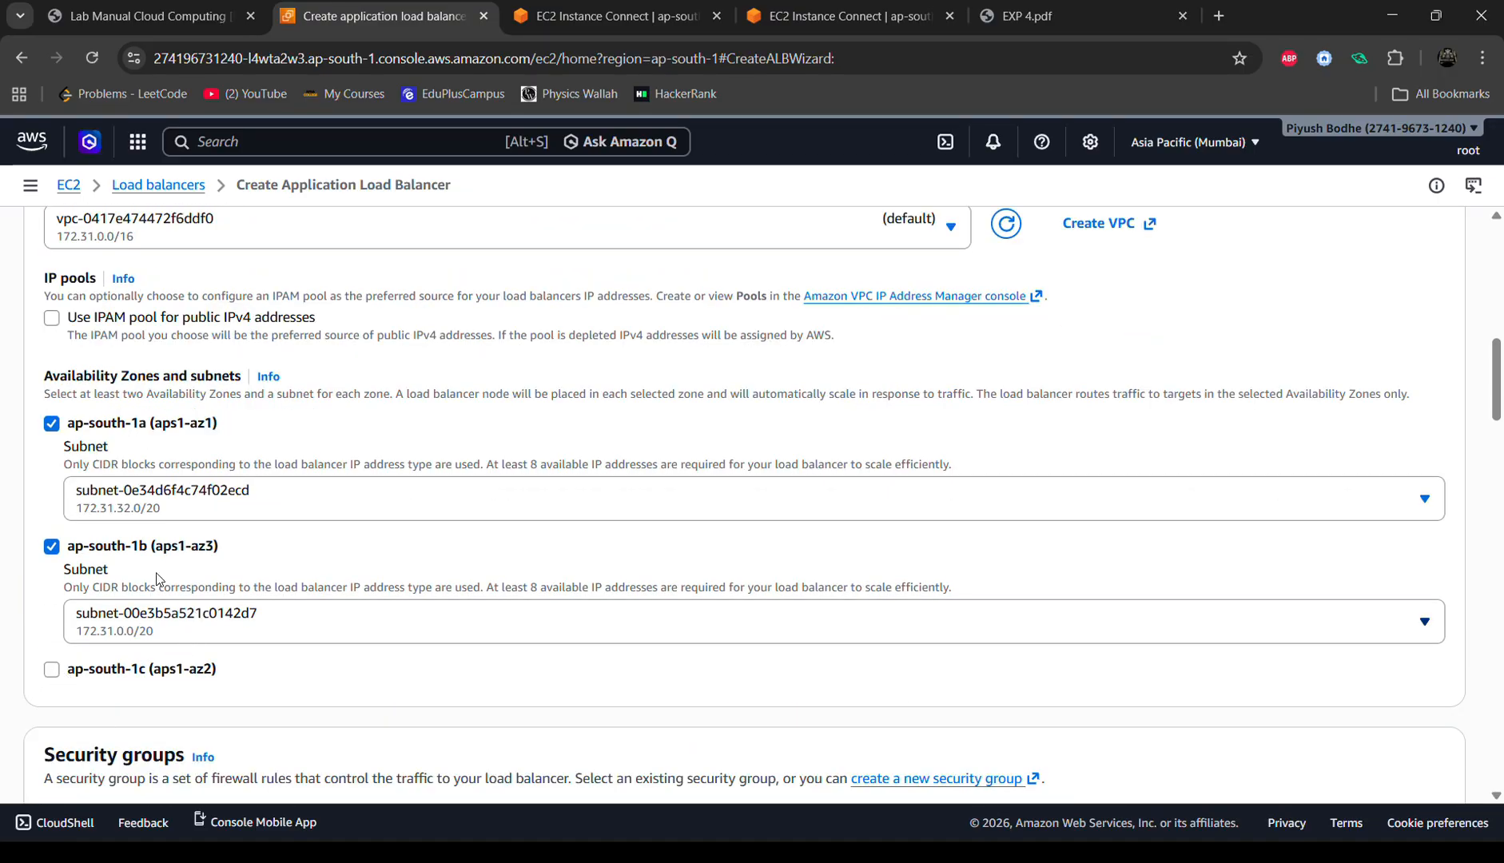
Step: Set the HTTP:80 listener's default action to forward traffic to the Servers target group
{"action": "scroll", "coordinate": [378, 561], "scroll_direction": "down", "scroll_amount": 10}
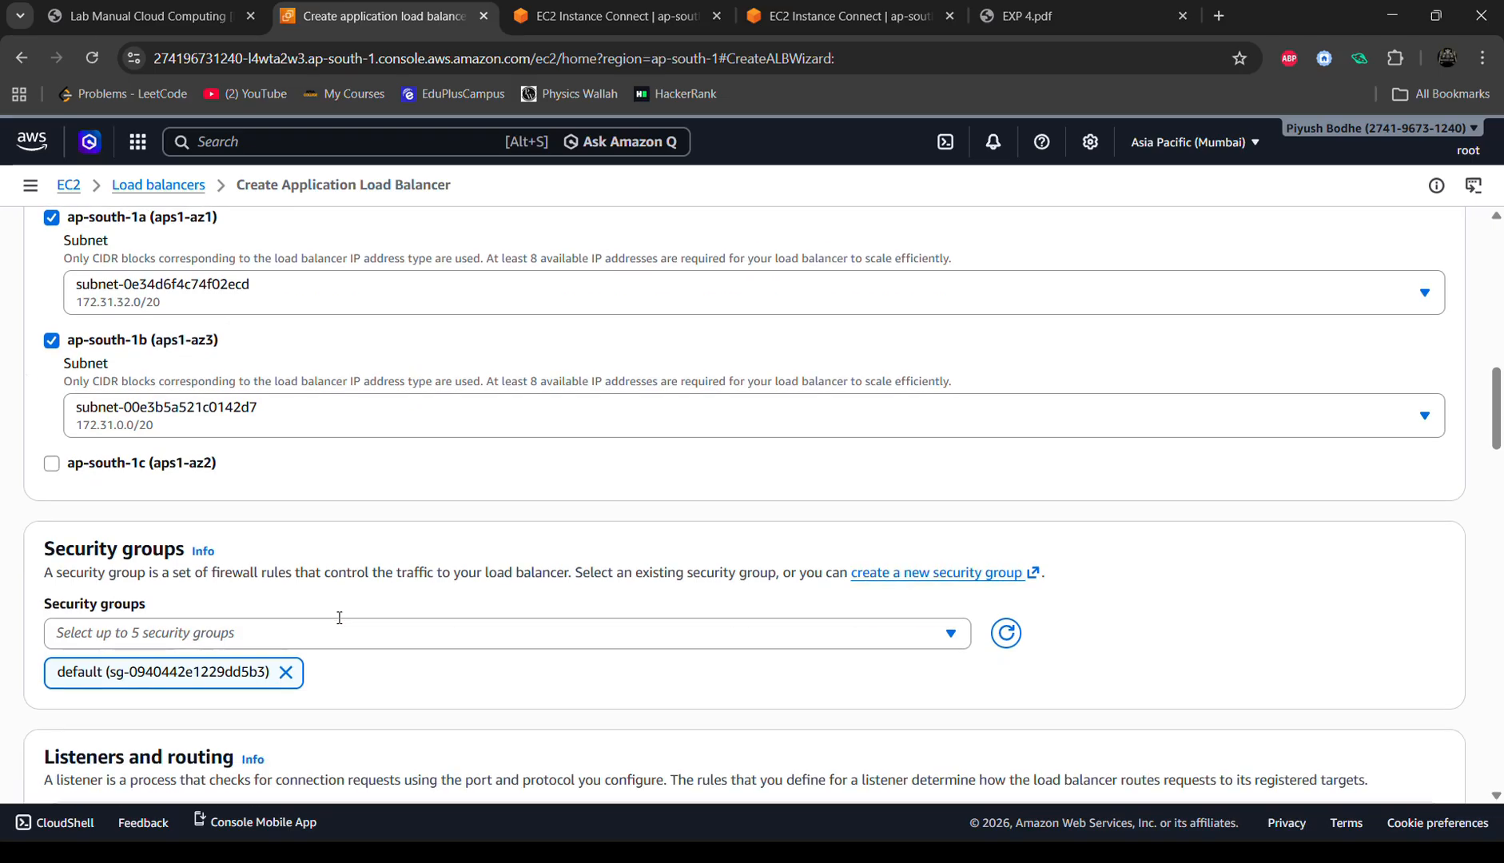
{"action": "scroll", "coordinate": [339, 624], "scroll_direction": "down", "scroll_amount": 2}
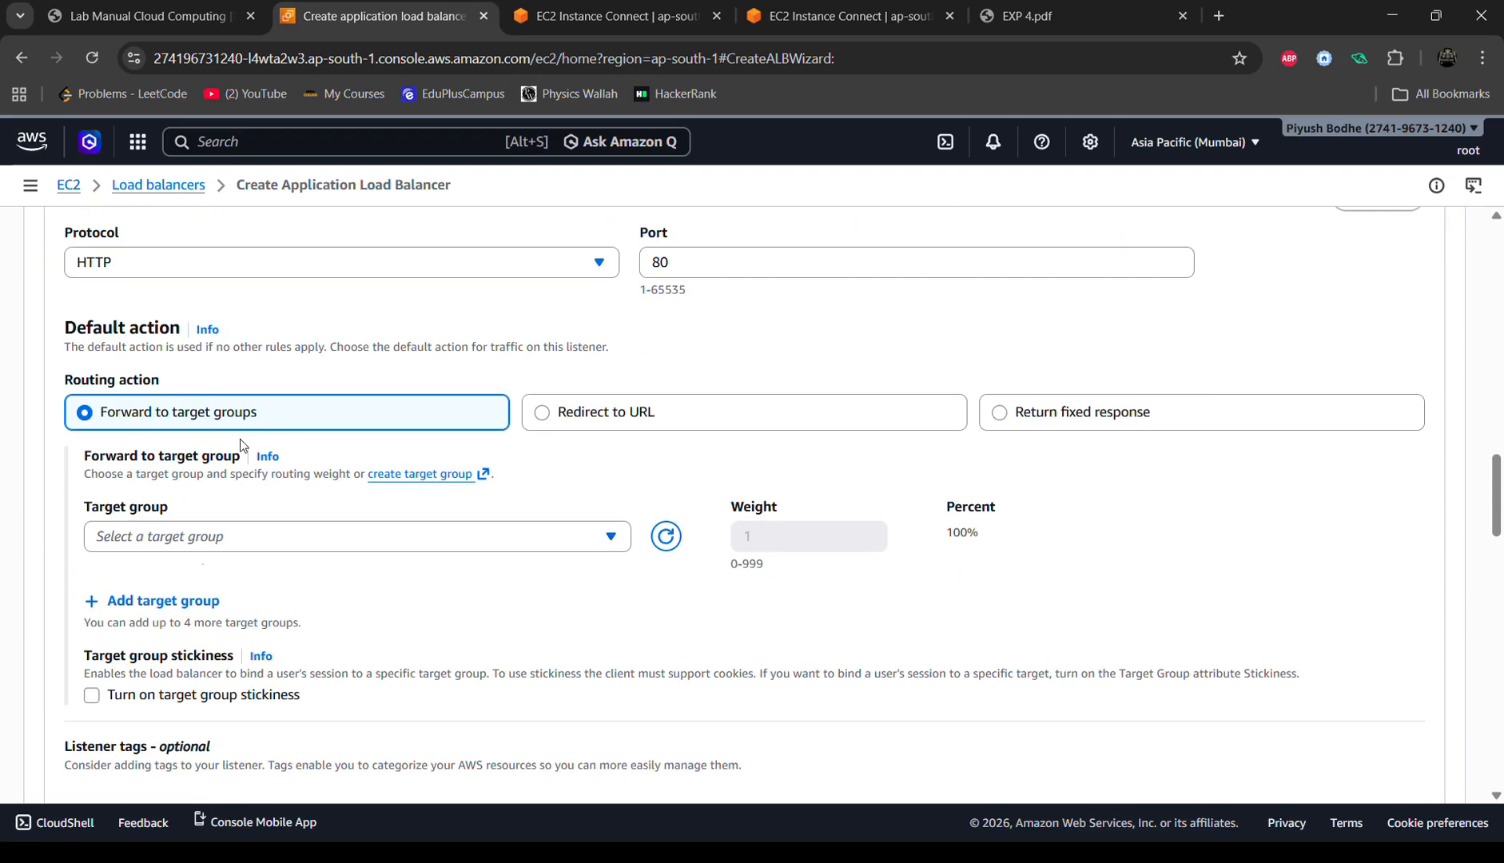
{"action": "left_click", "coordinate": [201, 543]}
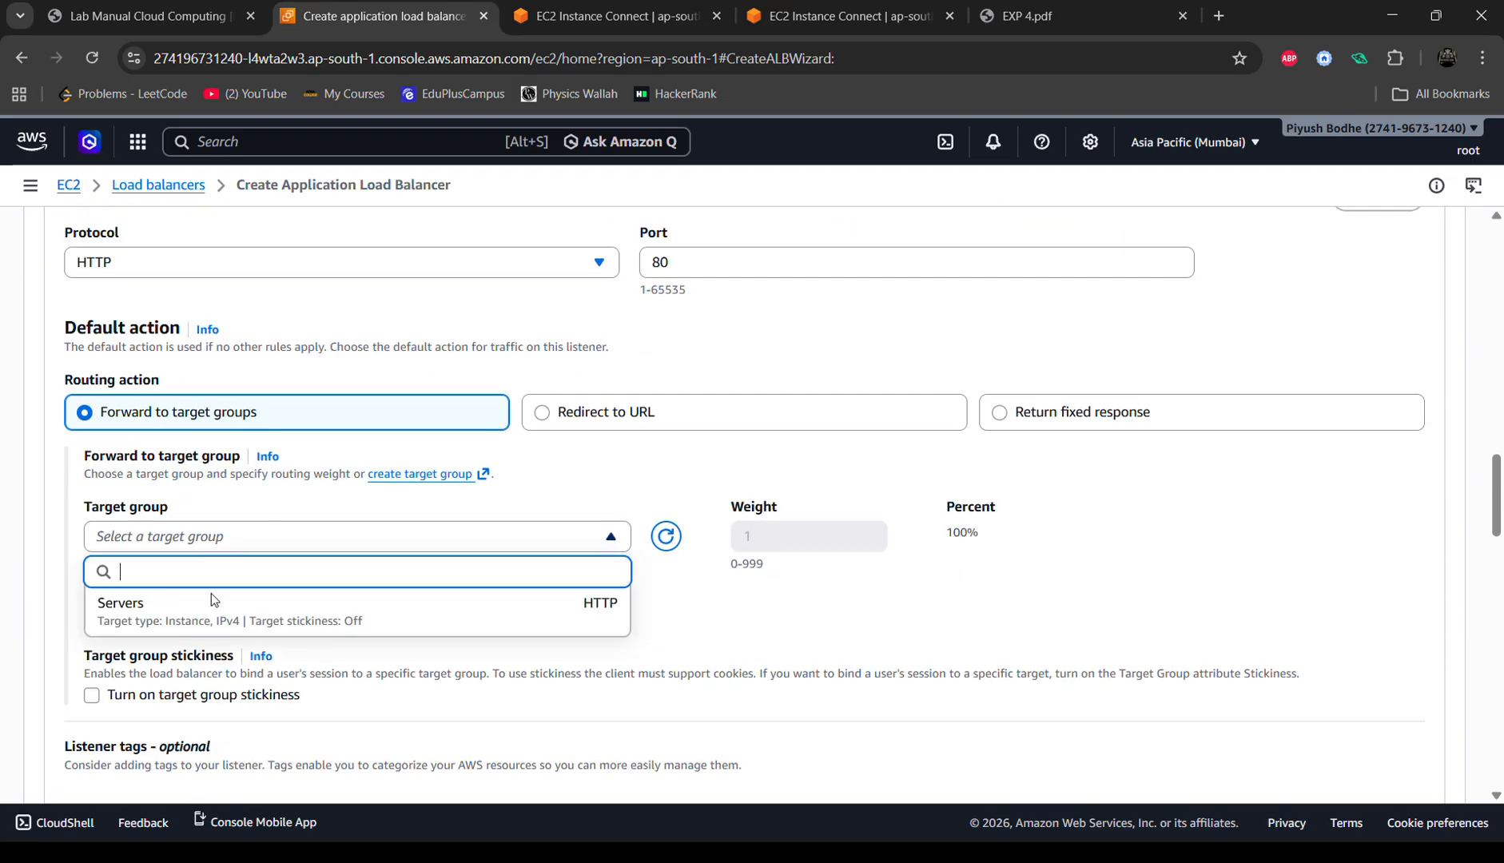
{"action": "left_click", "coordinate": [174, 615]}
{"action": "scroll", "coordinate": [167, 607], "scroll_direction": "down", "scroll_amount": 3}
{"action": "scroll", "coordinate": [158, 504], "scroll_direction": "up", "scroll_amount": 3}
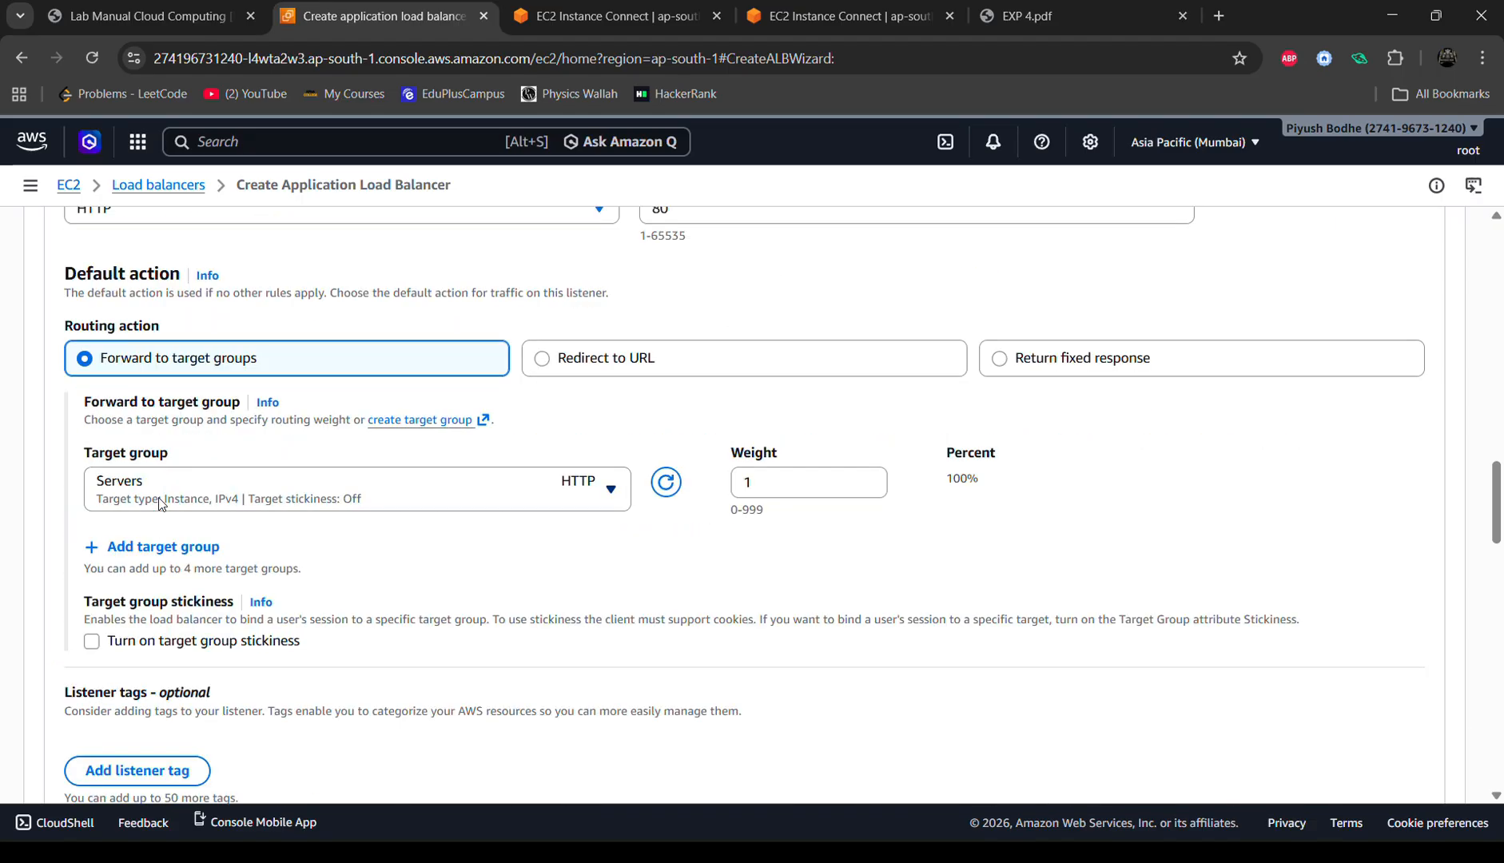
Step: Review the configuration summary and create the load balancer
{"action": "scroll", "coordinate": [505, 468], "scroll_direction": "down", "scroll_amount": 12}
{"action": "scroll", "coordinate": [511, 468], "scroll_direction": "down", "scroll_amount": 10}
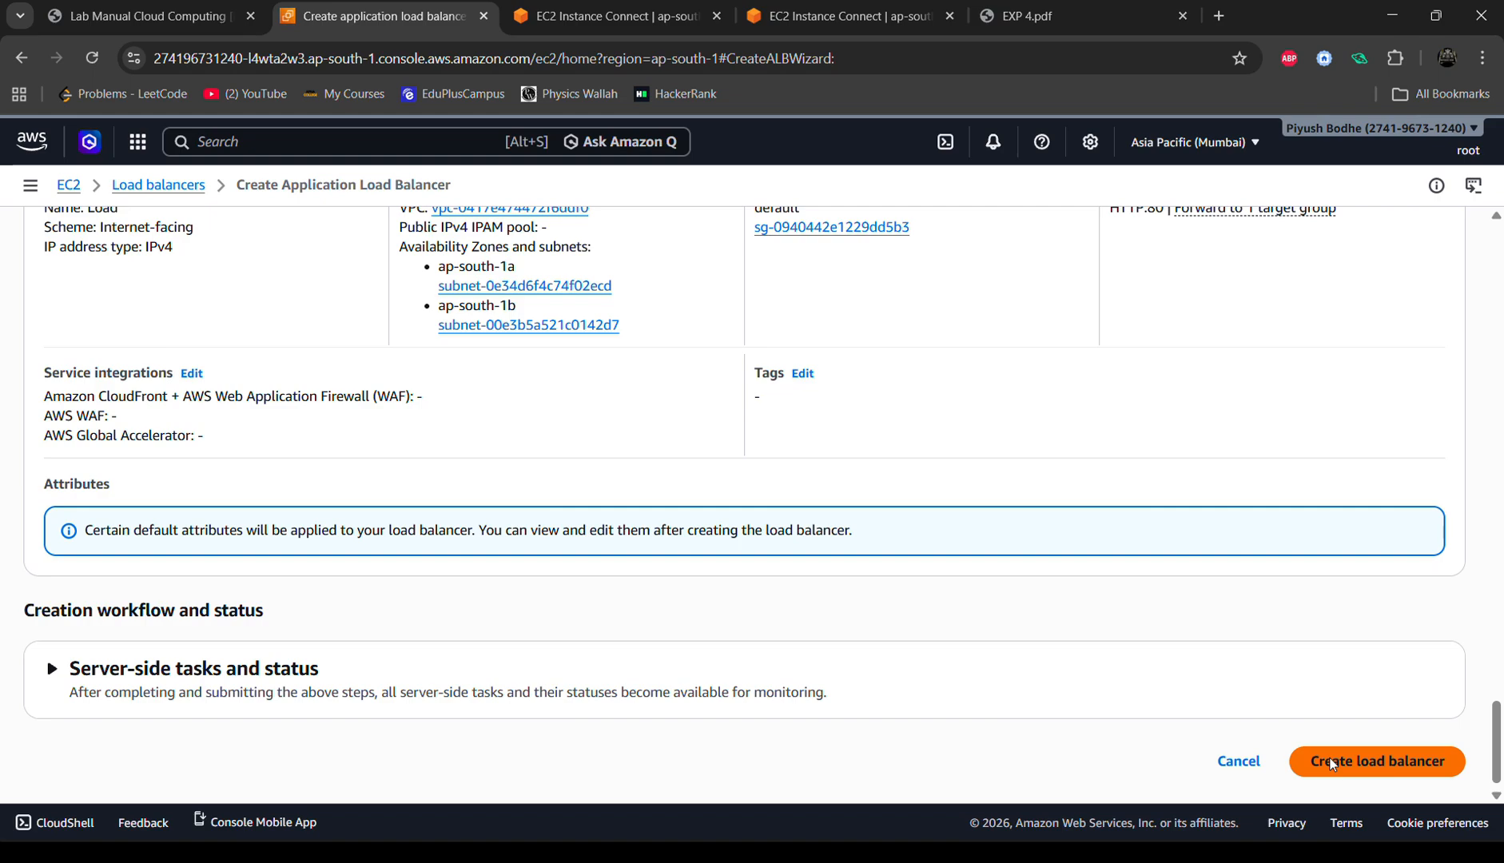
{"action": "left_click", "coordinate": [1330, 760]}
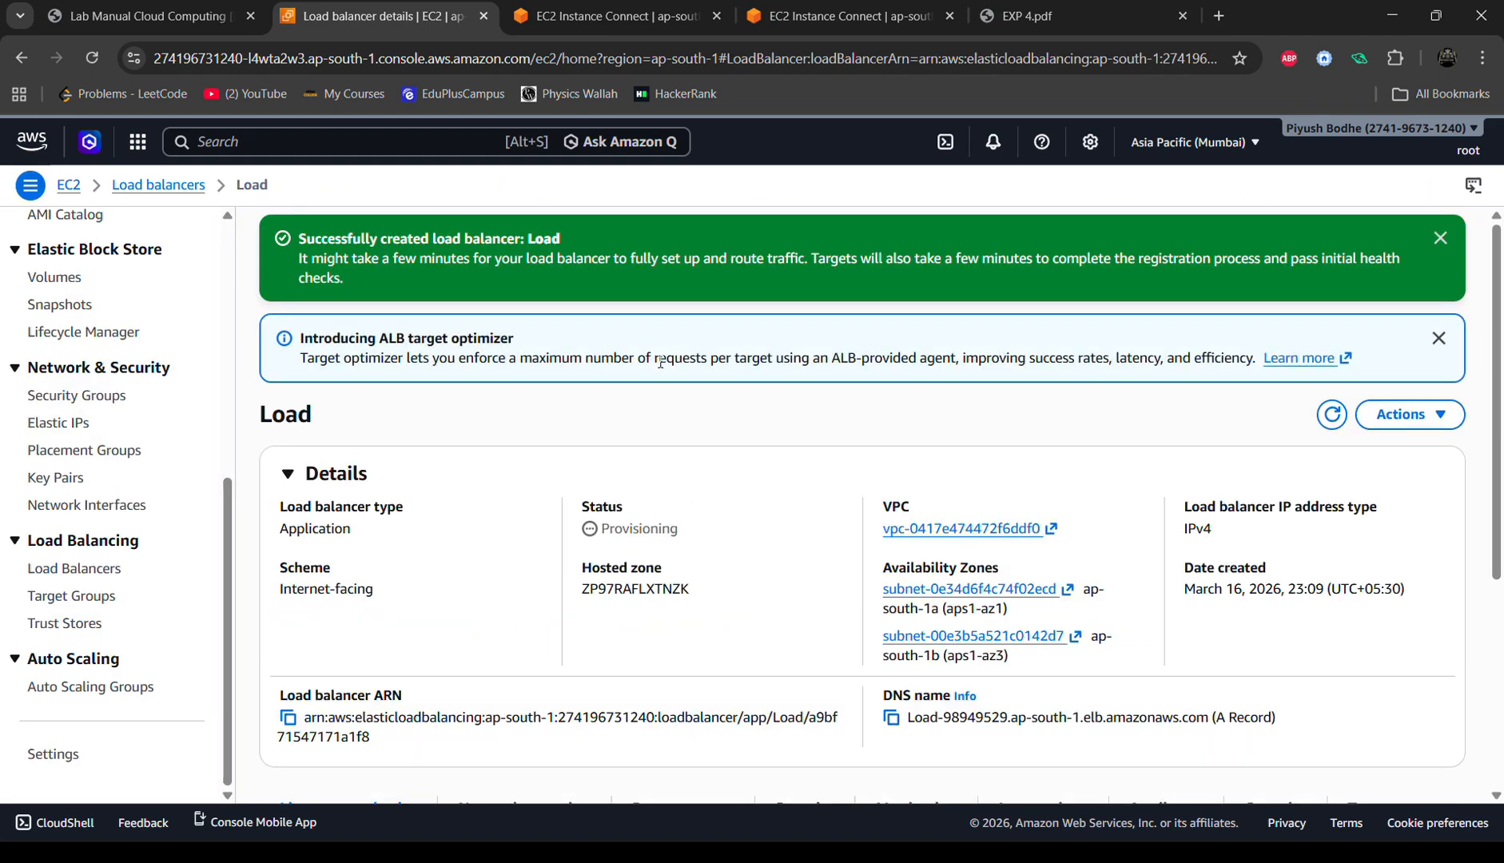
Step: Check the status of the new load balancer on its details page
{"action": "scroll", "coordinate": [687, 453], "scroll_direction": "down", "scroll_amount": 1}
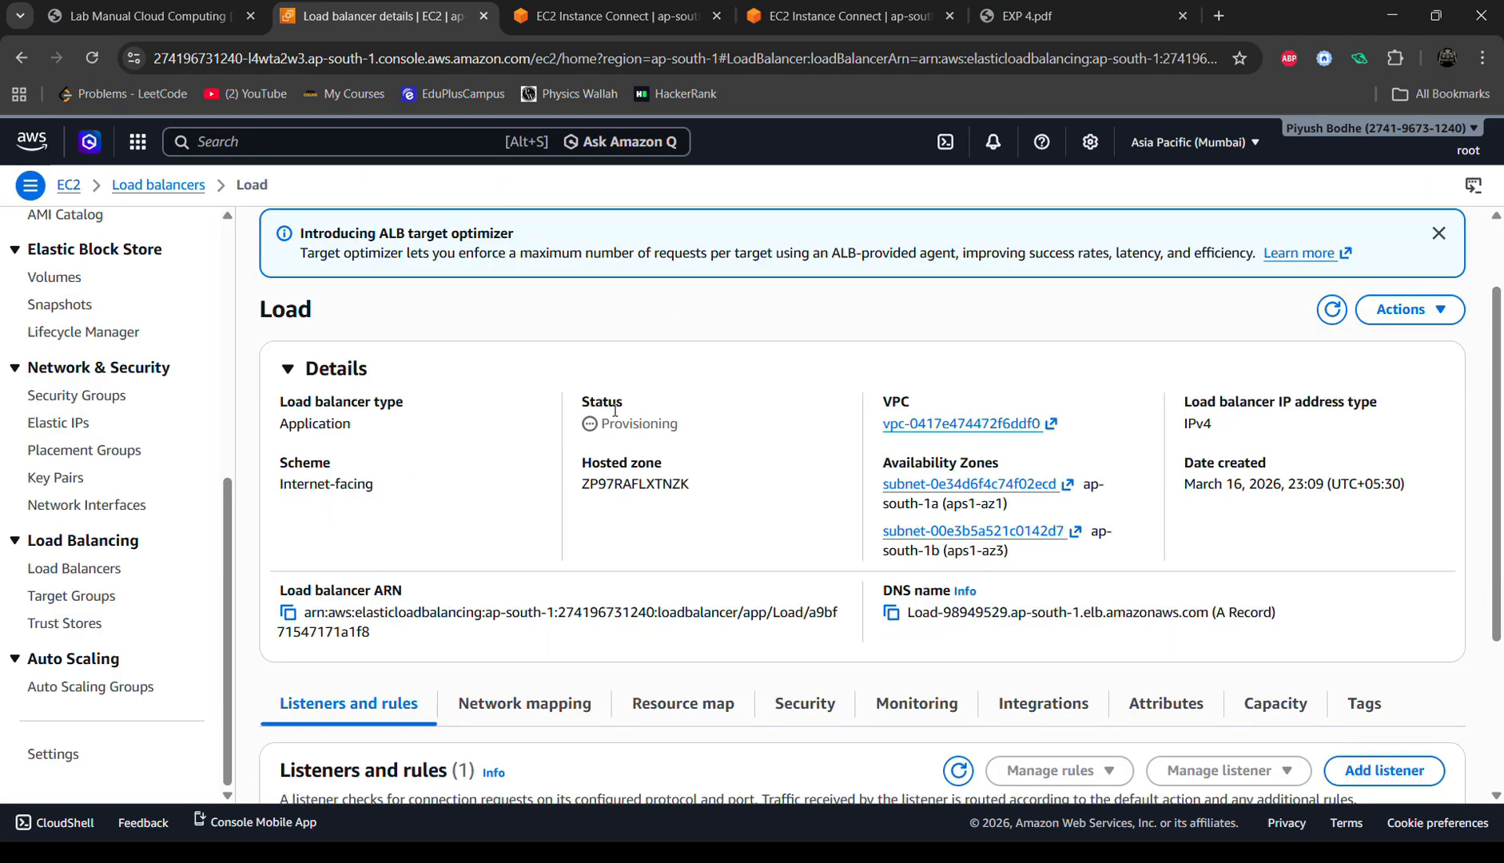
{"action": "left_click_drag", "start_coordinate": [585, 394], "coordinate": [652, 426]}
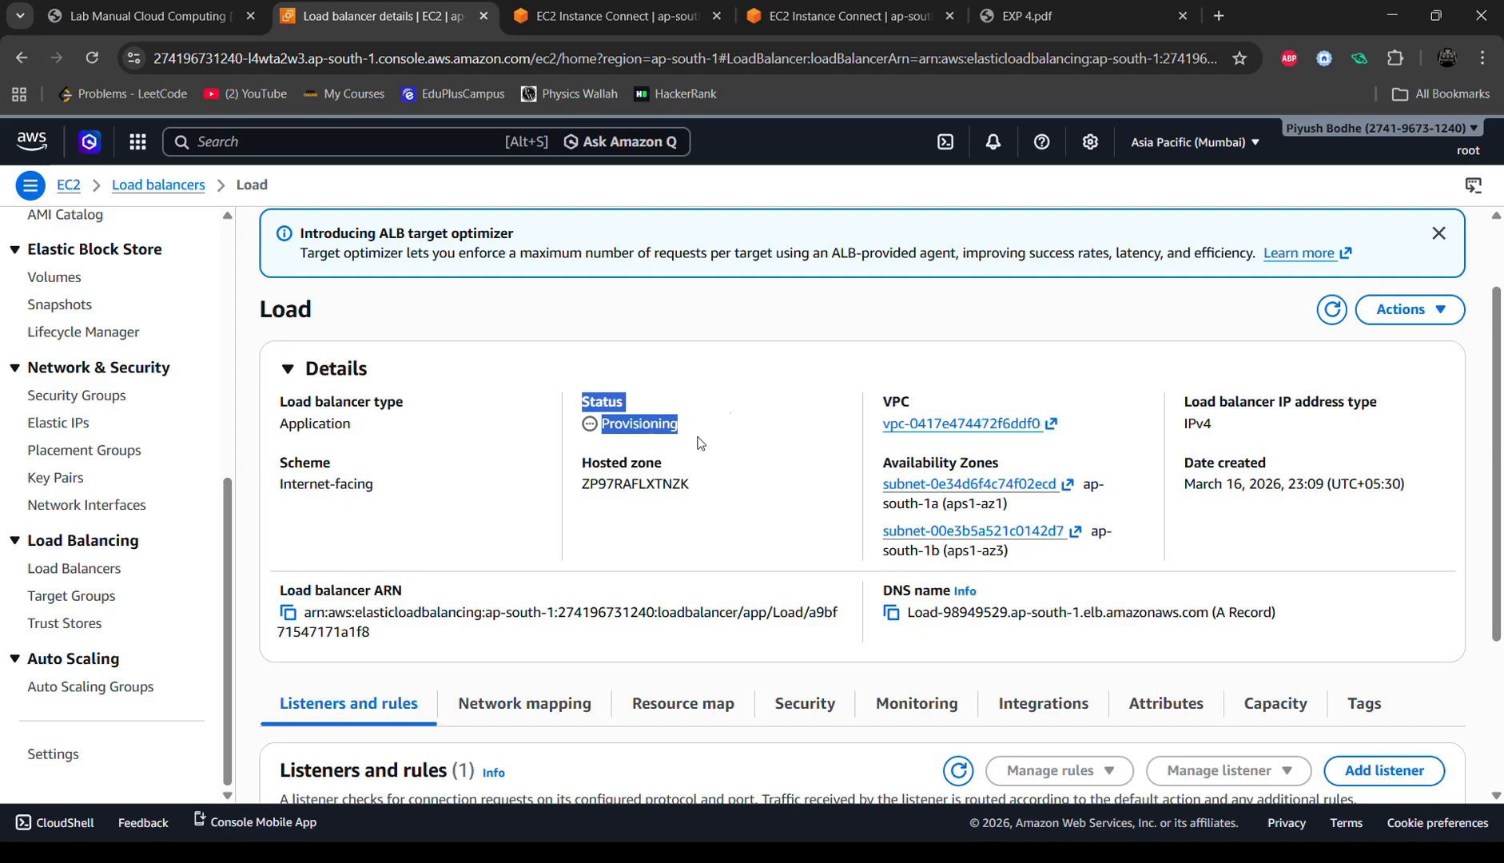
{"action": "left_click", "coordinate": [735, 417]}
Step: Go over the Part C steps in the lab manual, from creating the load balancer through network mapping and security groups
{"action": "key", "text": "ctrl+shift+Tab"}
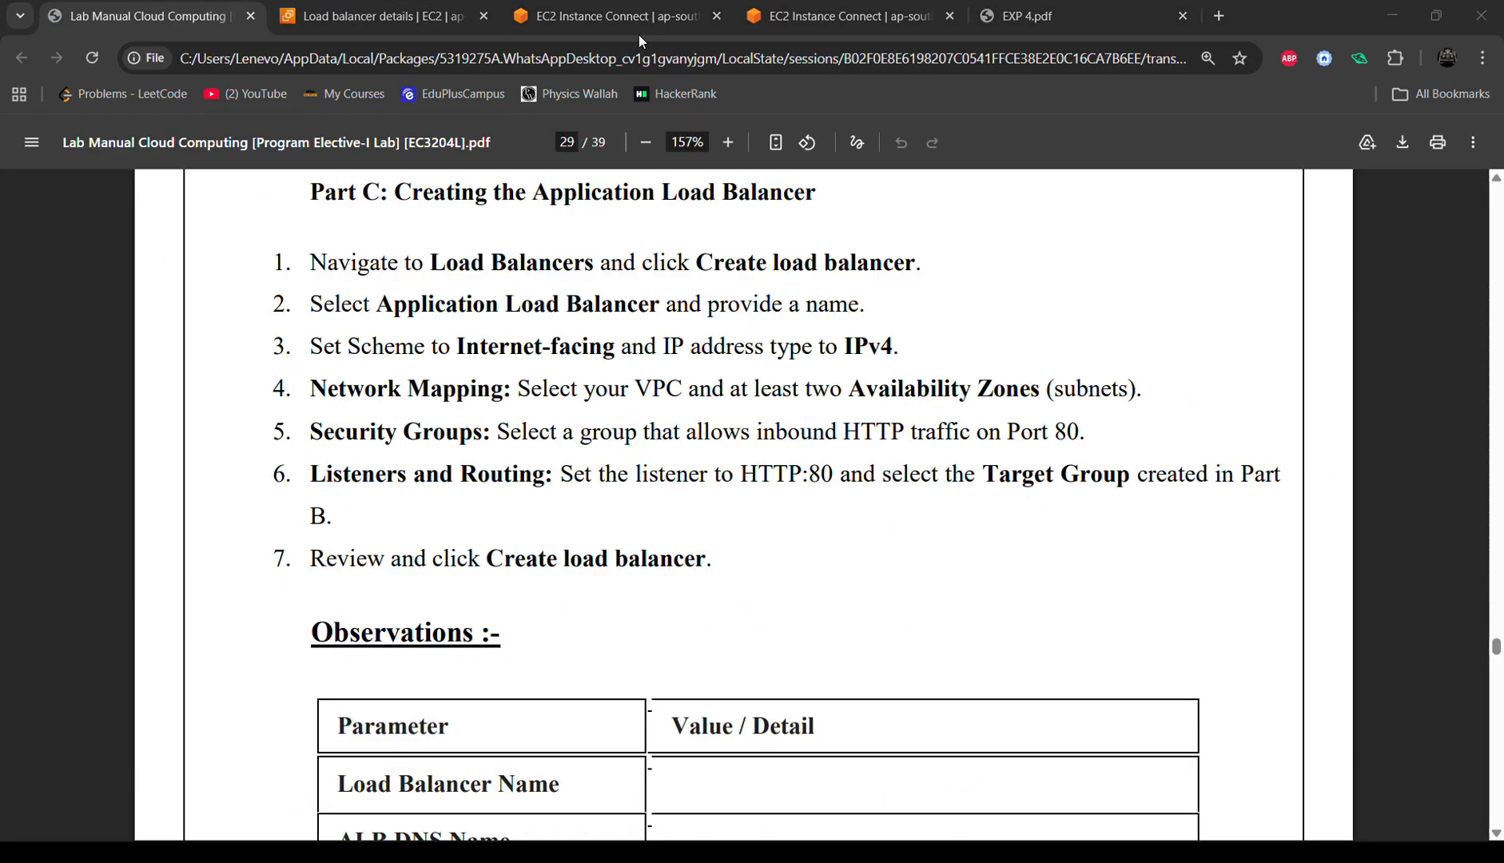
{"action": "left_click_drag", "start_coordinate": [309, 263], "coordinate": [892, 265]}
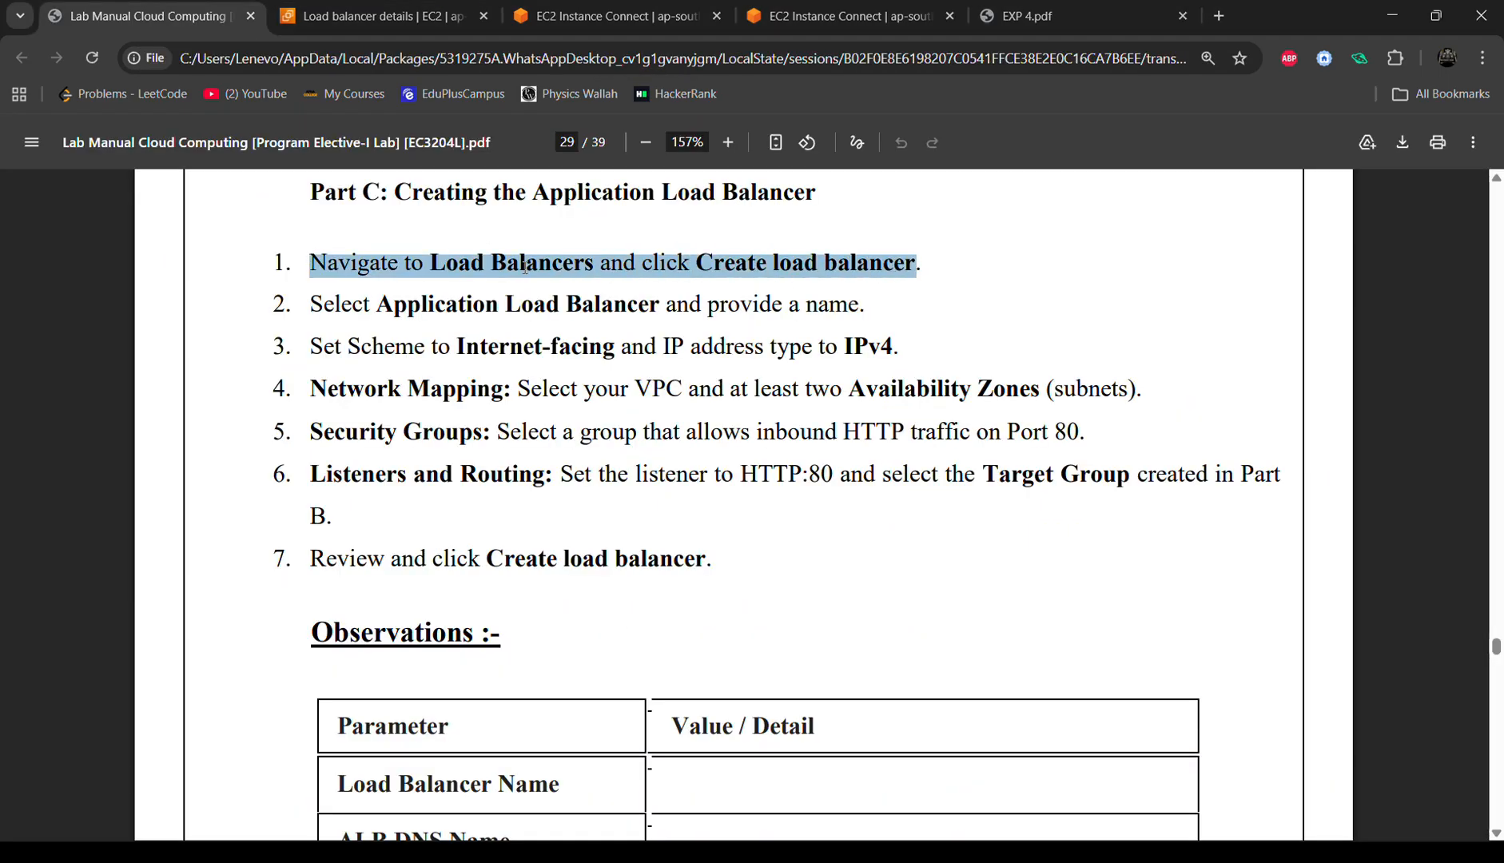
{"action": "left_click_drag", "start_coordinate": [322, 305], "coordinate": [862, 295]}
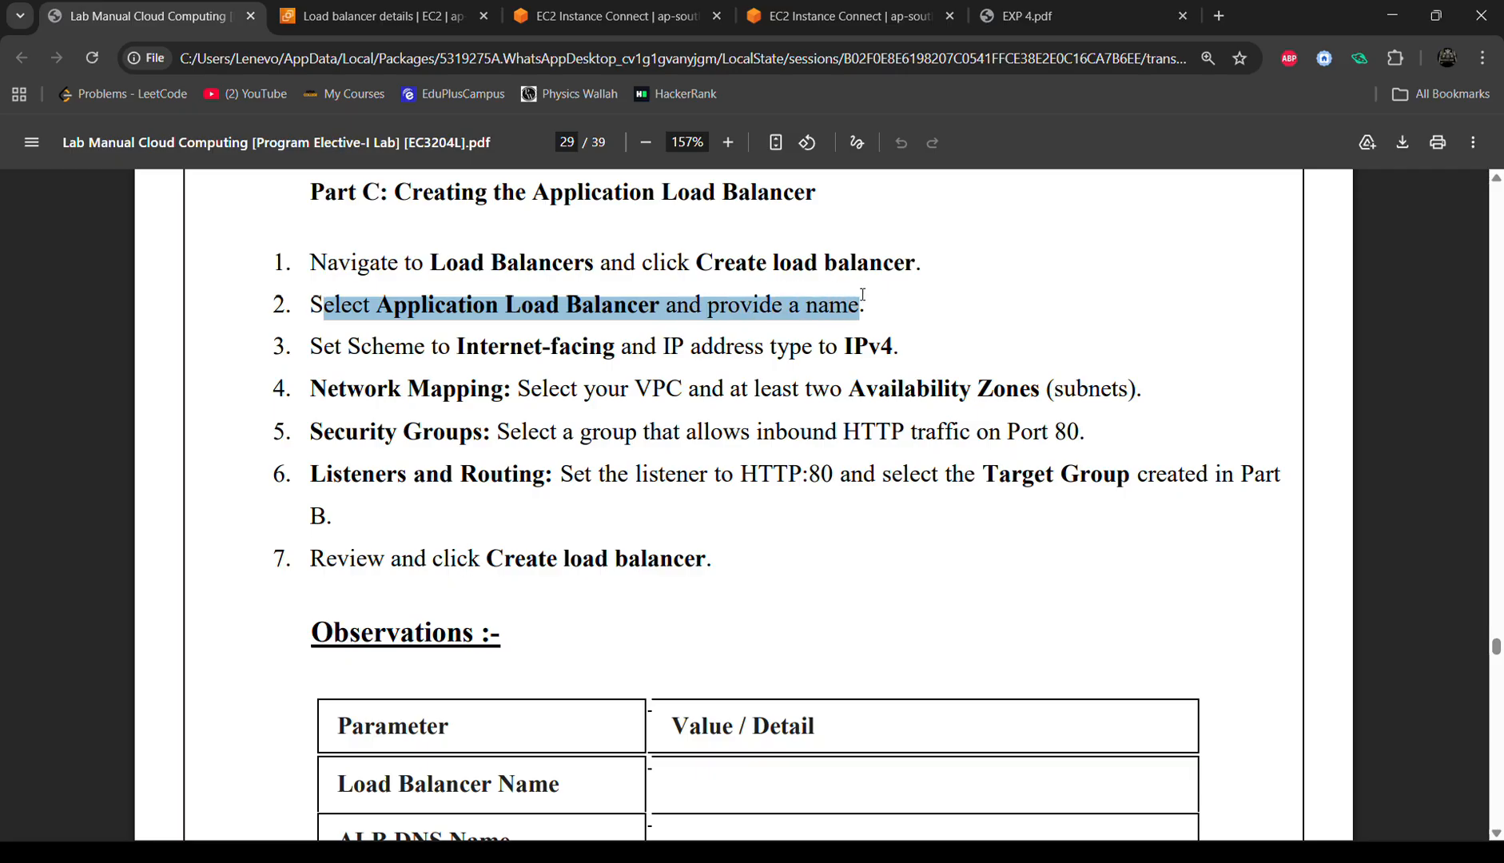
{"action": "left_click_drag", "start_coordinate": [311, 346], "coordinate": [899, 347]}
{"action": "left_click_drag", "start_coordinate": [311, 389], "coordinate": [1075, 408]}
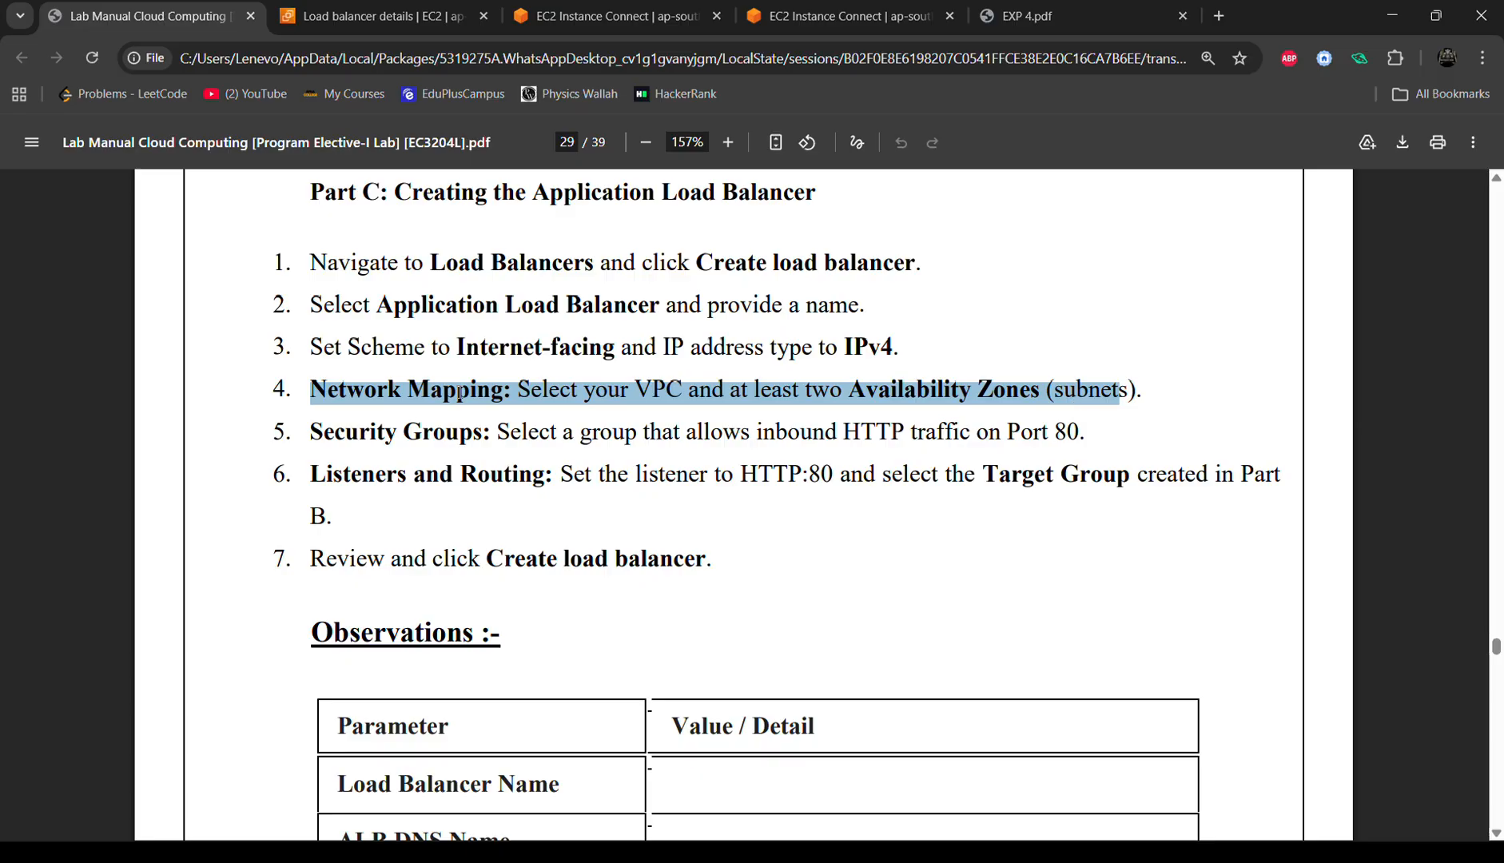
{"action": "left_click_drag", "start_coordinate": [311, 439], "coordinate": [1078, 437]}
{"action": "left_click", "coordinate": [751, 462]}
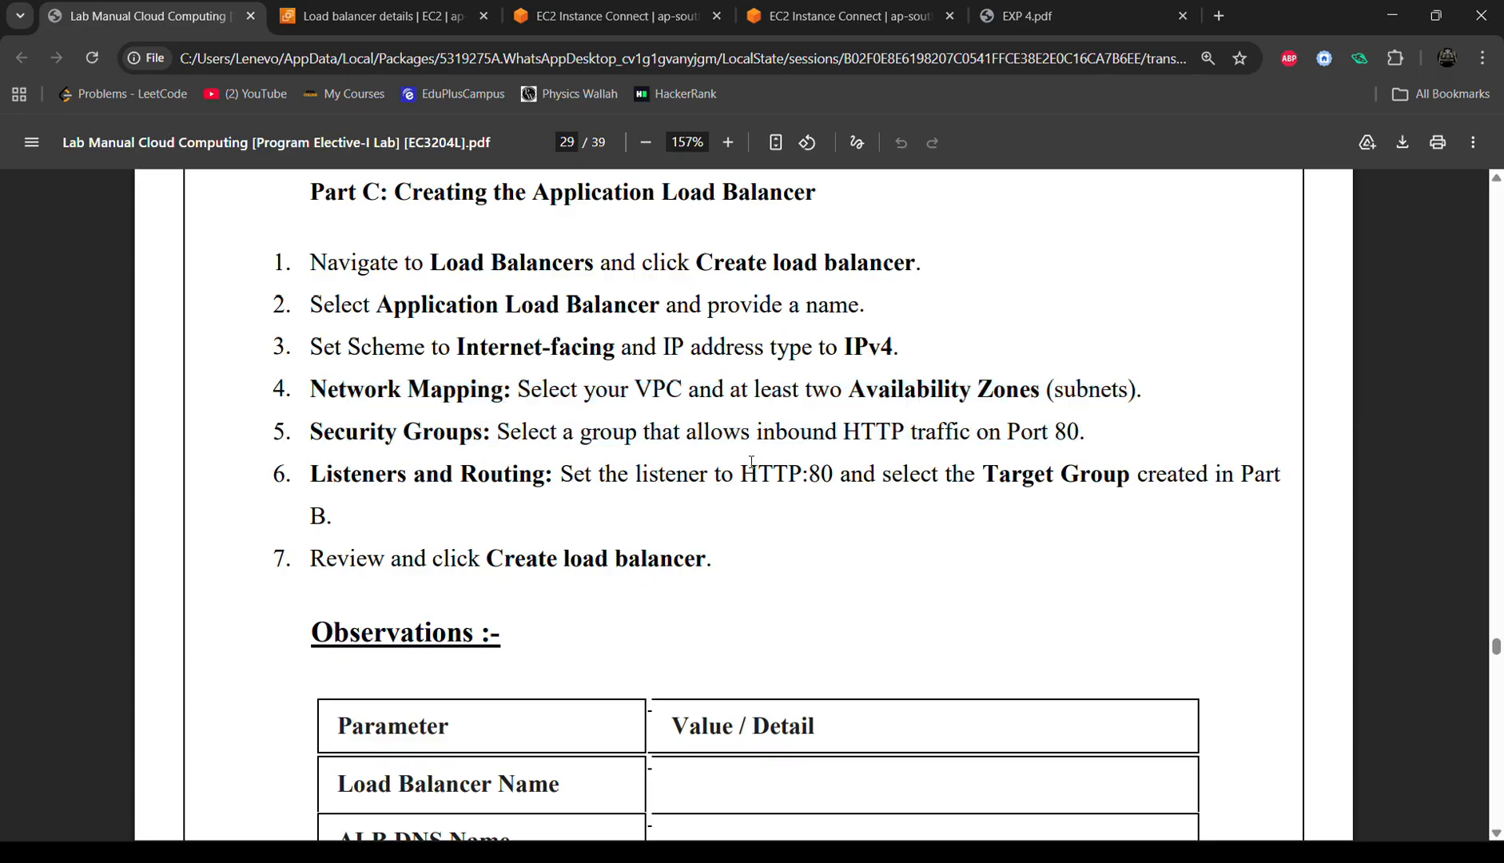
Step: Return to the load balancer's details page and check its status, hosted zone and VPC
{"action": "left_click_drag", "start_coordinate": [457, 559], "coordinate": [707, 560]}
{"action": "left_click", "coordinate": [376, 16]}
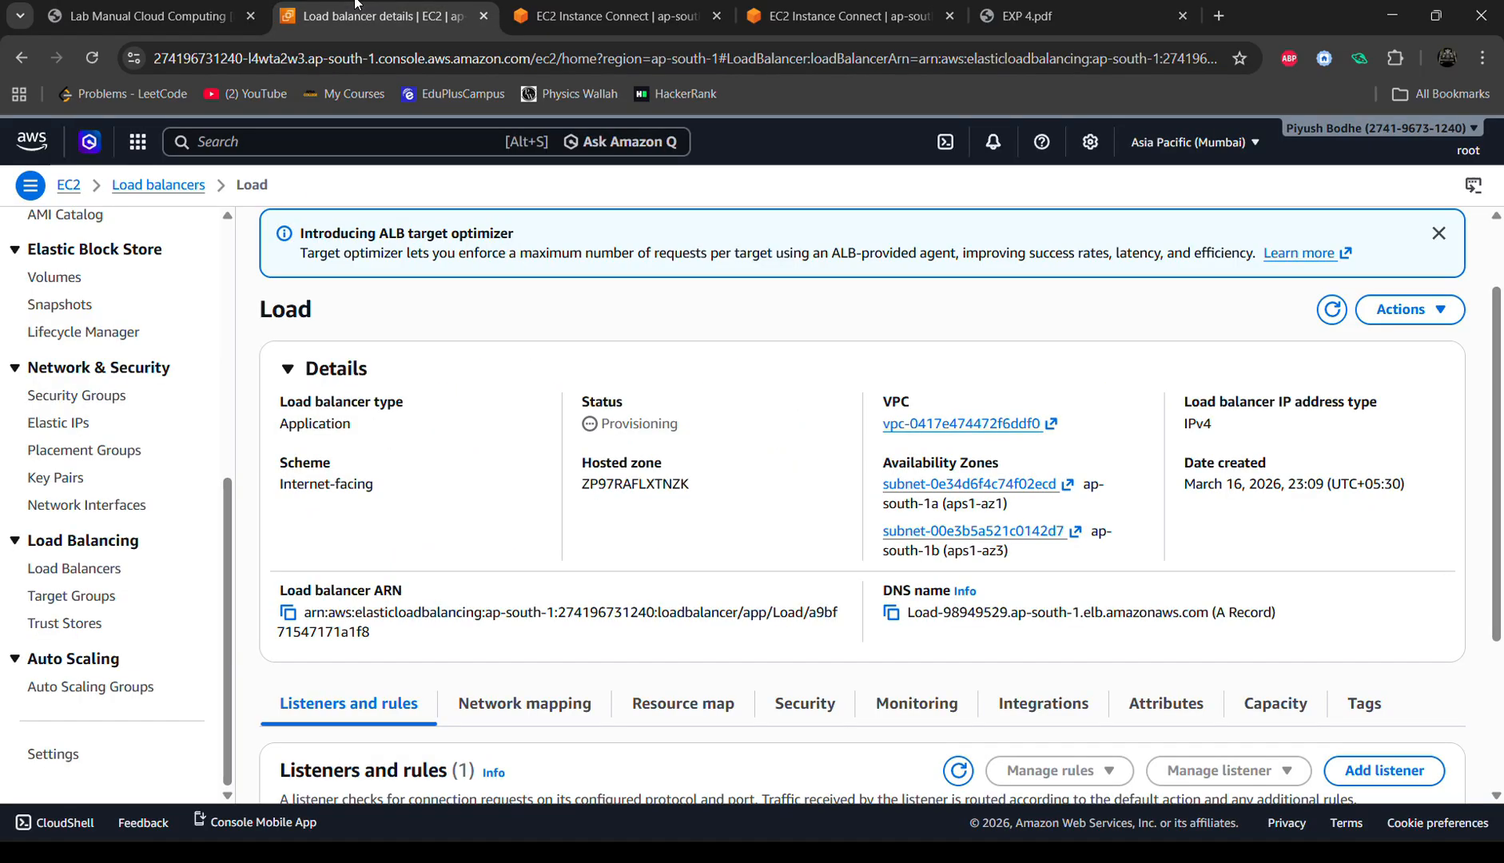
{"action": "scroll", "coordinate": [486, 414], "scroll_direction": "down", "scroll_amount": 1}
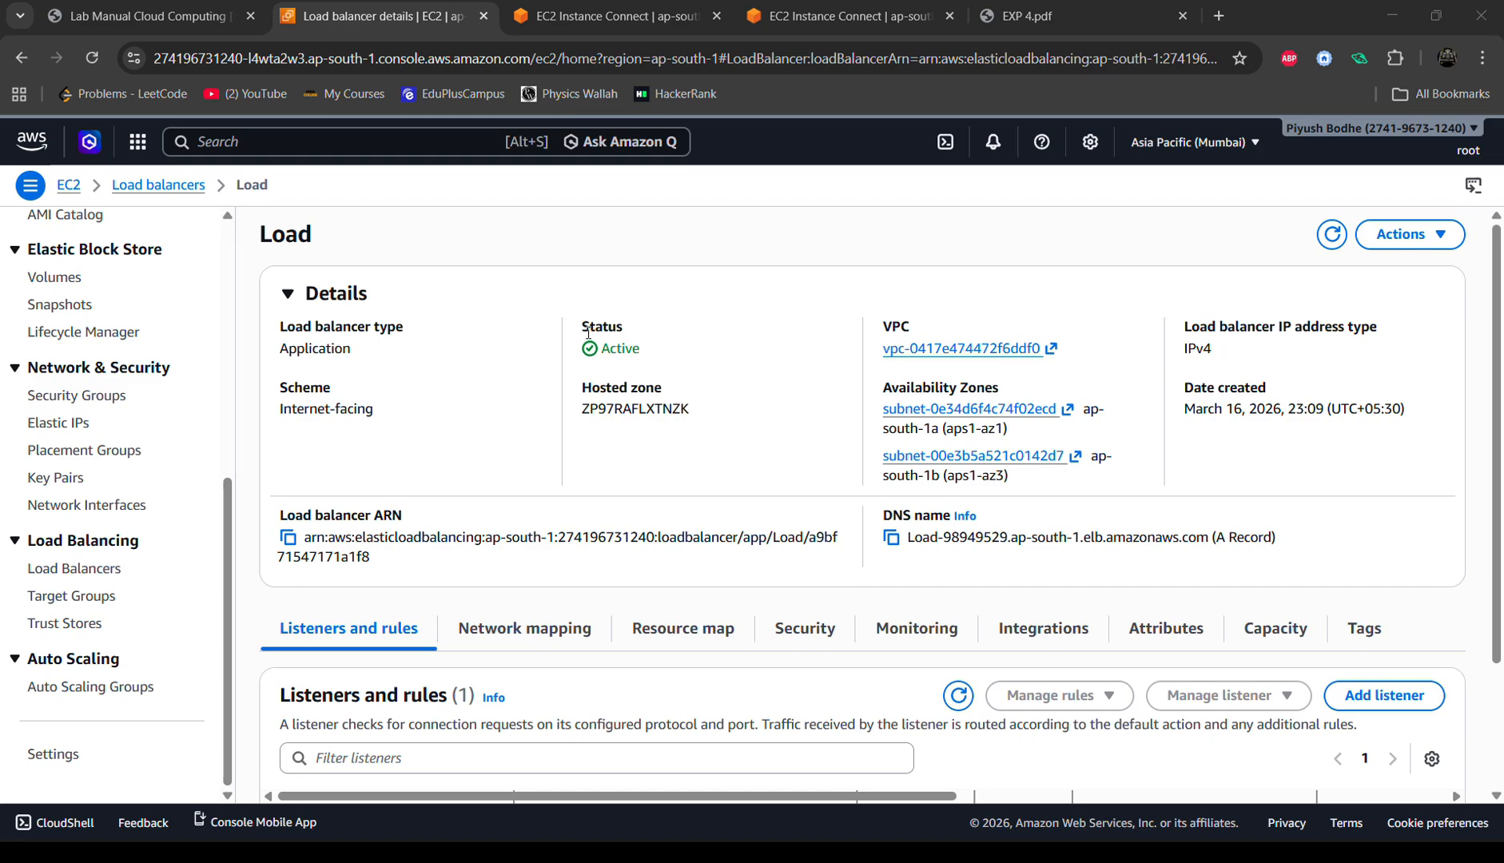
{"action": "left_click_drag", "start_coordinate": [589, 332], "coordinate": [685, 362]}
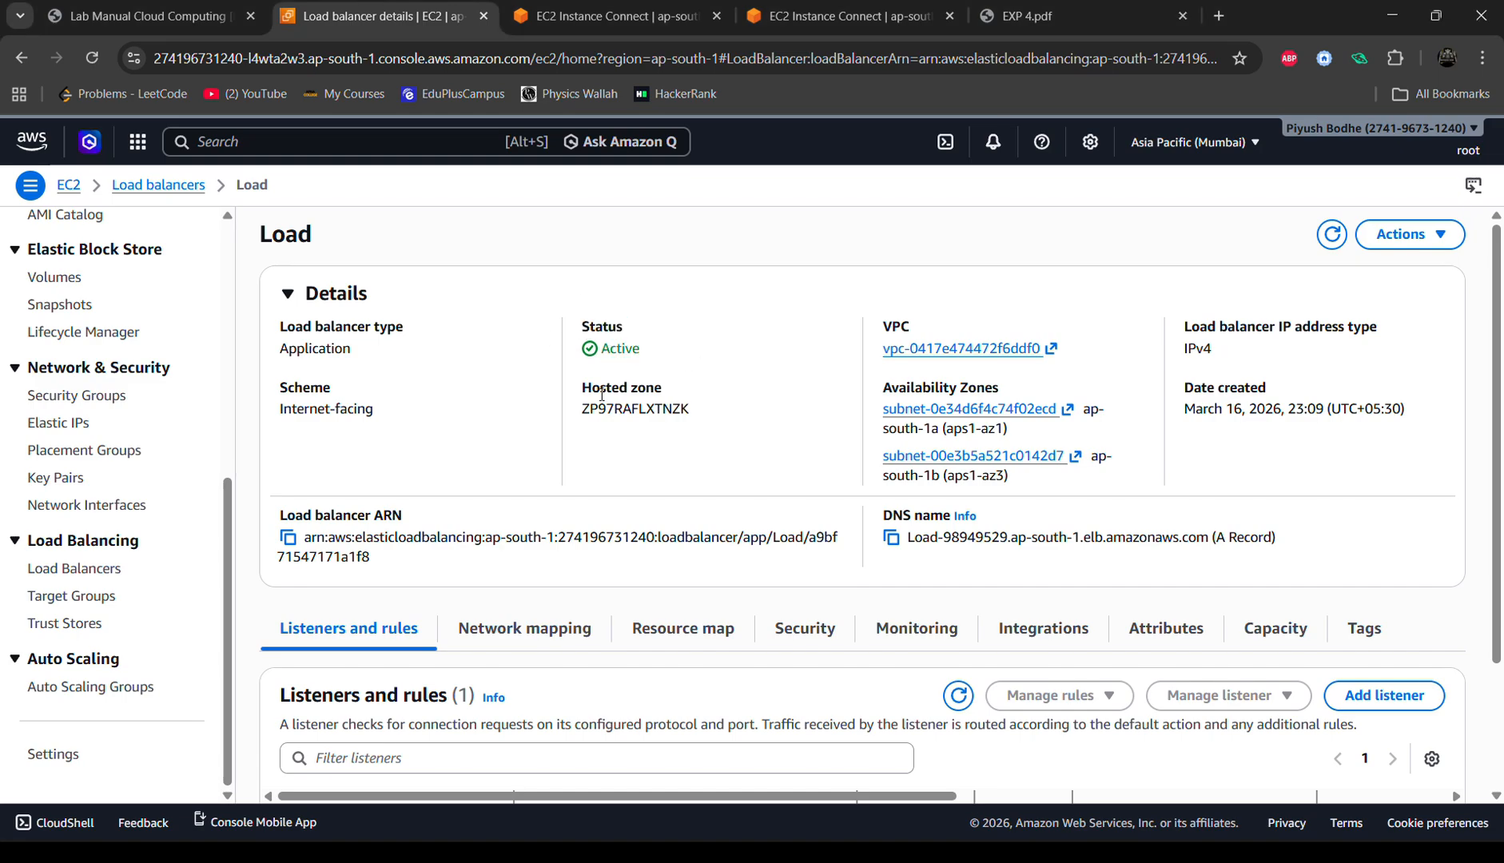
{"action": "left_click_drag", "start_coordinate": [615, 409], "coordinate": [927, 349]}
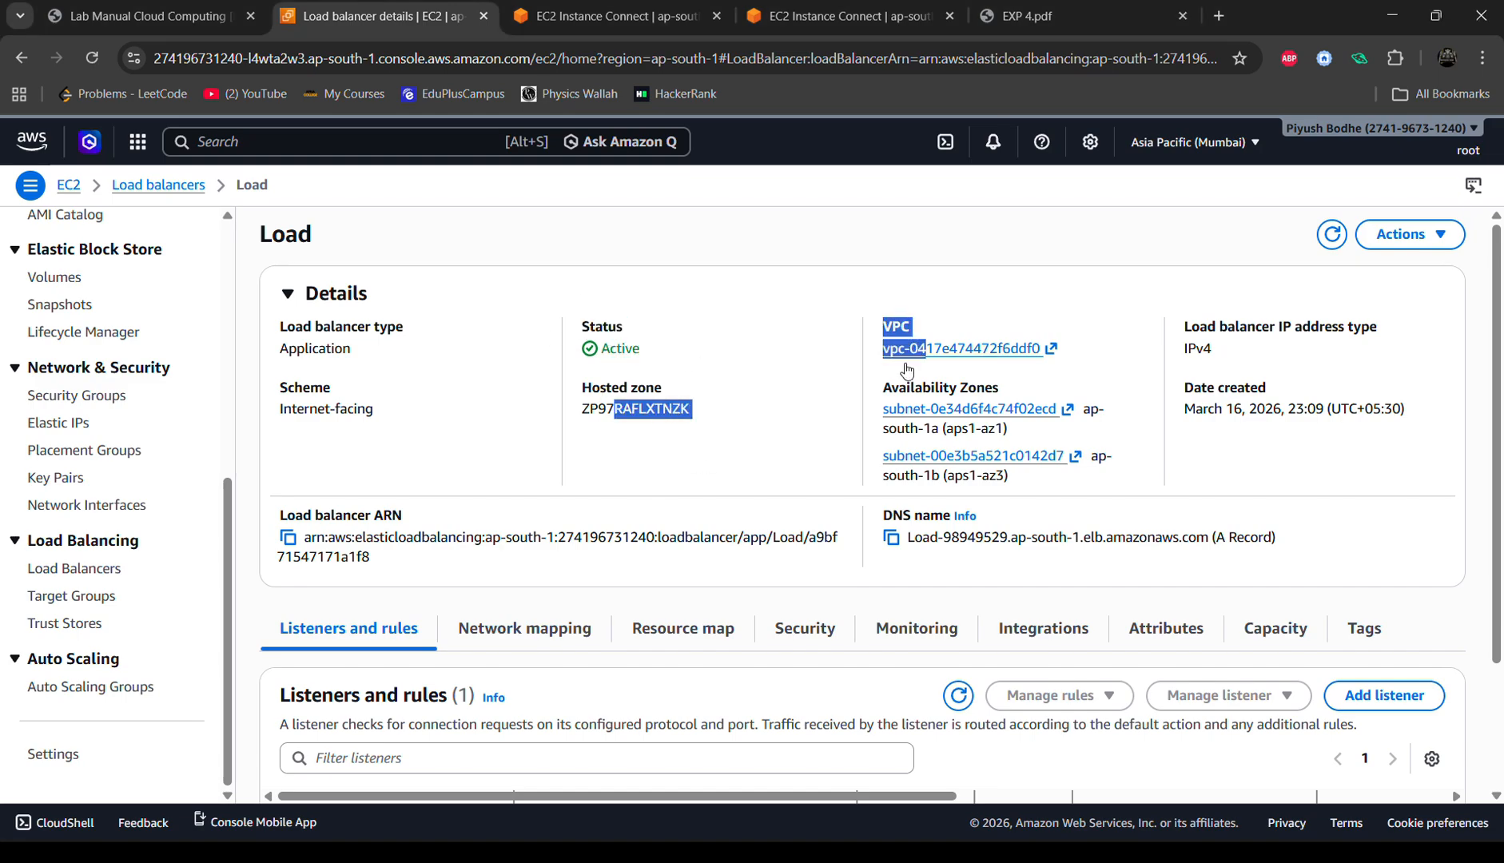
Step: Copy the load balancer's DNS name from its details
{"action": "left_click", "coordinate": [890, 537]}
{"action": "left_click", "coordinate": [991, 531]}
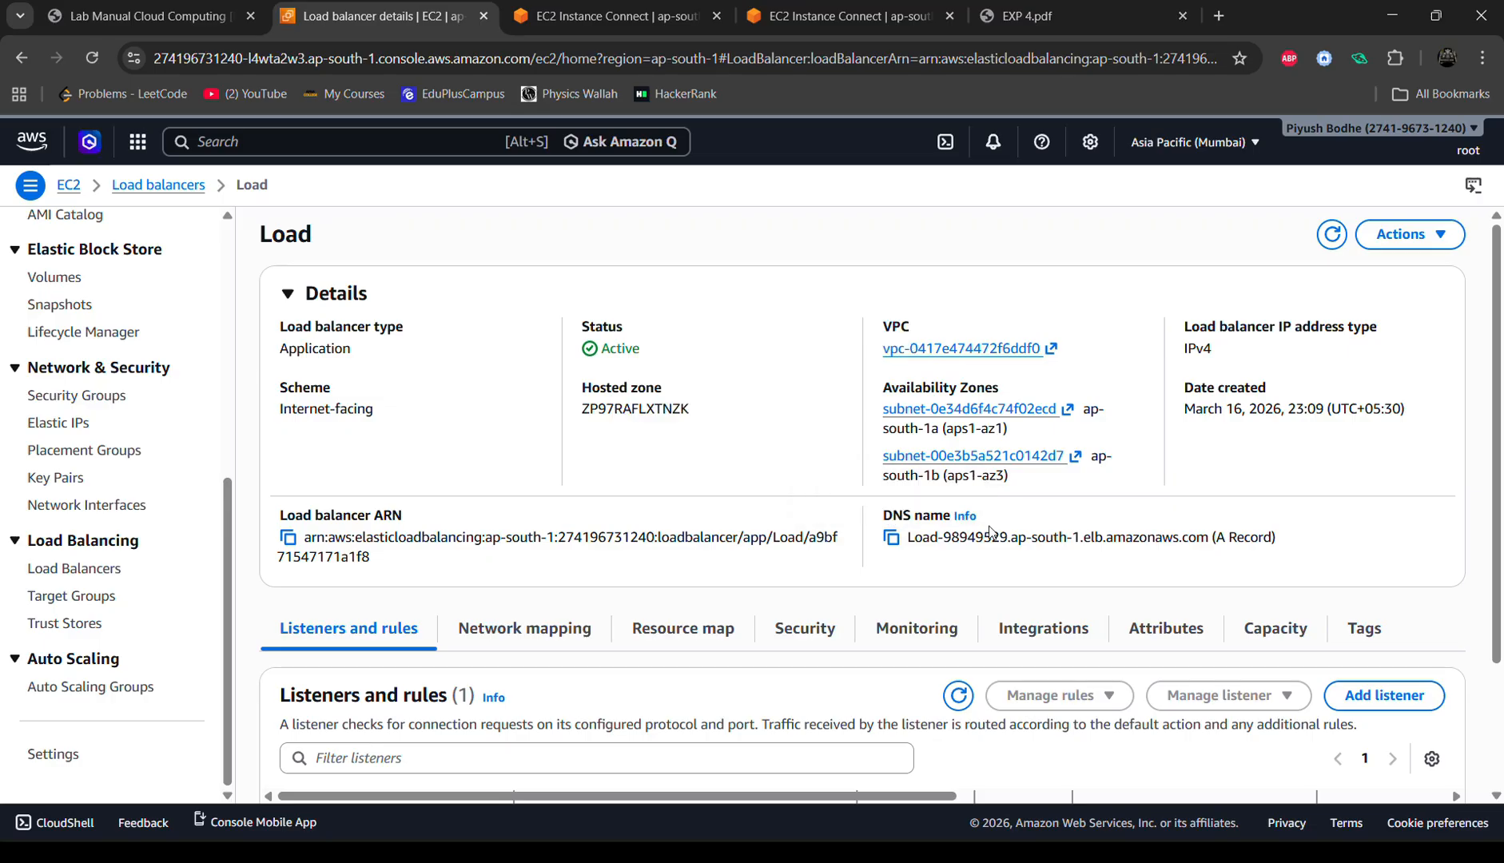
{"action": "left_click", "coordinate": [891, 537]}
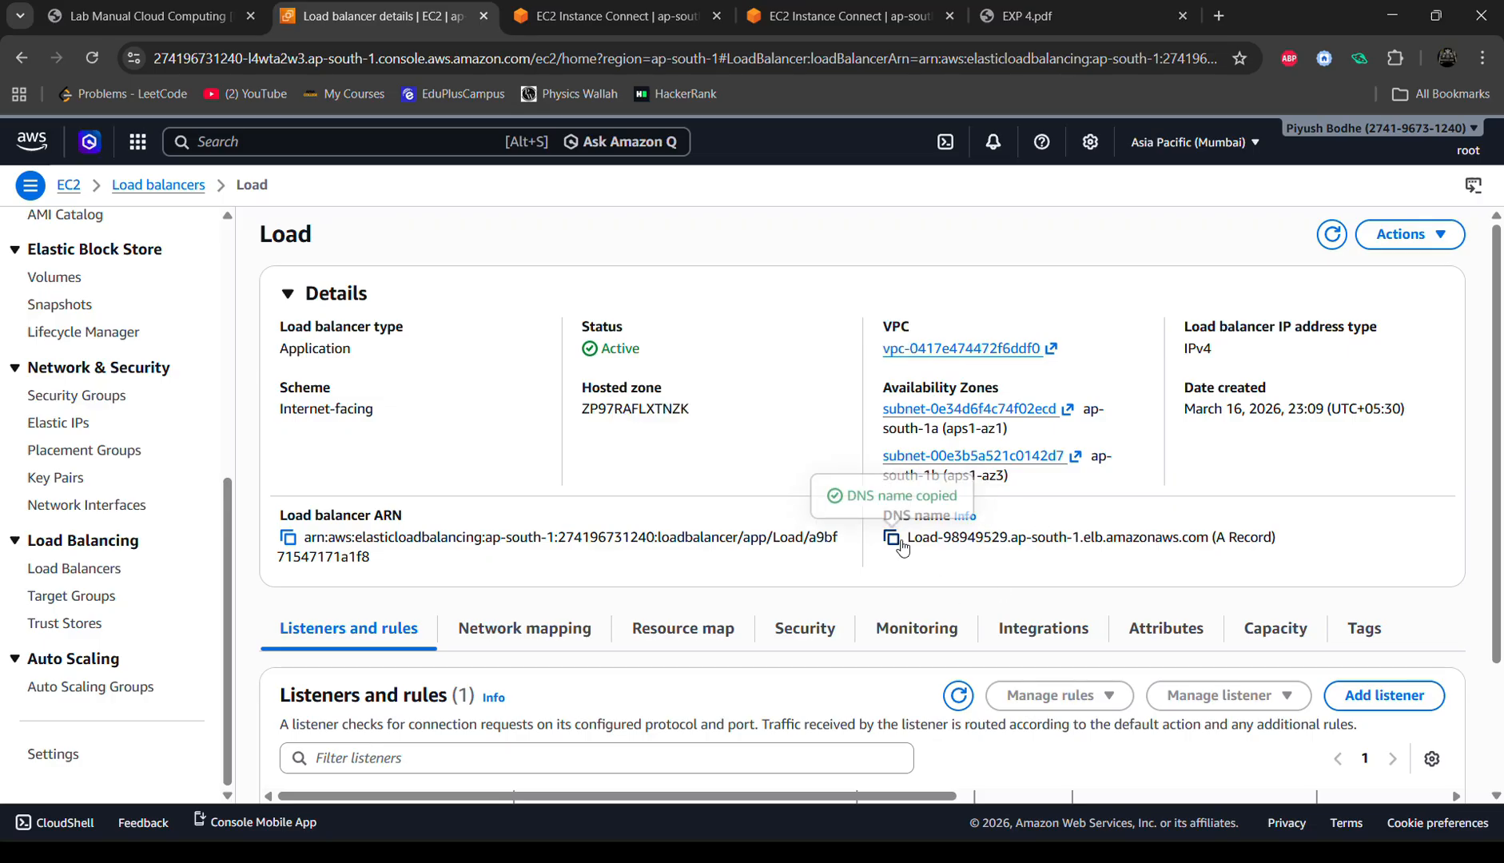
{"action": "left_click", "coordinate": [1214, 16]}
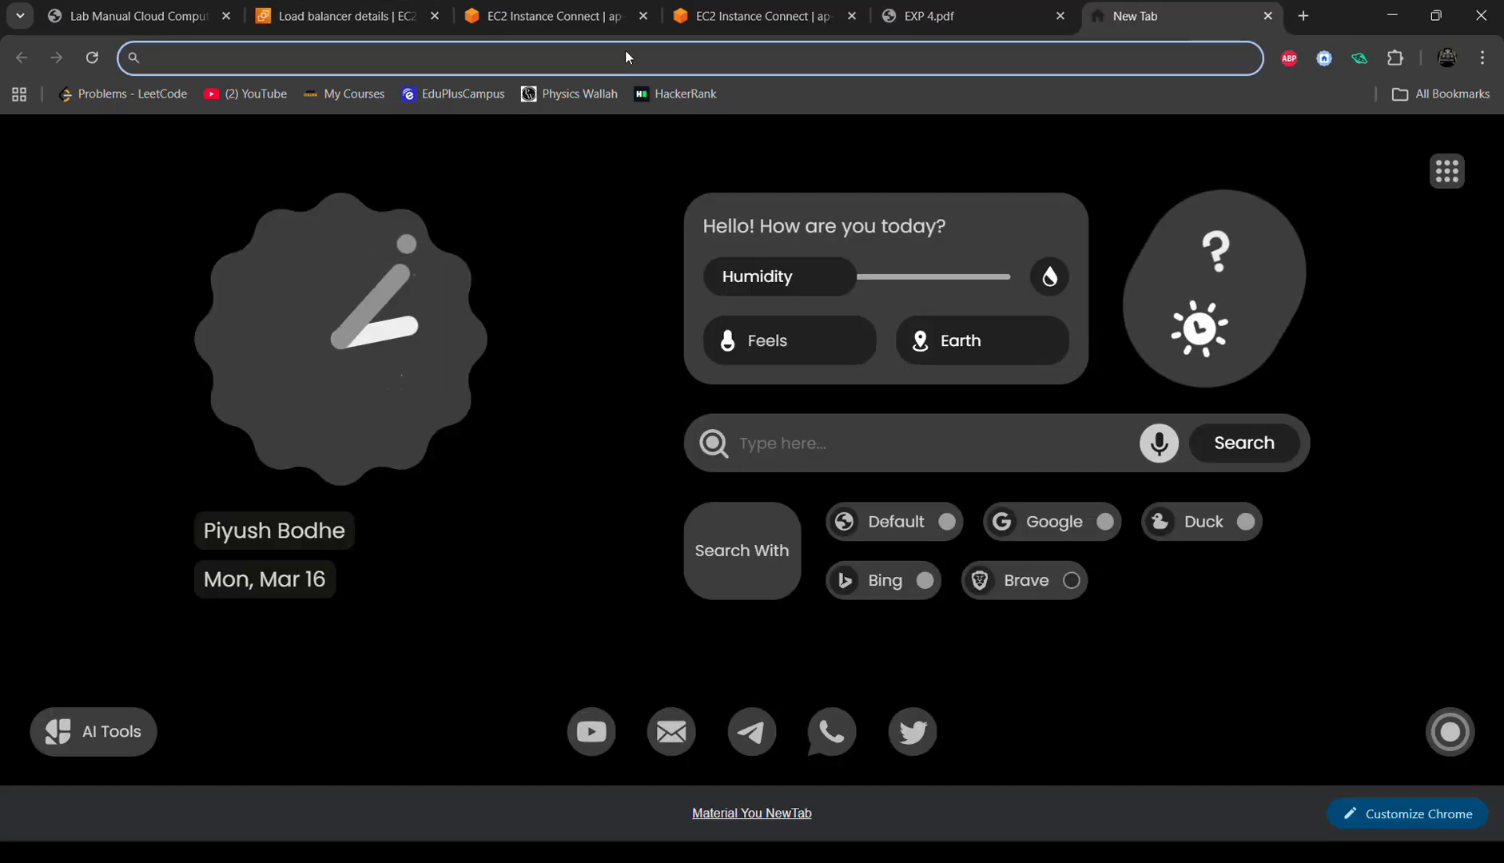
{"action": "key", "text": "ctrl+w"}
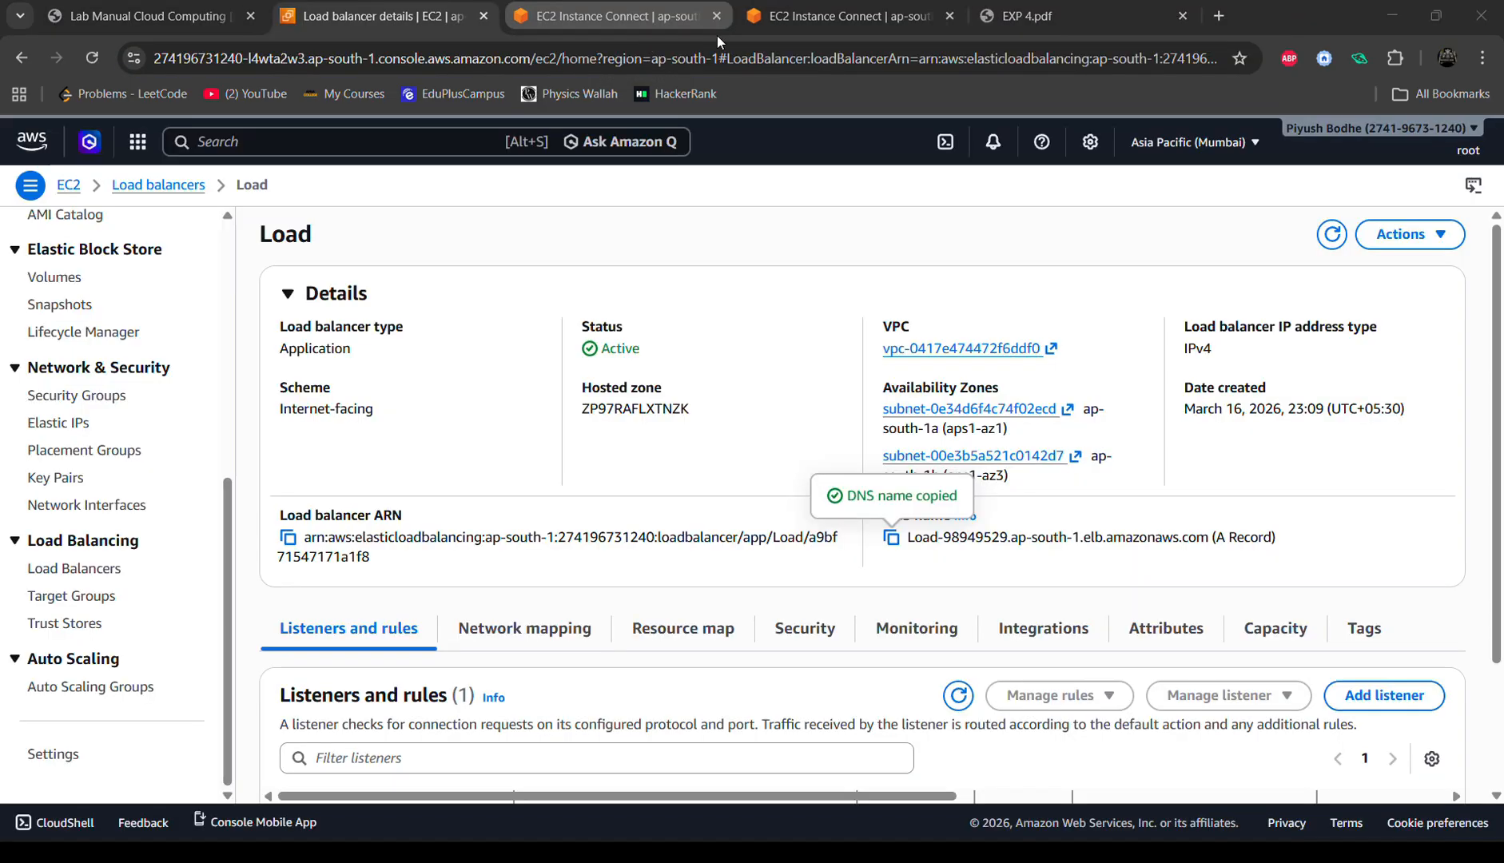
{"action": "left_click", "coordinate": [1220, 16]}
{"action": "type", "text": "http"}
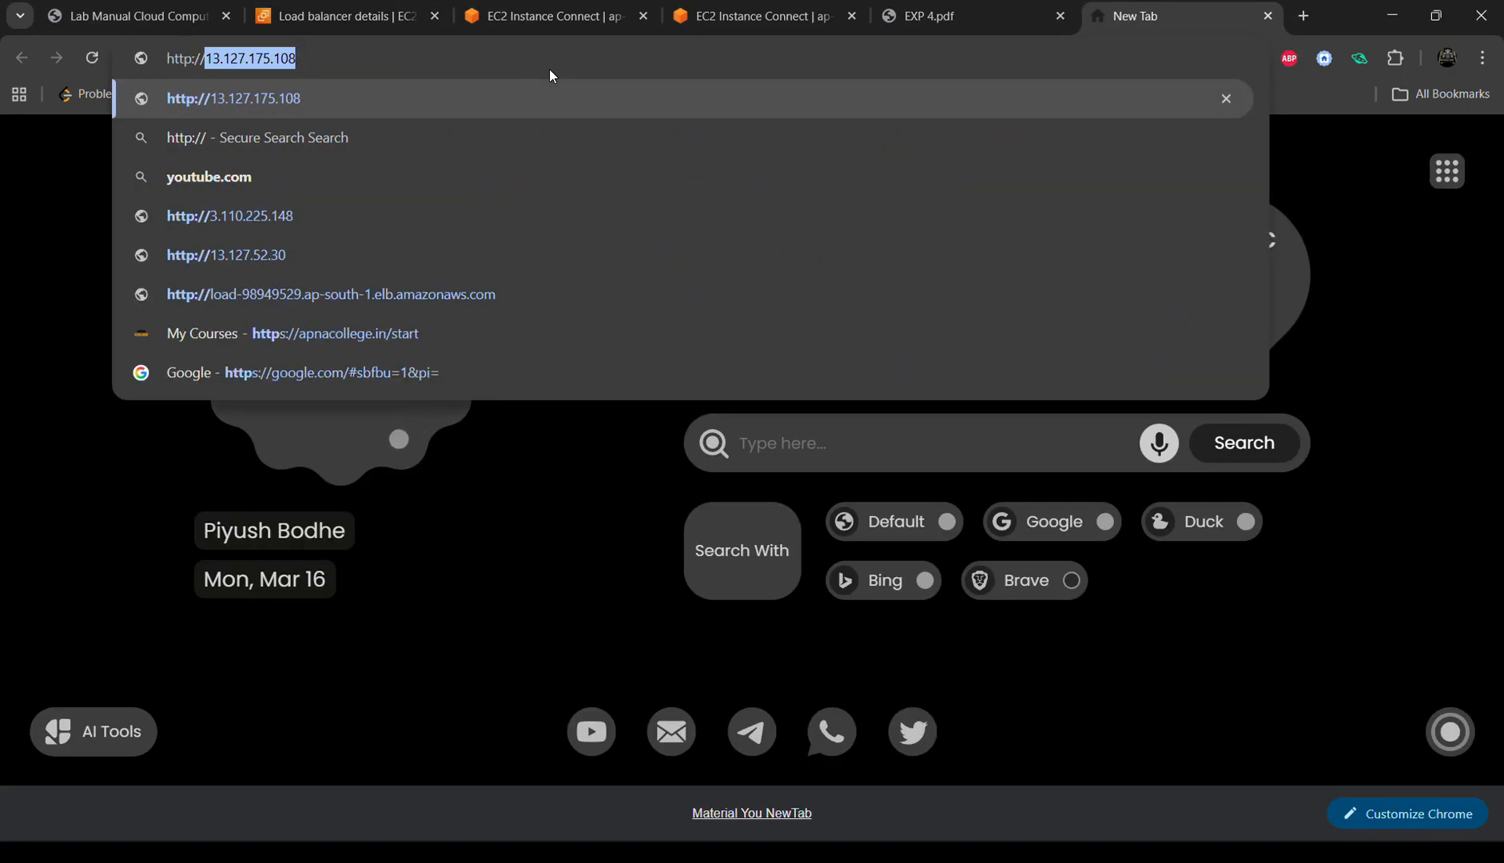
{"action": "type", "text": "://"}
{"action": "key", "text": "ctrl+v"}
{"action": "left_click_drag", "start_coordinate": [499, 58], "coordinate": [209, 60]}
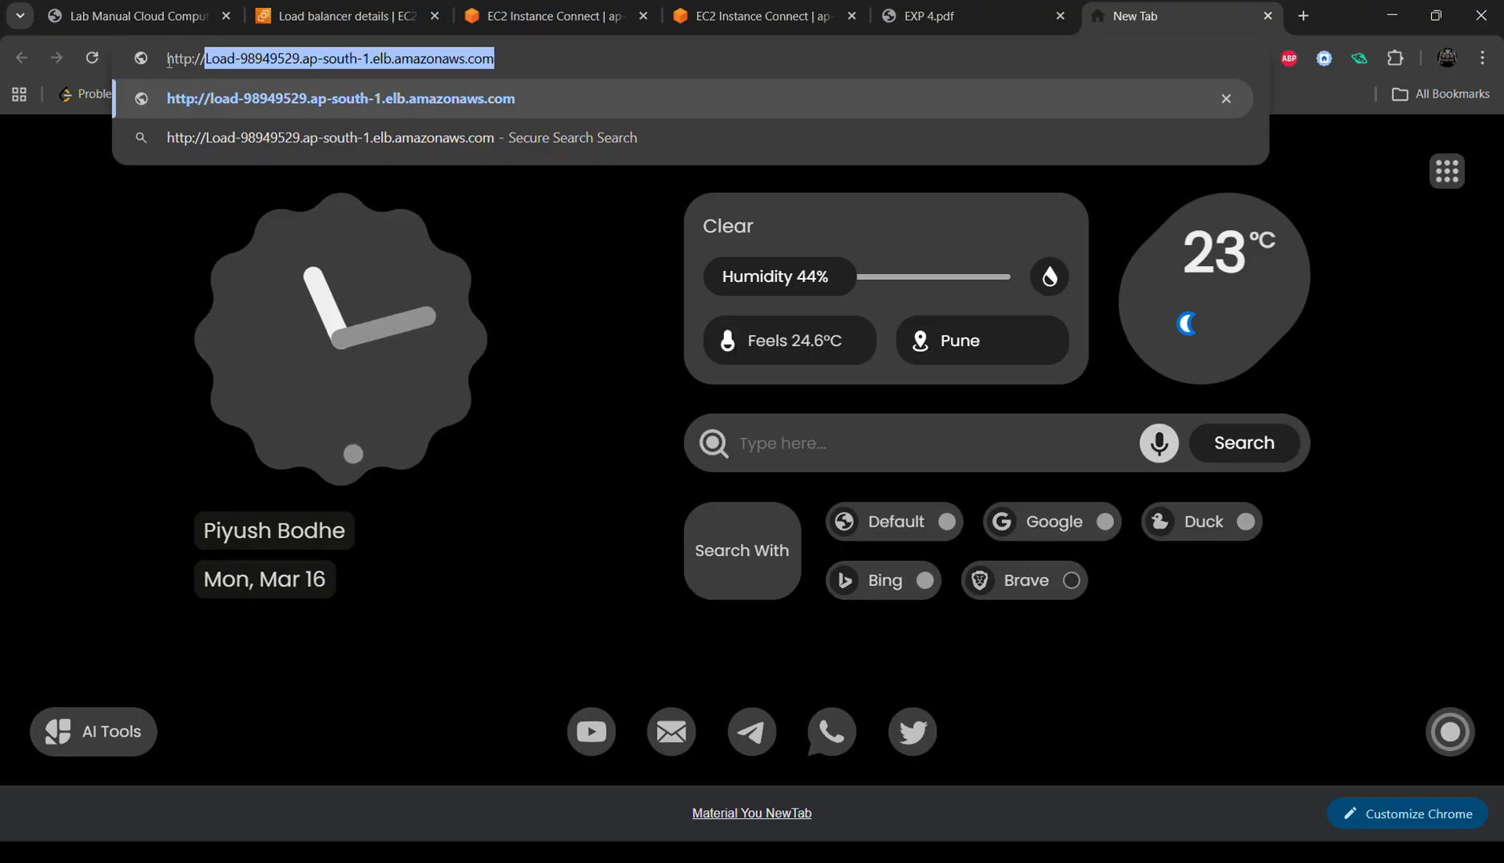
{"action": "left_click", "coordinate": [169, 58]}
{"action": "double_click", "coordinate": [170, 59]}
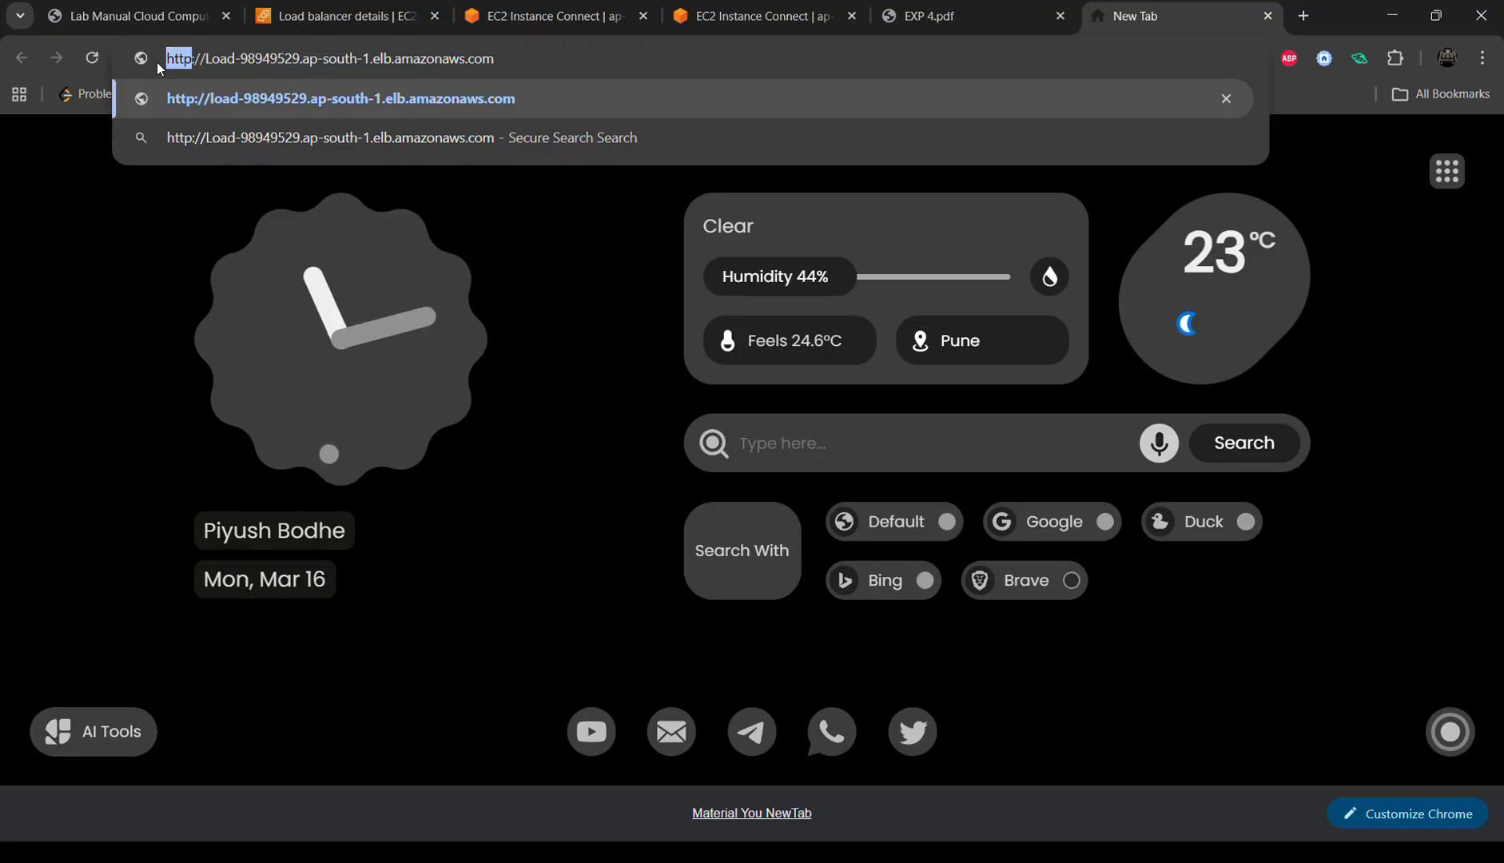
{"action": "left_click", "coordinate": [186, 59]}
{"action": "type", "text": "s"}
{"action": "key", "text": "BackSpace"}
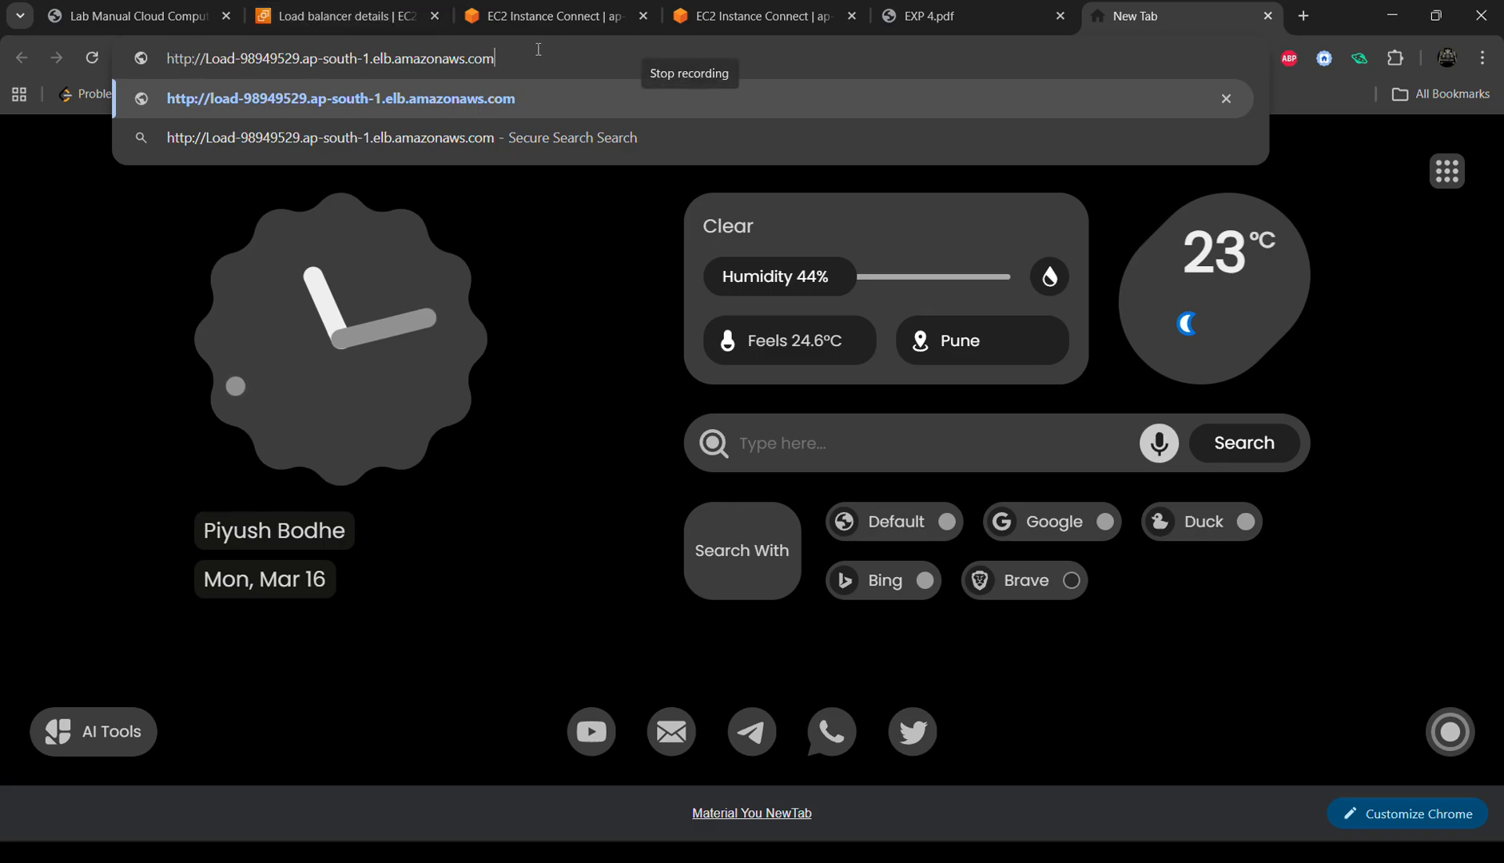
{"action": "key", "text": "Return"}
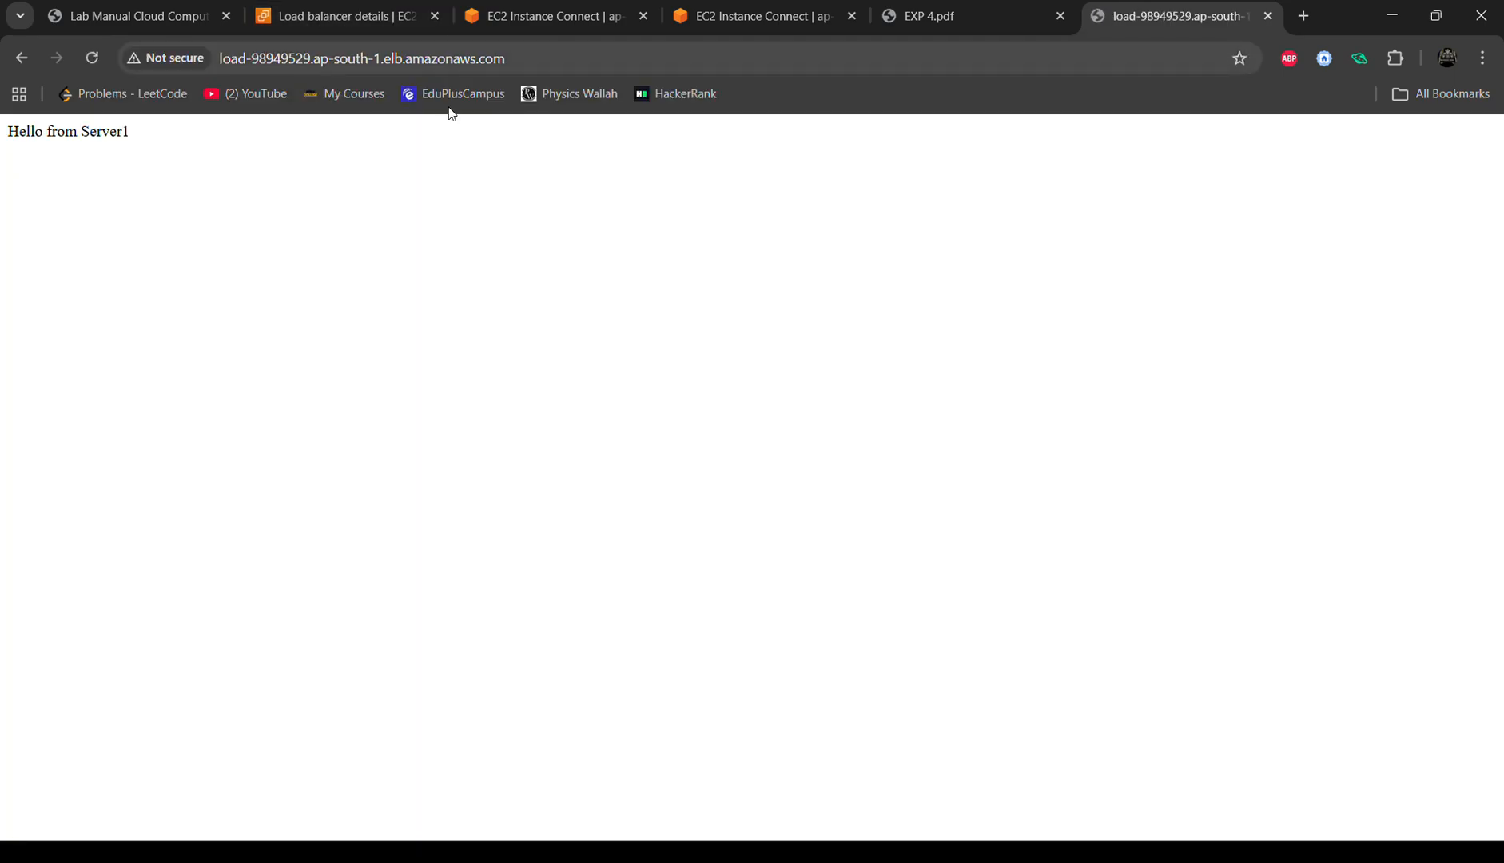
Step: Reload the load balancer's page several times to test whether requests alternate between the two servers
{"action": "left_click", "coordinate": [93, 61]}
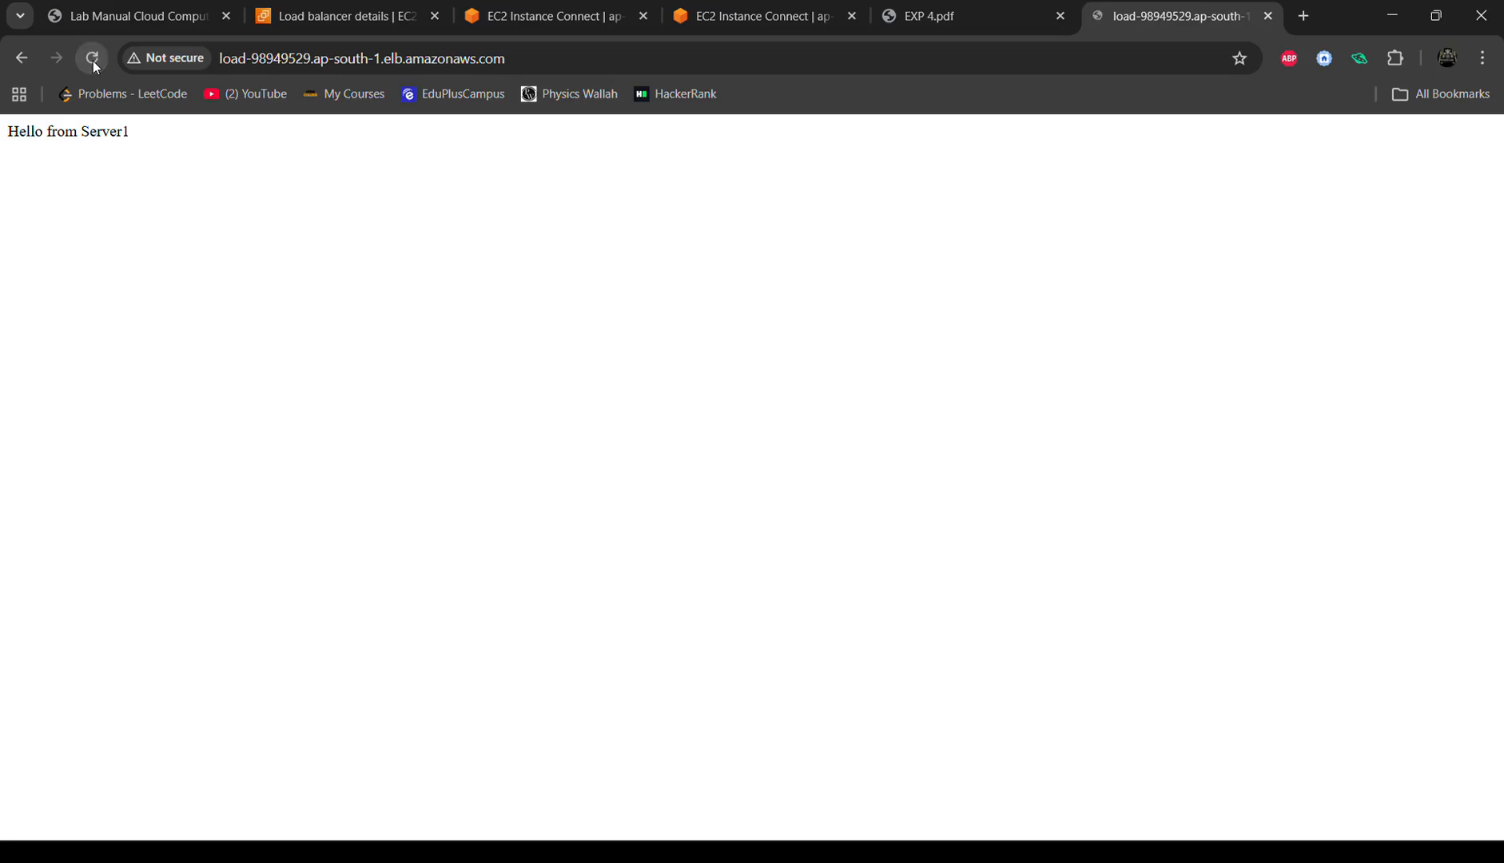
{"action": "left_click", "coordinate": [88, 53]}
{"action": "left_click", "coordinate": [88, 52]}
{"action": "left_click", "coordinate": [87, 52]}
{"action": "left_click", "coordinate": [88, 52]}
{"action": "left_click", "coordinate": [97, 60]}
{"action": "left_click", "coordinate": [97, 60]}
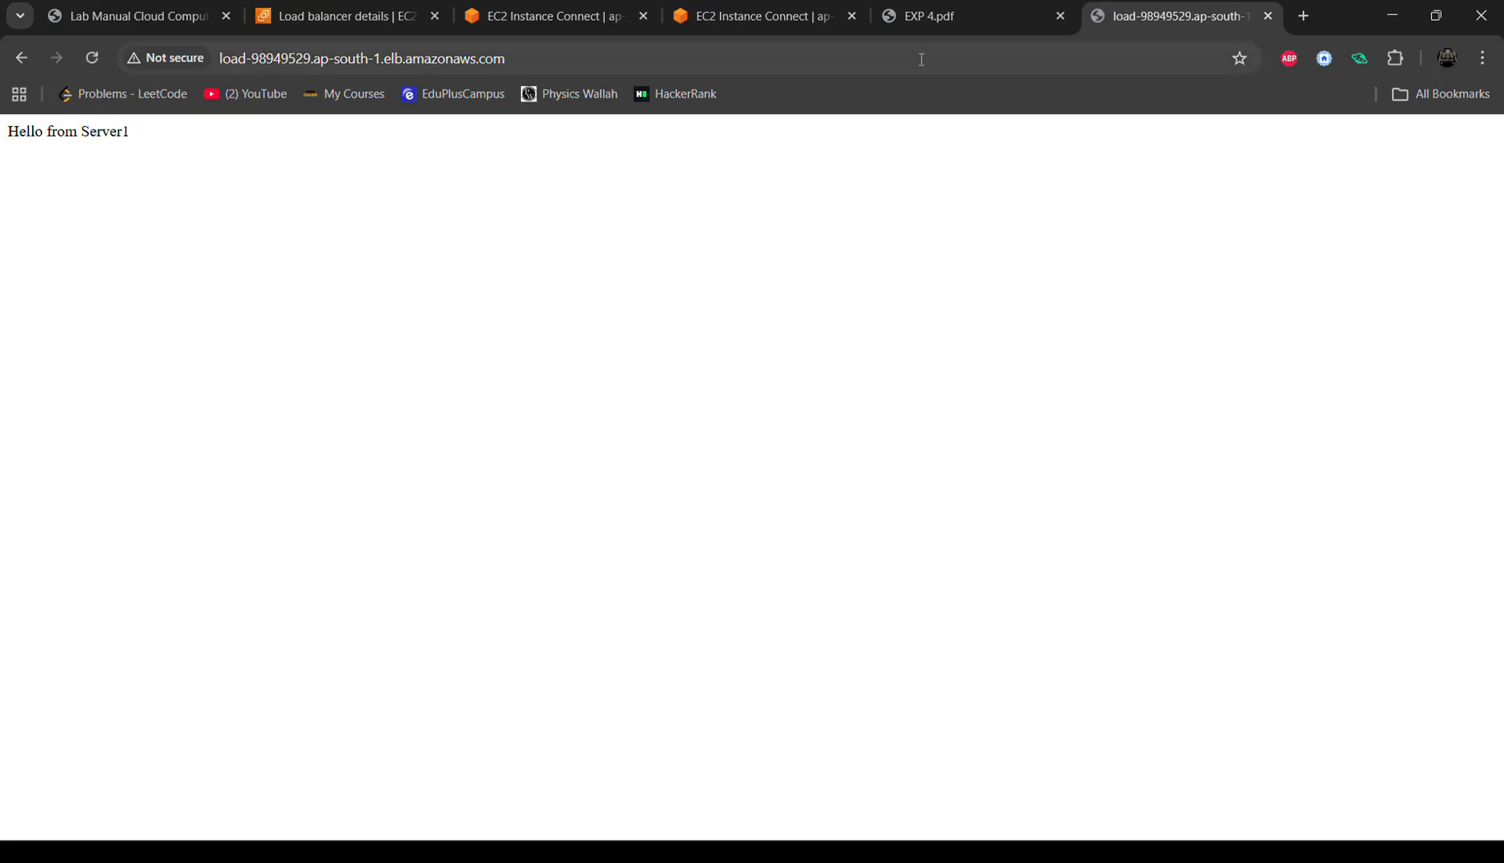
Step: Go over the listener step of Part C and the start of the Observations table in the lab manual
{"action": "left_click", "coordinate": [106, 14]}
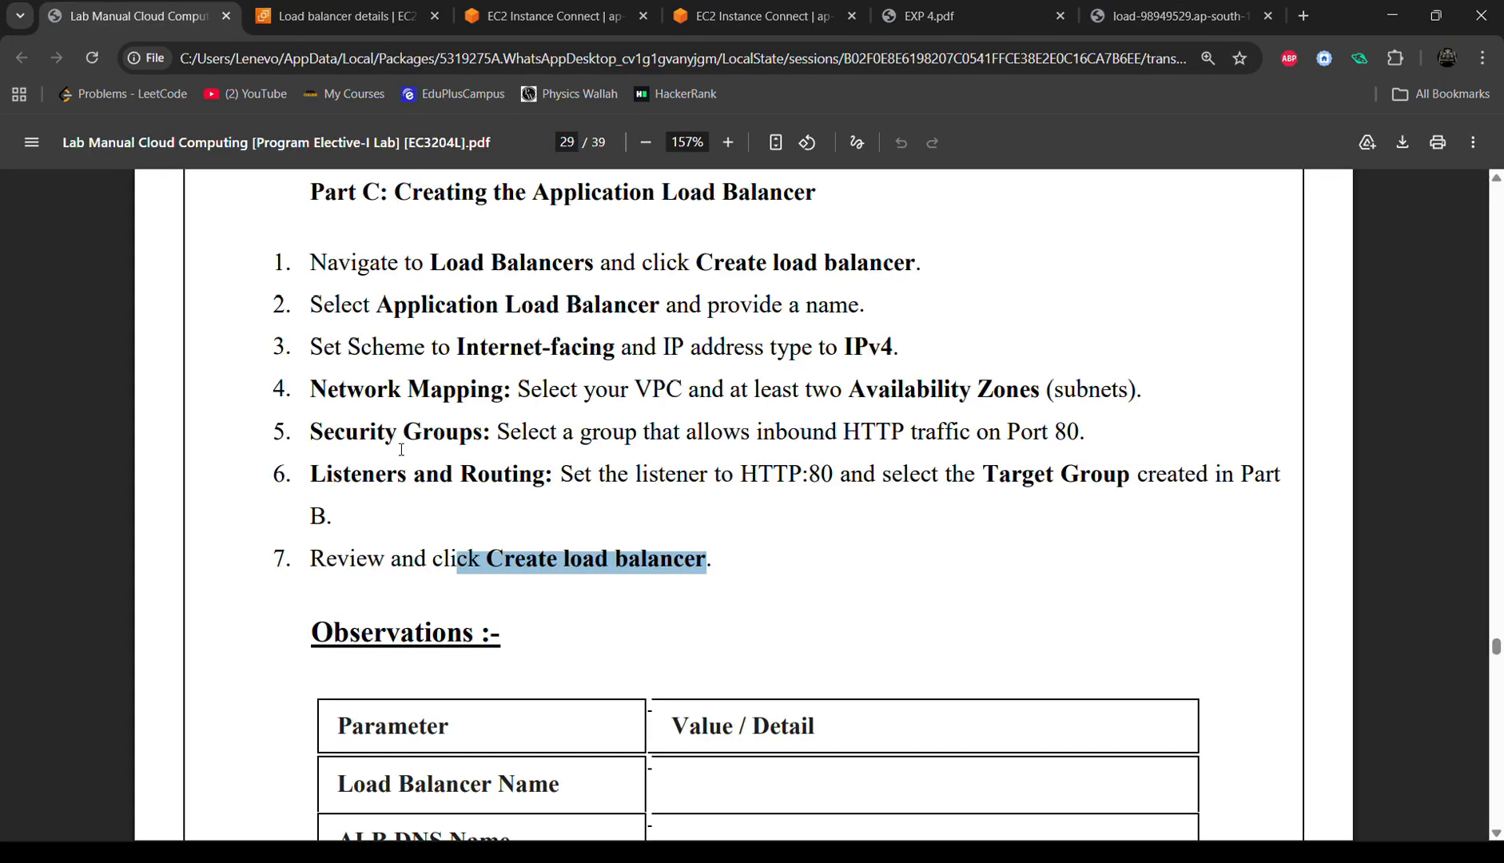
{"action": "left_click_drag", "start_coordinate": [279, 454], "coordinate": [766, 426]}
{"action": "left_click", "coordinate": [722, 473]}
{"action": "left_click_drag", "start_coordinate": [722, 473], "coordinate": [288, 478]}
{"action": "left_click", "coordinate": [339, 497]}
{"action": "scroll", "coordinate": [339, 497], "scroll_direction": "down", "scroll_amount": 3}
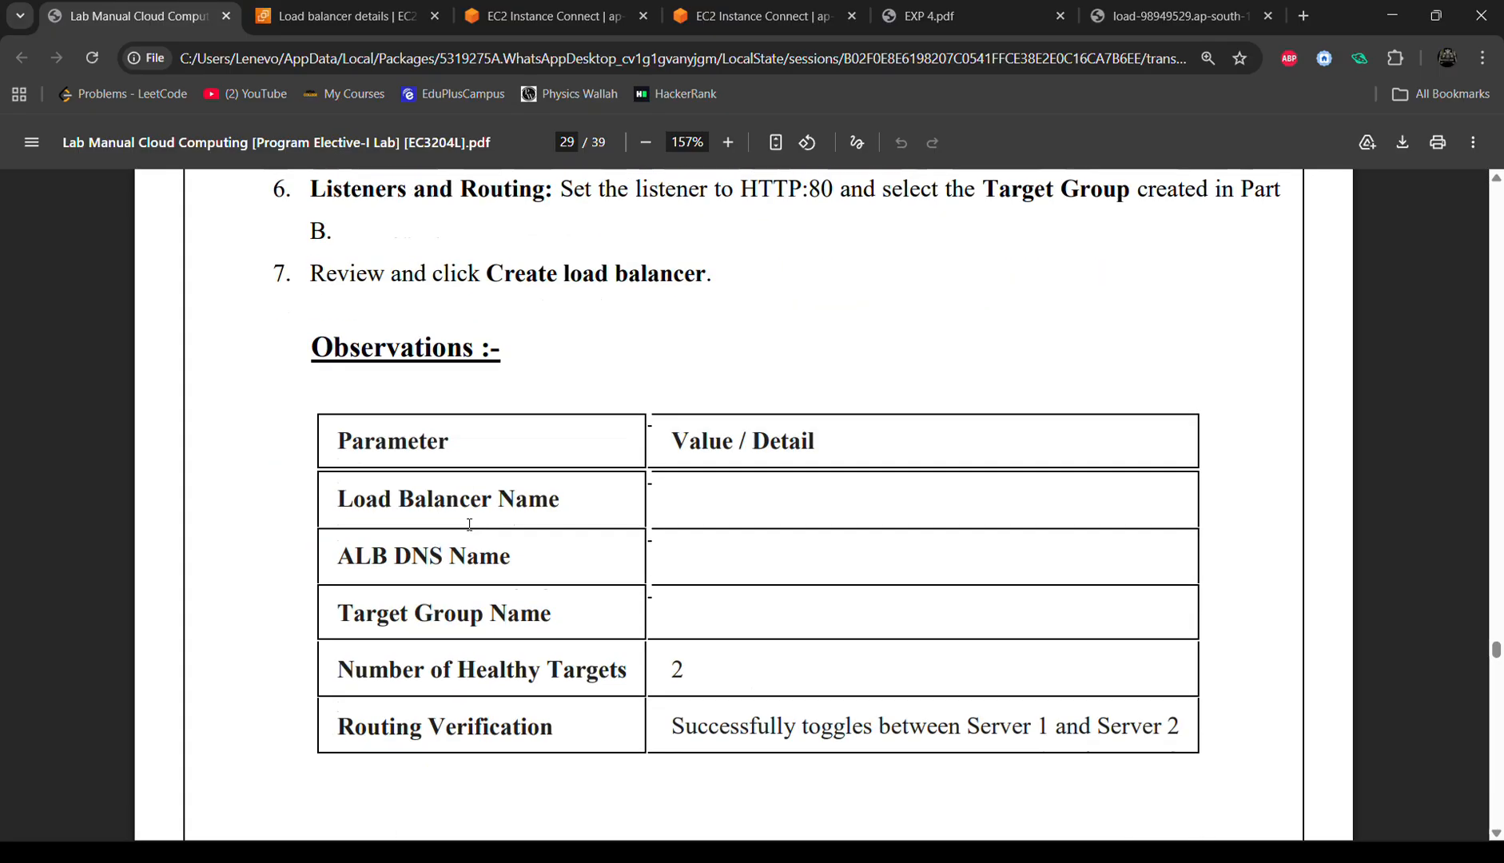
{"action": "triple_click", "coordinate": [388, 429]}
{"action": "left_click", "coordinate": [652, 419]}
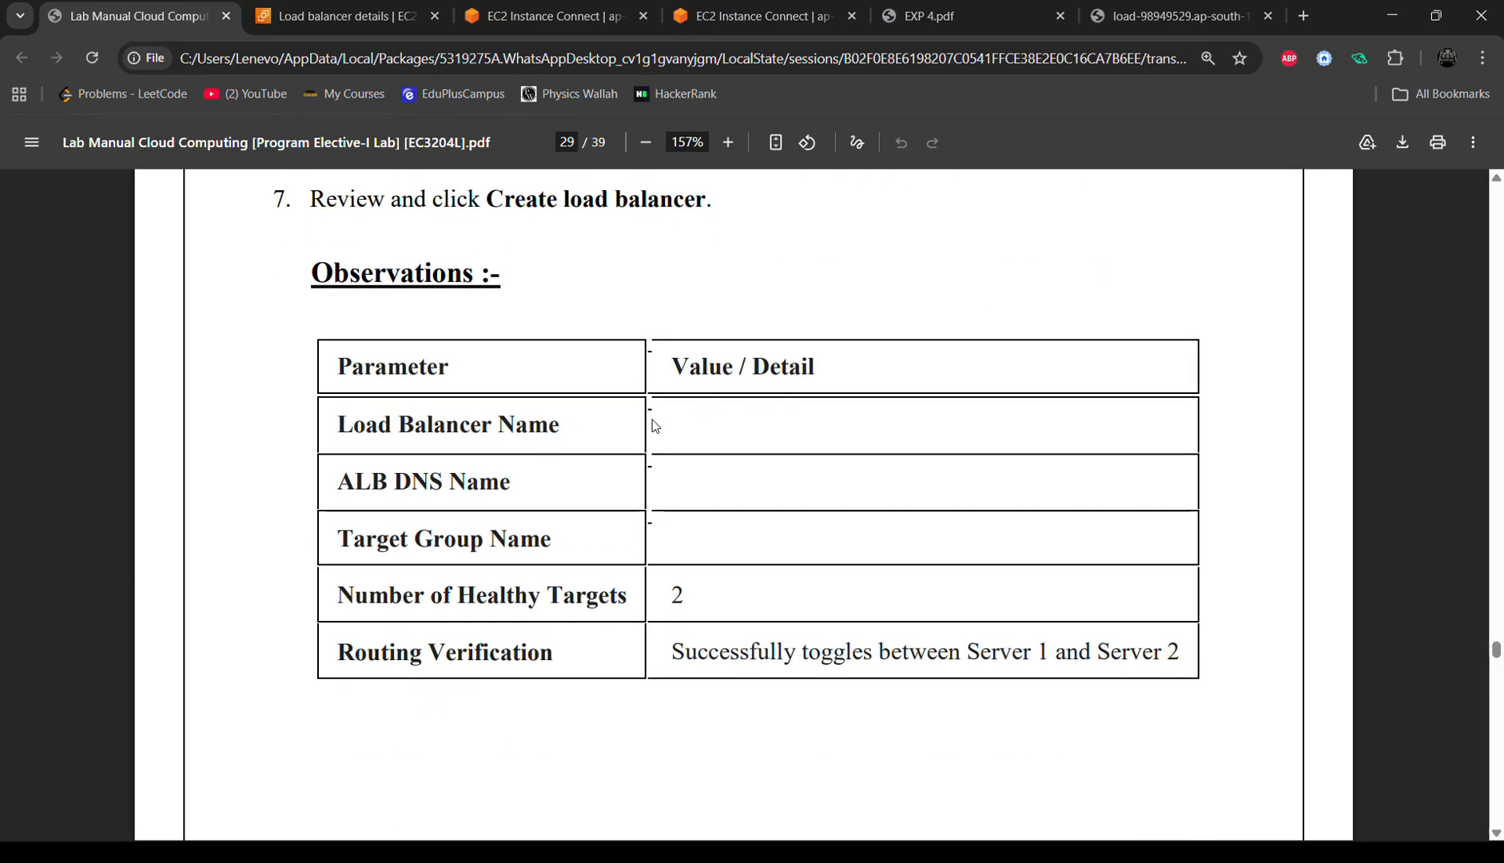
Step: Look up the load balancer's name in the console for the Load Balancer Name row of the Observations table
{"action": "left_click", "coordinate": [1166, 12]}
{"action": "left_click", "coordinate": [397, 9]}
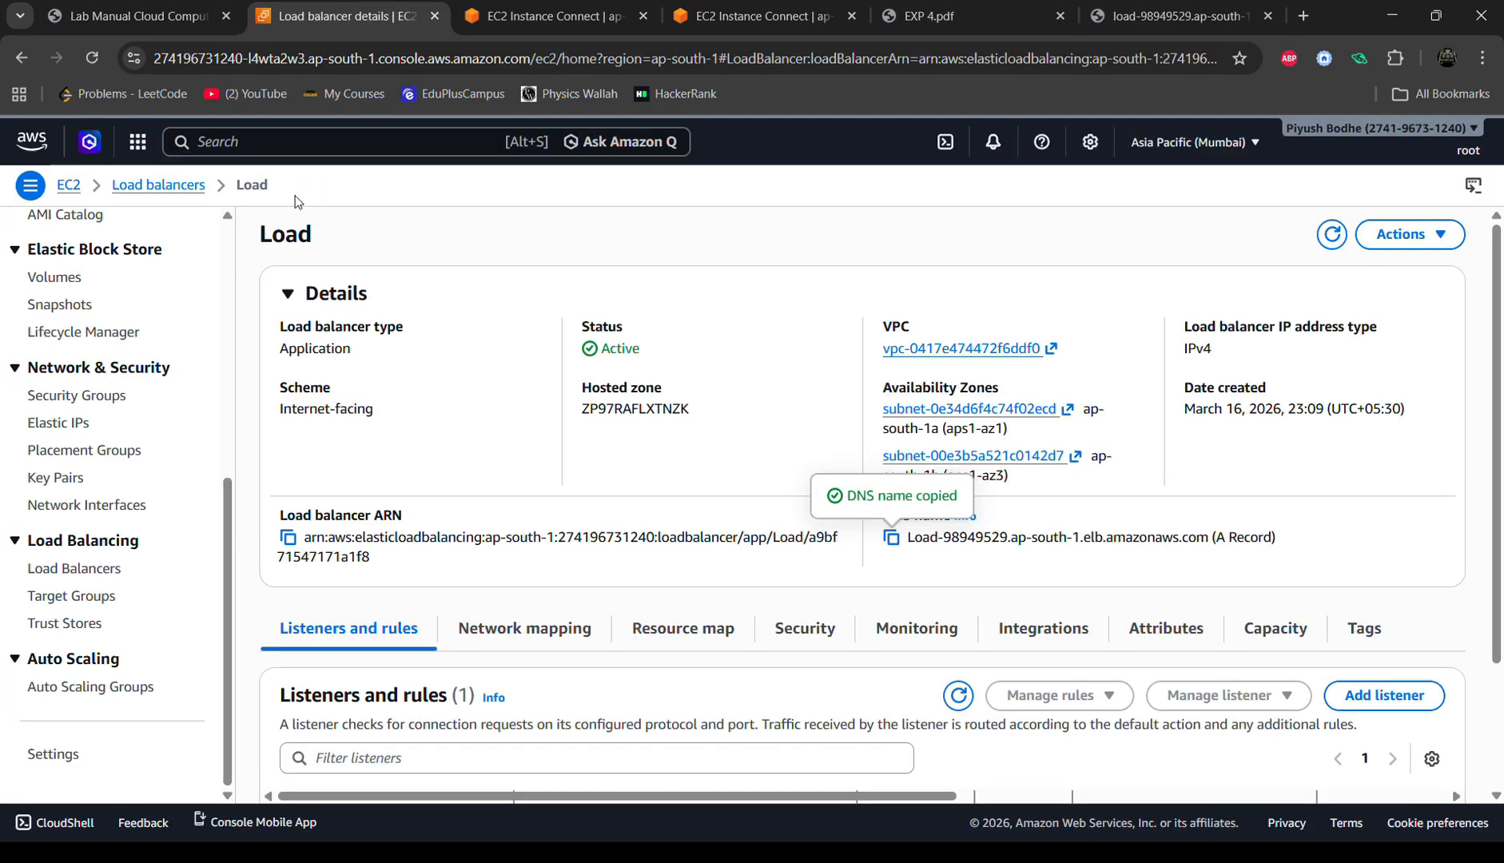
{"action": "left_click_drag", "start_coordinate": [259, 230], "coordinate": [311, 201]}
{"action": "left_click", "coordinate": [190, 2]}
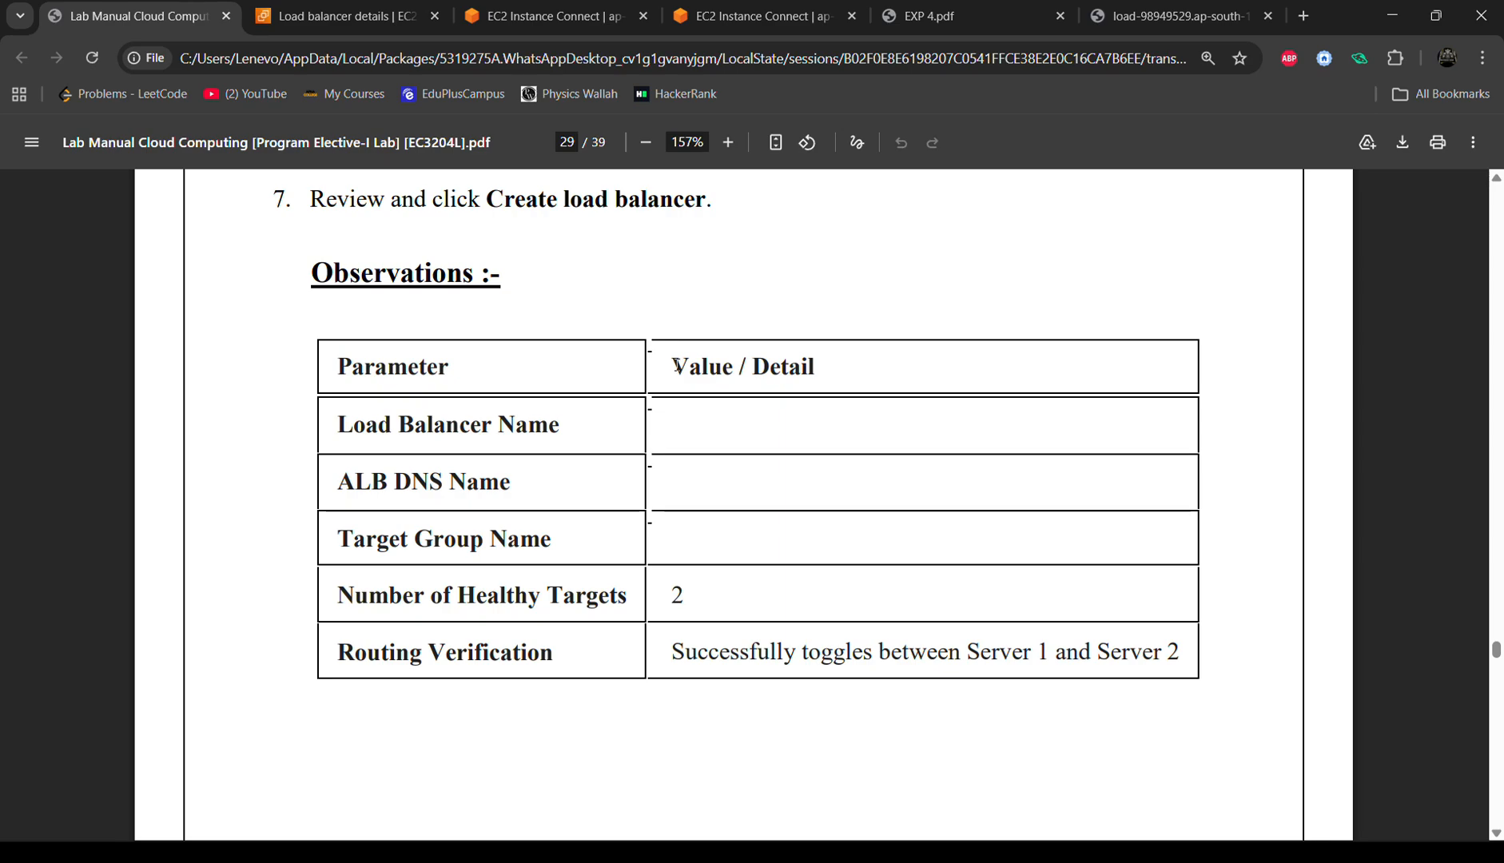
{"action": "triple_click", "coordinate": [406, 429]}
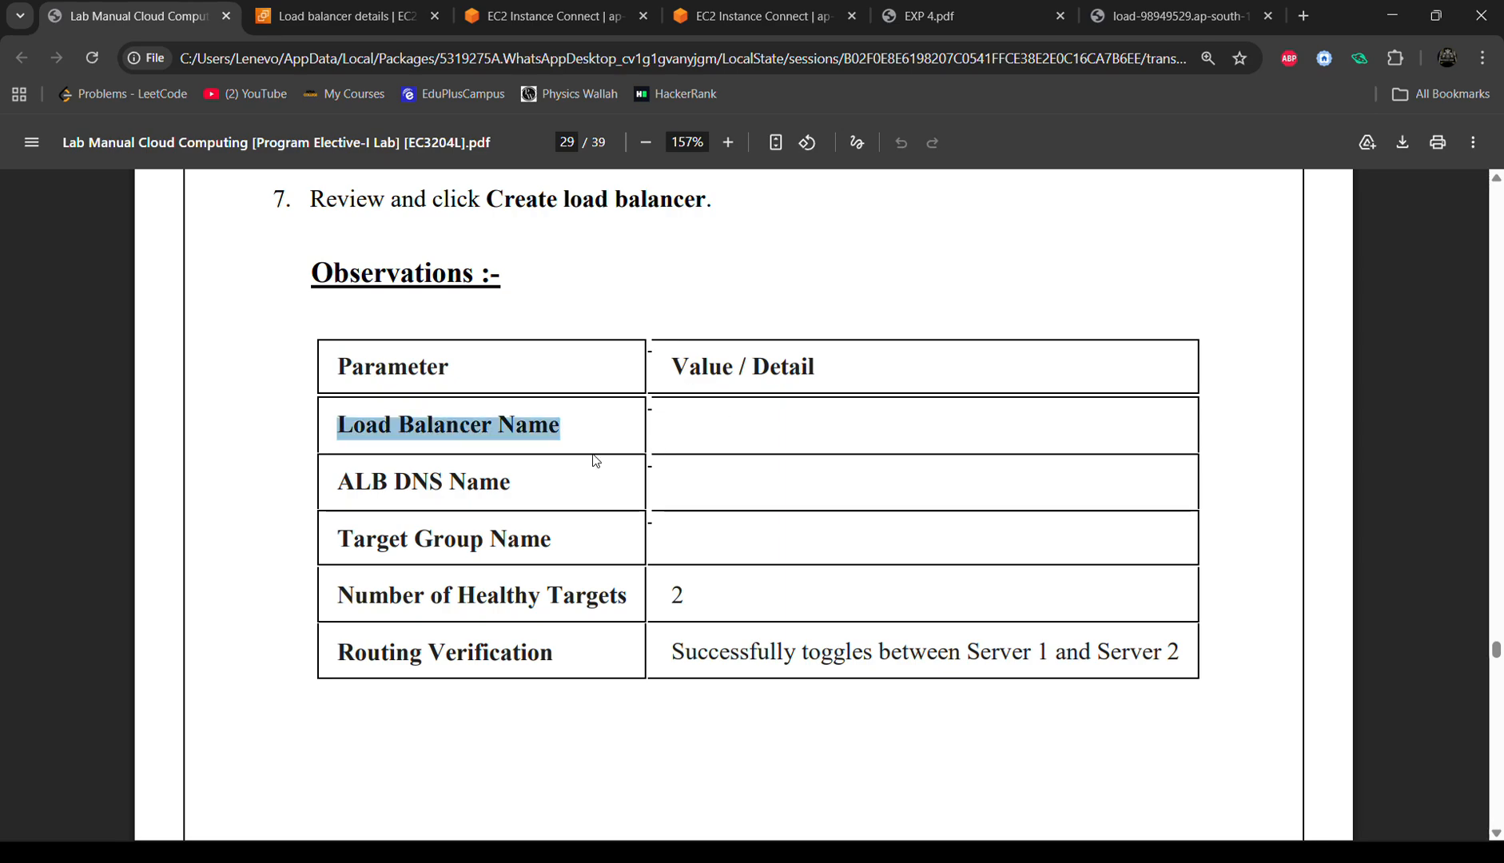
Step: Look up the load balancer's DNS name in the console for the ALB DNS Name row of the manual
{"action": "triple_click", "coordinate": [346, 489]}
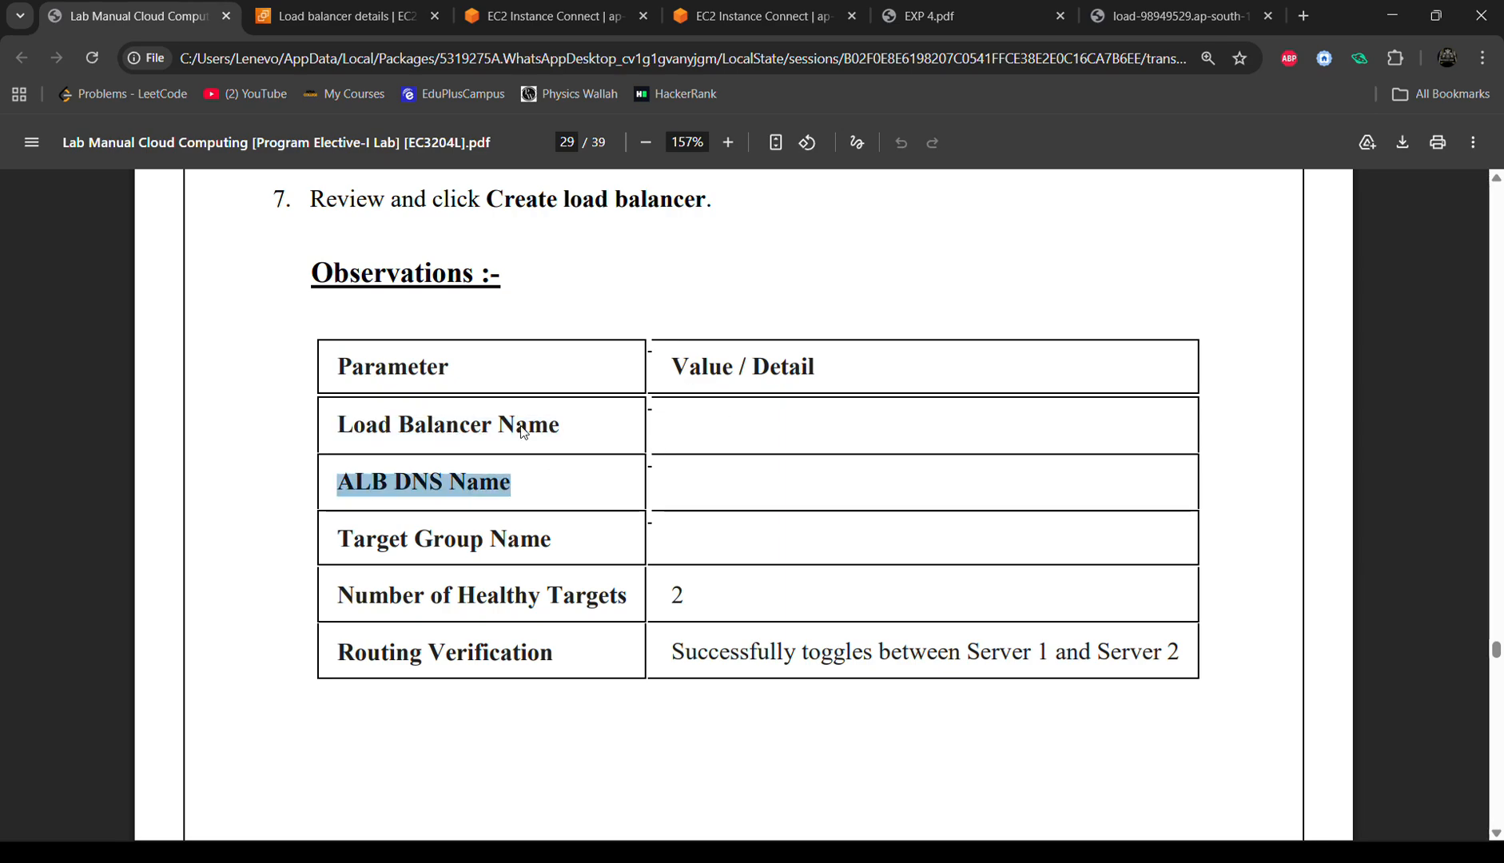
{"action": "left_click", "coordinate": [378, 16]}
{"action": "scroll", "coordinate": [681, 409], "scroll_direction": "down", "scroll_amount": 1}
{"action": "scroll", "coordinate": [918, 386], "scroll_direction": "up", "scroll_amount": 4}
{"action": "scroll", "coordinate": [895, 416], "scroll_direction": "right", "scroll_amount": 1}
{"action": "scroll", "coordinate": [847, 531], "scroll_direction": "right", "scroll_amount": 1}
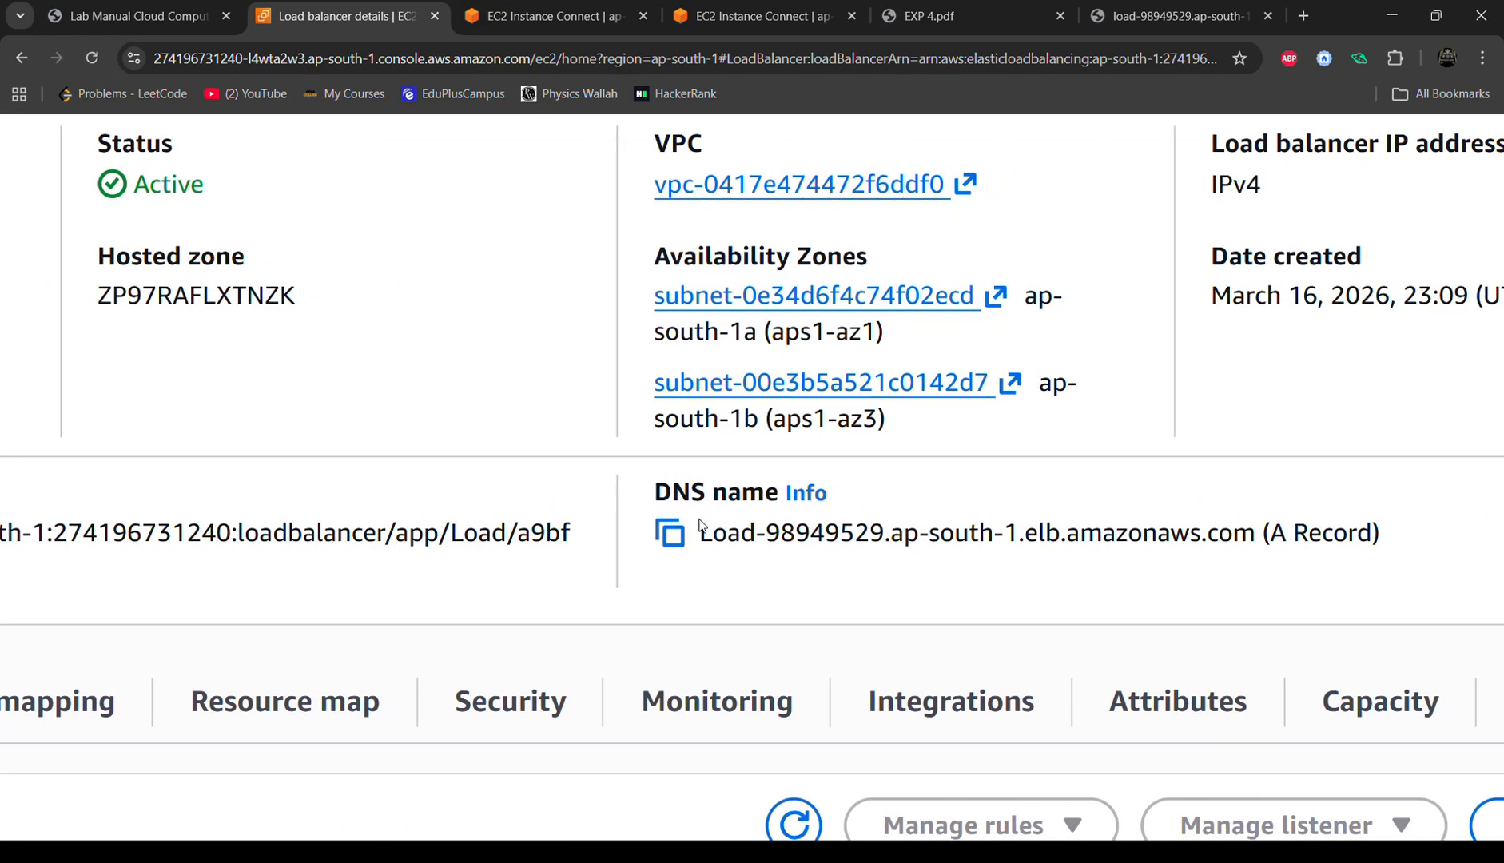
{"action": "left_click_drag", "start_coordinate": [702, 534], "coordinate": [1254, 533]}
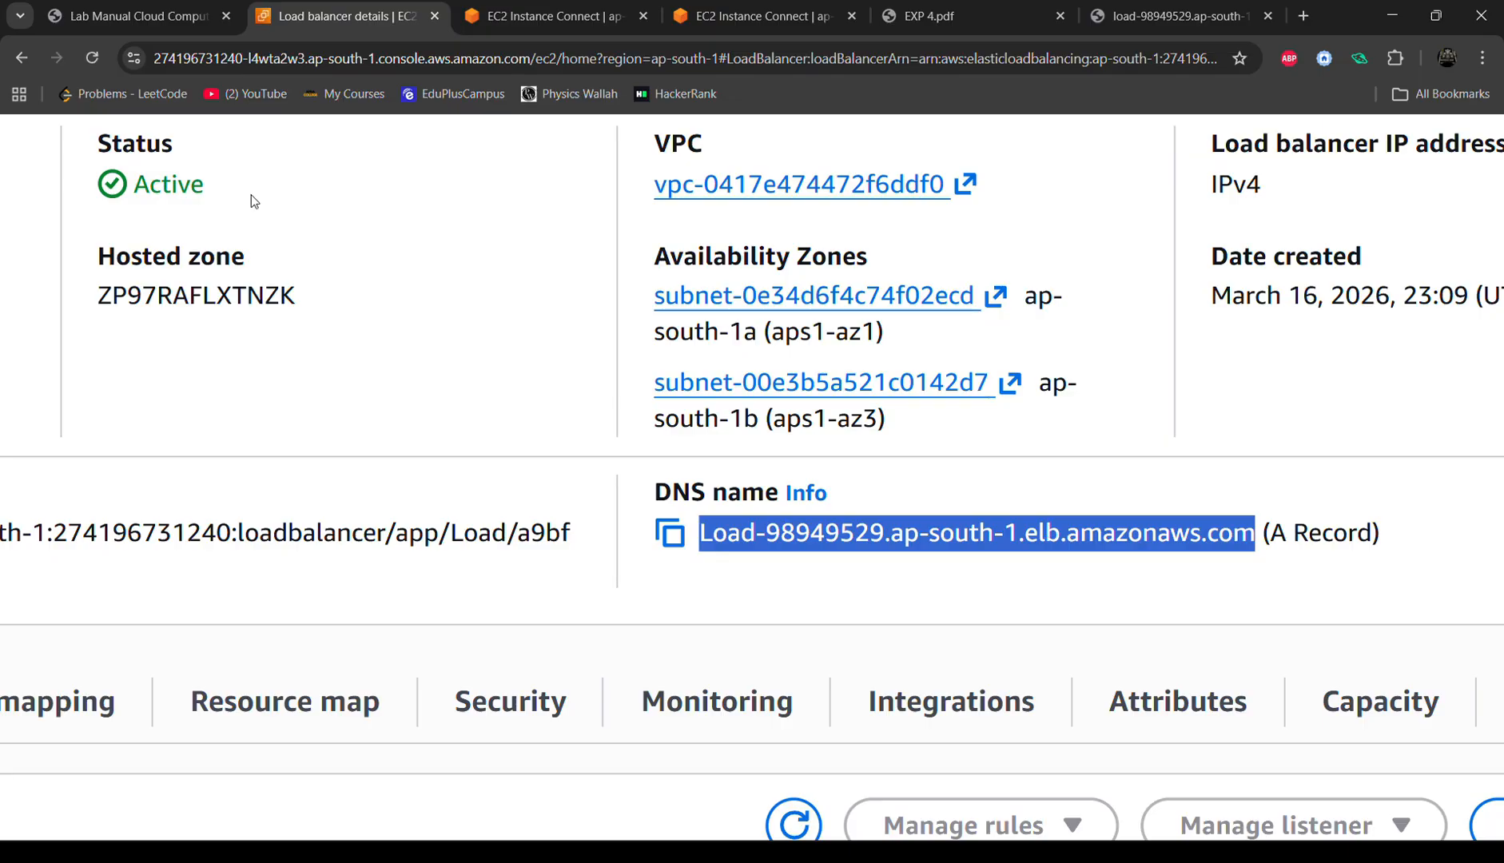
Step: Find the Target Group Name row in the manual and look up the name in the EC2 target groups list
{"action": "left_click", "coordinate": [109, 15]}
{"action": "scroll", "coordinate": [344, 454], "scroll_direction": "down", "scroll_amount": 1}
{"action": "left_click_drag", "start_coordinate": [344, 454], "coordinate": [554, 466]}
{"action": "left_click", "coordinate": [348, 7]}
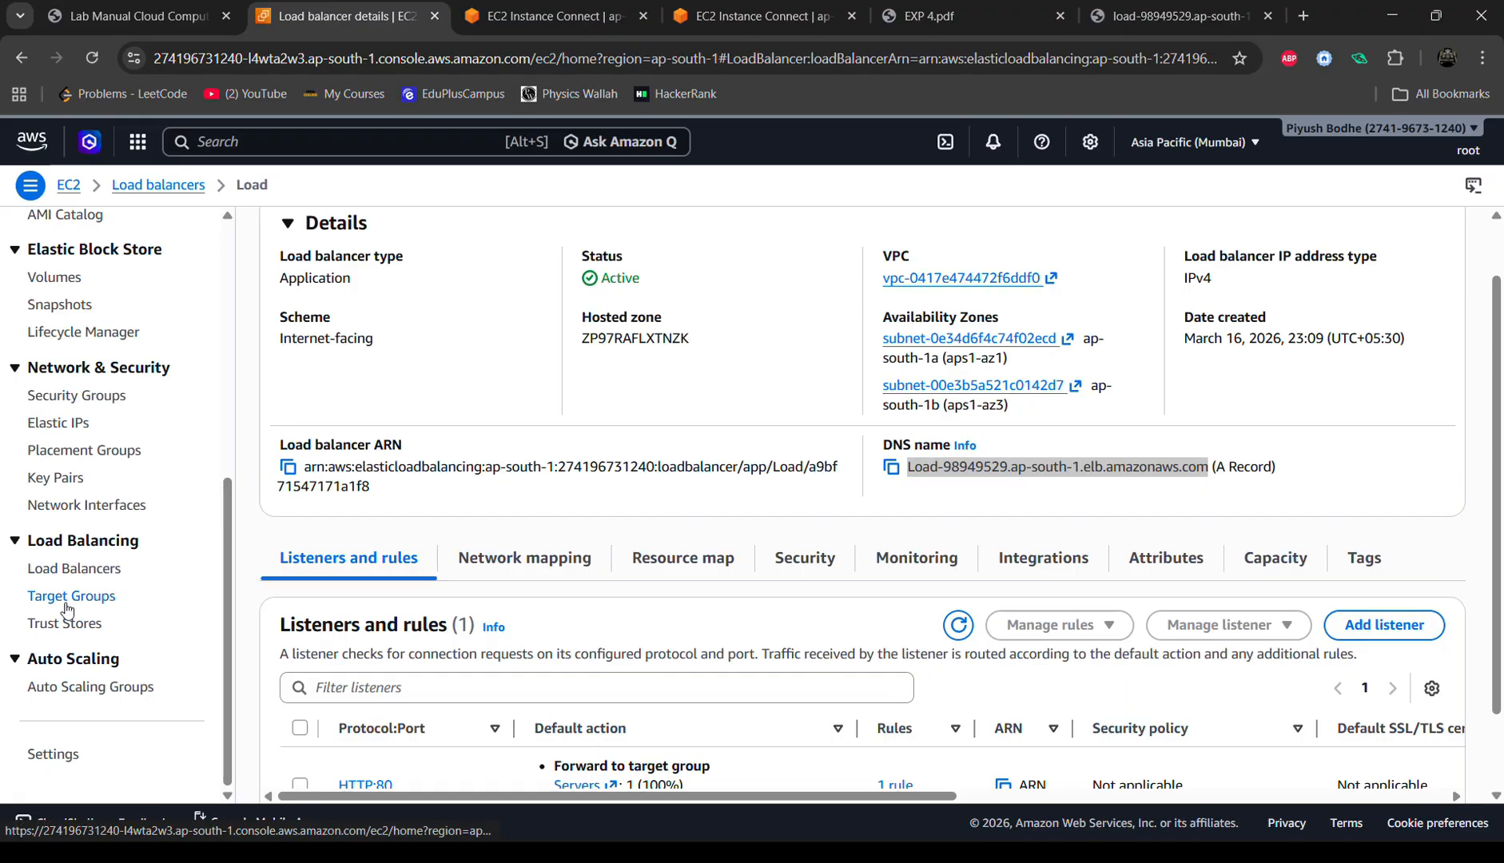
{"action": "left_click", "coordinate": [67, 603]}
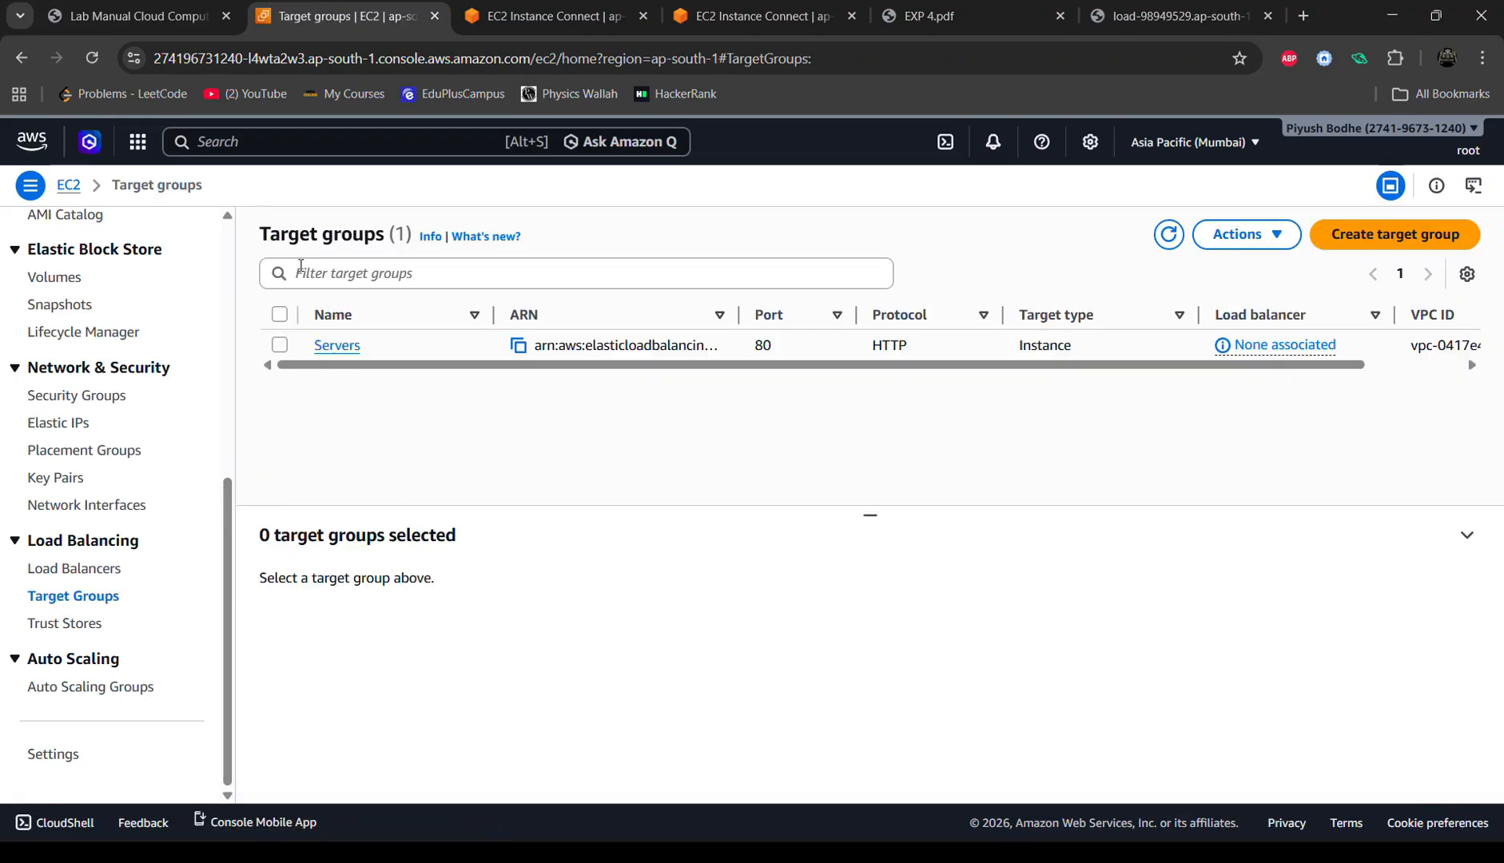
Step: Read the Number of Healthy Targets and Routing Verification rows of the manual's Observations table
{"action": "left_click", "coordinate": [186, 23]}
{"action": "left_click_drag", "start_coordinate": [337, 505], "coordinate": [742, 514]}
{"action": "left_click", "coordinate": [671, 514]}
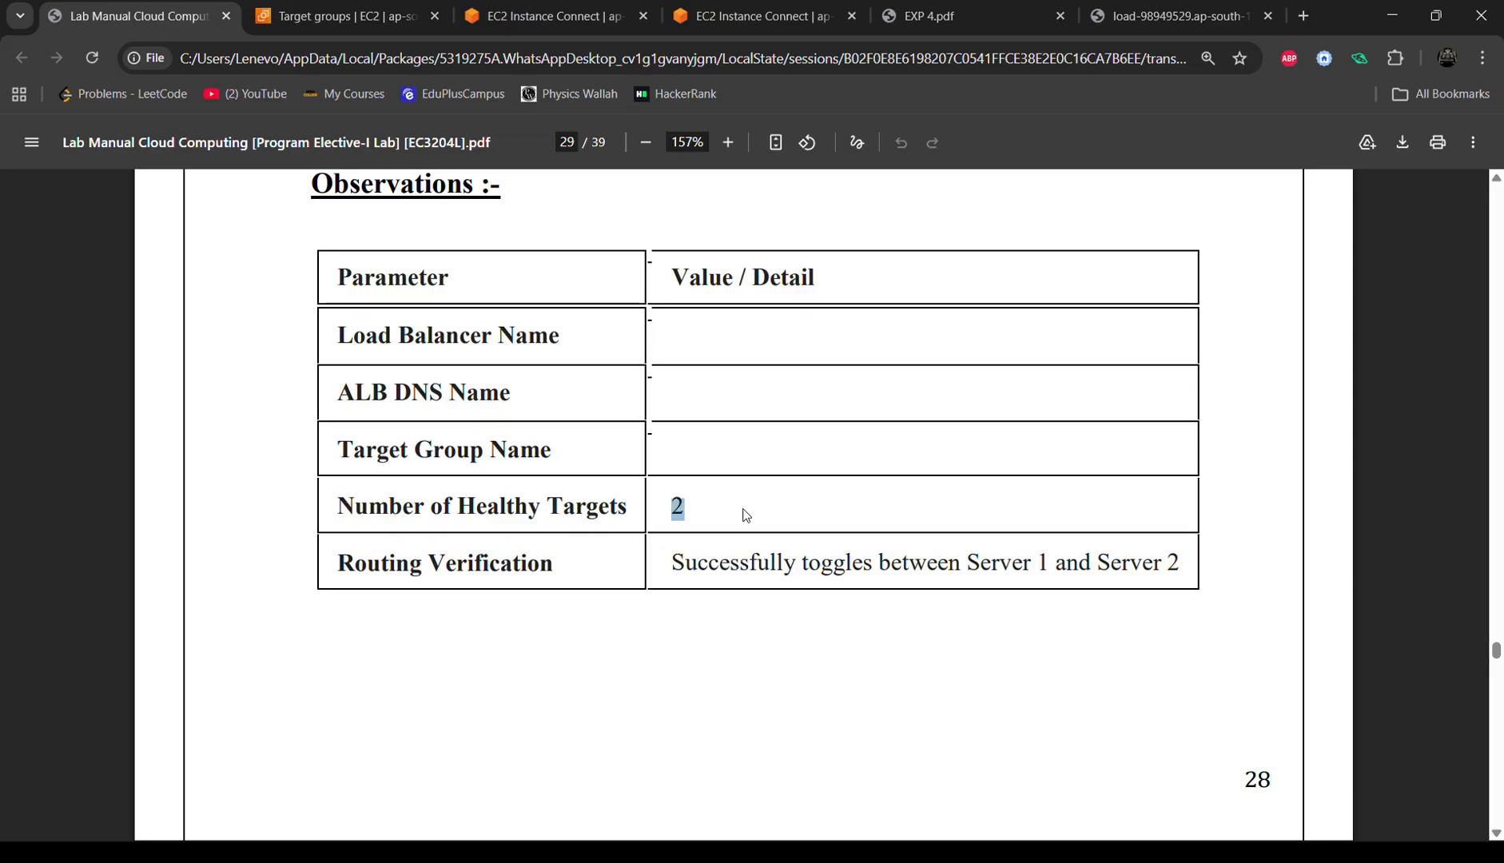
{"action": "left_click", "coordinate": [339, 569]}
{"action": "left_click_drag", "start_coordinate": [338, 568], "coordinate": [1188, 576]}
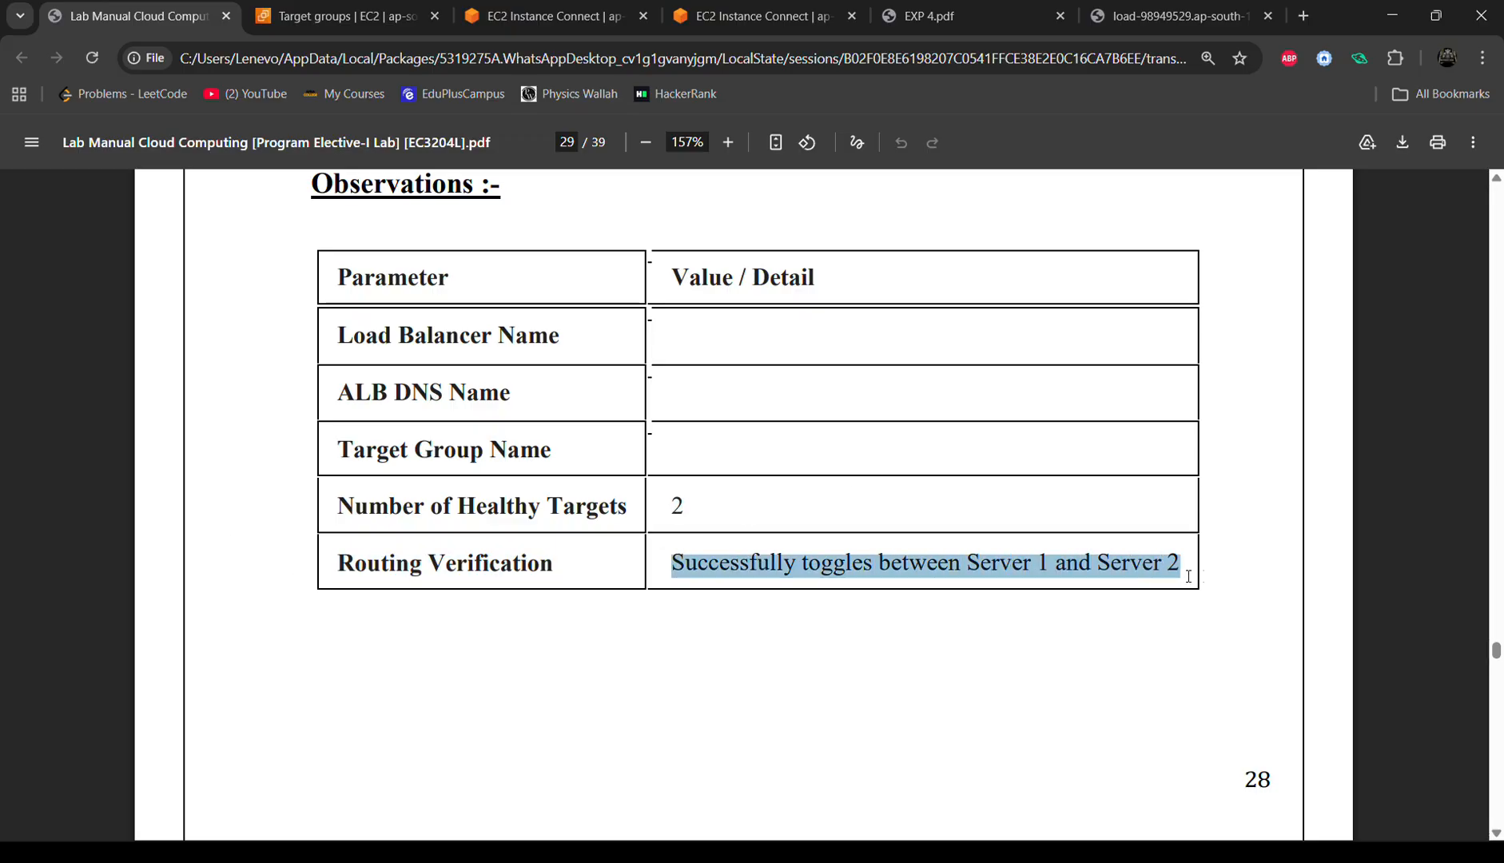
{"action": "left_click", "coordinate": [760, 623]}
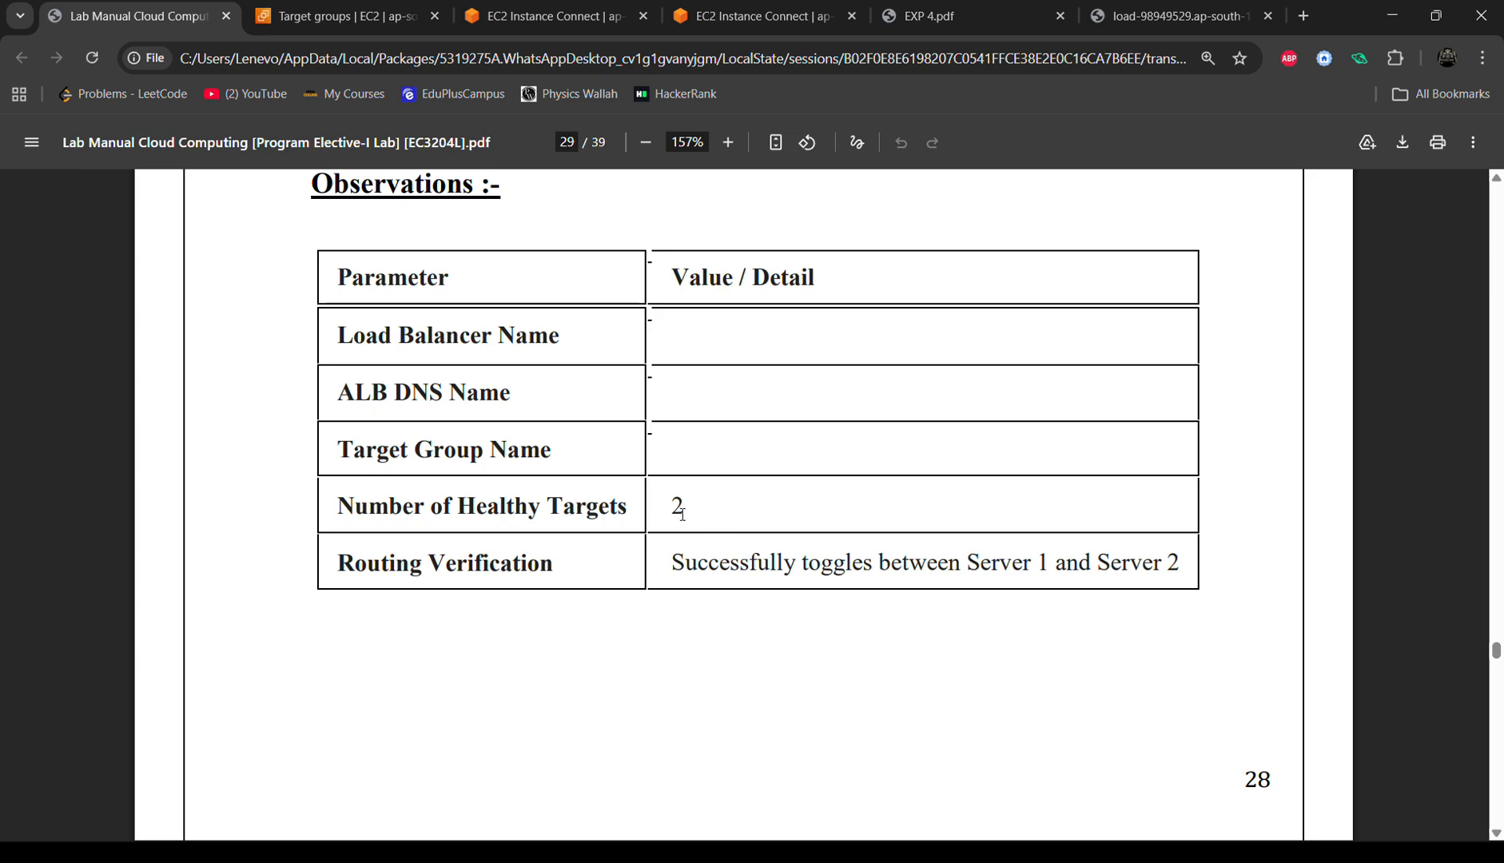
Step: Read the Conclusion section of the experiment in the lab manual
{"action": "scroll", "coordinate": [729, 545], "scroll_direction": "down", "scroll_amount": 12}
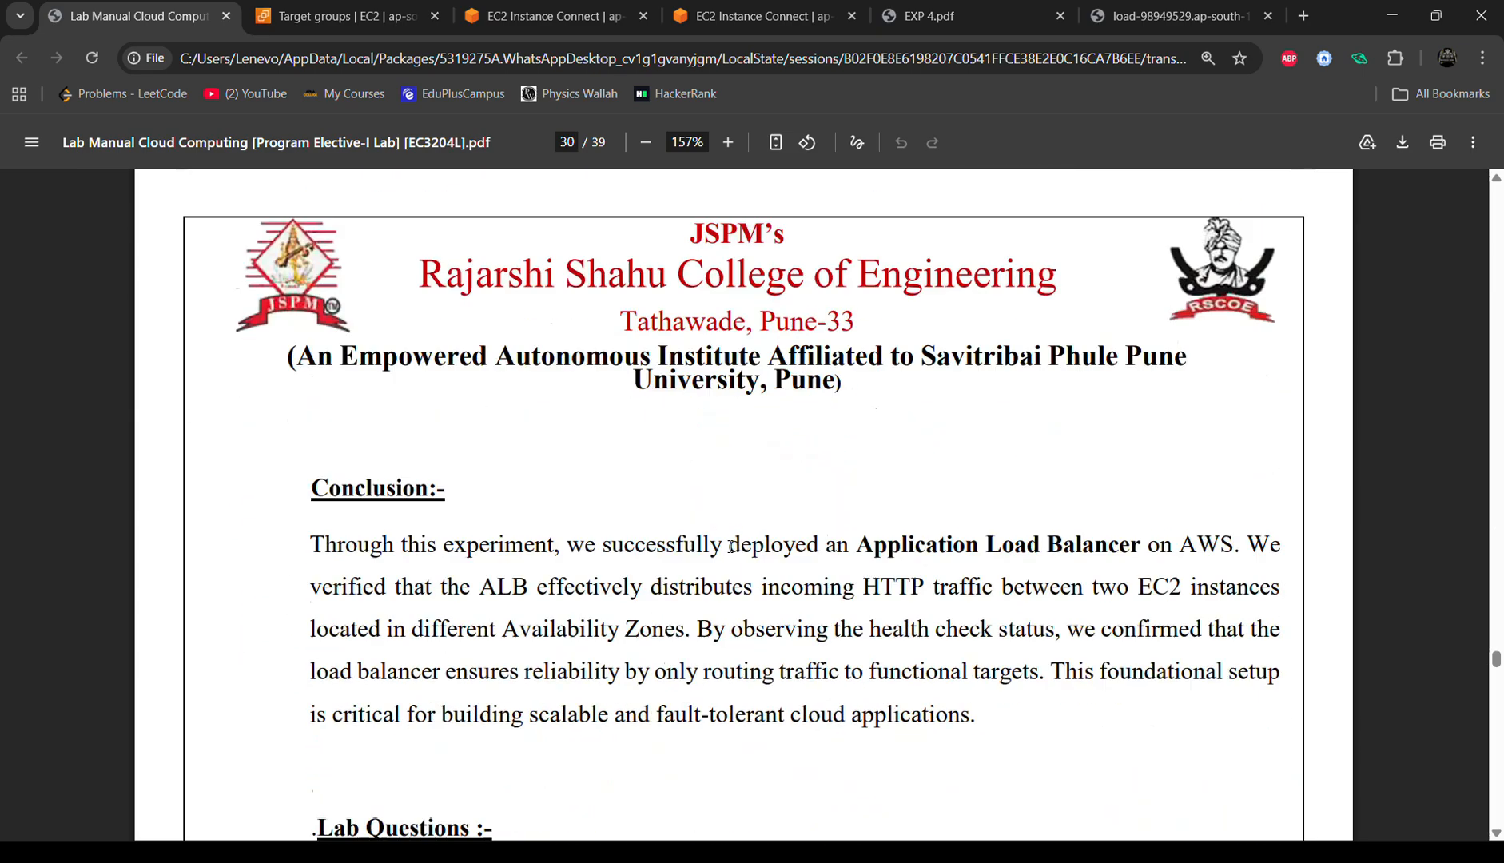
{"action": "left_click_drag", "start_coordinate": [311, 336], "coordinate": [1281, 337]}
{"action": "left_click_drag", "start_coordinate": [310, 380], "coordinate": [1224, 379]}
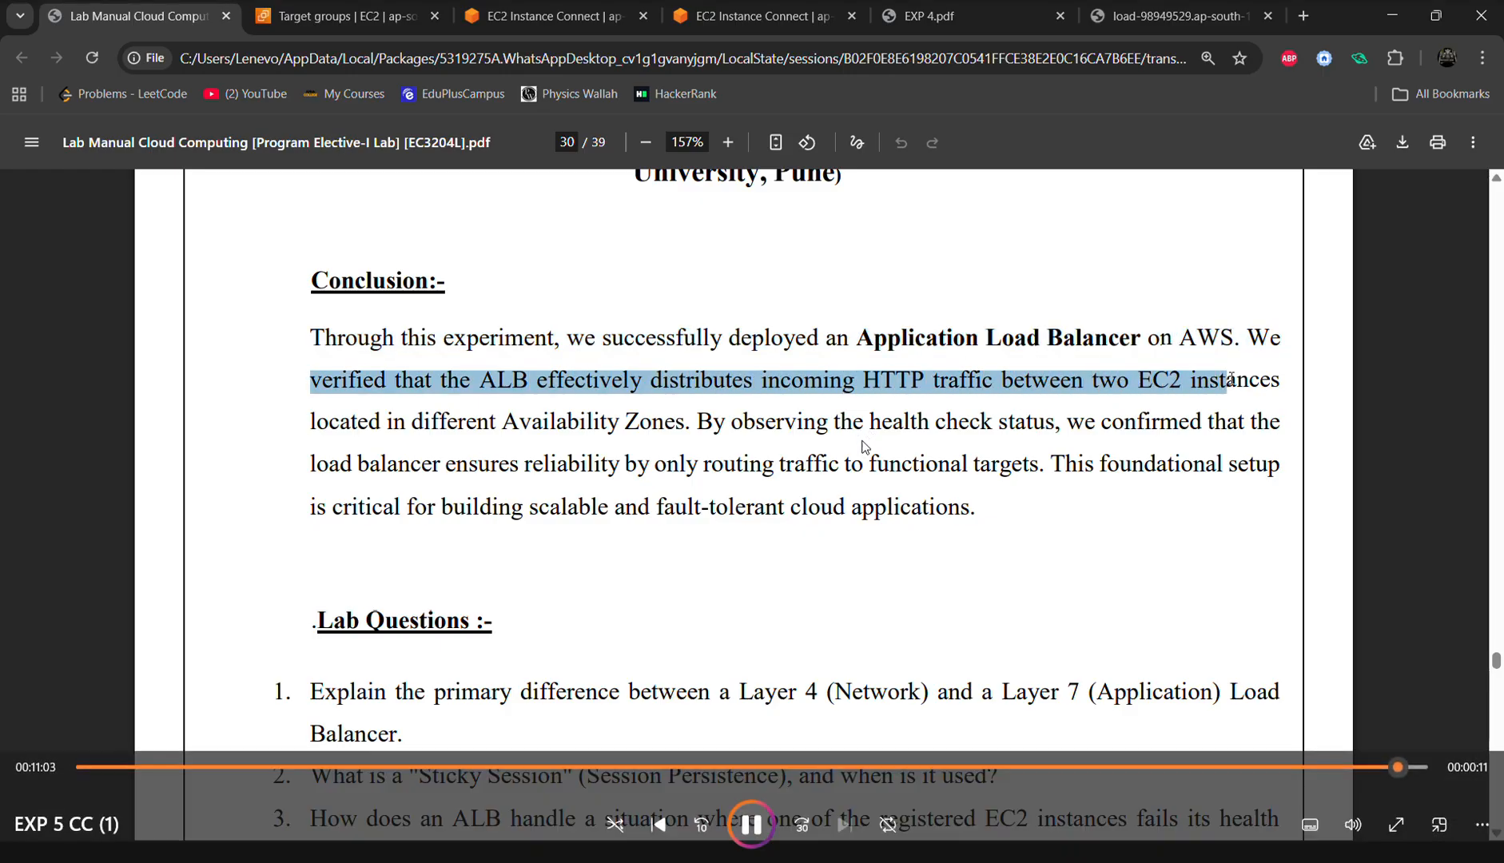